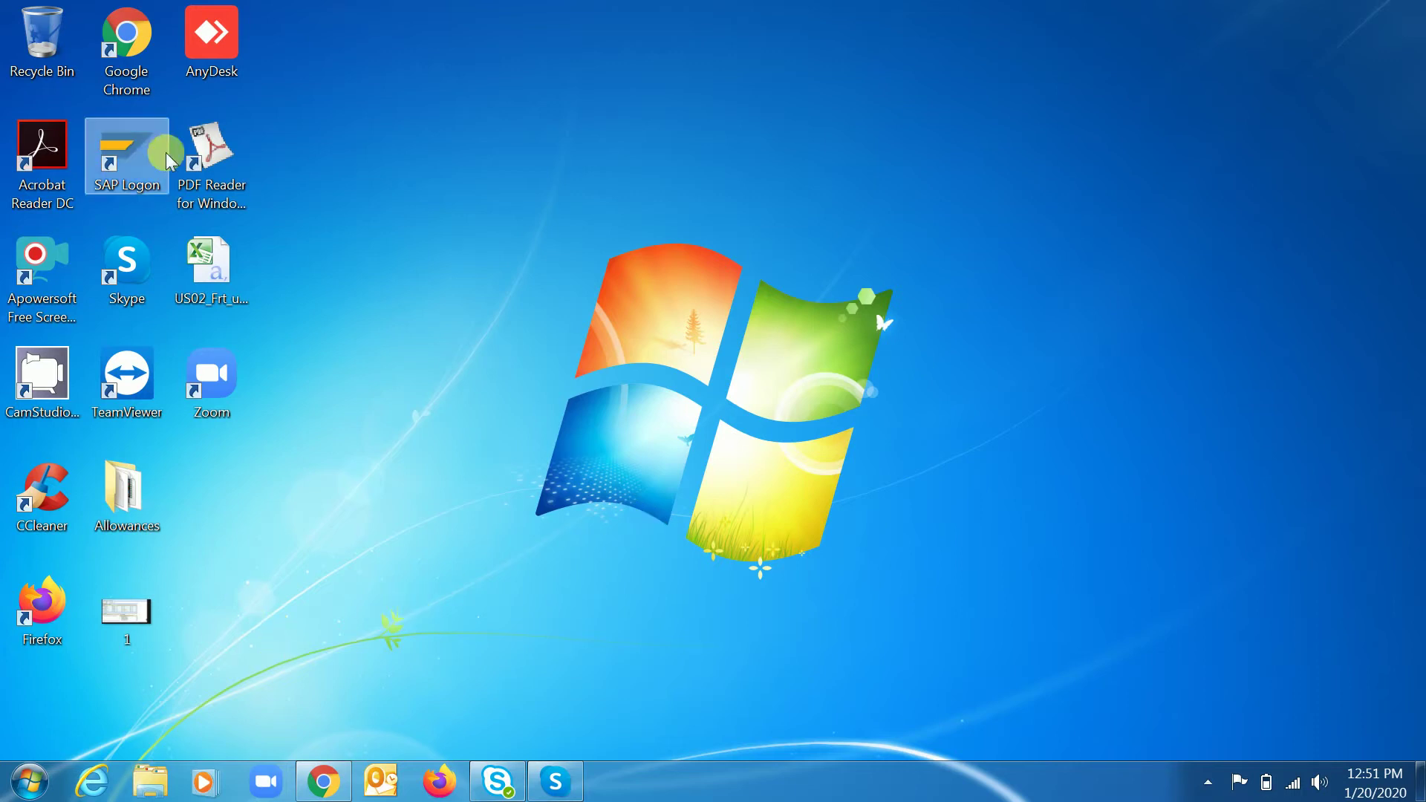
- Launch SAP Logon and log on to the best practices connection with the saved user and password
double_click(130, 153)
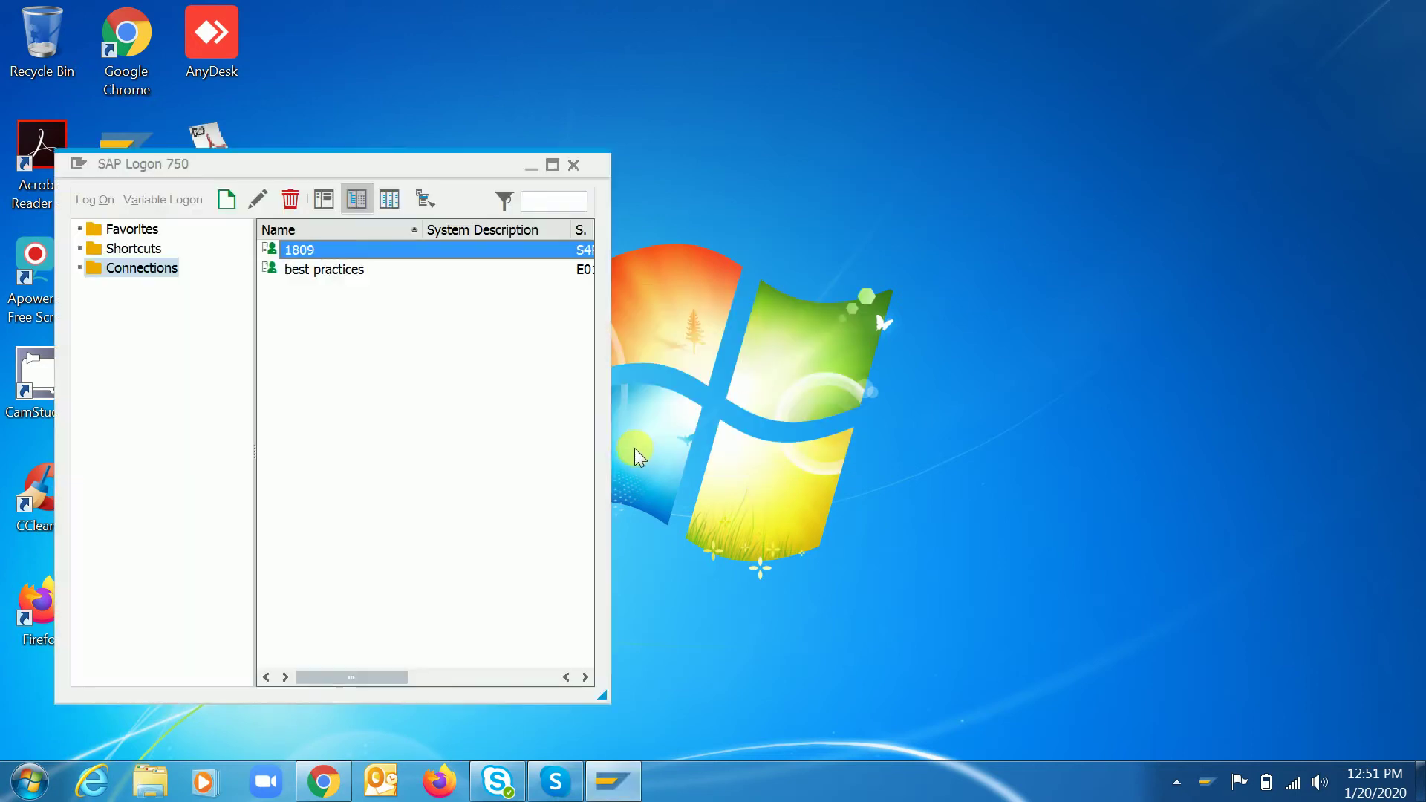
click(321, 270)
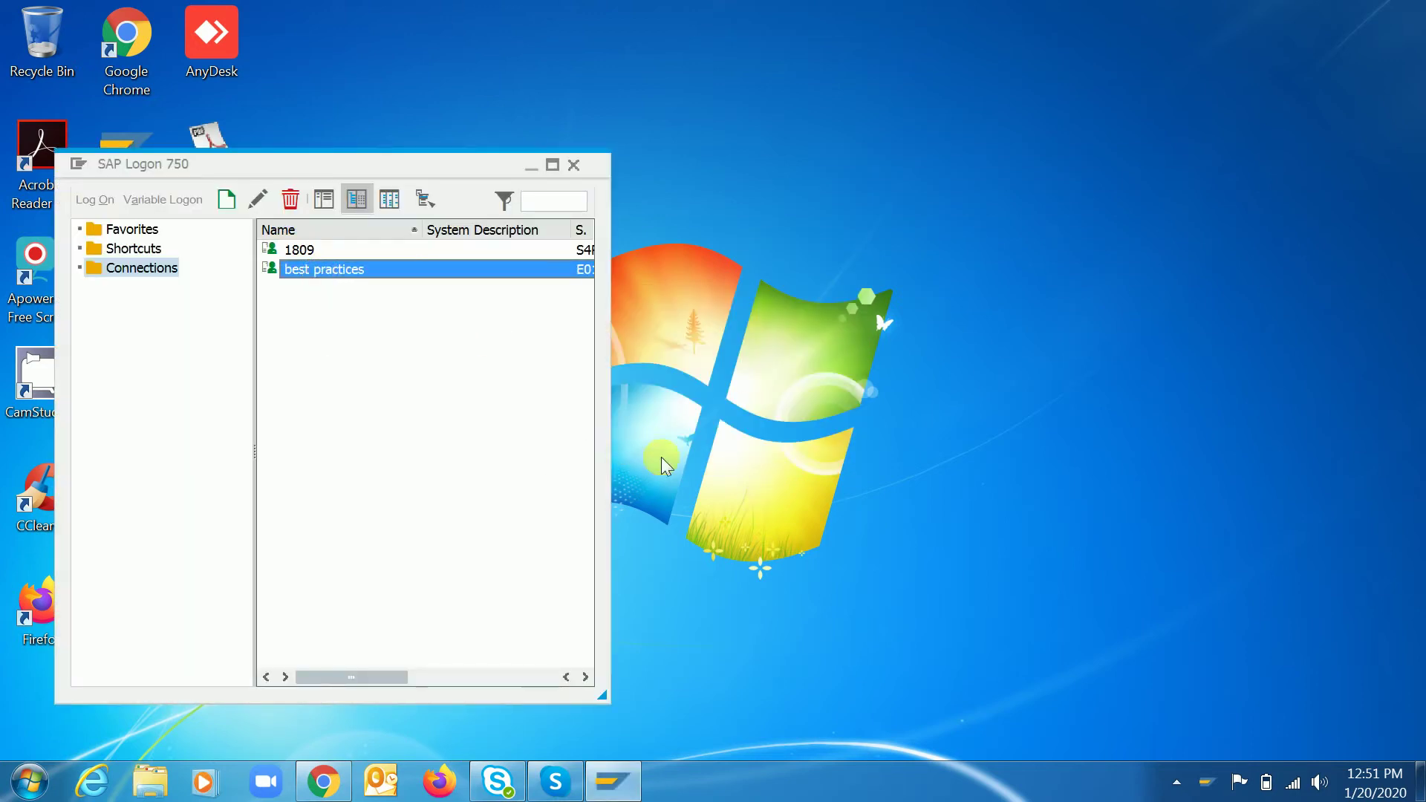
key(Return)
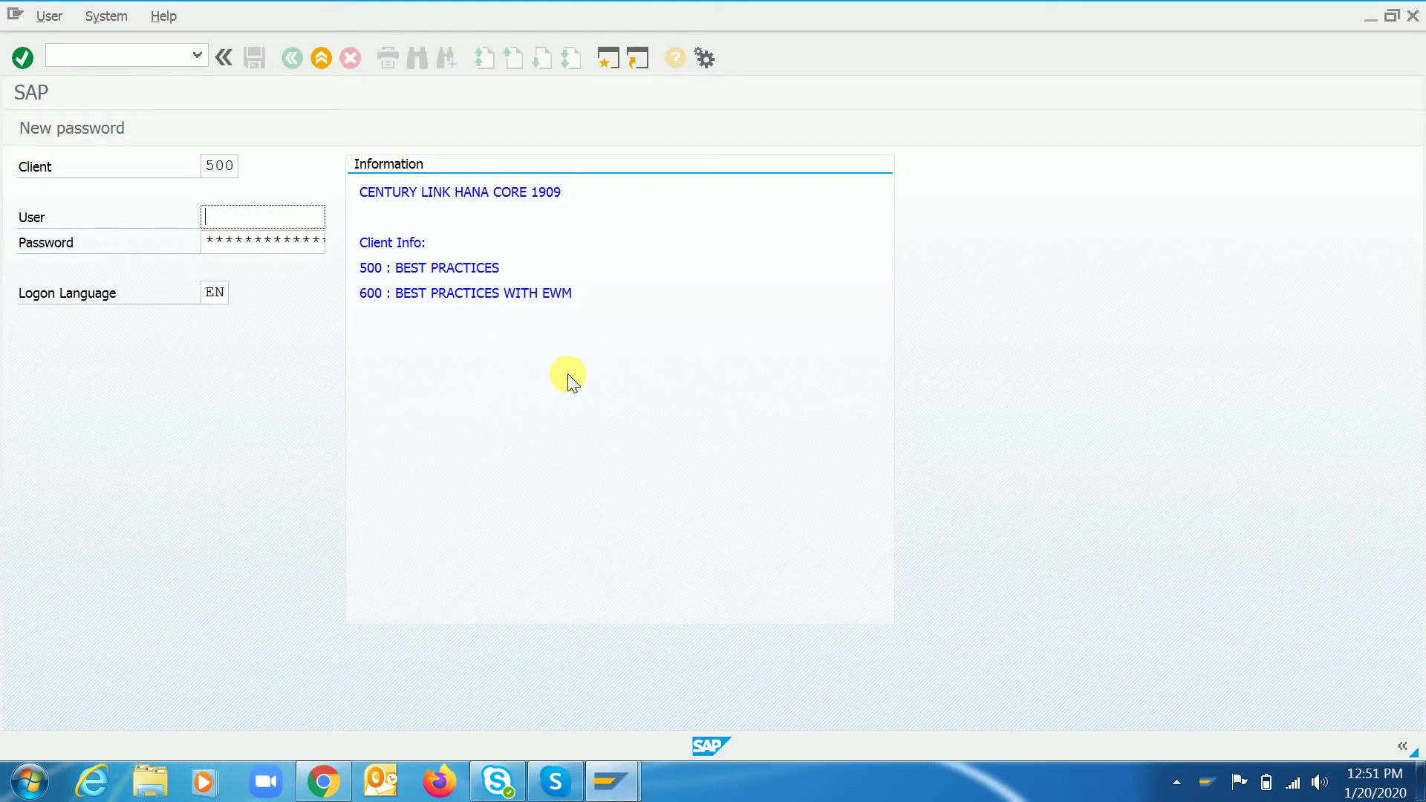
key(Down)
key(Tab)
key(Return)
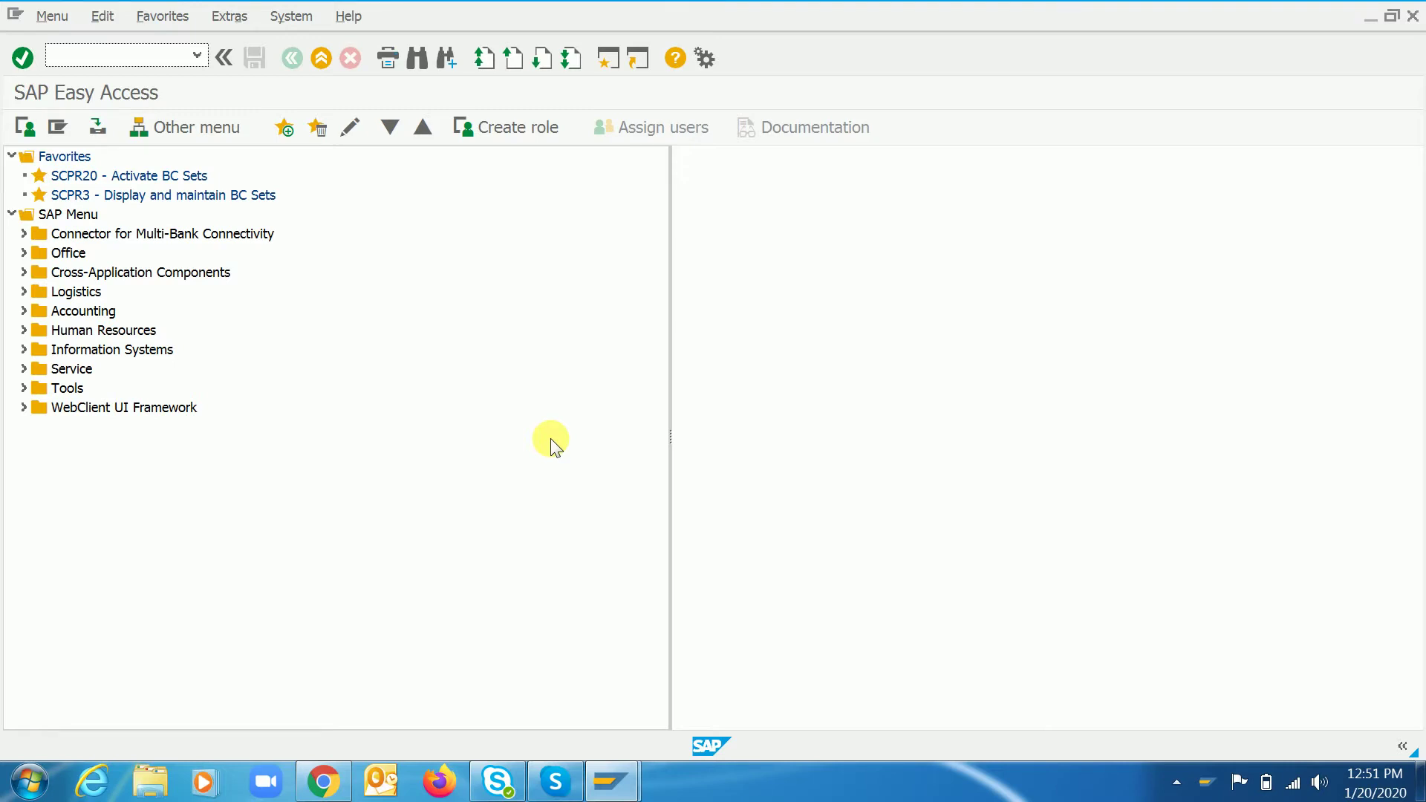
- Start Notepad, write 'Template Allocation for the standard costing -' and minimize it
key(super)
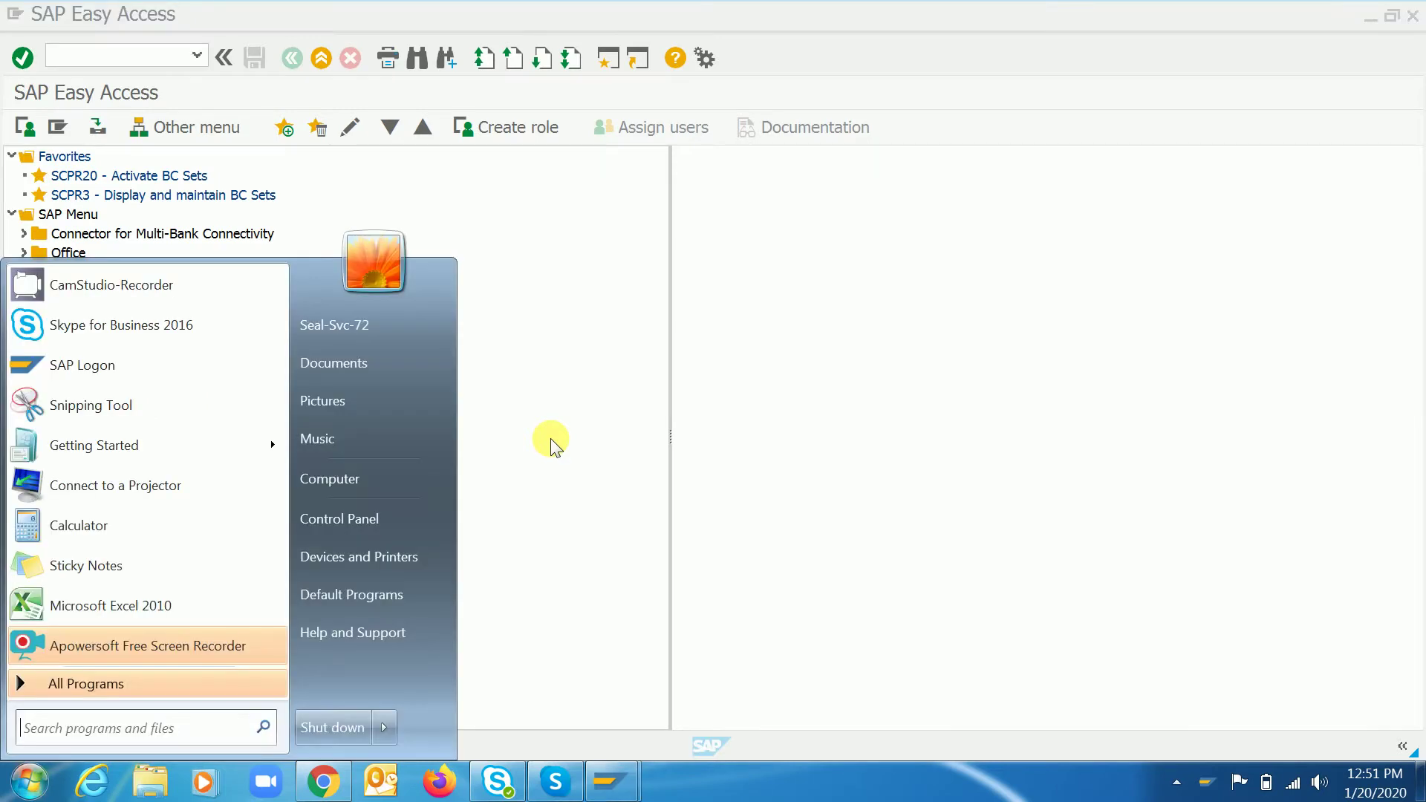
text(note)
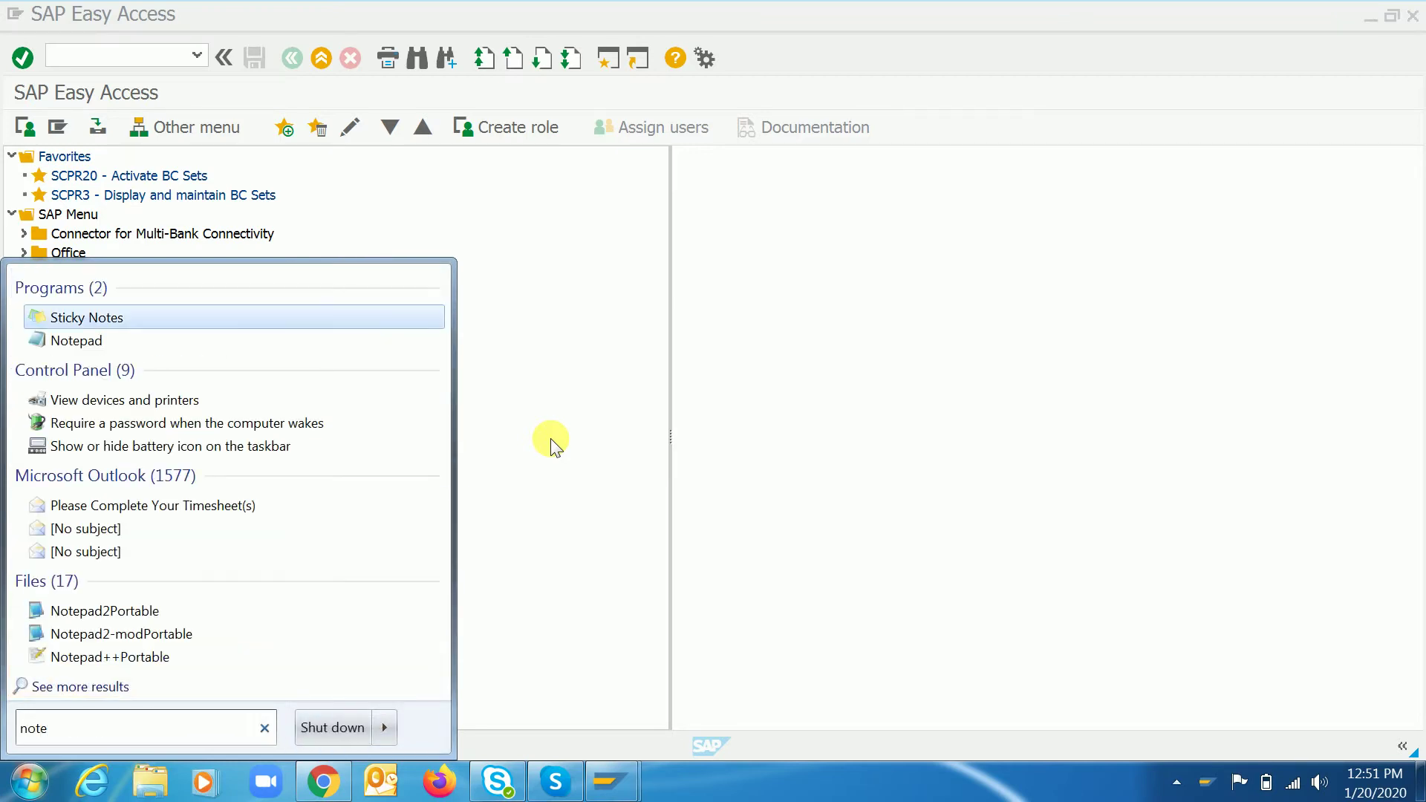
key(Down)
key(Return)
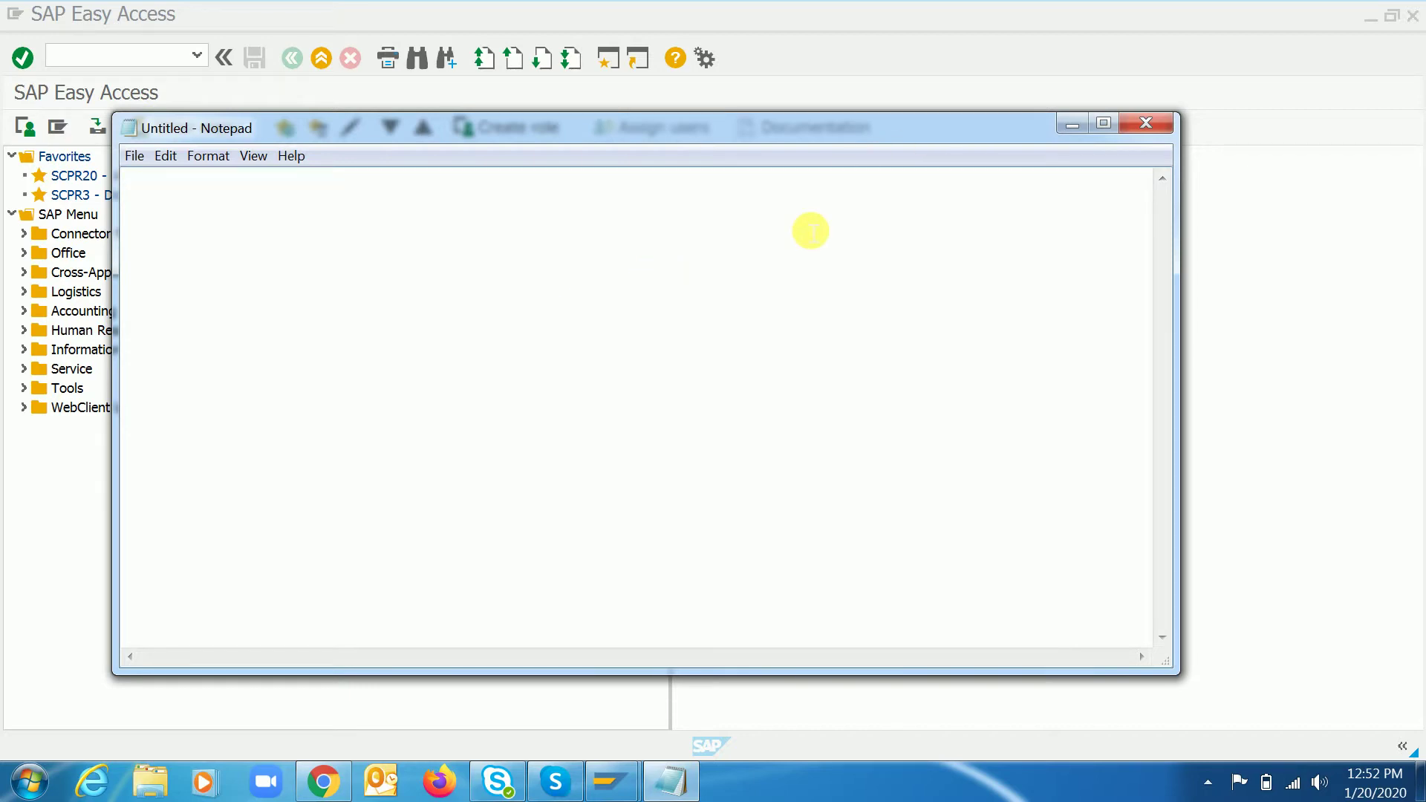
text(Templ)
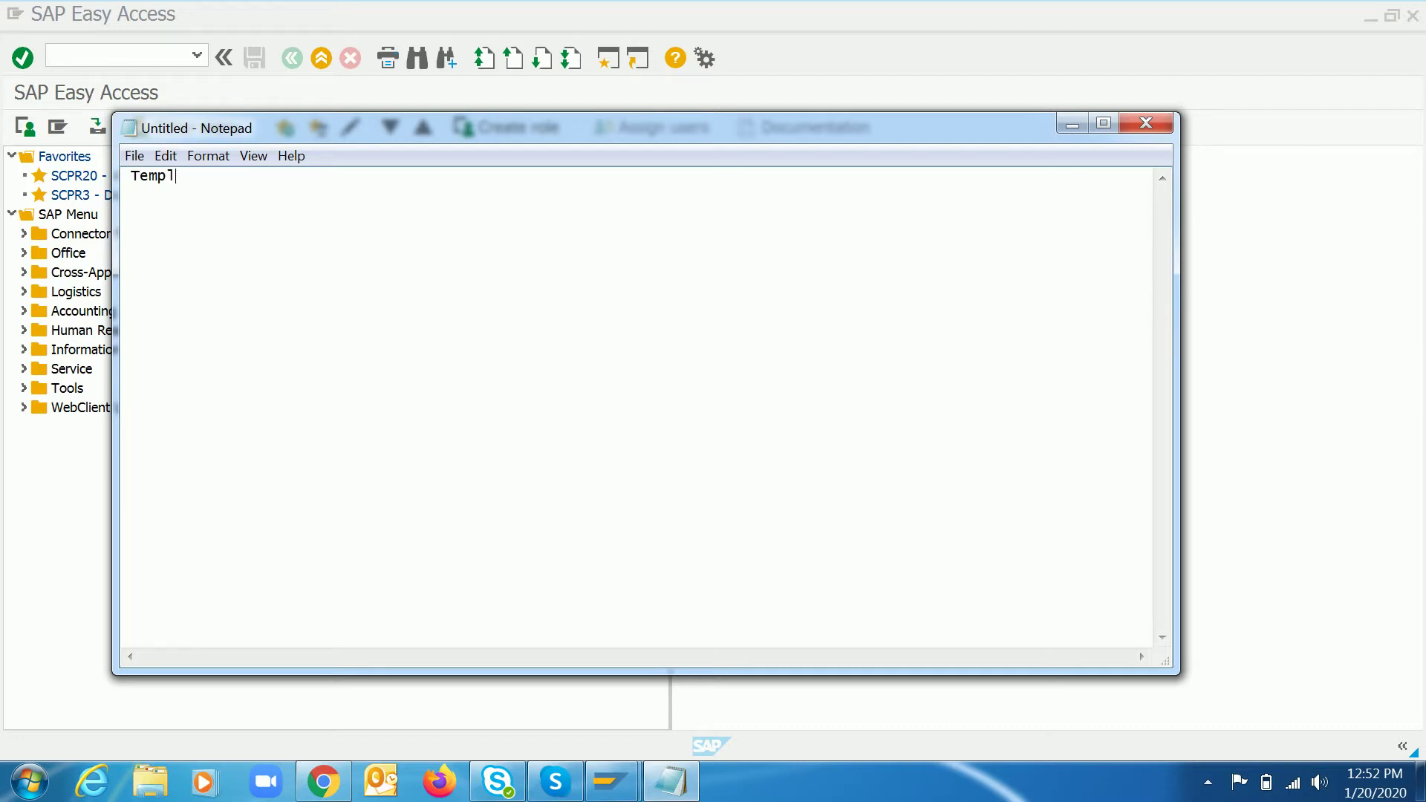
text(ate Allocation for the standard cos)
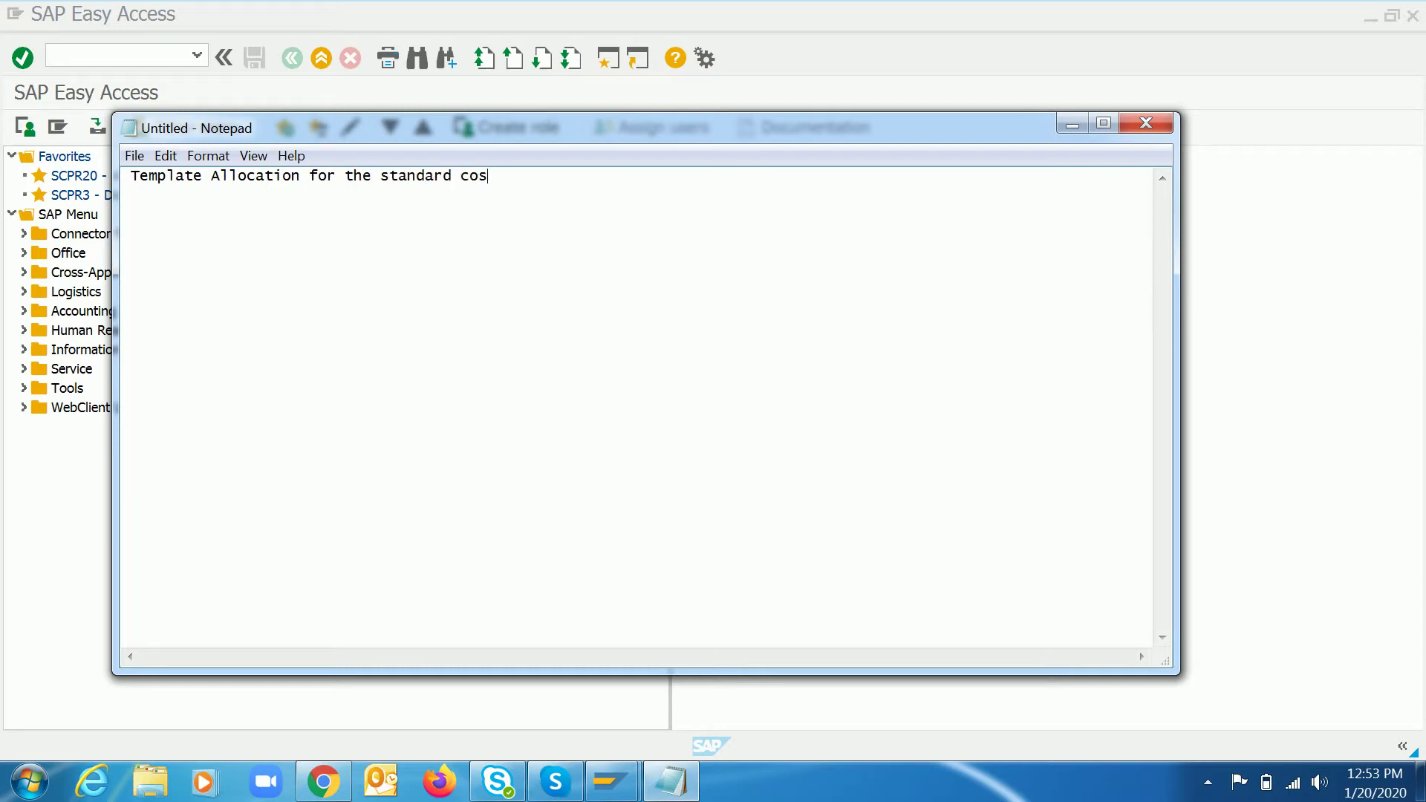
text(ting -)
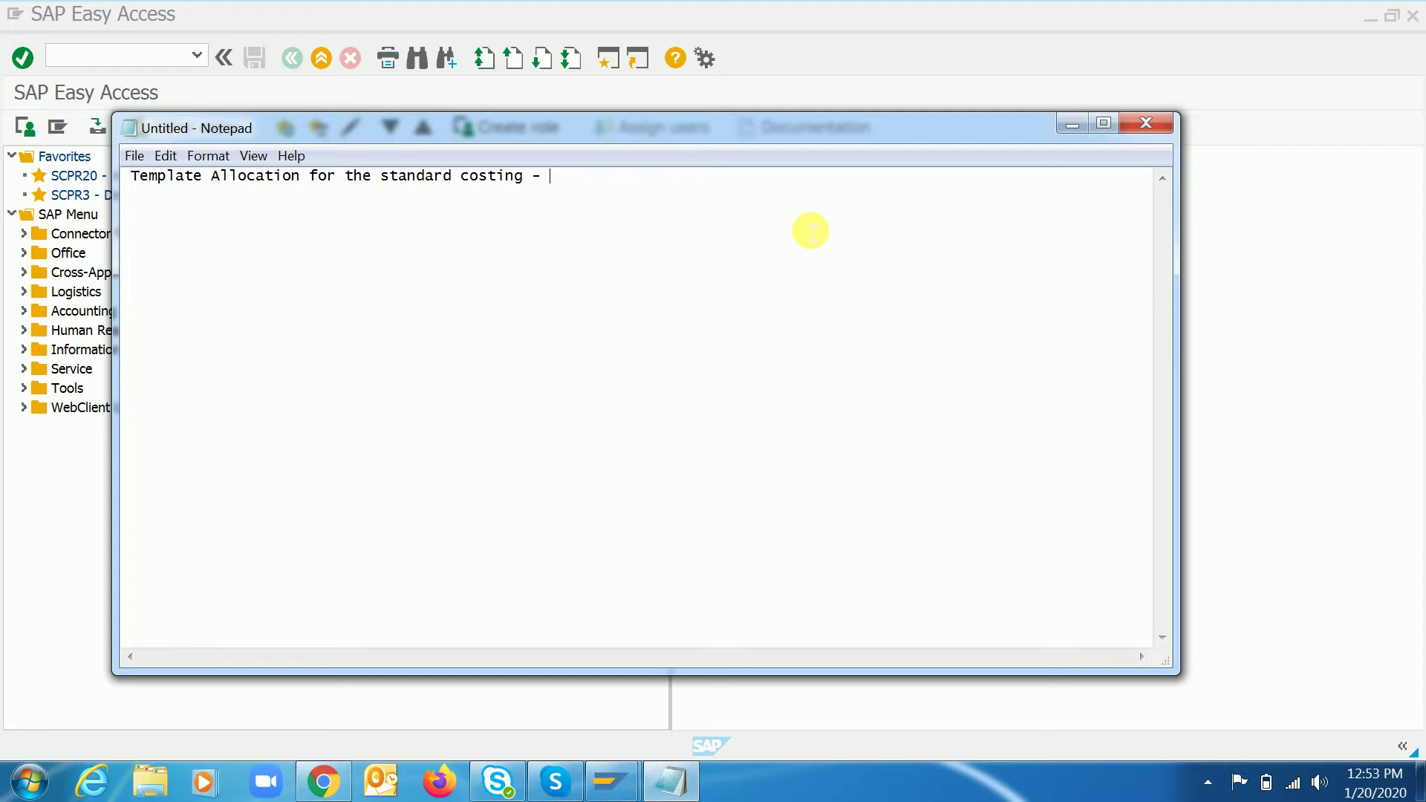
click(1072, 125)
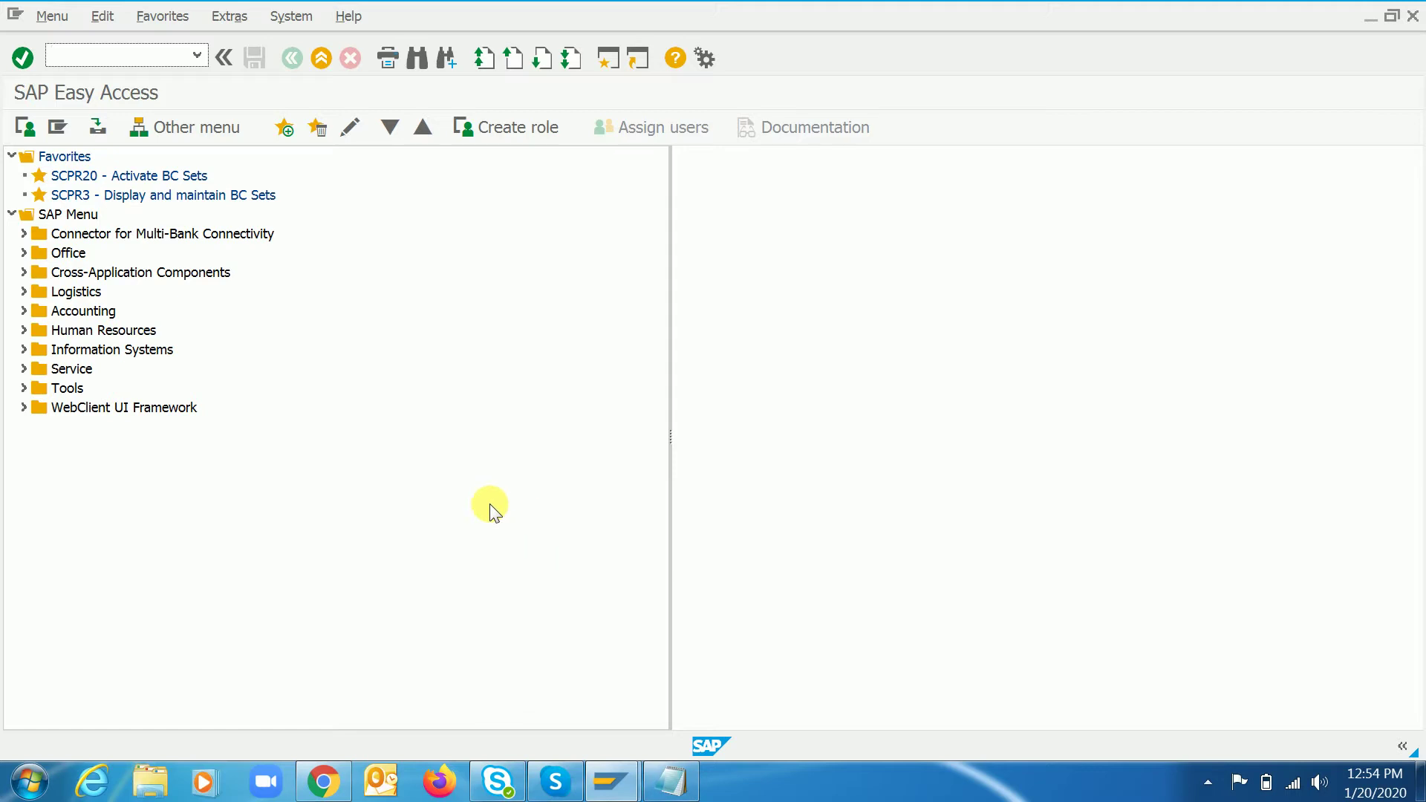
- Run transaction SPRO, retrying after the first attempt fails, to reach the Display IMG
text(spro)
key(Return)
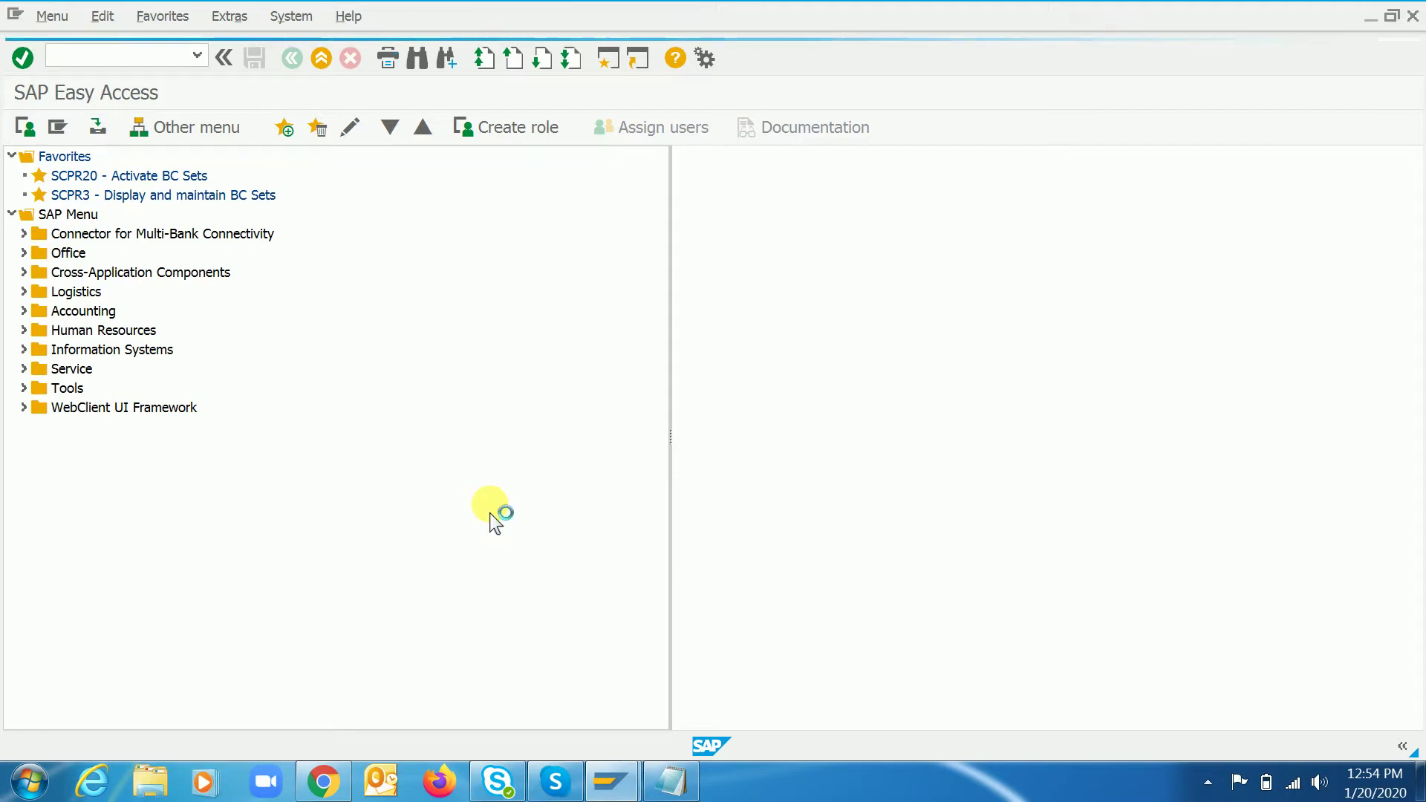
text(spro)
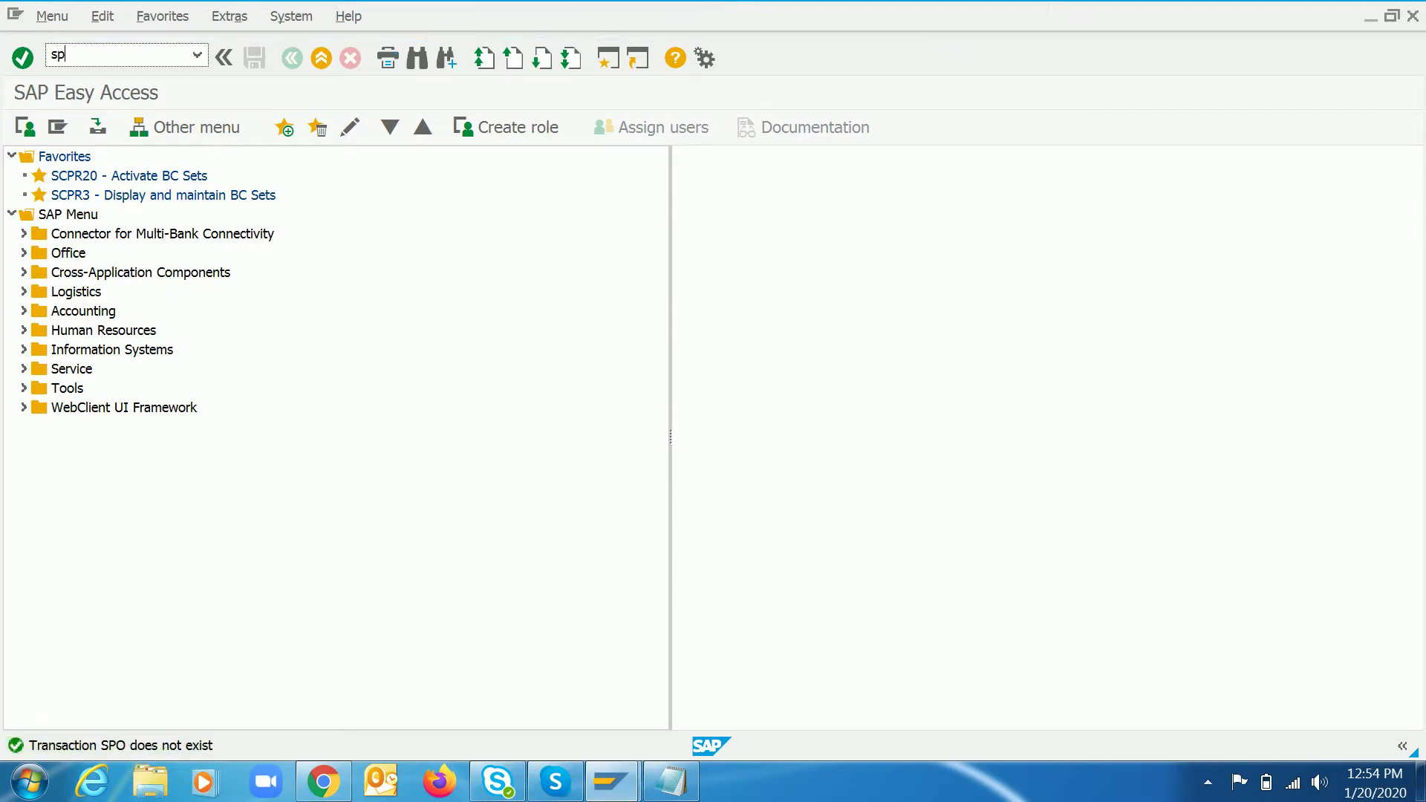
key(Return)
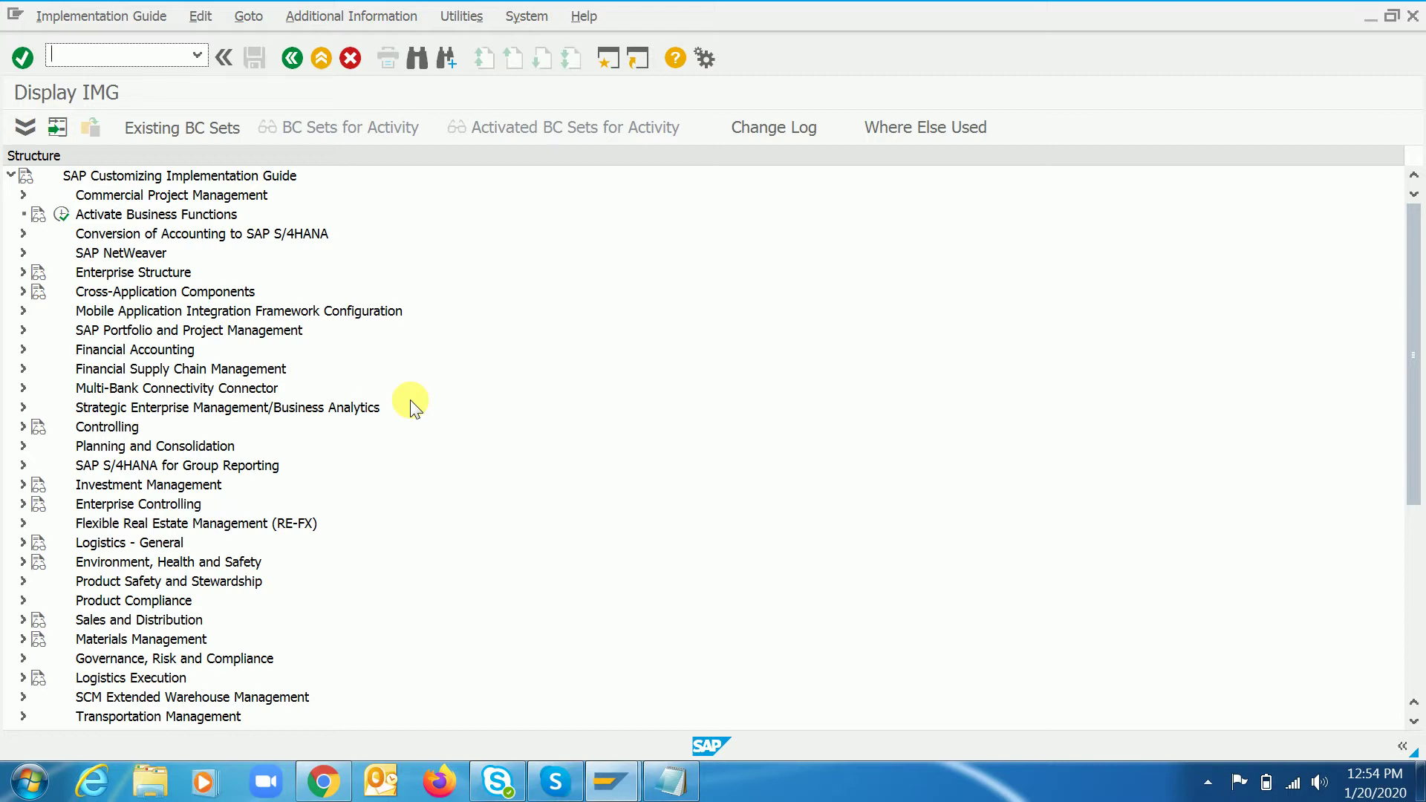
- Expand Controlling > Product Cost Controlling > Product Cost Planning > Basic Settings for Material Costing > Overhead
click(127, 415)
click(128, 419)
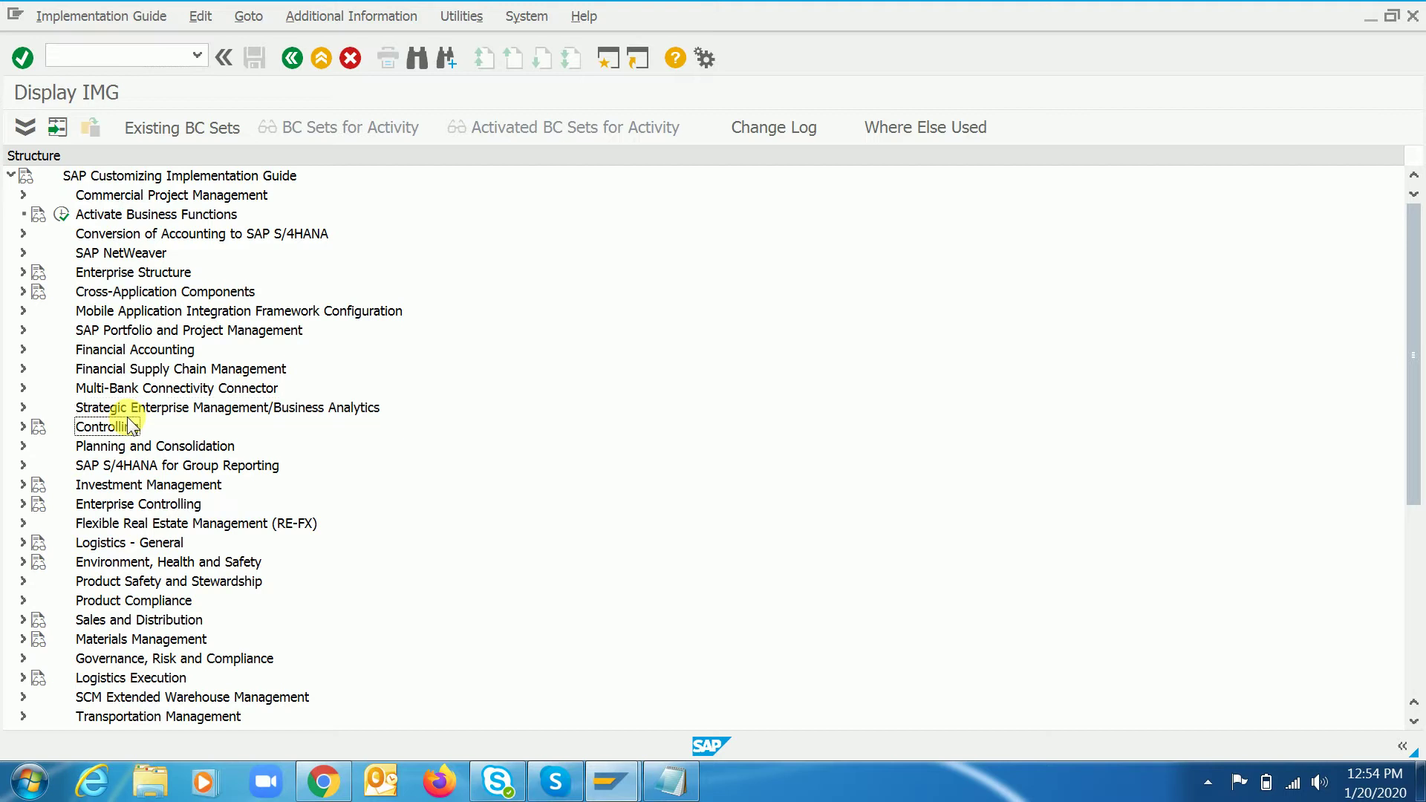
double_click(132, 426)
key(Down)
key(Down)
key(Down)
key(Down)
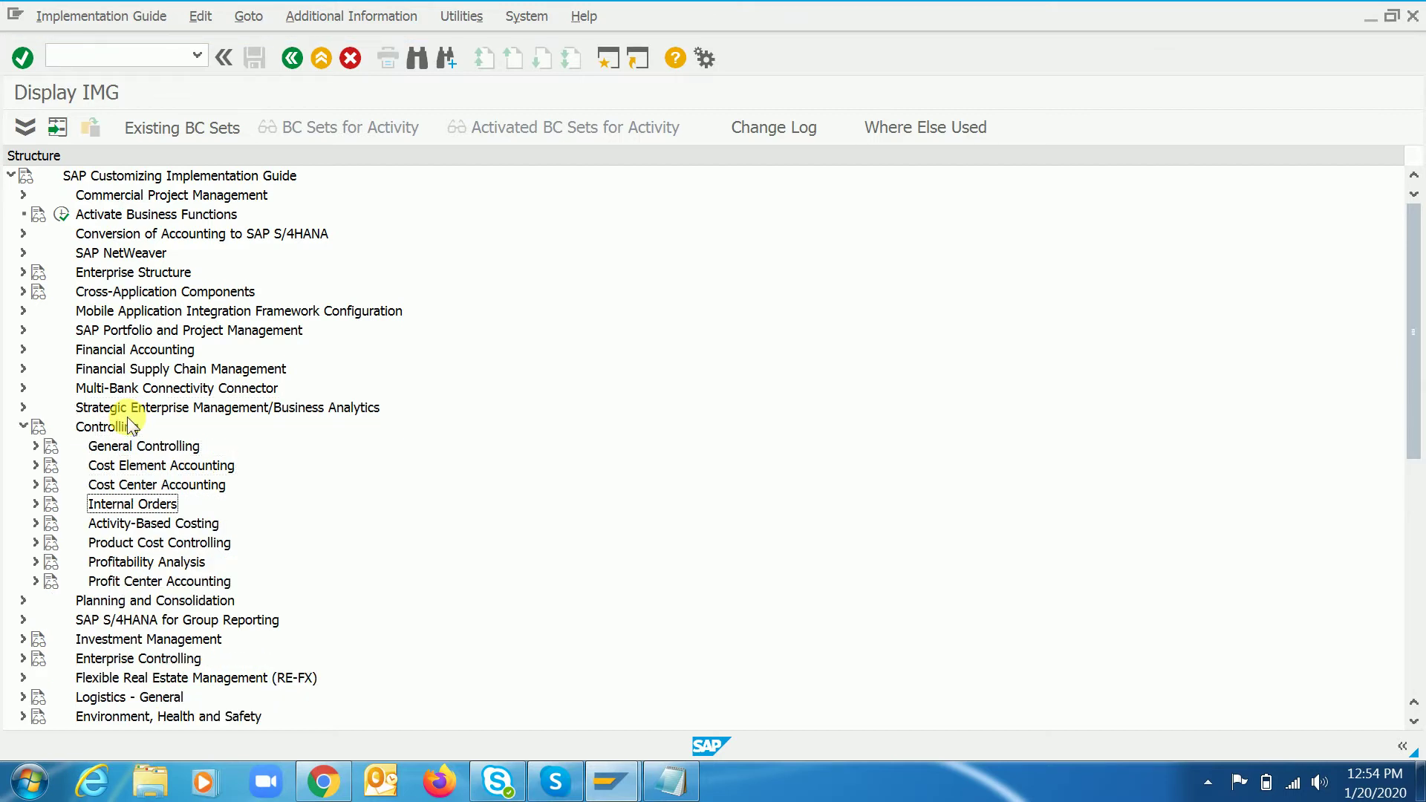
key(Down)
key(Down)
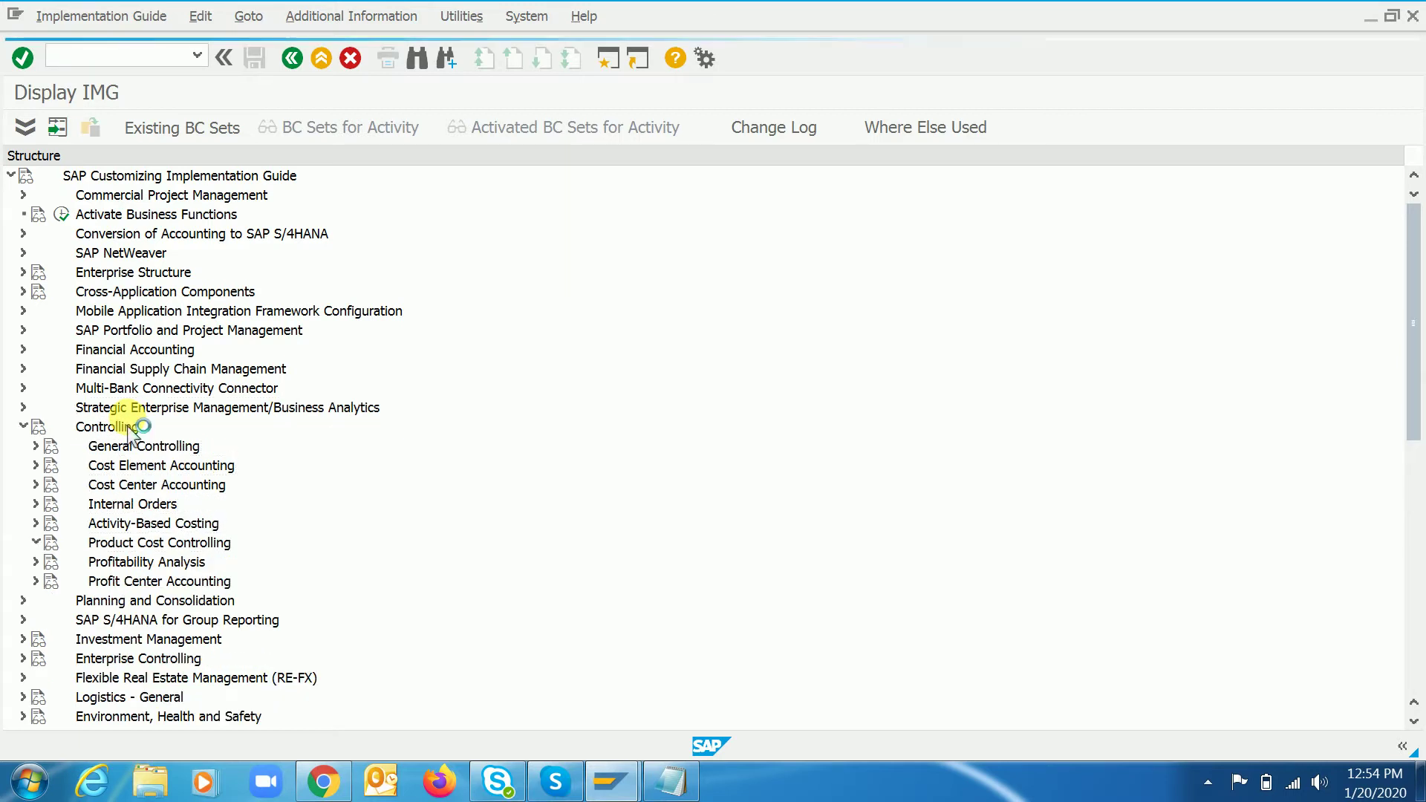
key(Right)
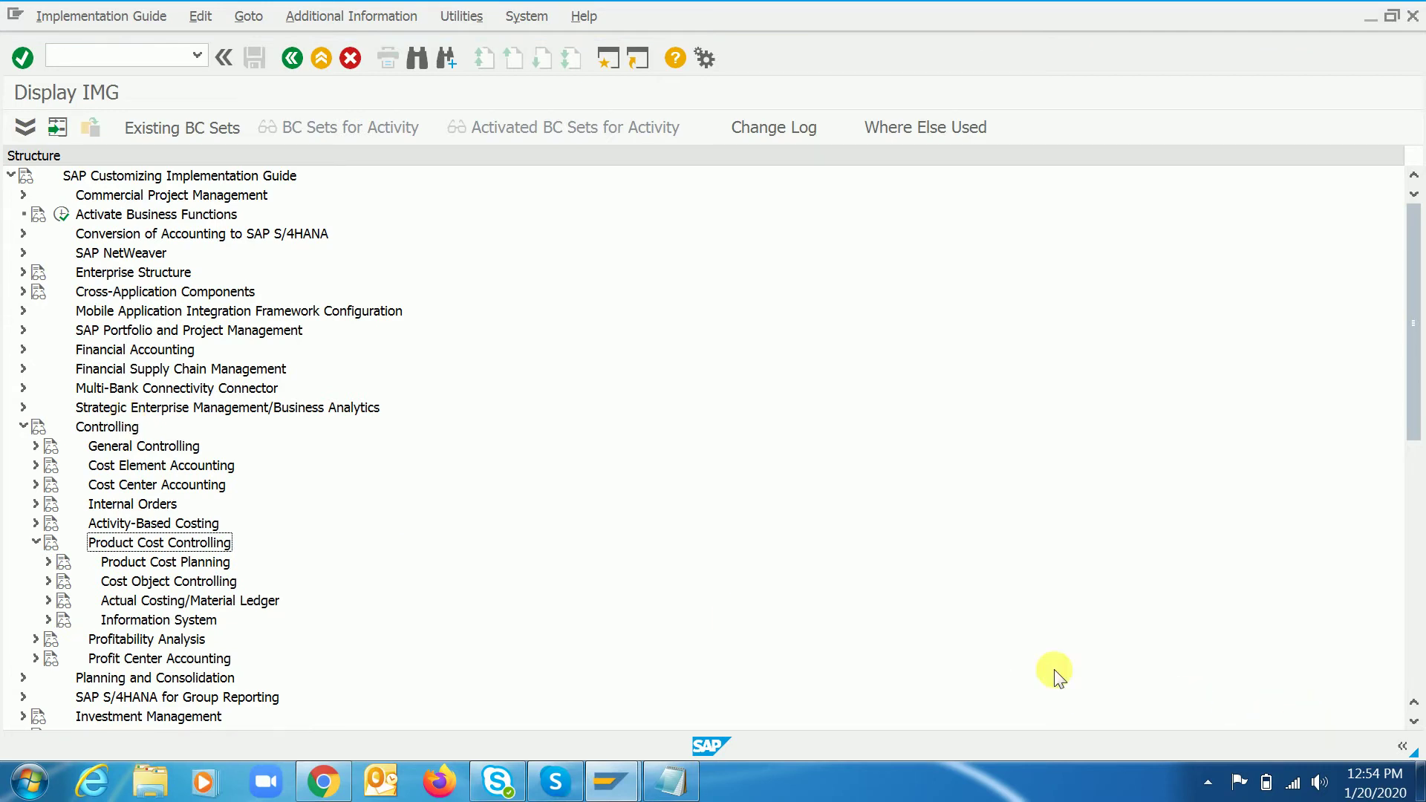
key(Down)
key(Right)
key(Down)
key(Down)
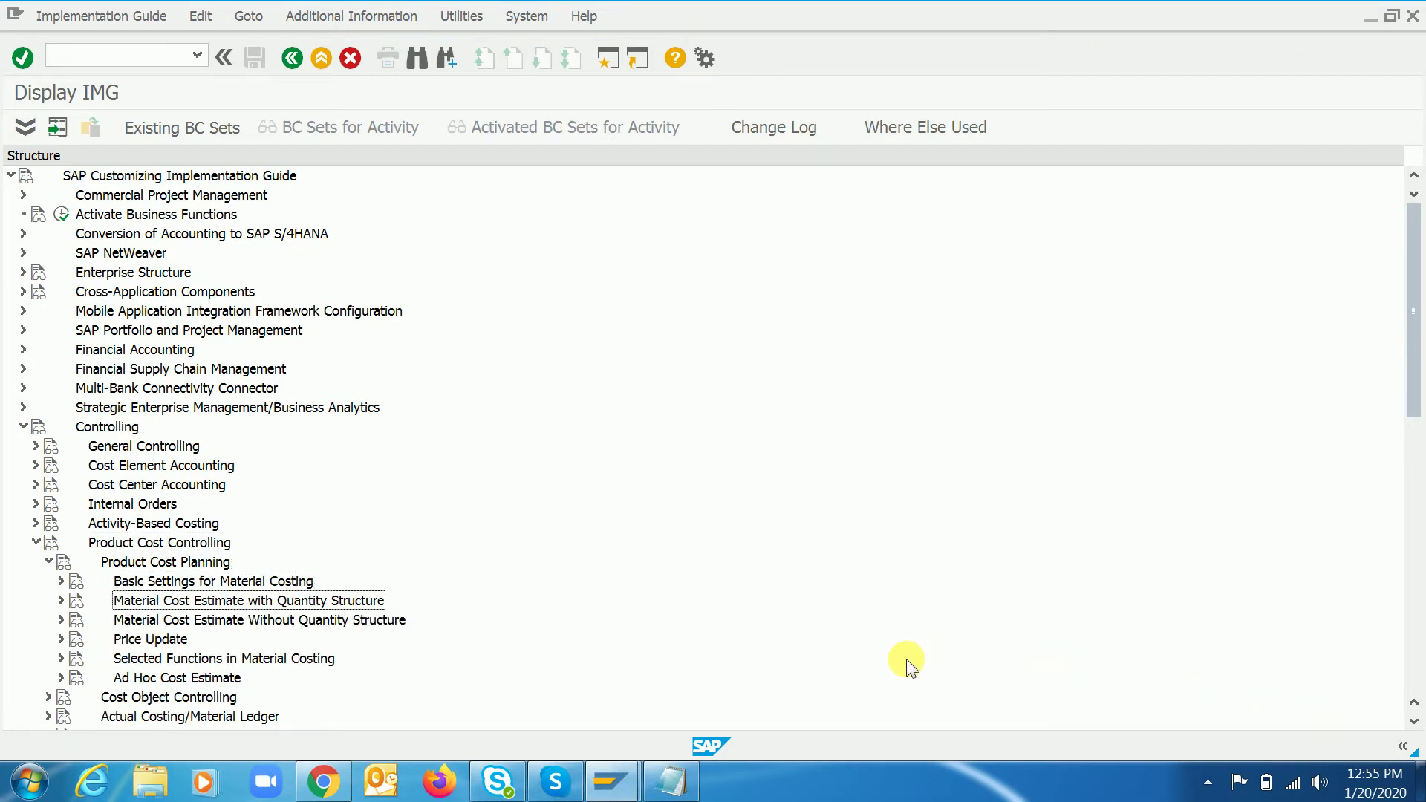
key(Up)
key(Right)
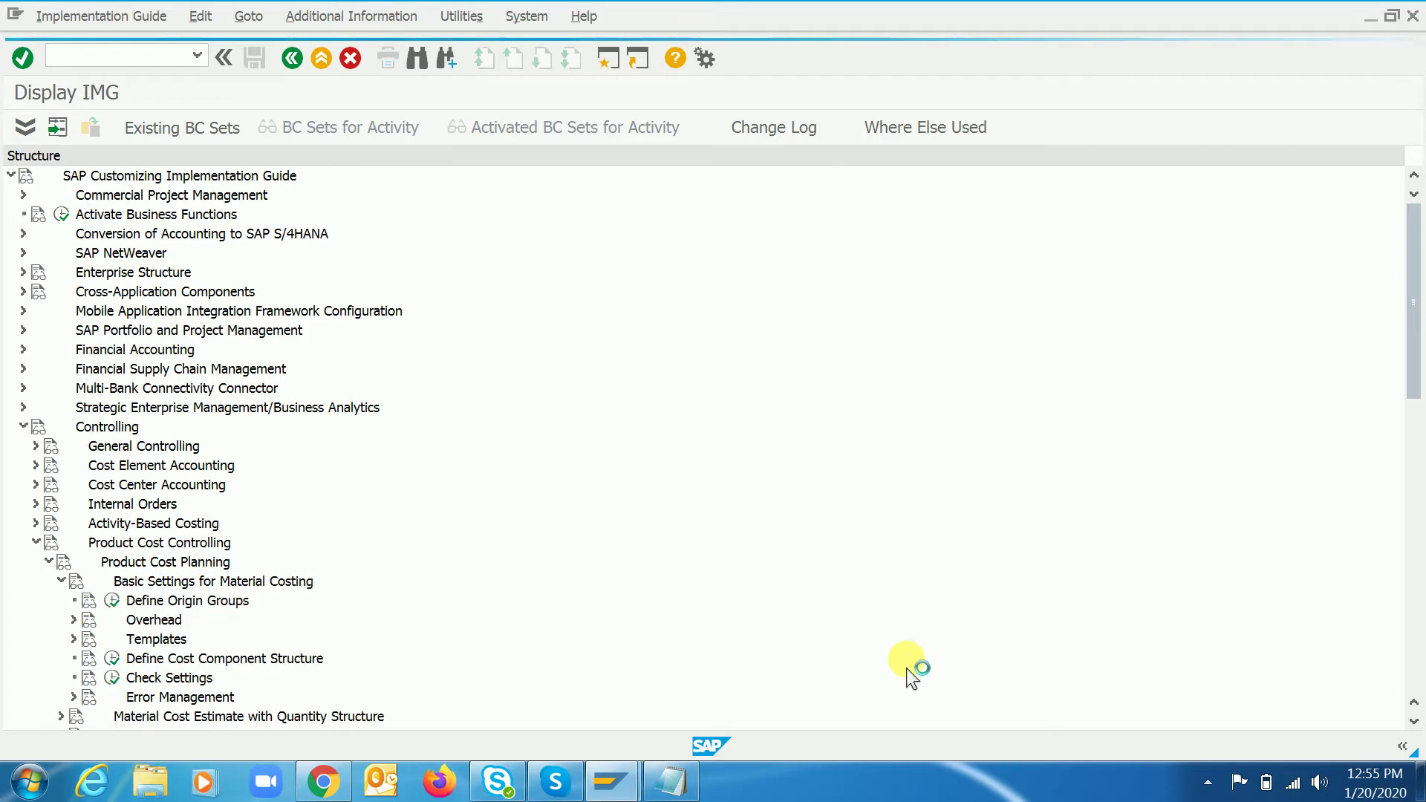
key(Down)
key(Down)
key(Right)
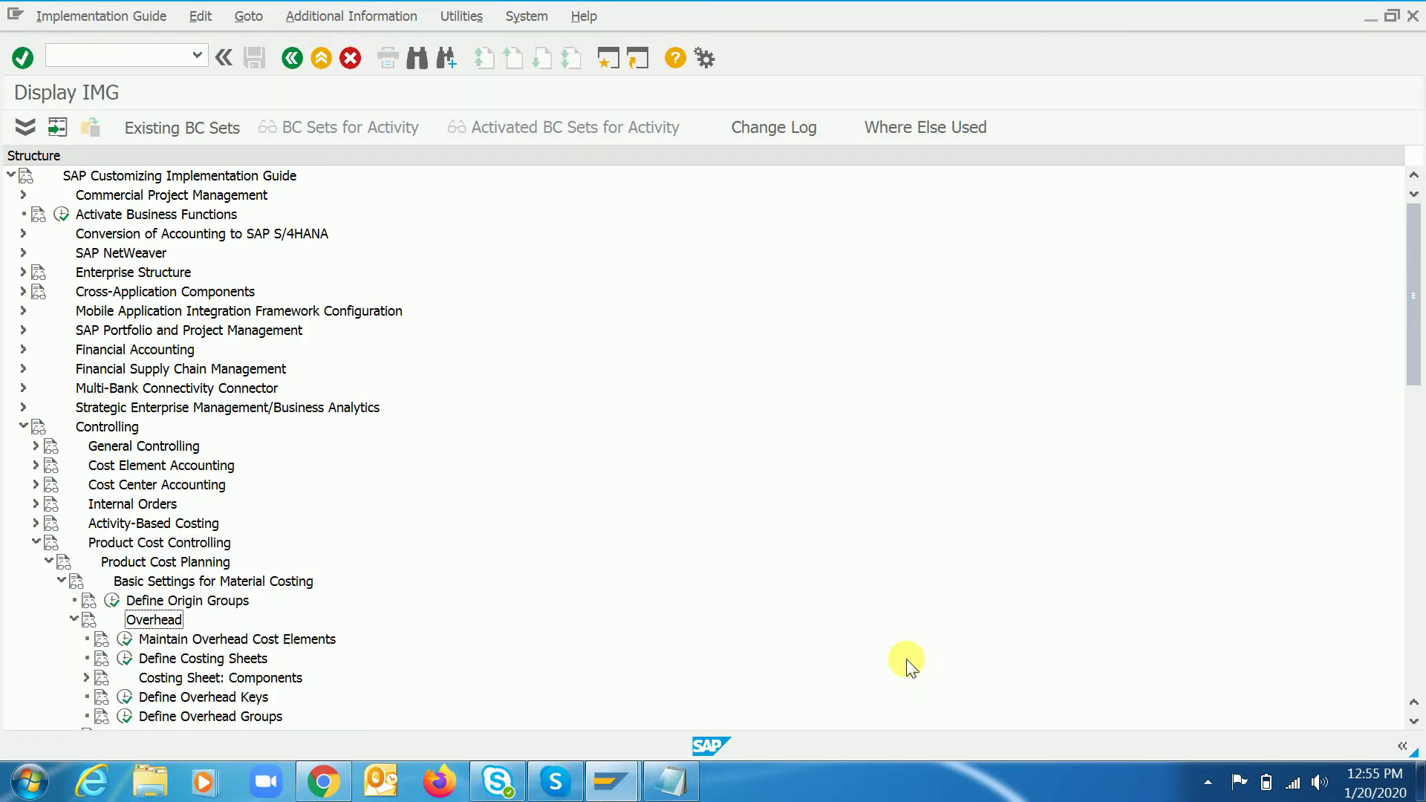
key(Down)
key(Down)
key(Down)
key(Down)
key(Down)
key(Down)
key(Down)
key(Down)
key(Down)
key(Down)
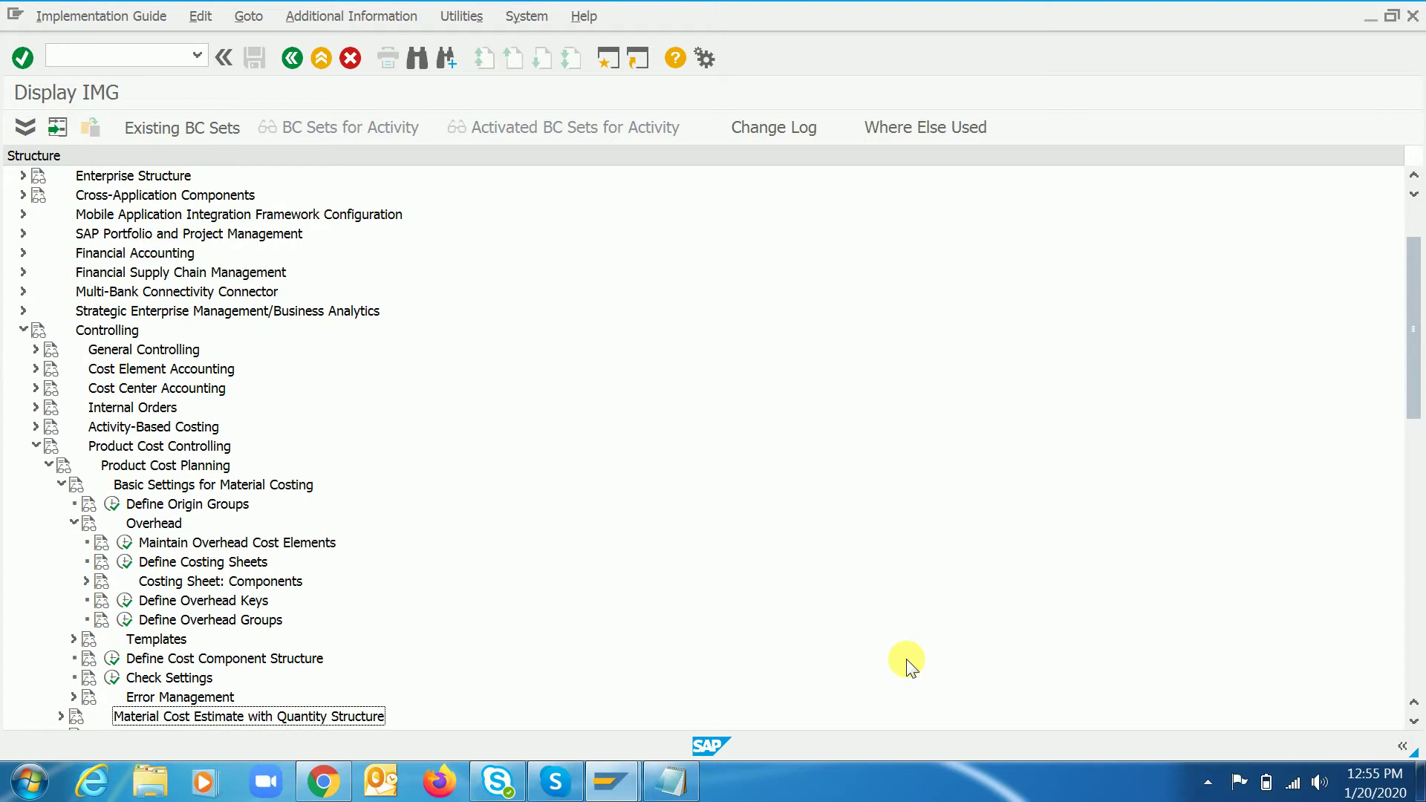
key(Up)
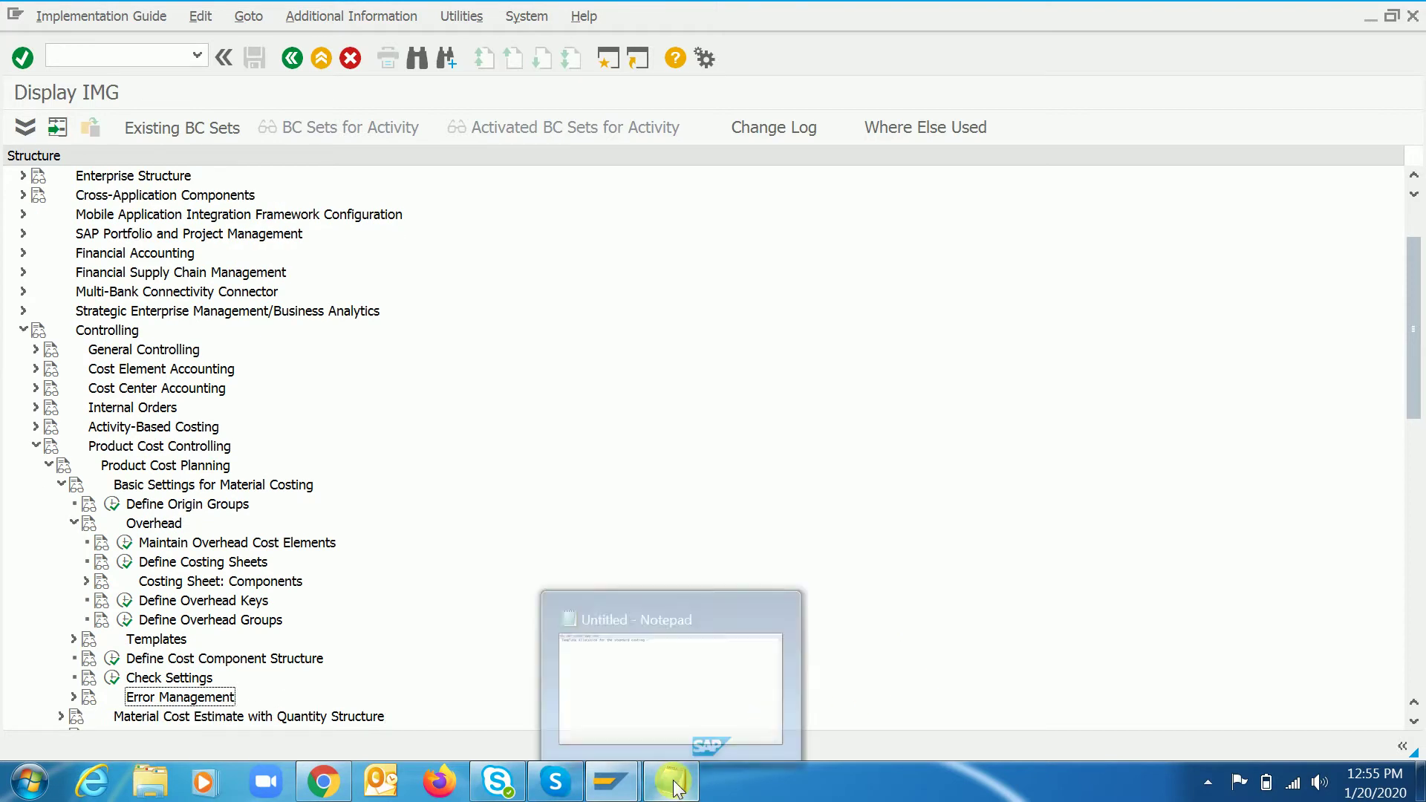
- Add the line '1. Overhead key' to the Notepad note
click(672, 781)
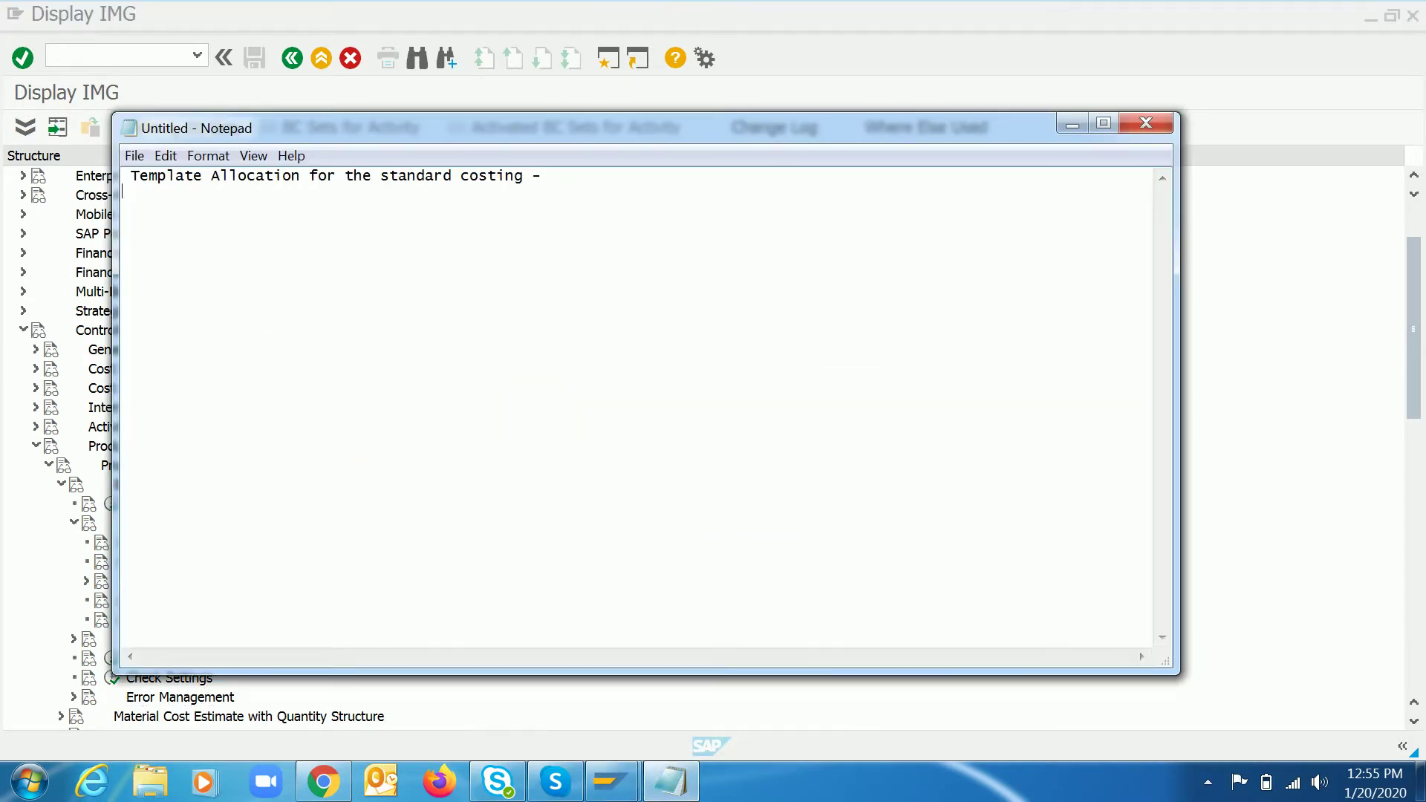
key(Return)
text(1. Overhead key)
key(alt+Tab)
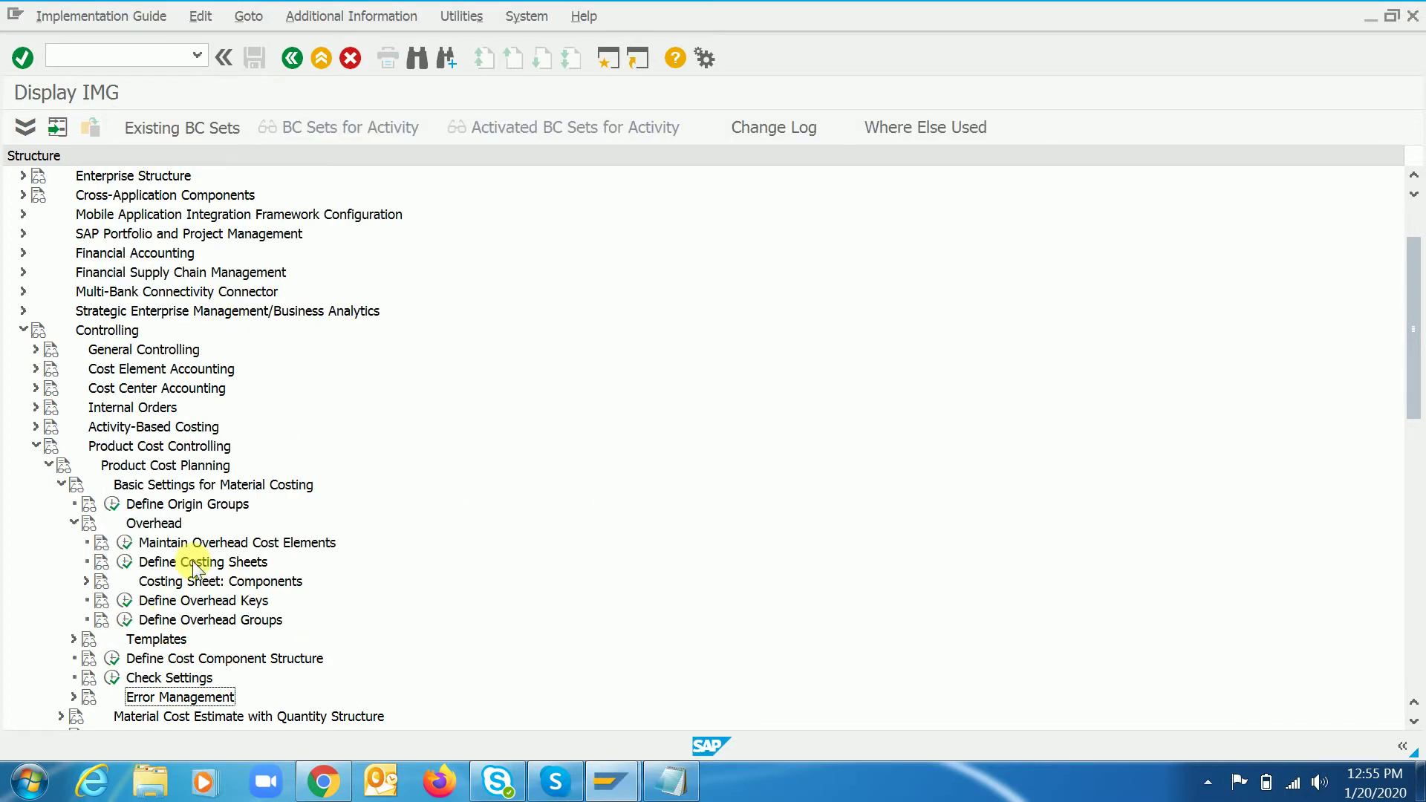
- Run the Define Overhead Keys activity from the IMG tree
click(185, 620)
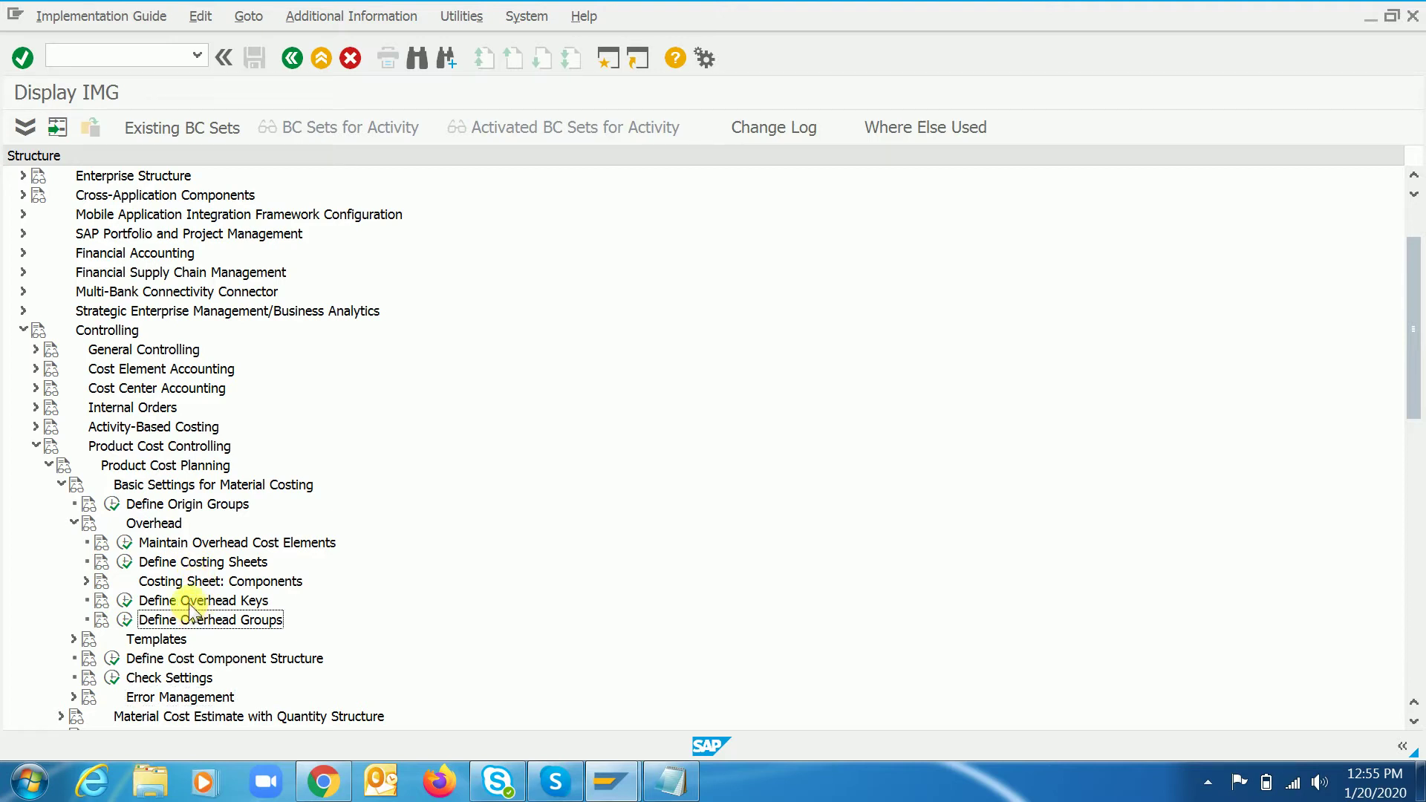
click(189, 601)
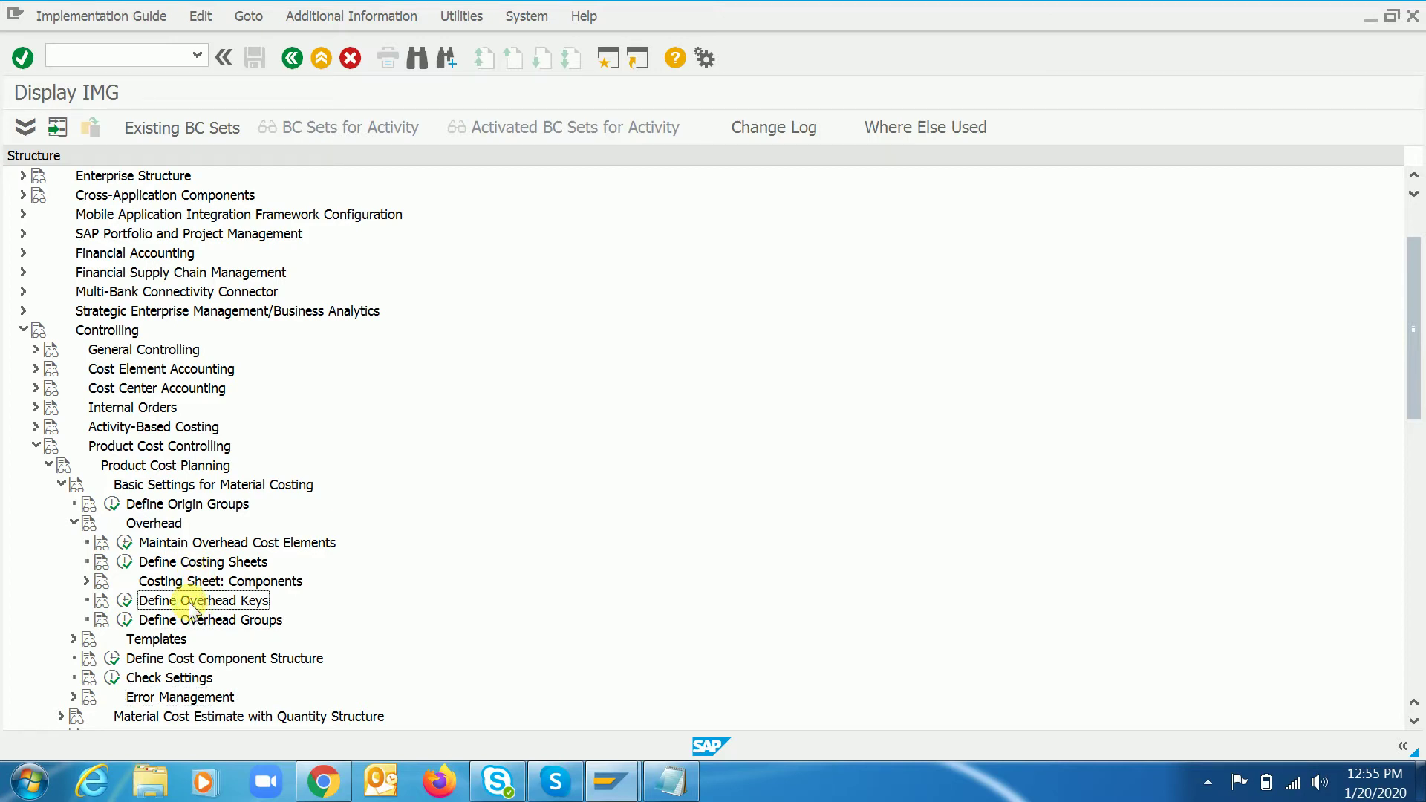
key(Left)
key(Return)
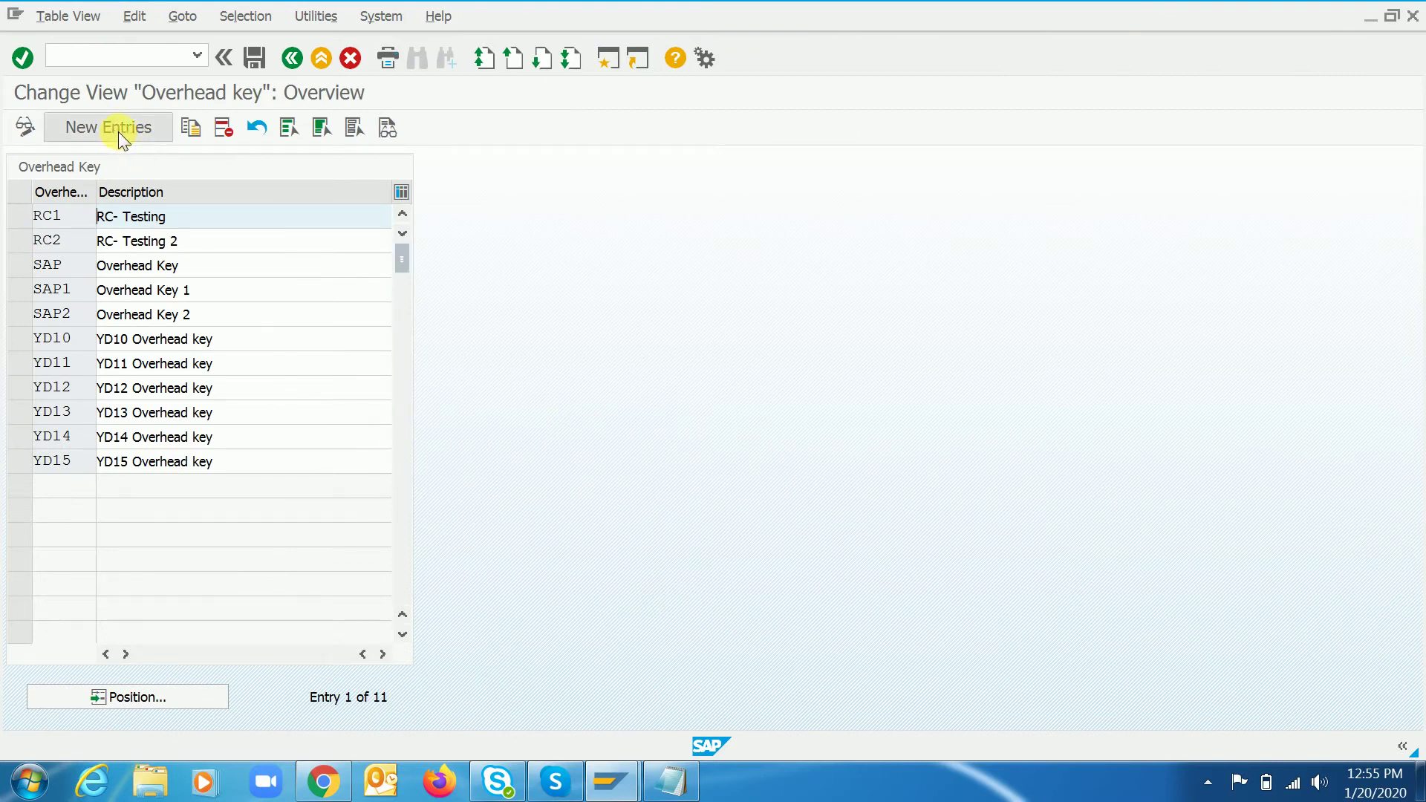
- Create new overhead keys RC3 and RC4, each described 'RC - Testing'
click(113, 129)
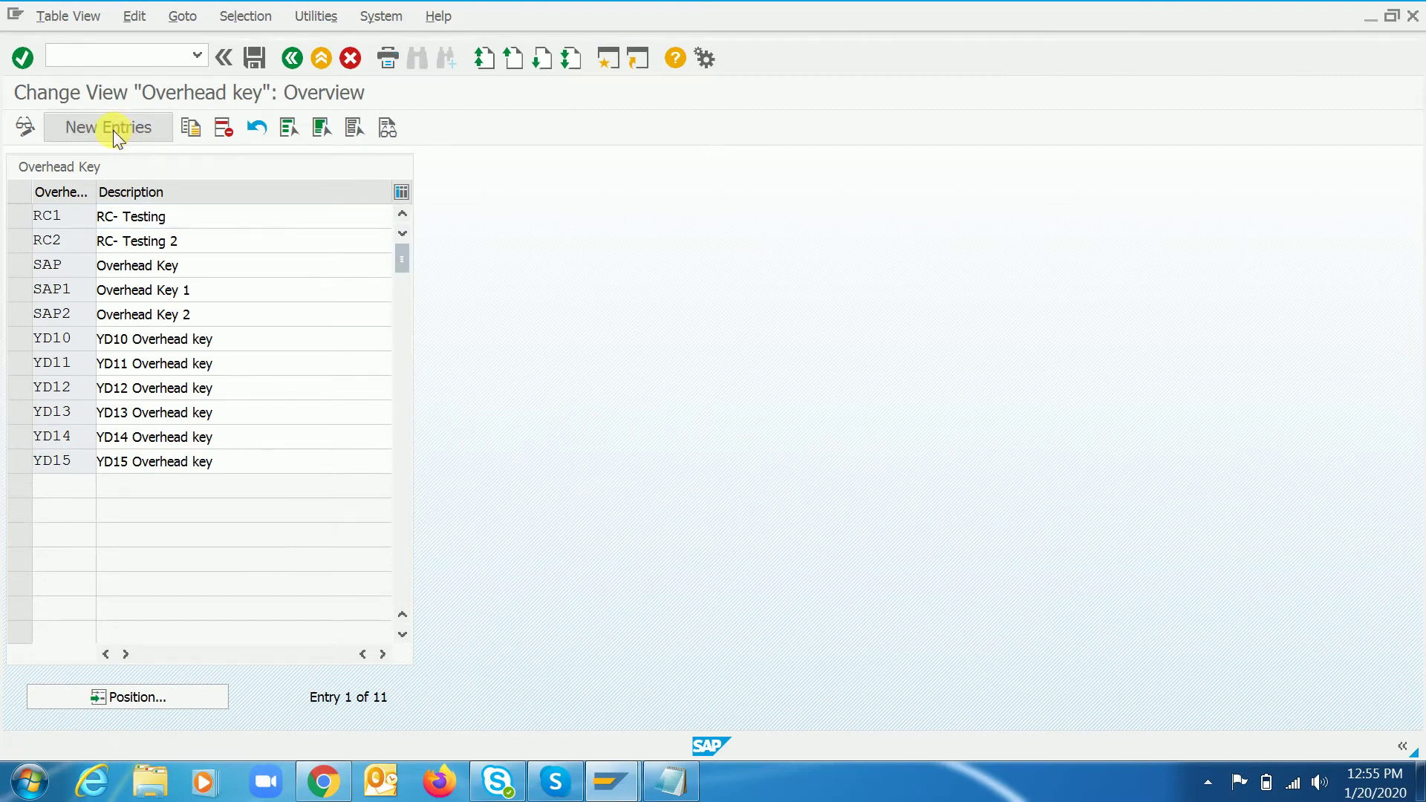
text(RC)
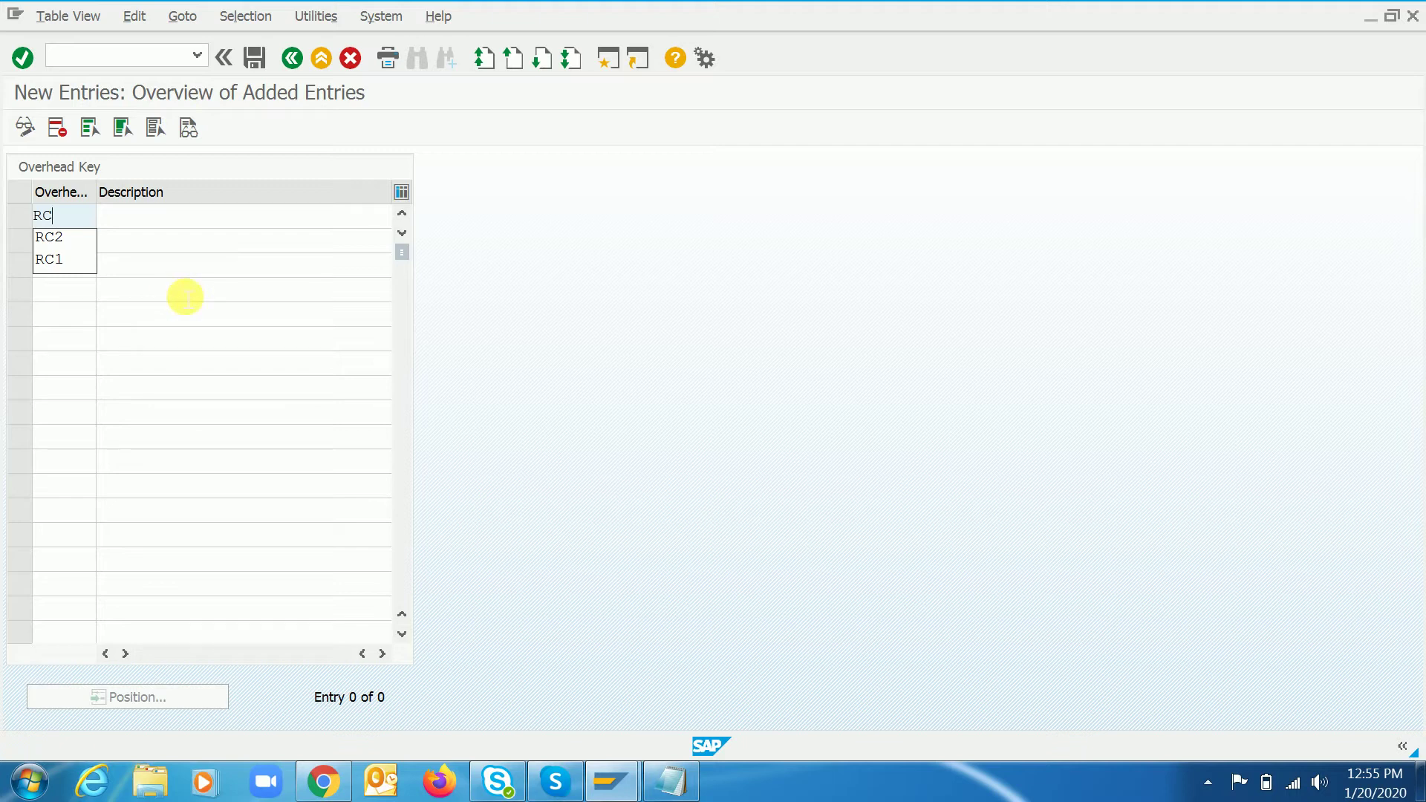
text(#)
key(BackSpace)
text(3)
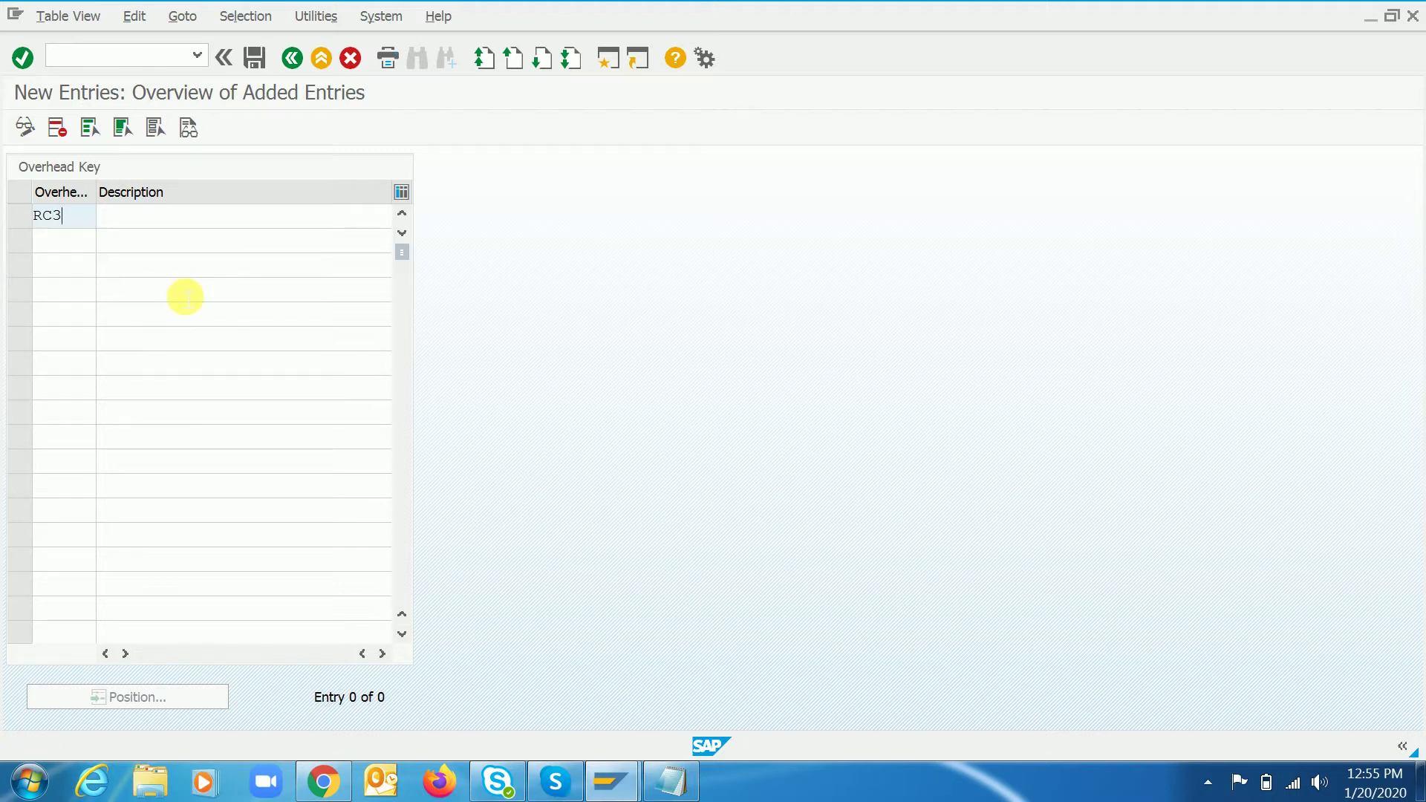
key(Tab)
text(RC)
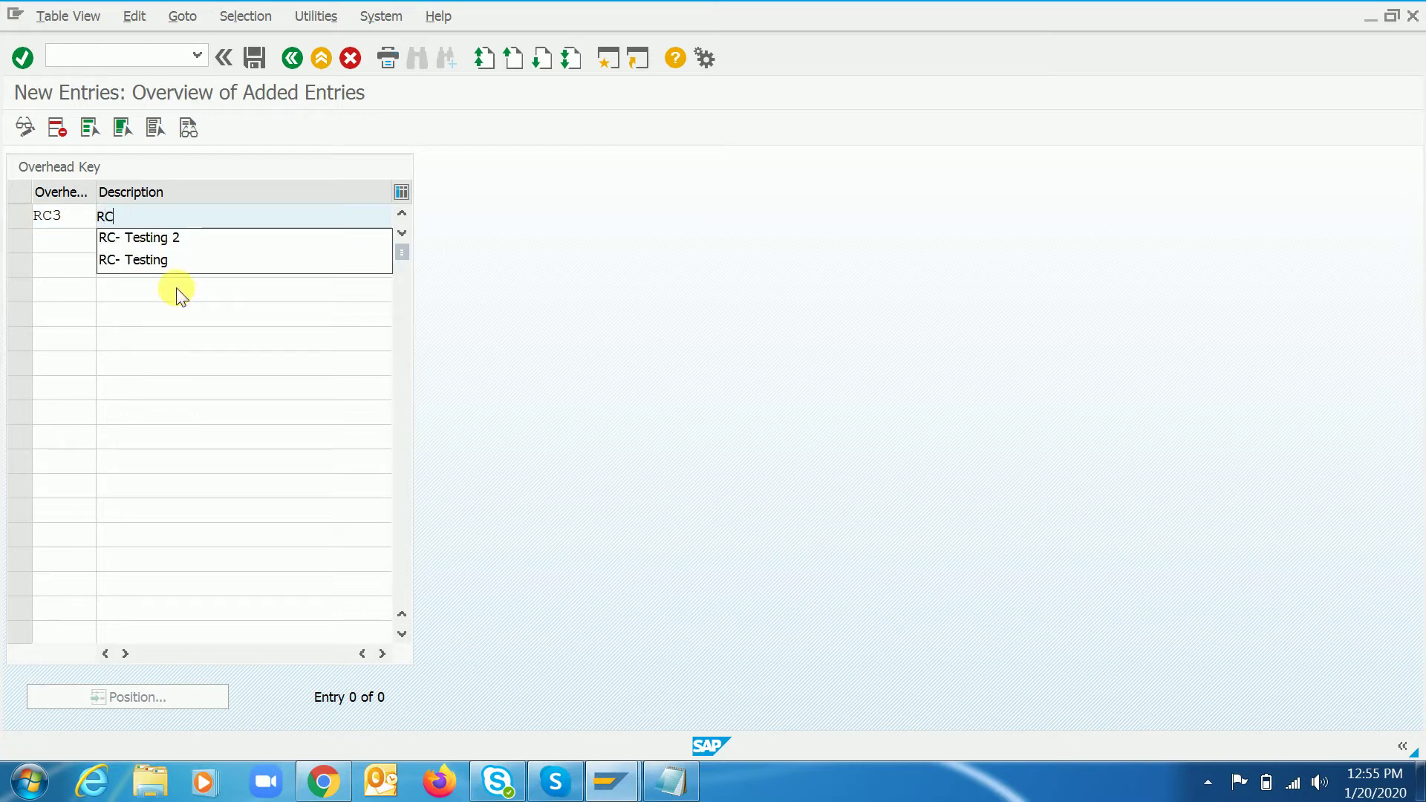
text( - Testing)
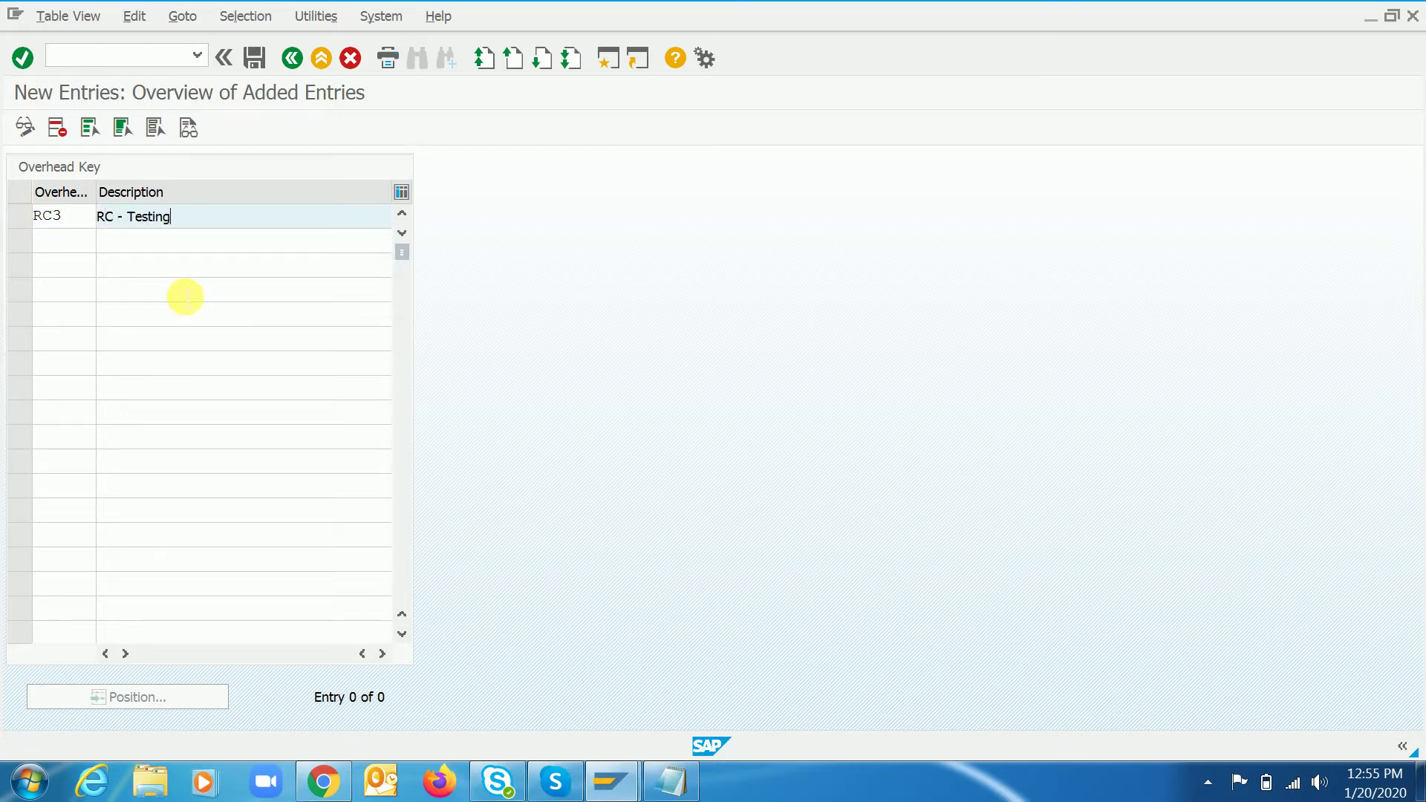
key(Return)
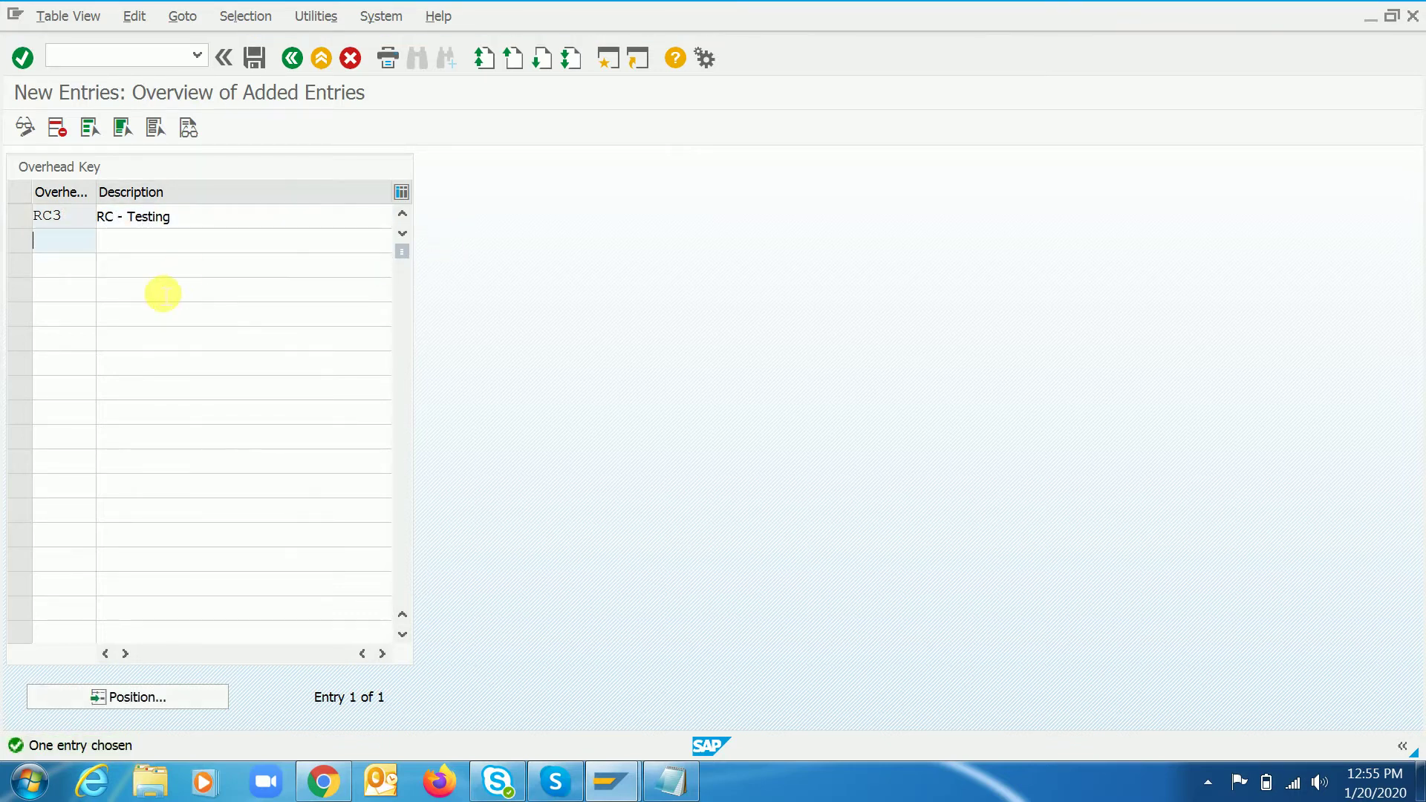
text(RC4)
key(Tab)
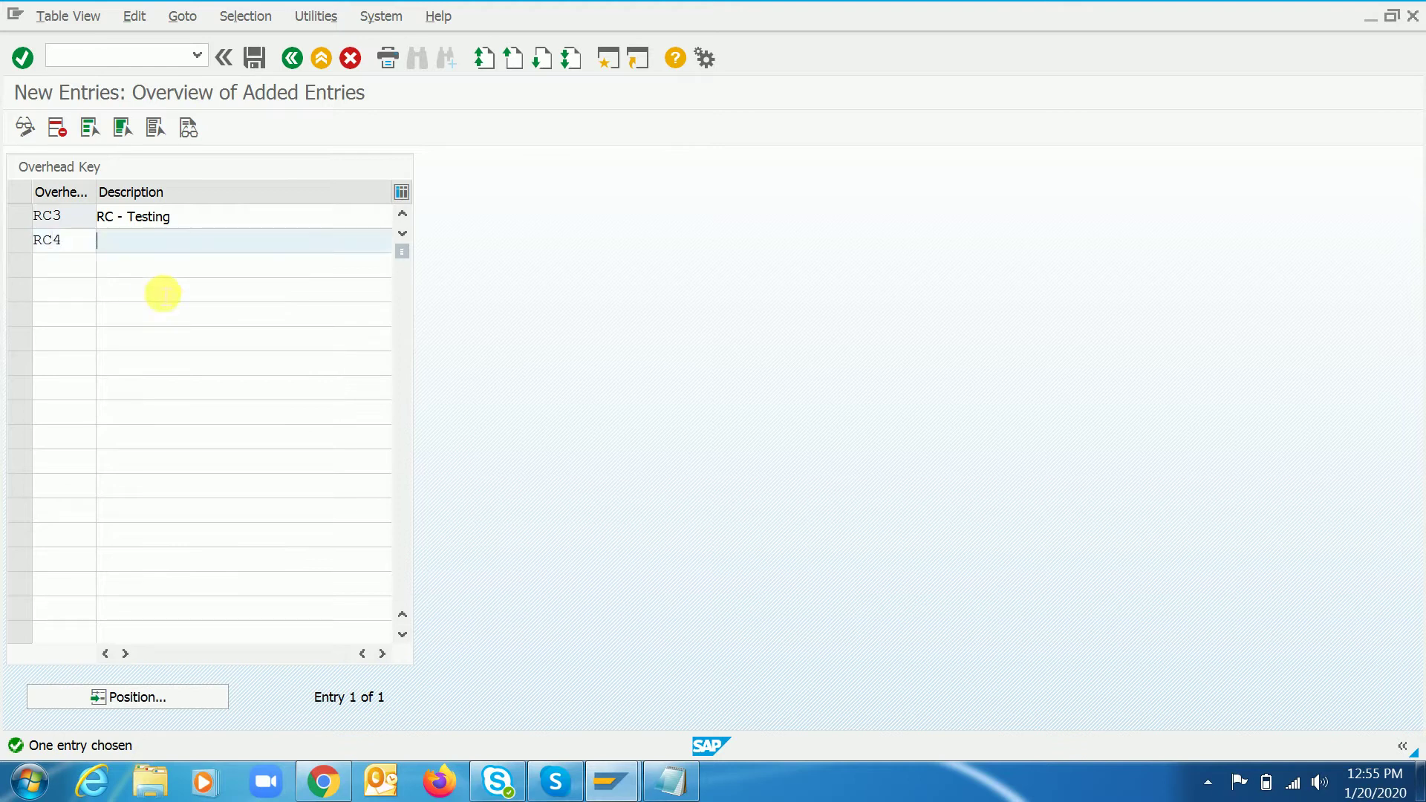
text(RC - T)
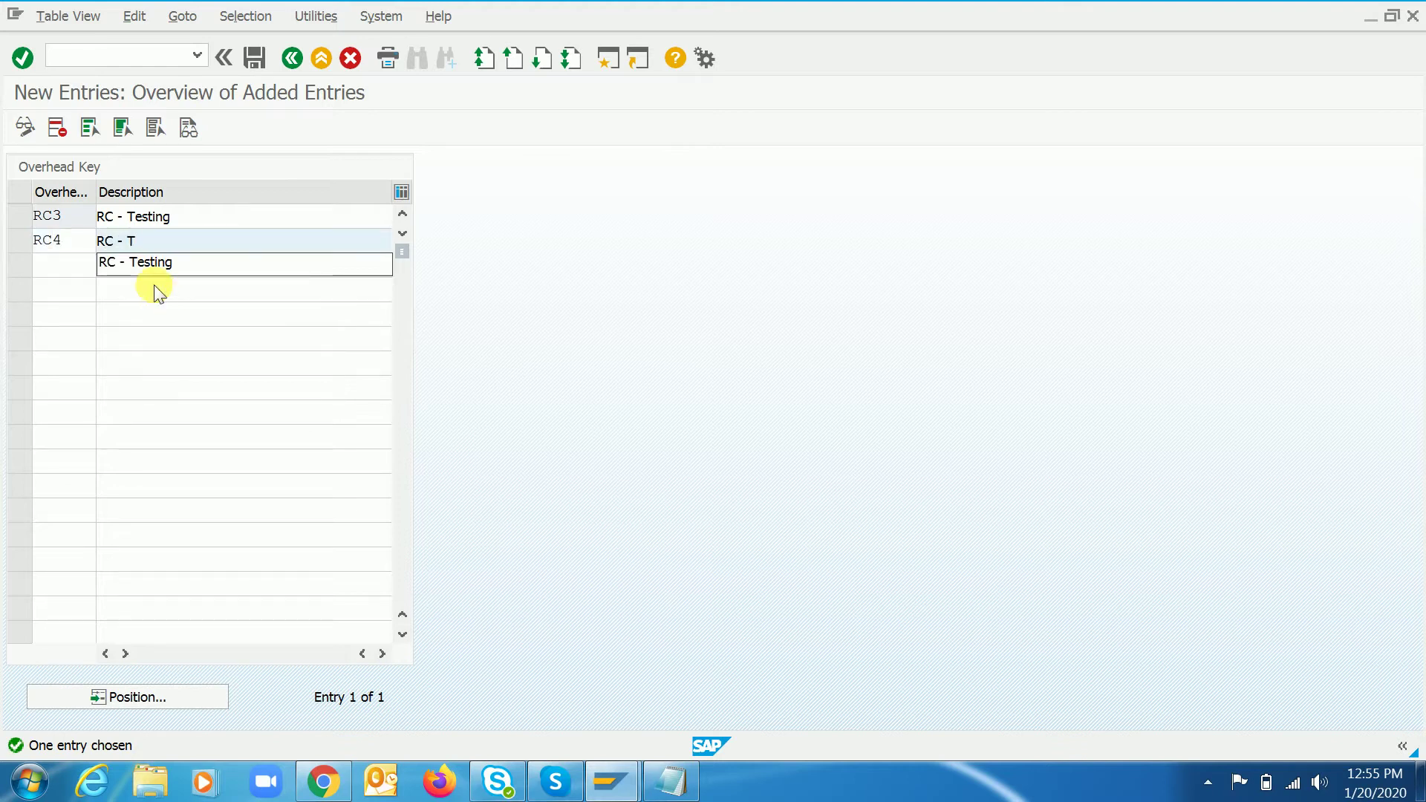
text(esting)
key(Return)
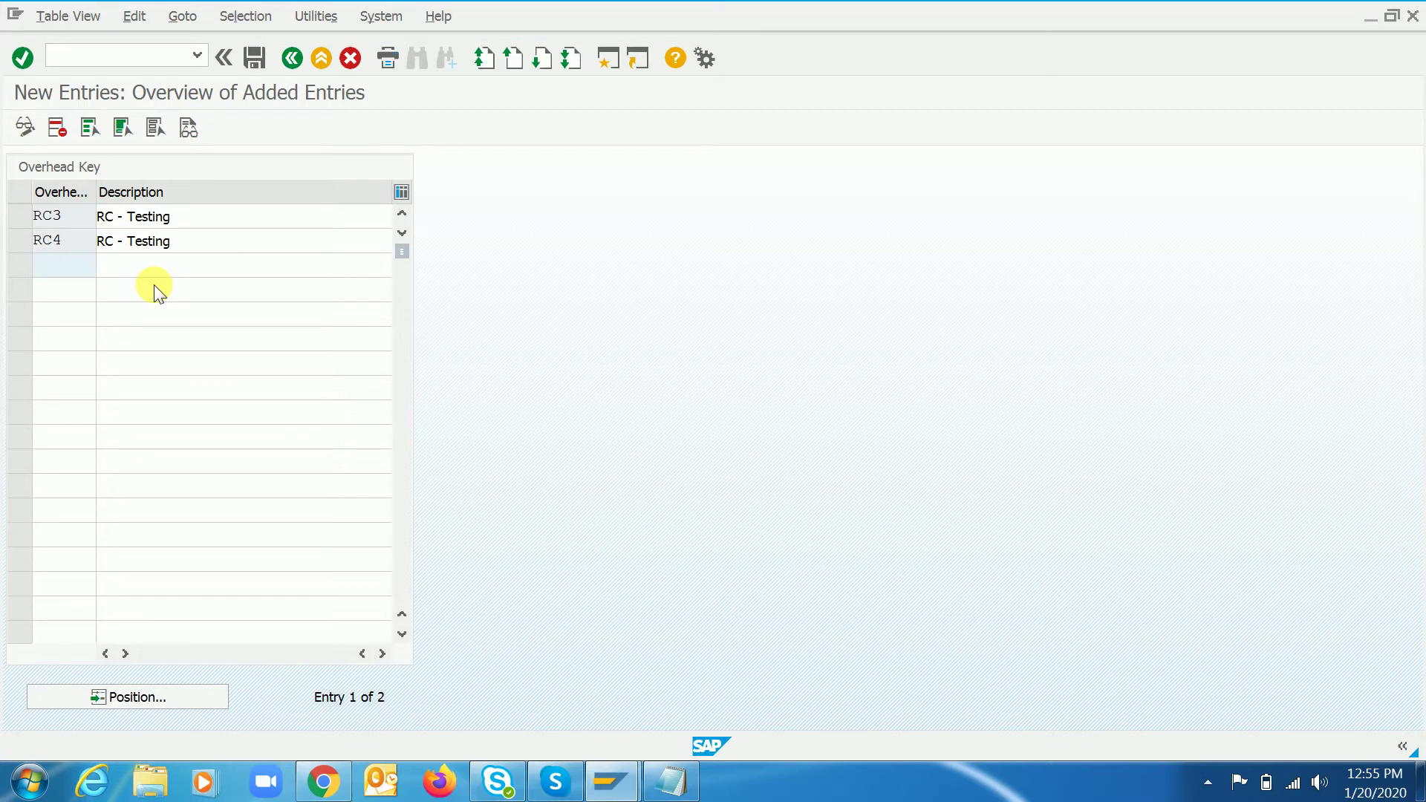
- Save the new overhead keys under a customizing request
click(253, 58)
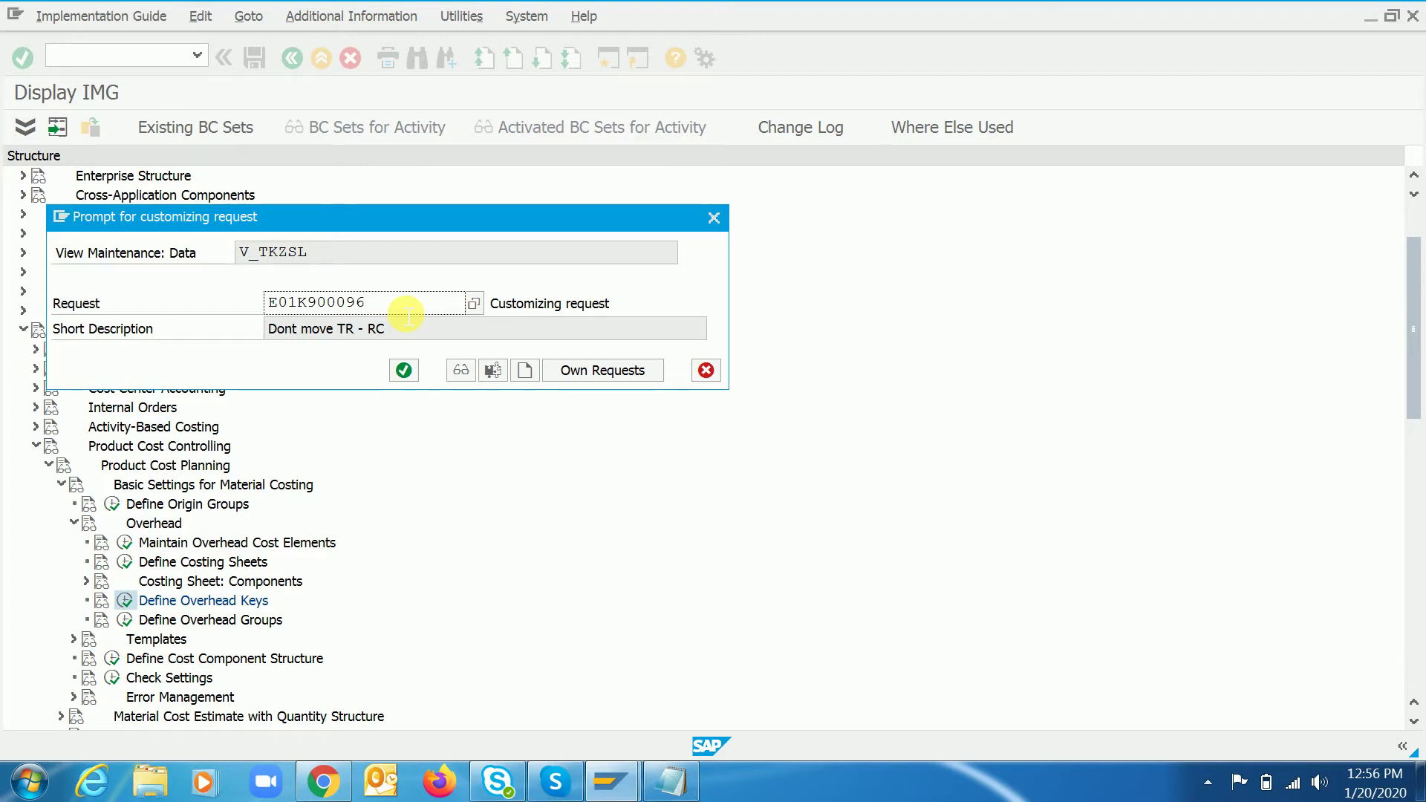
click(404, 370)
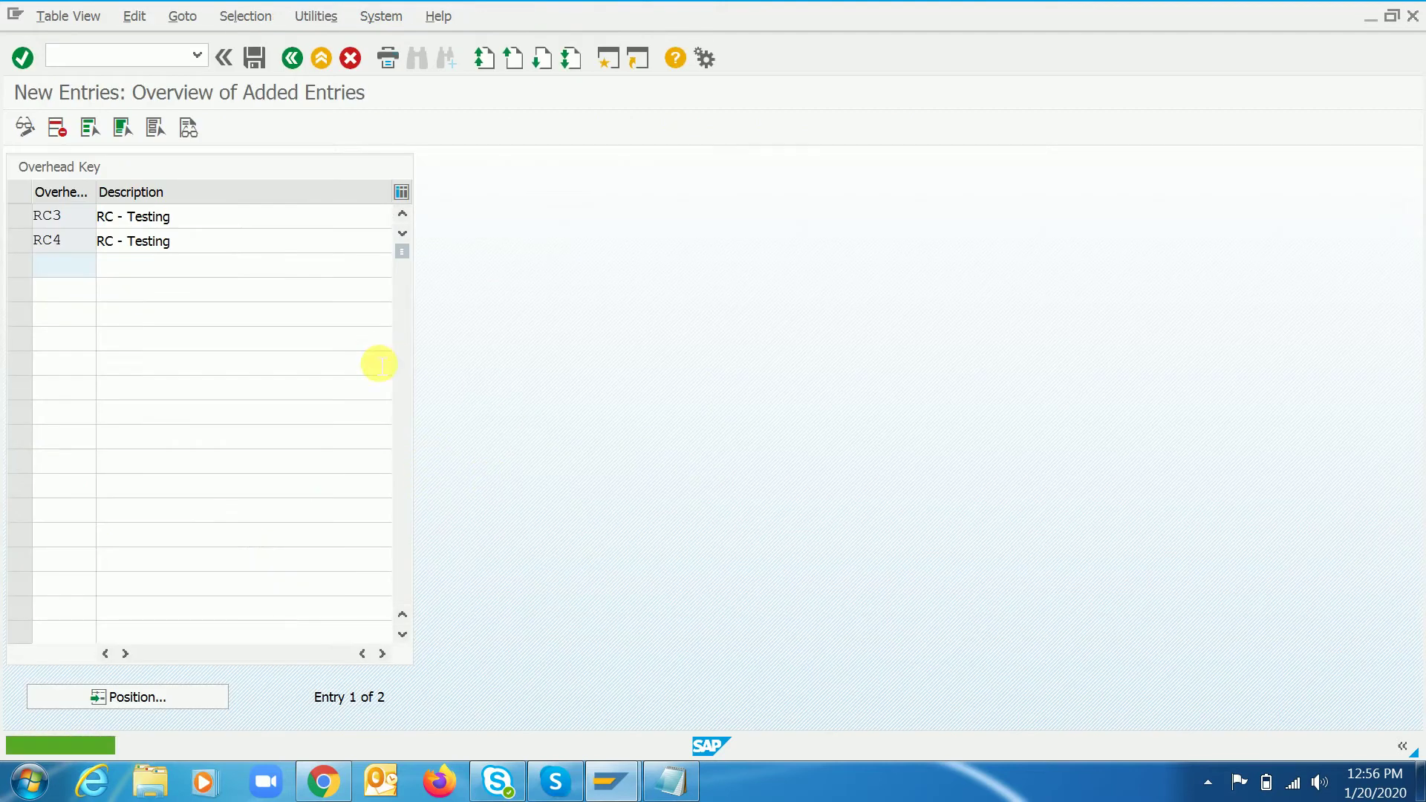
click(243, 219)
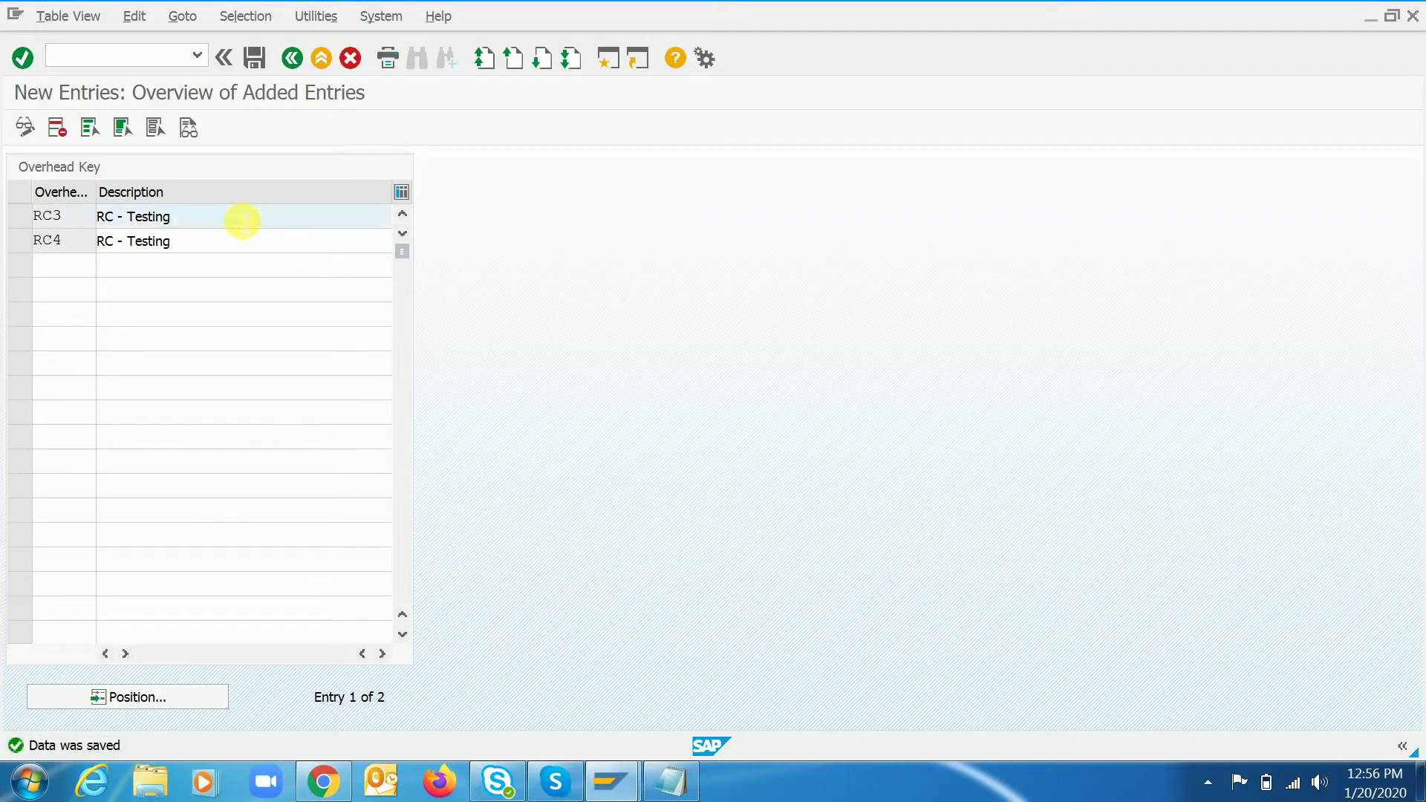
click(680, 784)
- Note 'RC3, RC4' under Overhead key and add the heading '2. Overhead group'
drag(445, 124, 755, 122)
key(Return)
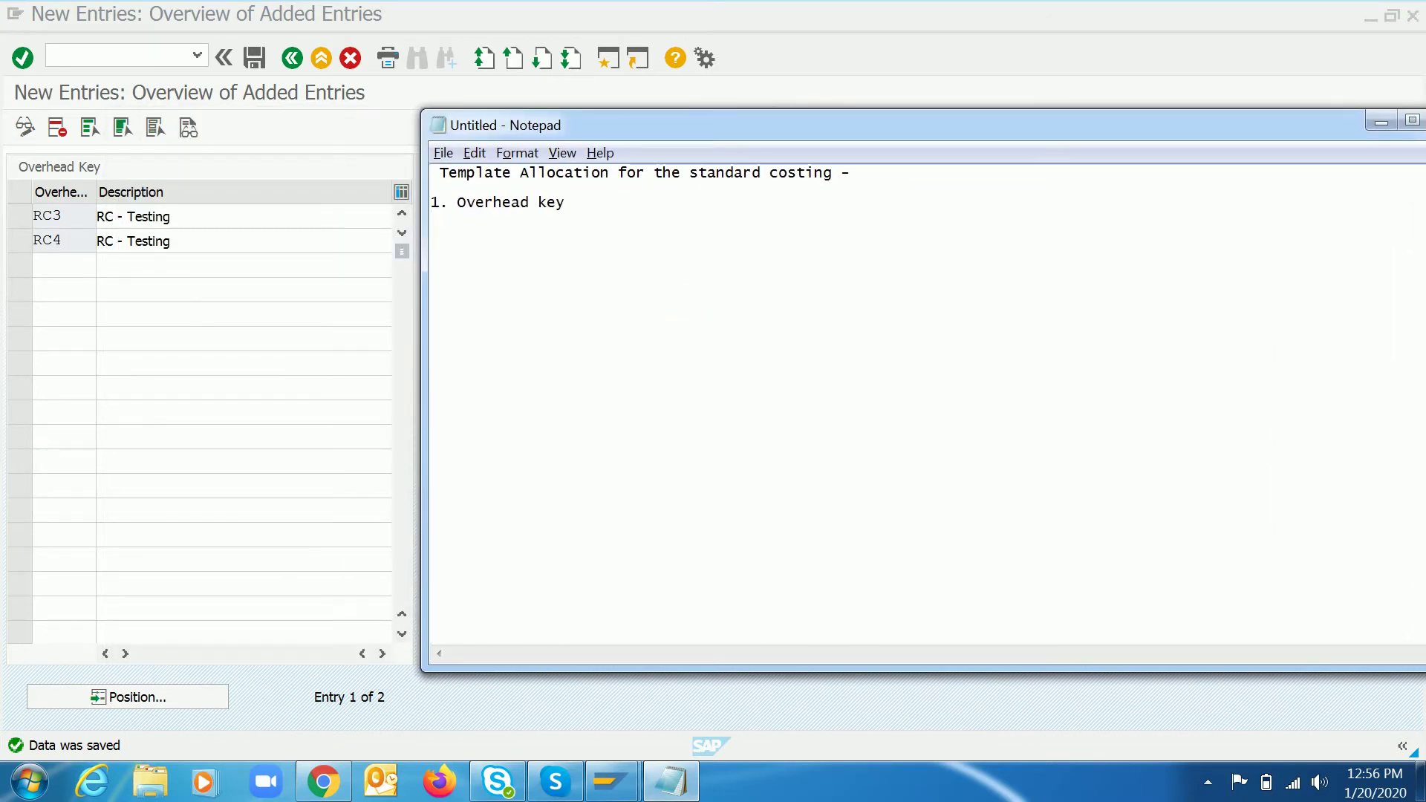
text(RC3, RC4)
key(Return)
key(Return)
text(2. Overhead group)
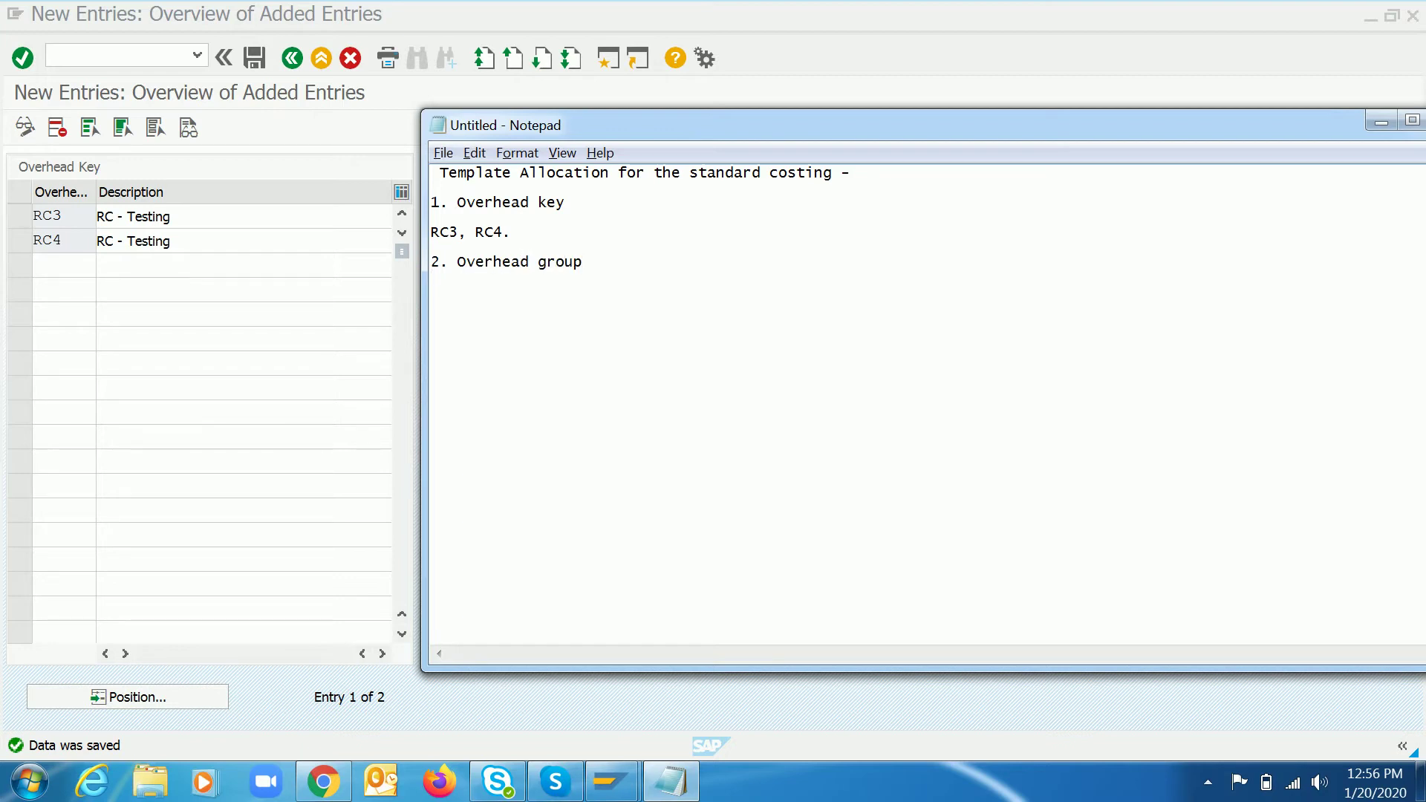
key(Return)
key(Return)
- Save the overhead key entries, go back to the IMG tree and run Define Overhead Groups
click(226, 296)
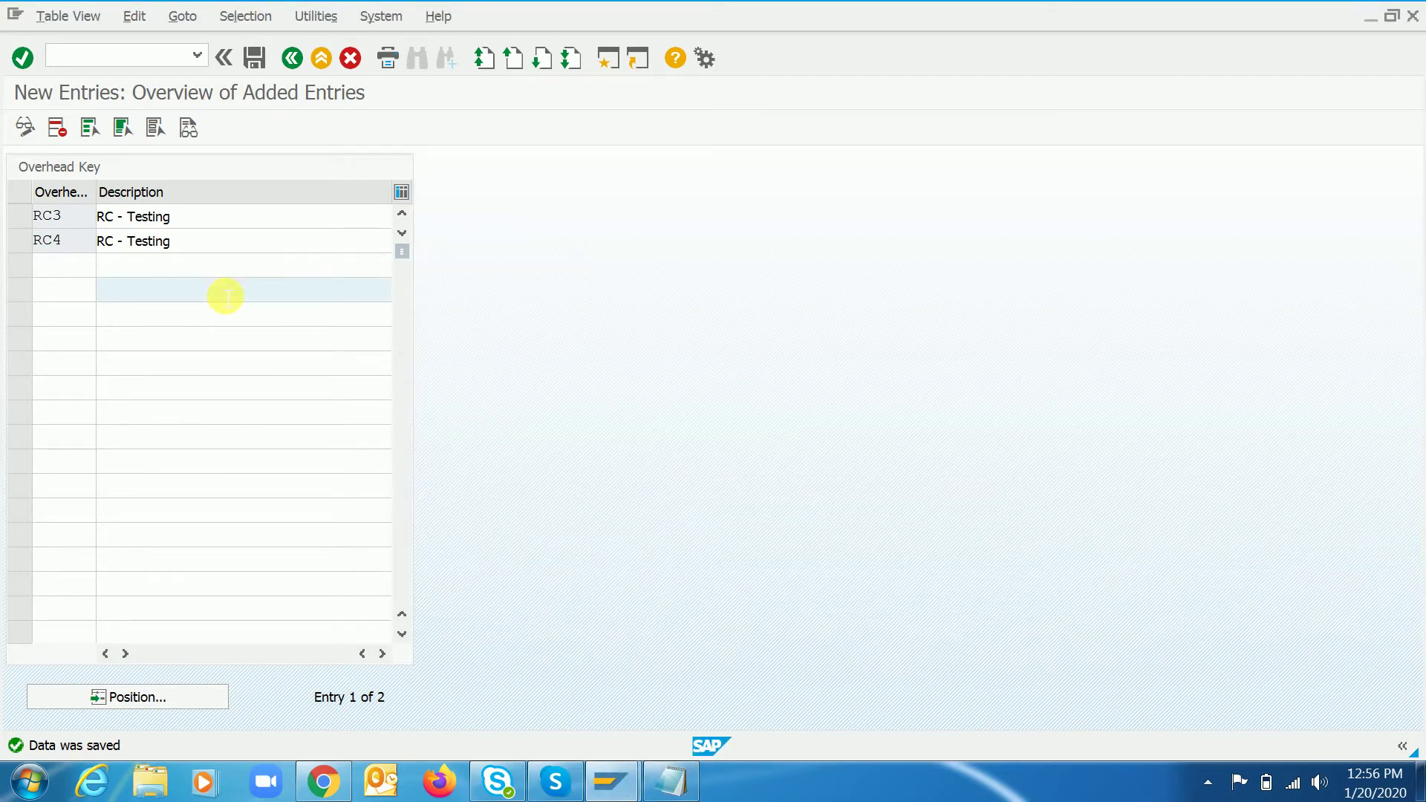
click(254, 58)
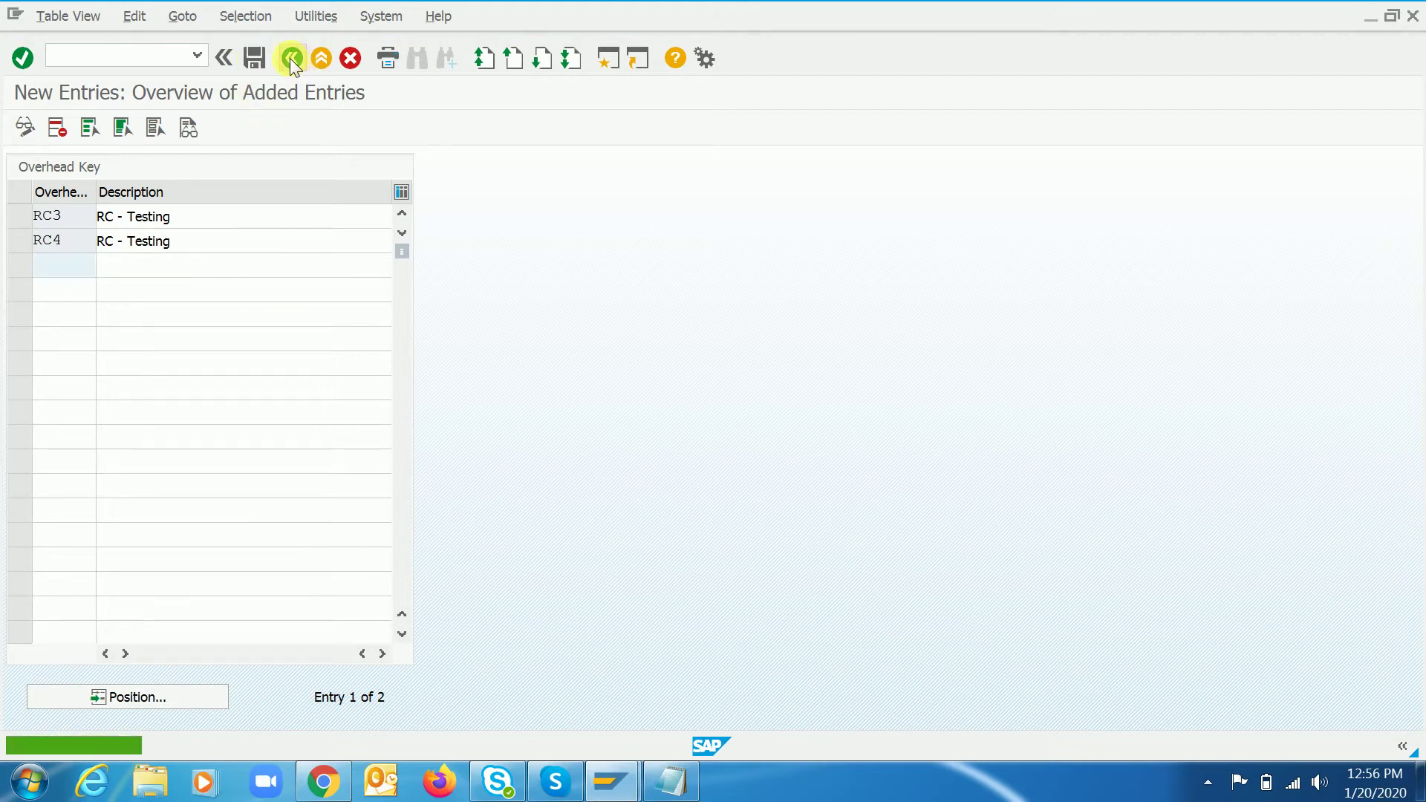
click(292, 58)
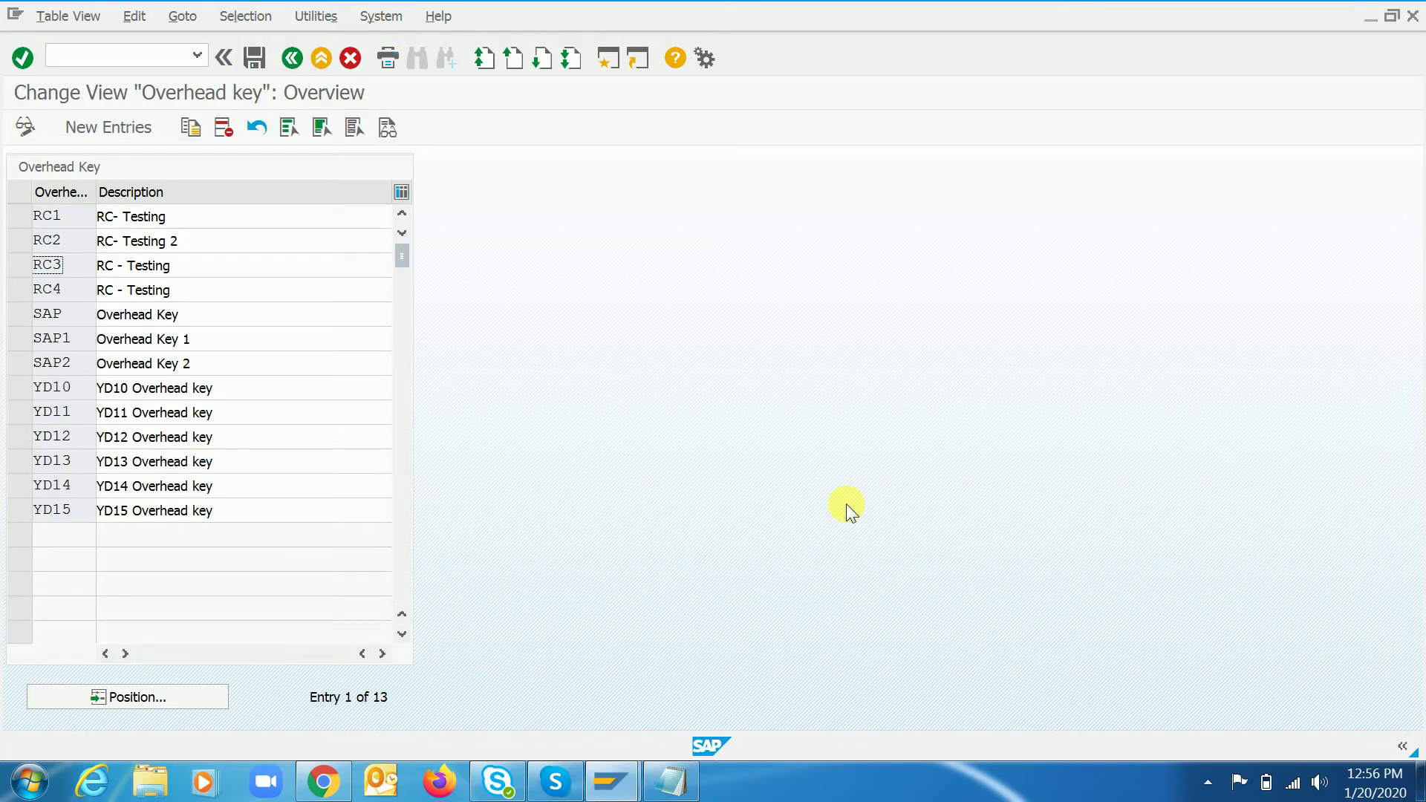
key(F3)
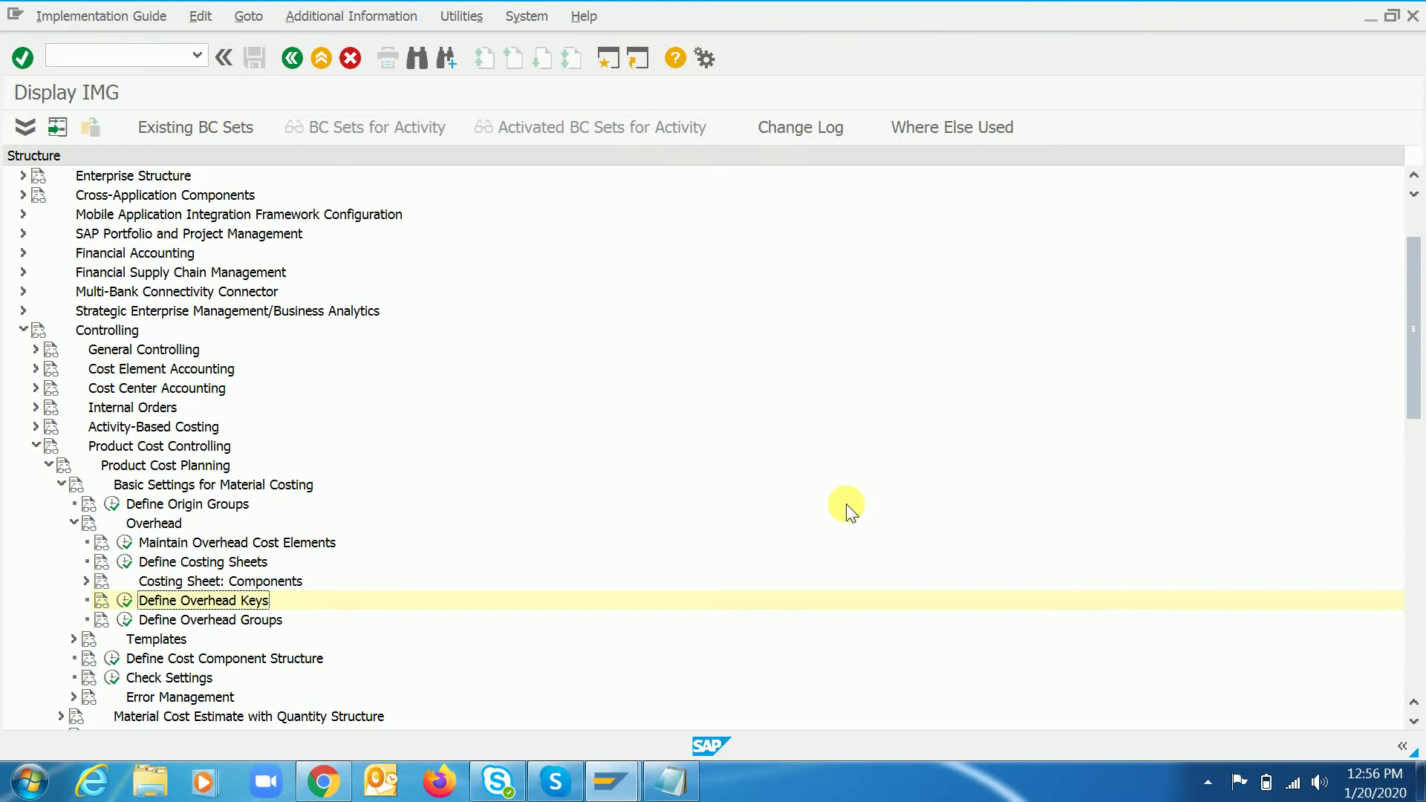
key(Down)
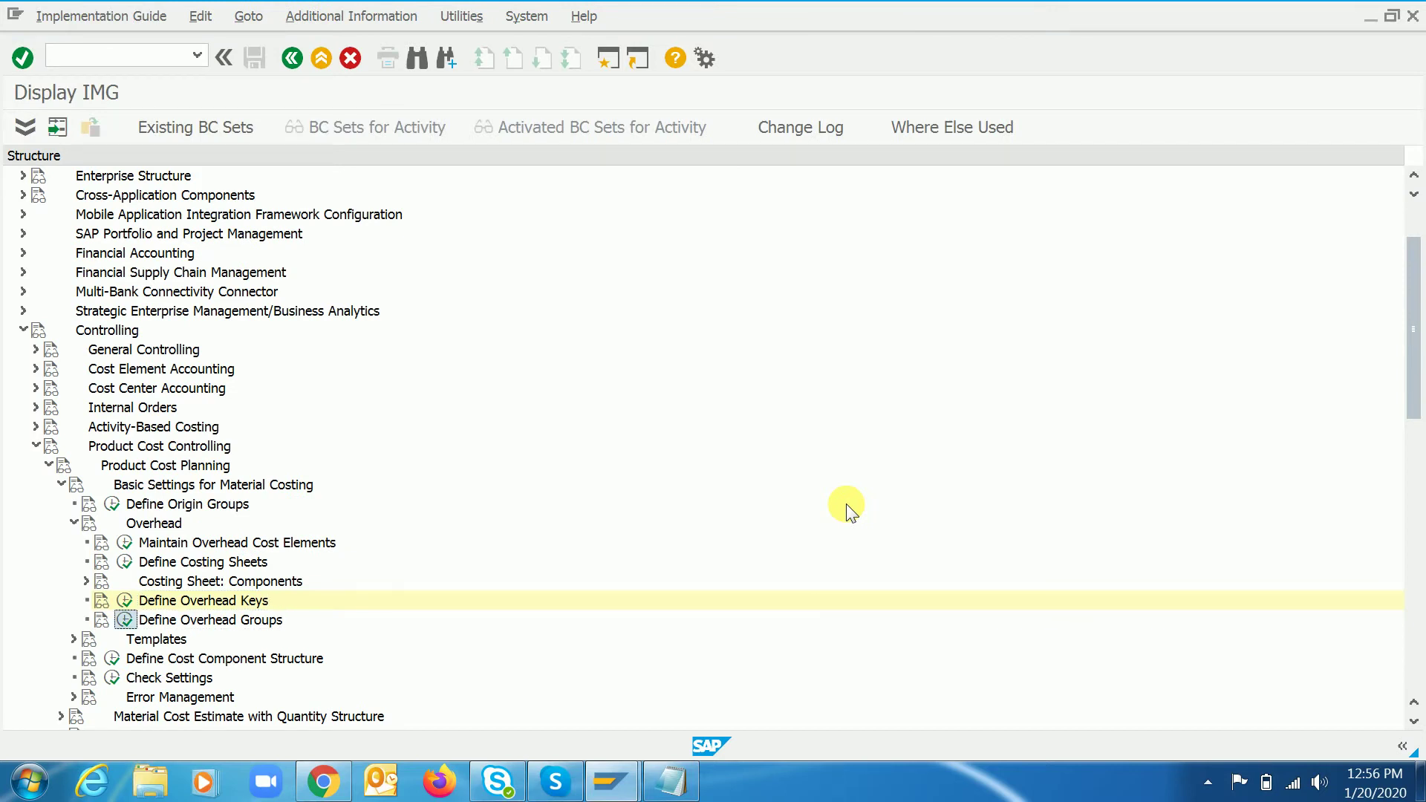
click(129, 621)
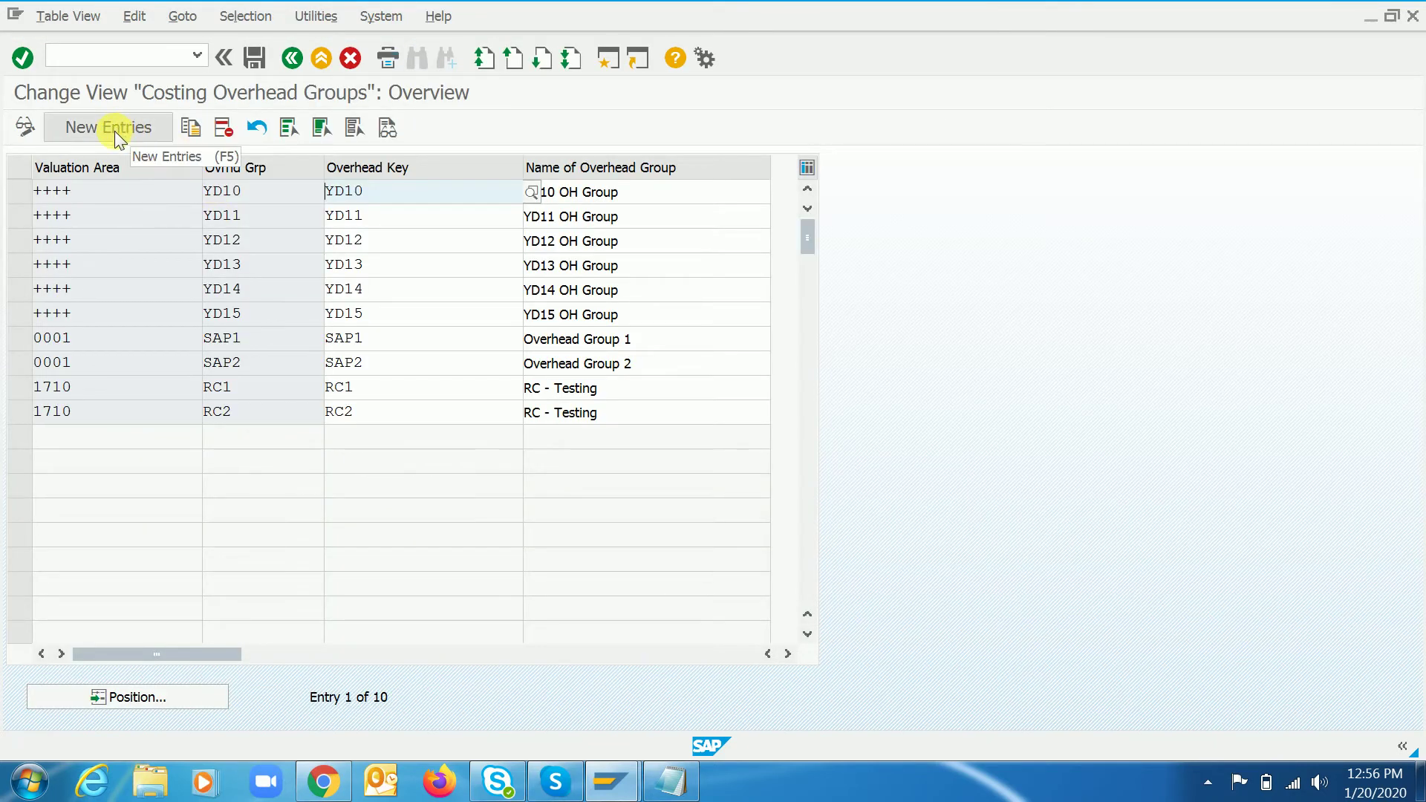
- Add overhead group RC3 for valuation area 1710 with overhead key RC3, named 'RC - Testing'
click(114, 131)
click(146, 199)
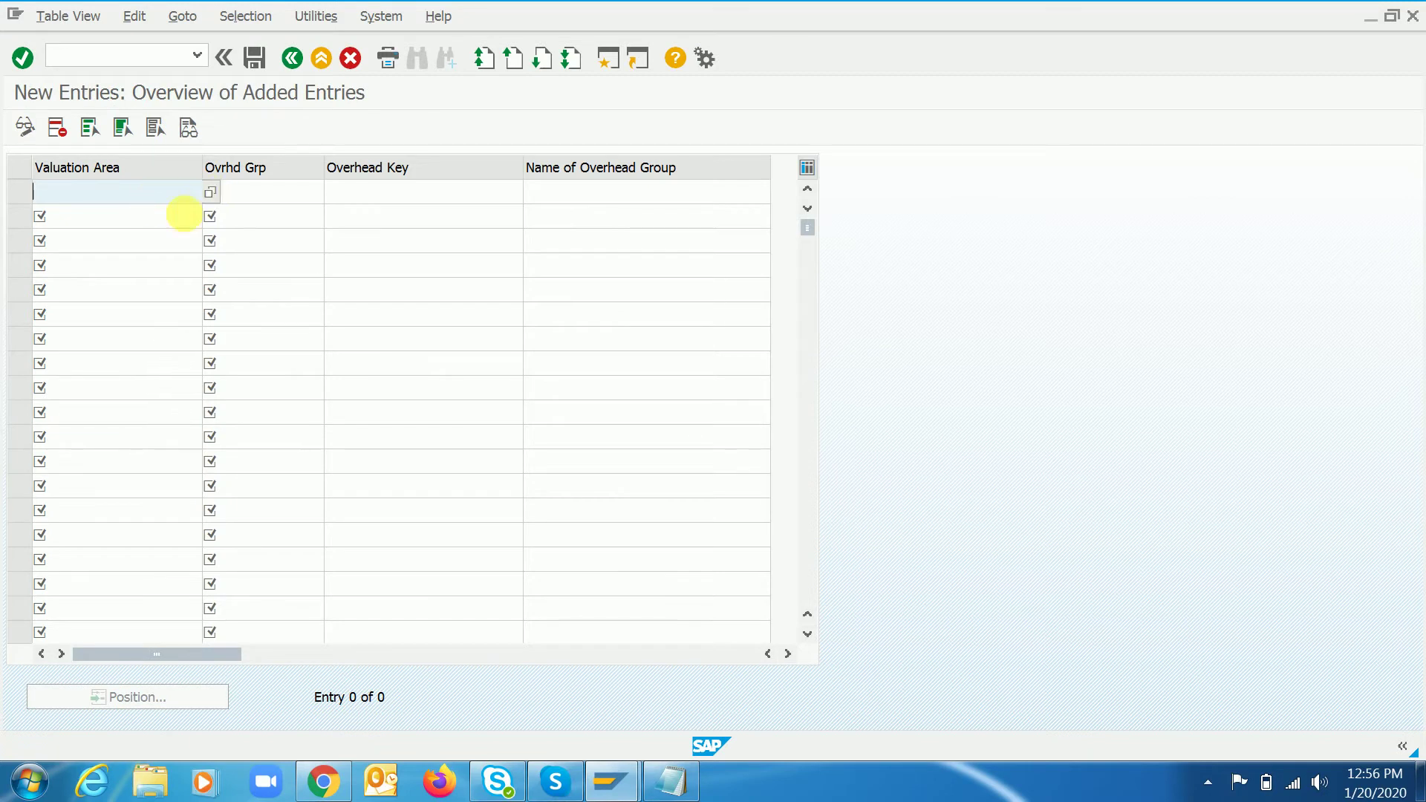
text(1710)
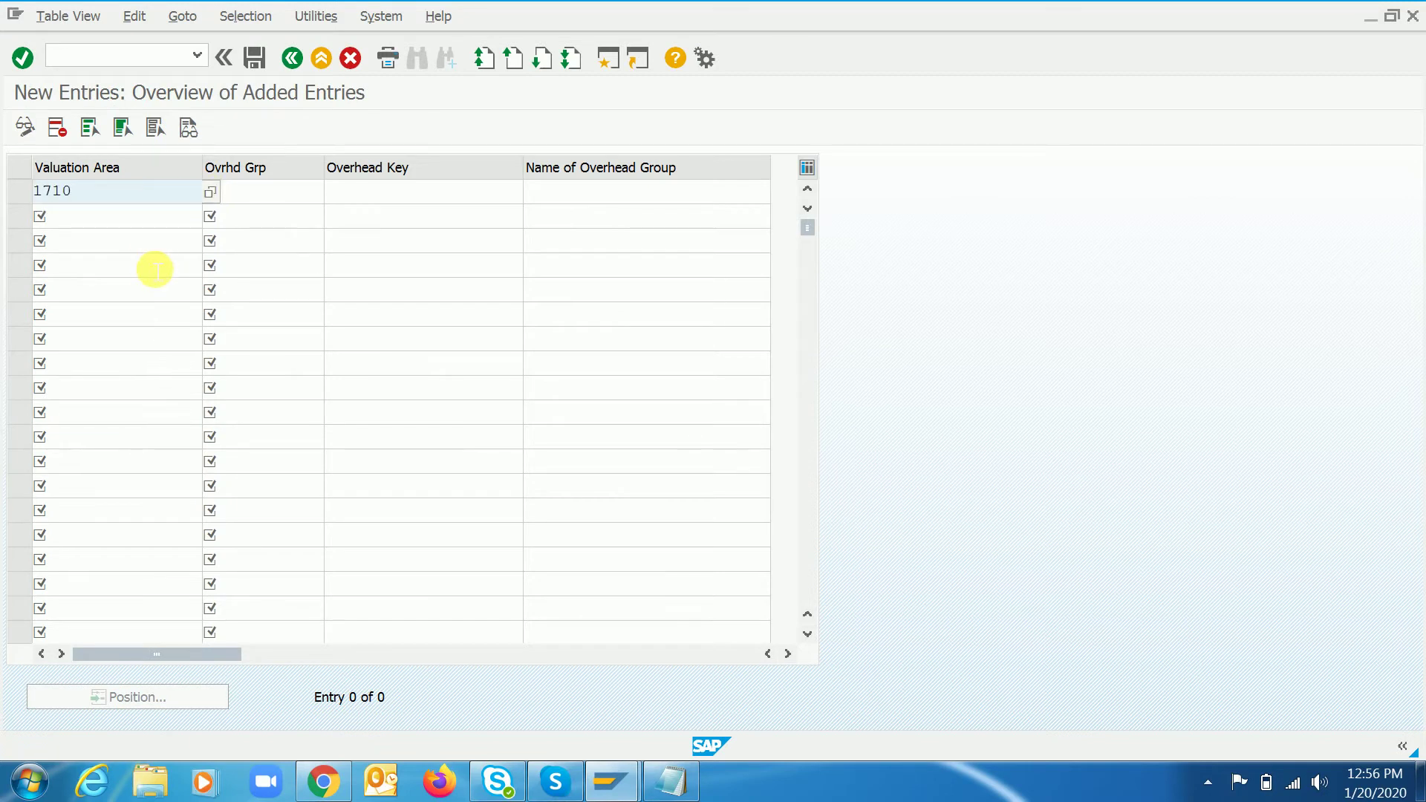
key(Tab)
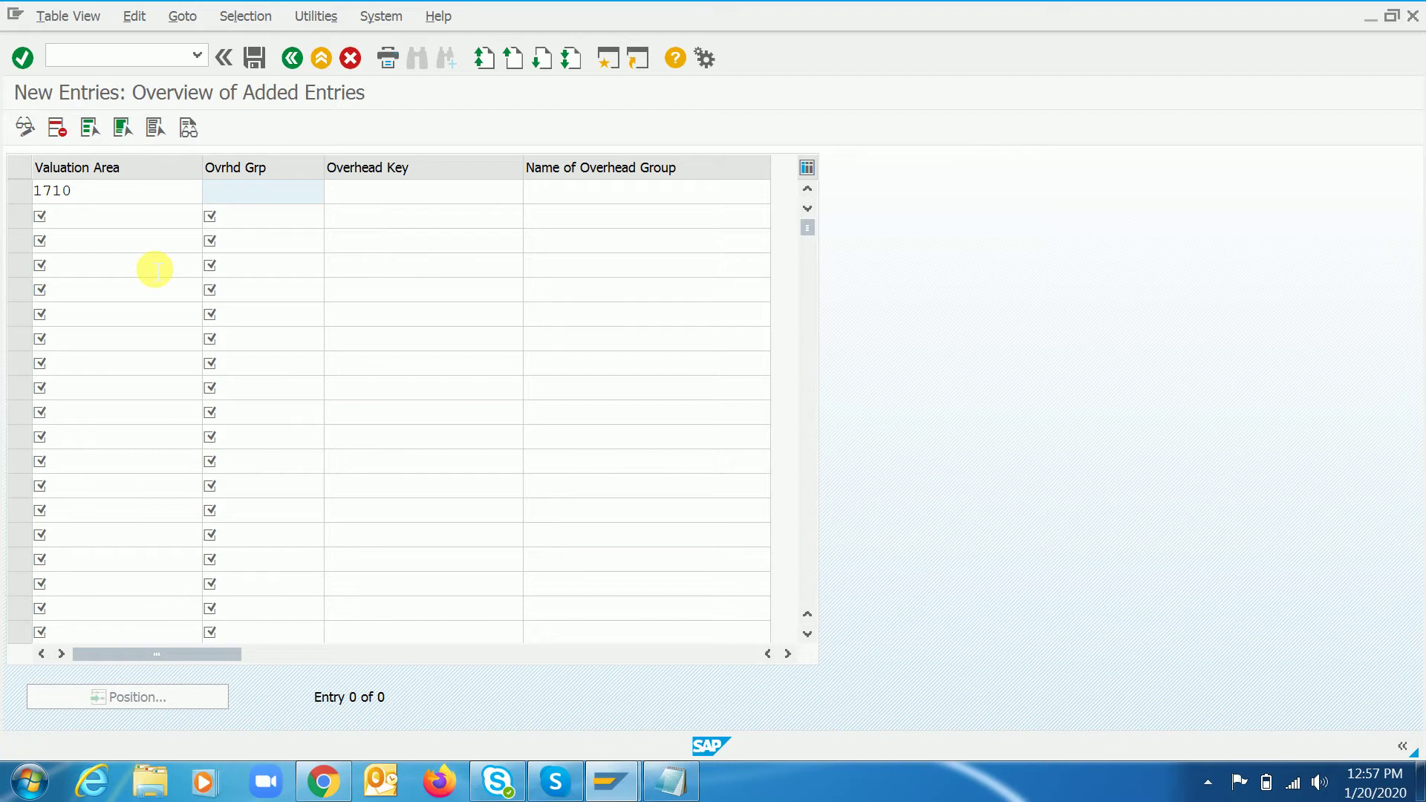
text(RC3)
key(Tab)
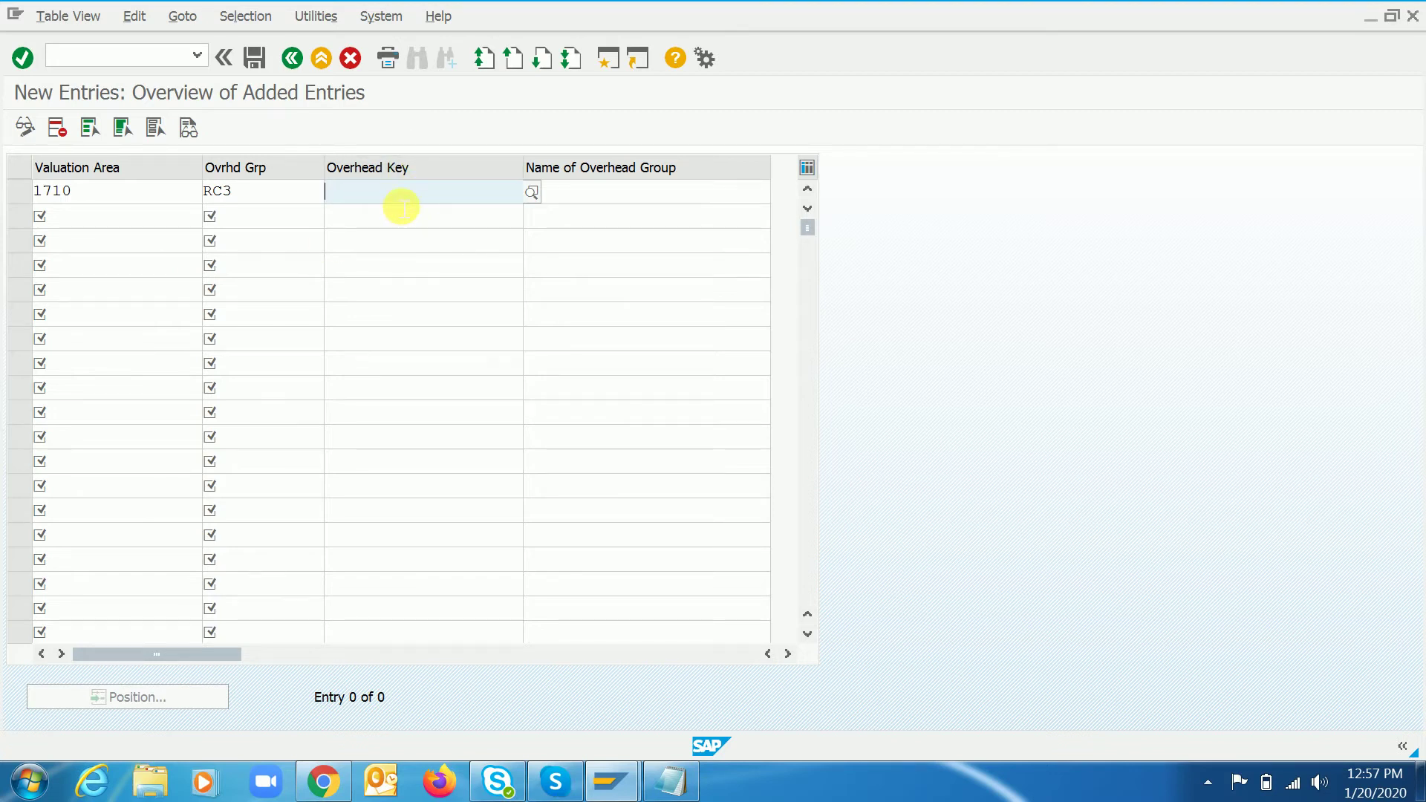
text(RC3)
key(Tab)
text(R)
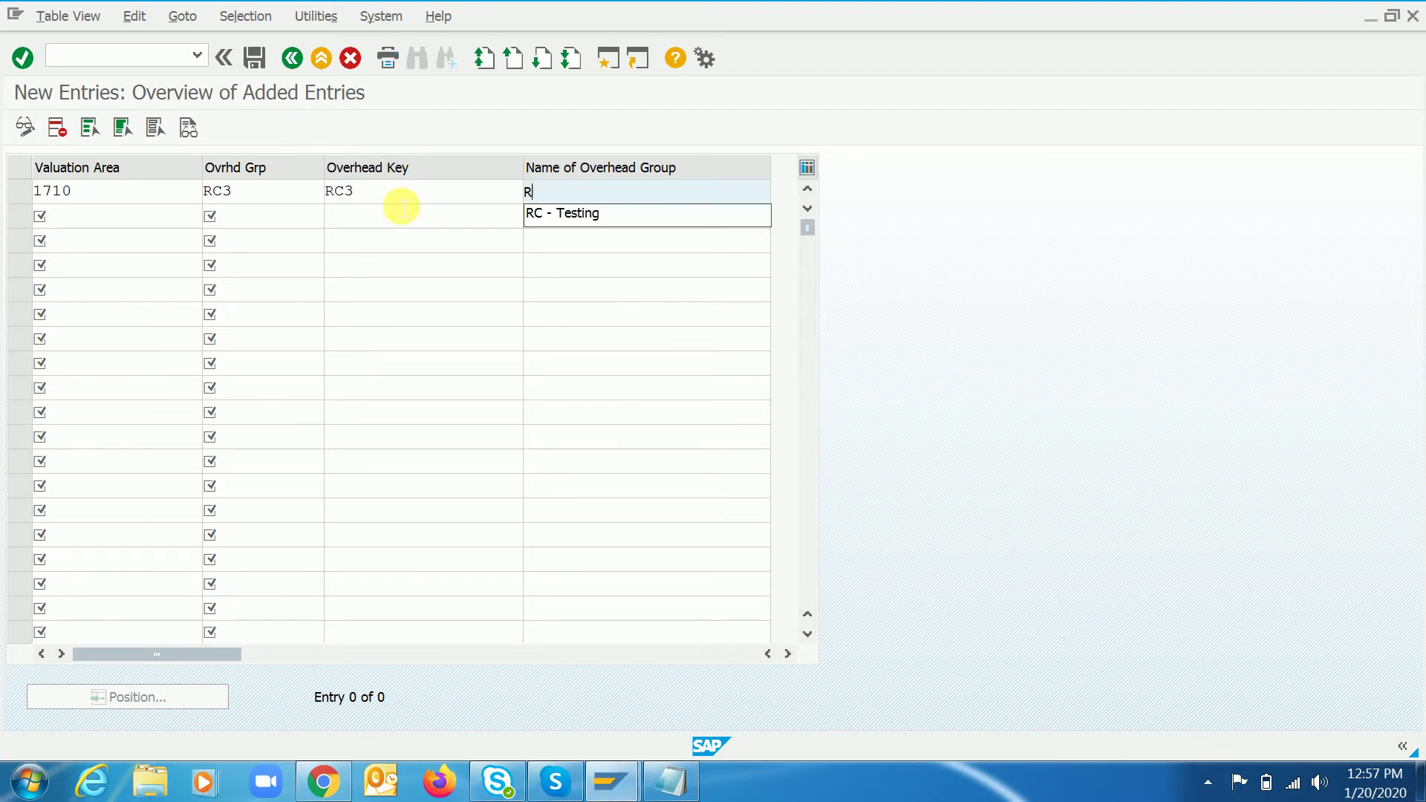
text(C- Tesitn)
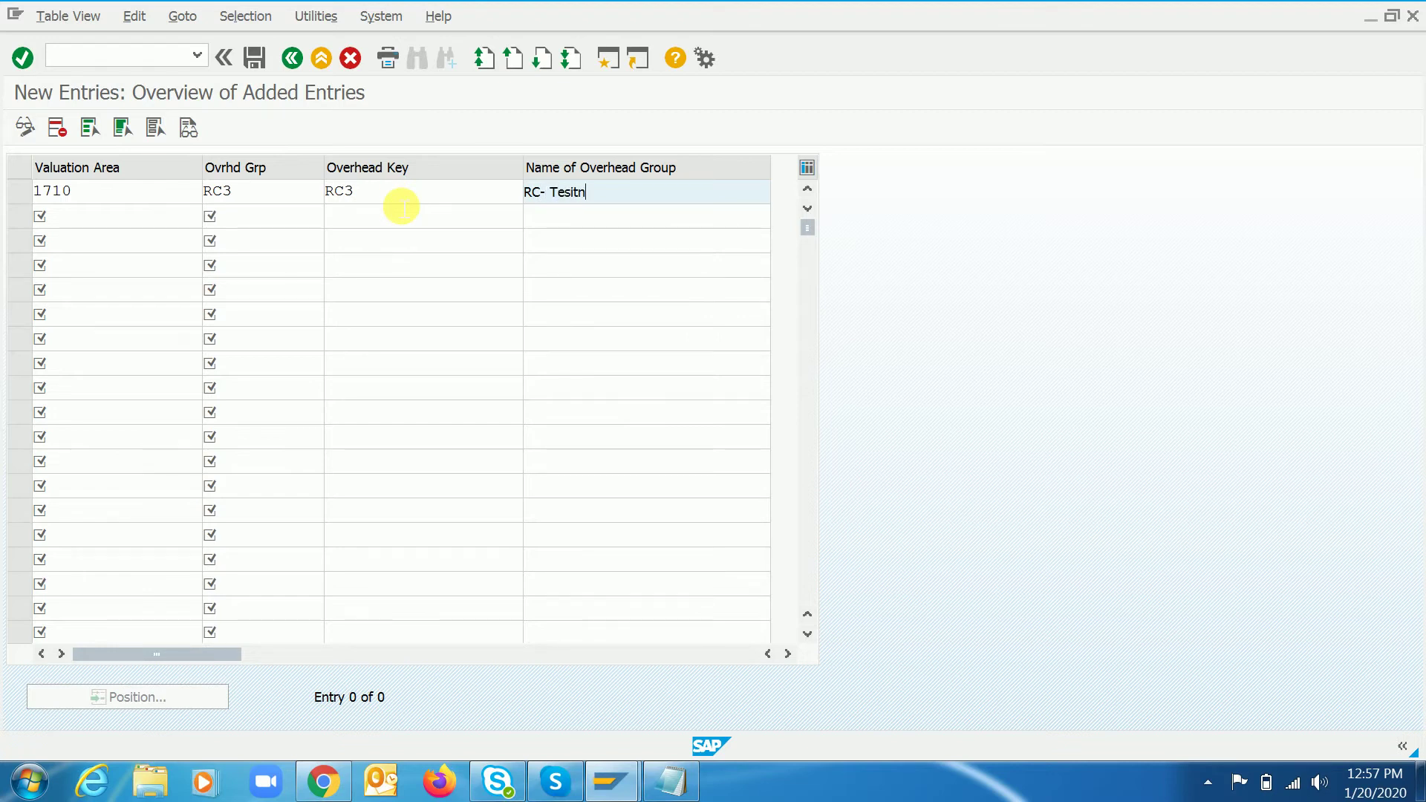
key(BackSpace)
key(BackSpace)
key(BackSpace)
text(ting)
key(Return)
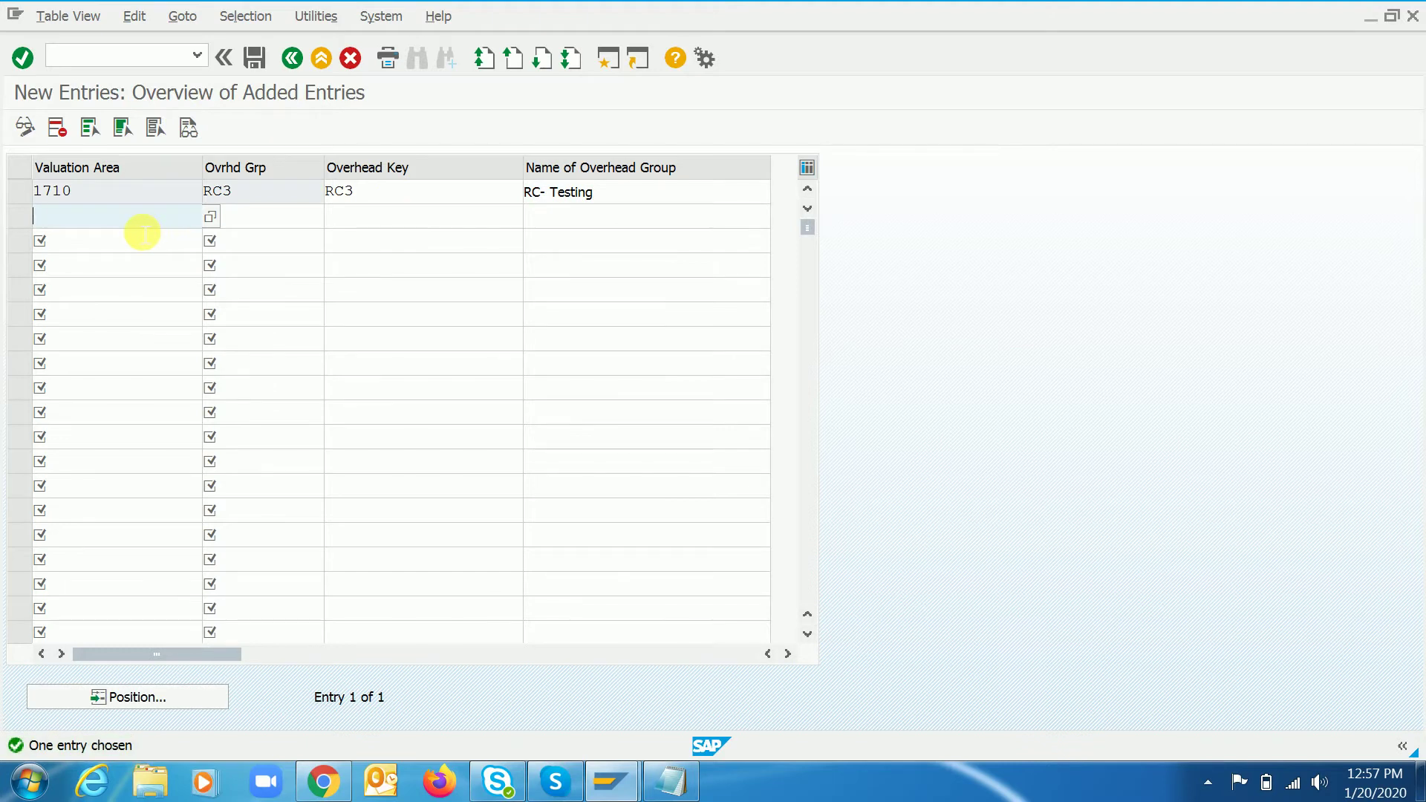
- Add overhead group RC4 for valuation area 1710 with overhead key RC4, named 'RC - Testing'
text(!710)
key(Tab)
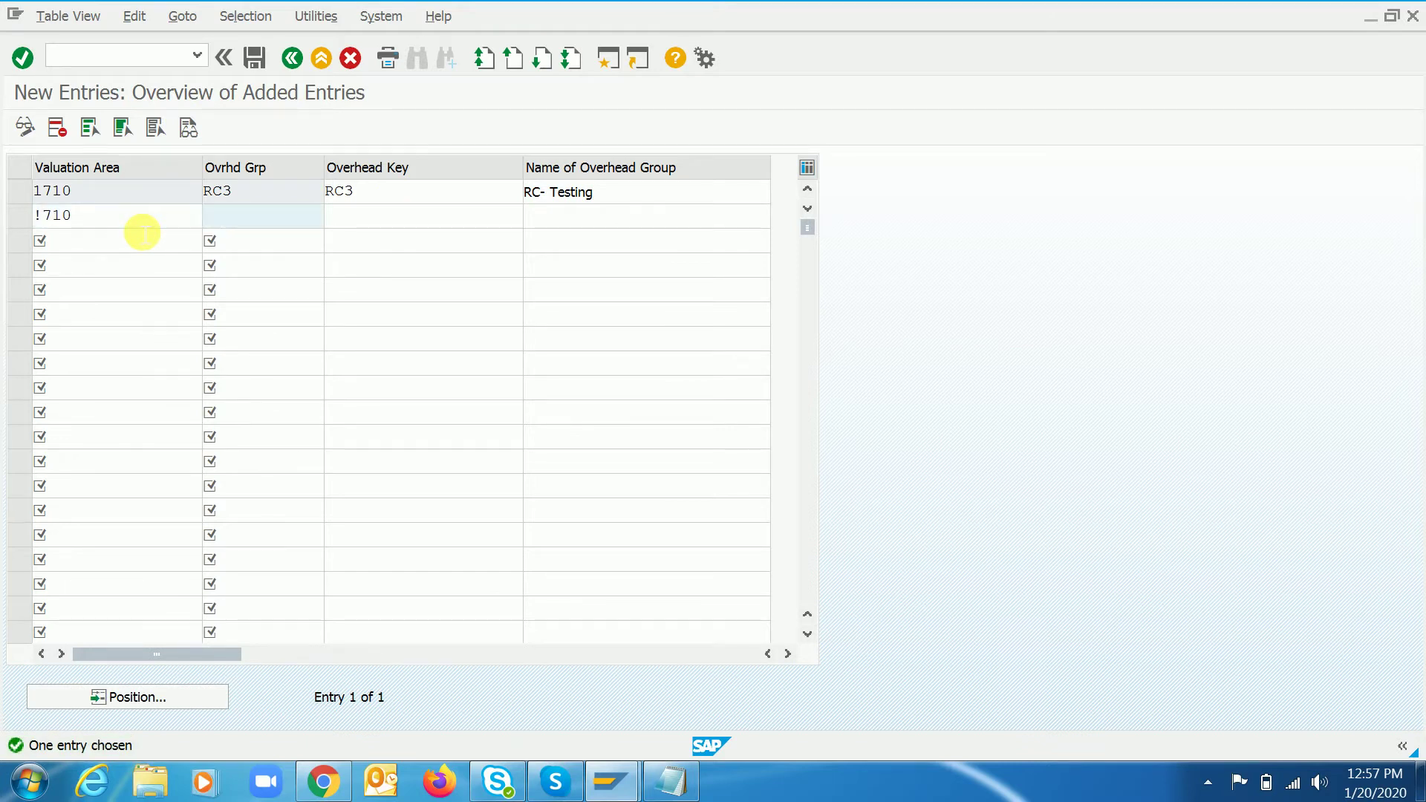
key(shift+Tab)
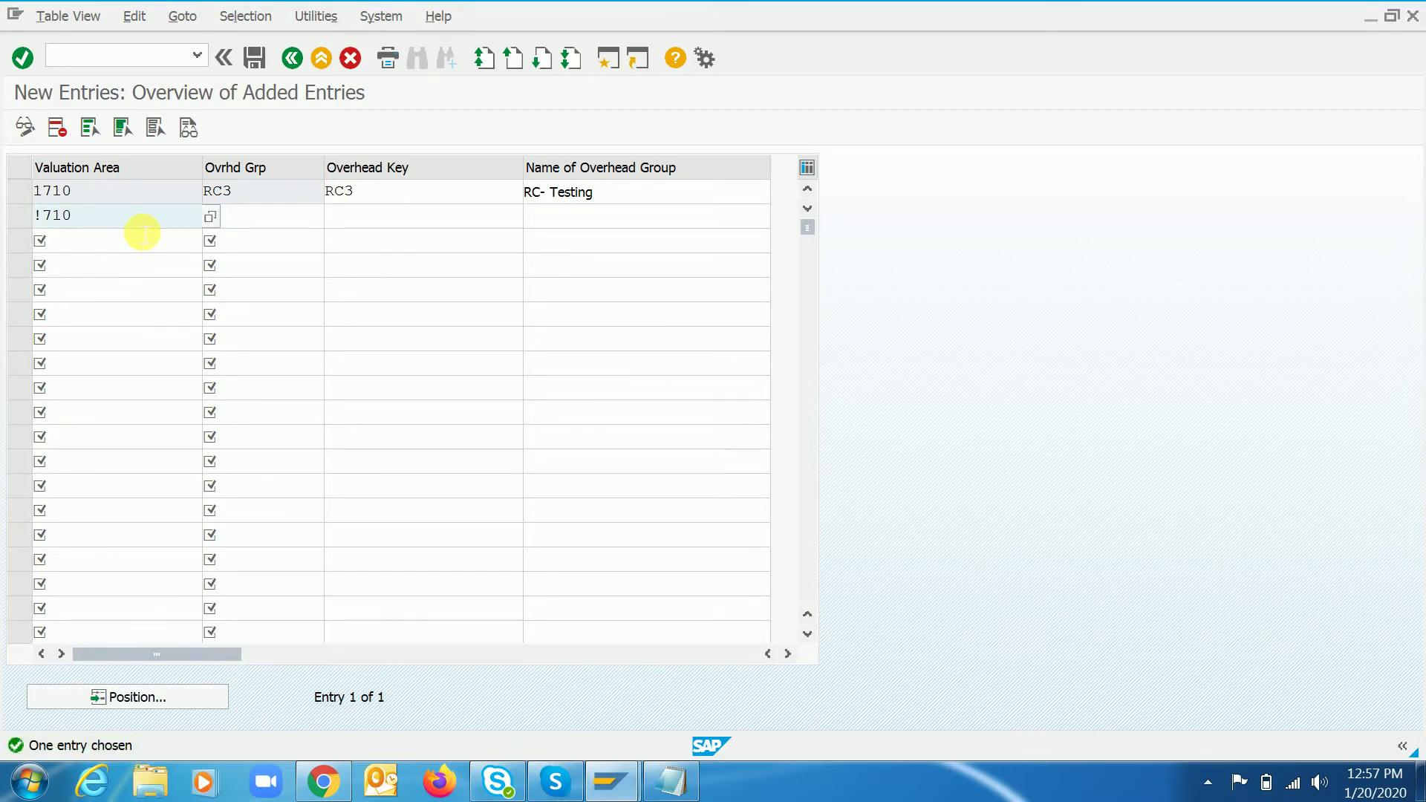
key(BackSpace)
key(BackSpace)
key(BackSpace)
key(BackSpace)
text(17)
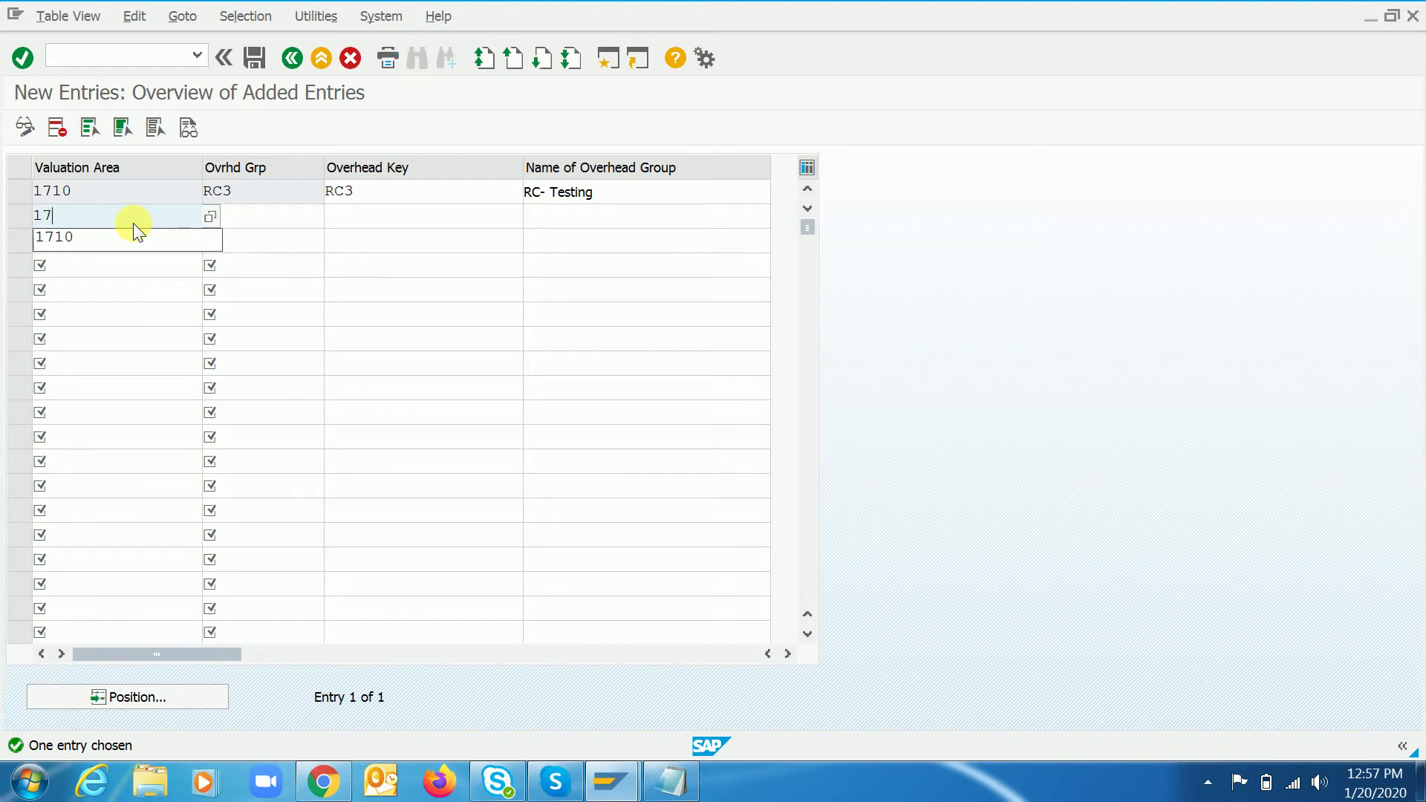
text(10)
key(Tab)
text(Rc)
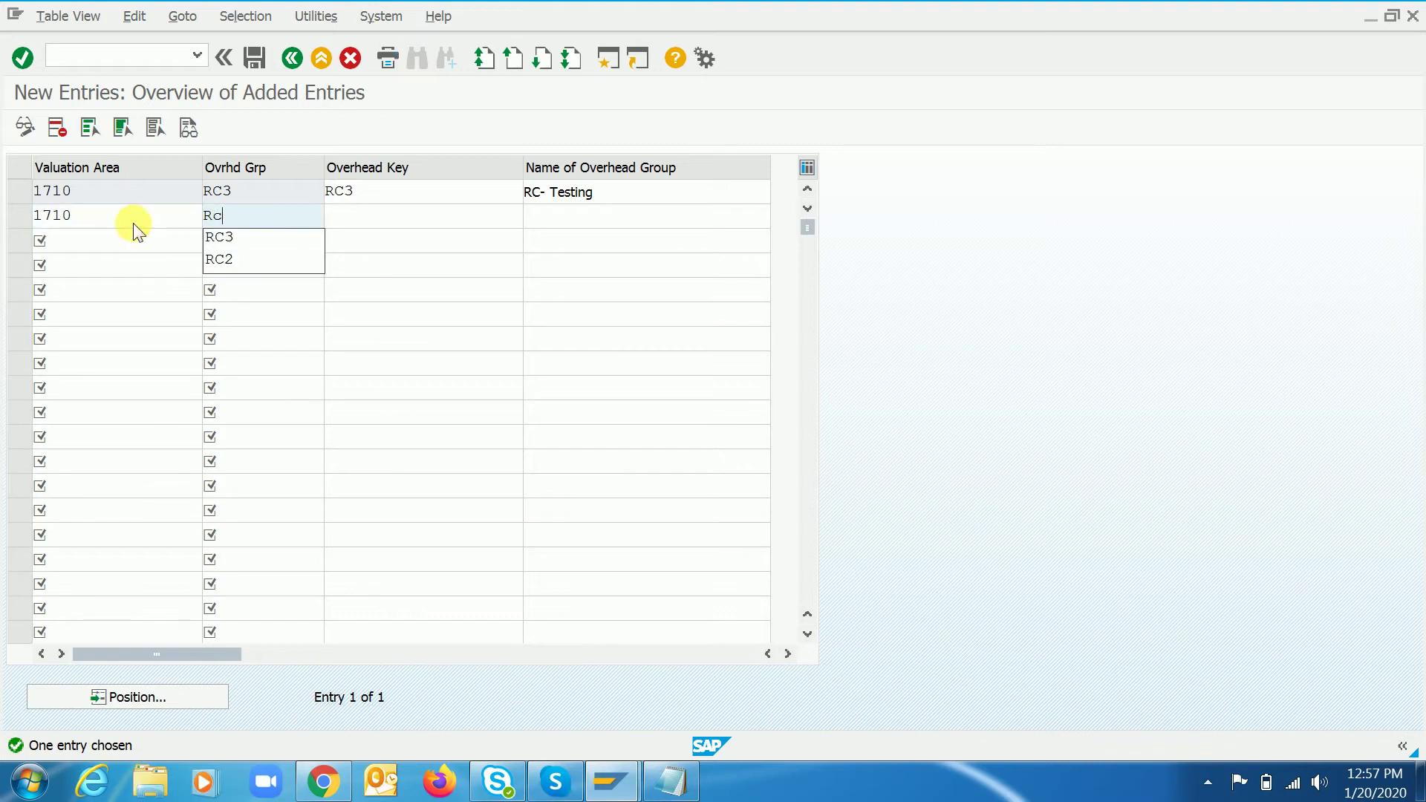
key(BackSpace)
text(C4)
key(Tab)
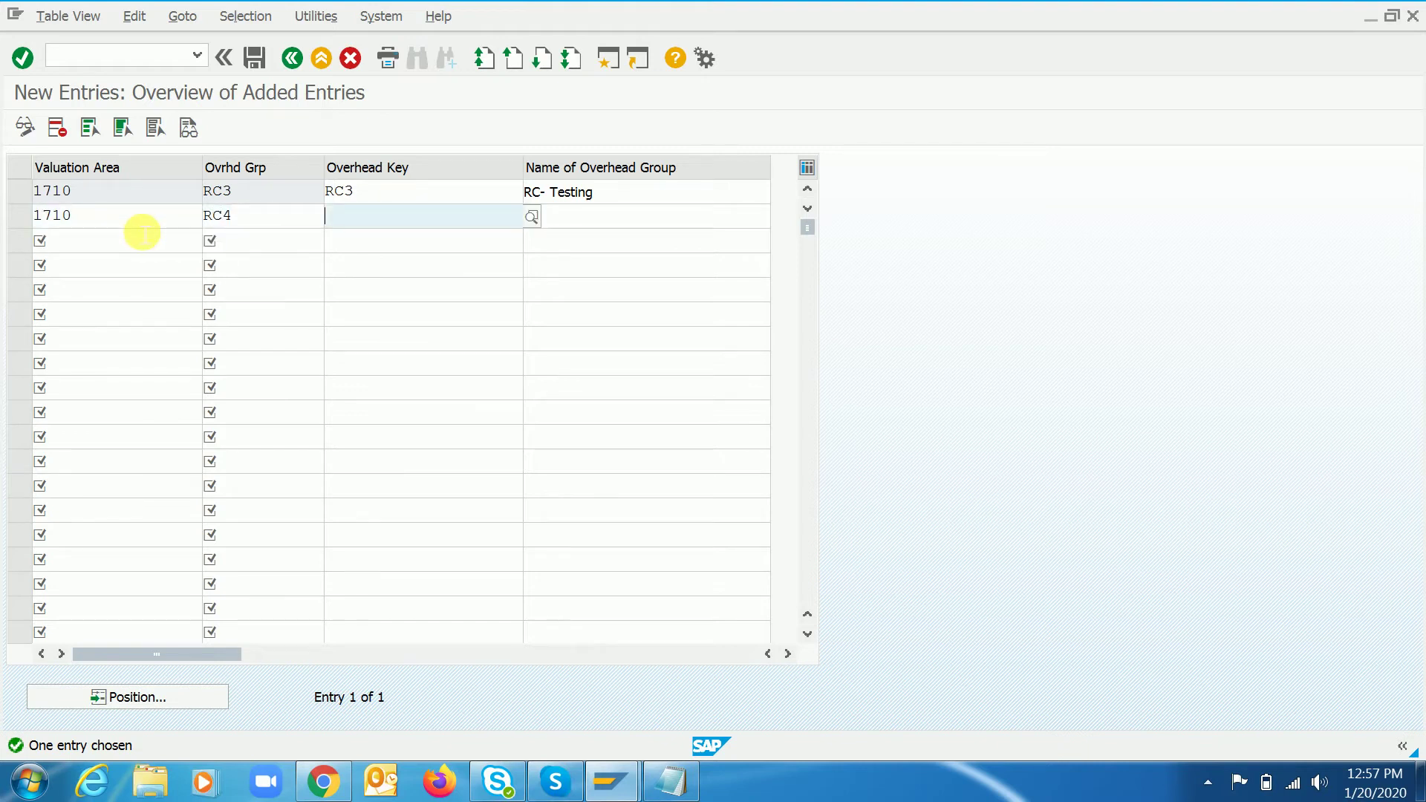
text(RC4)
key(Tab)
text(R)
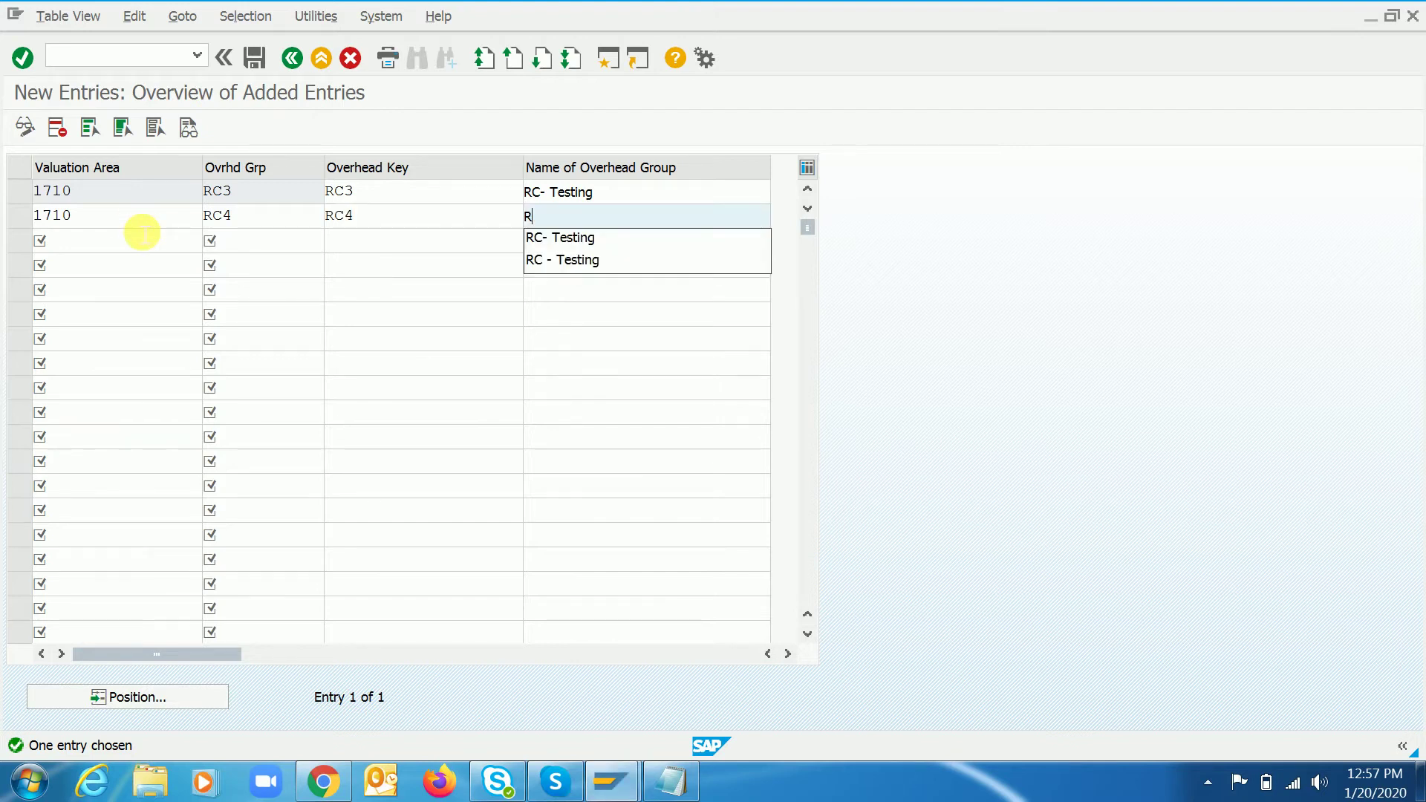
text(C - Testi)
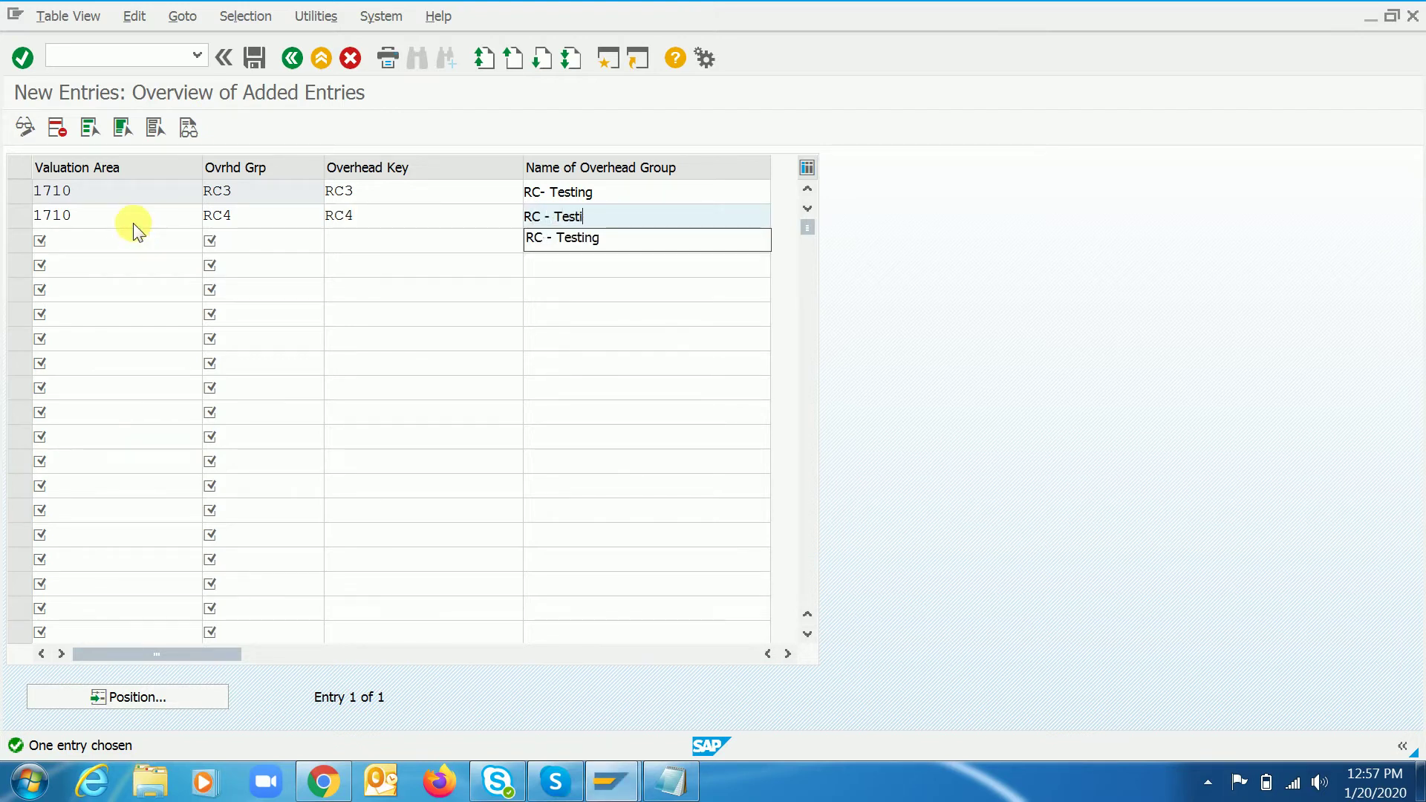
text(ng)
key(Return)
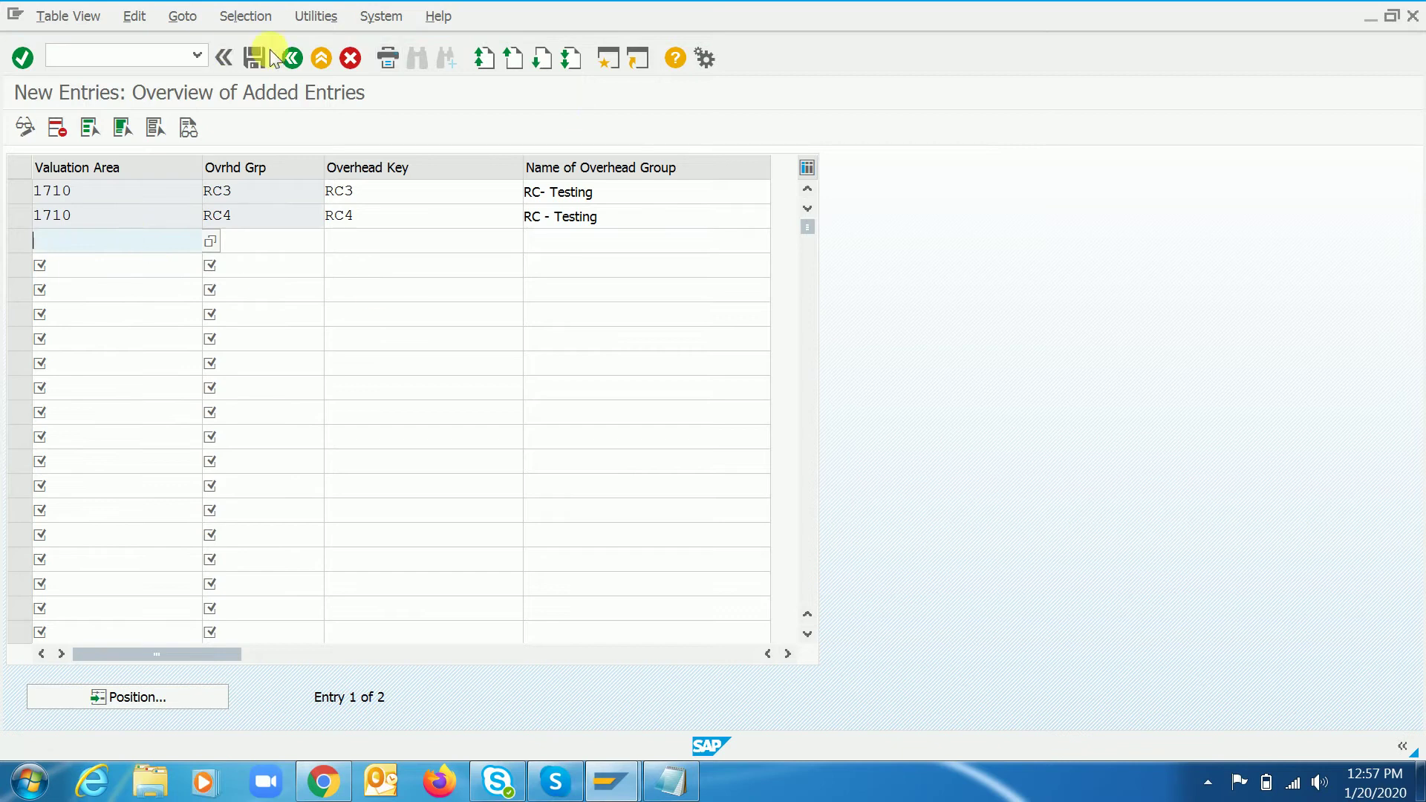
- Save the overhead groups under a customizing request and return to the IMG structure
click(256, 58)
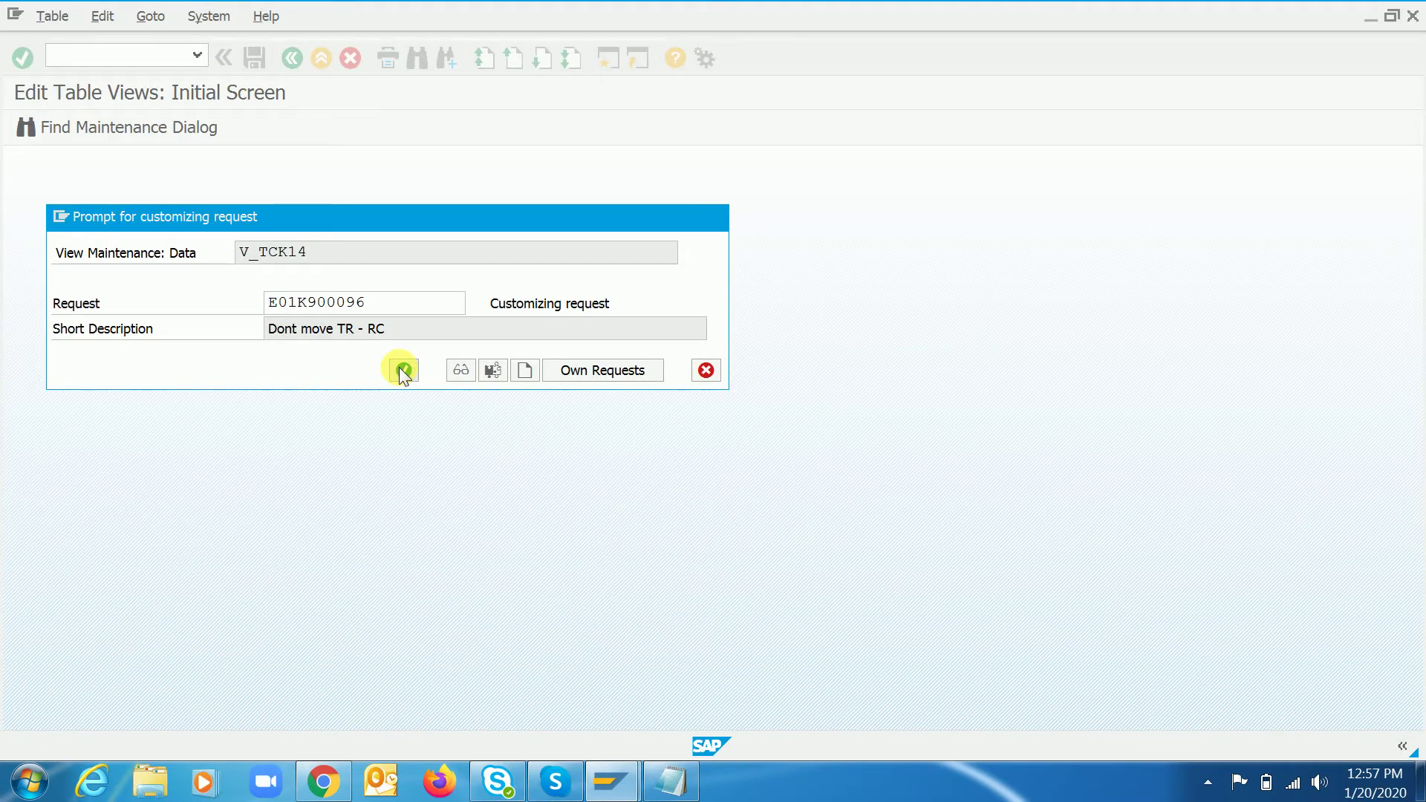
click(401, 369)
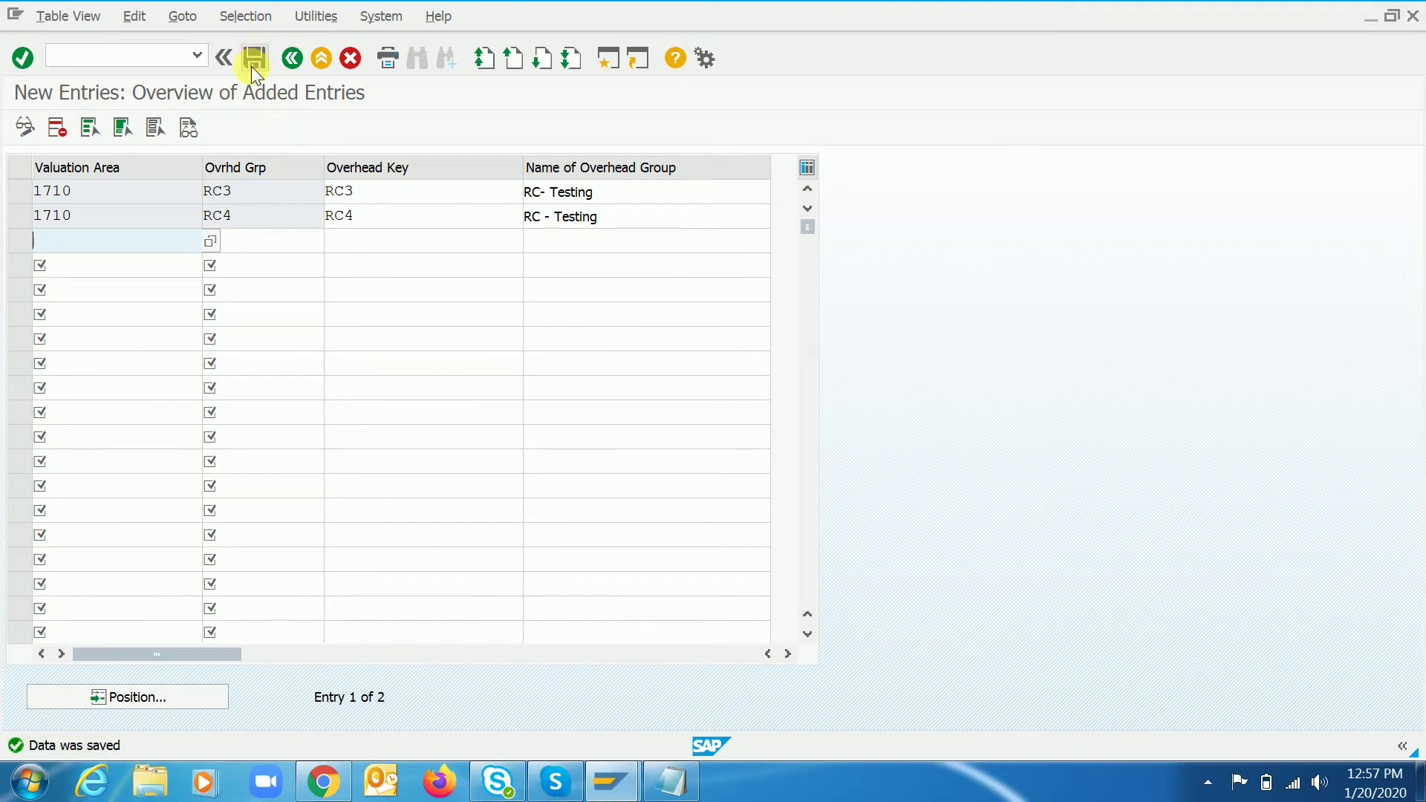
click(256, 58)
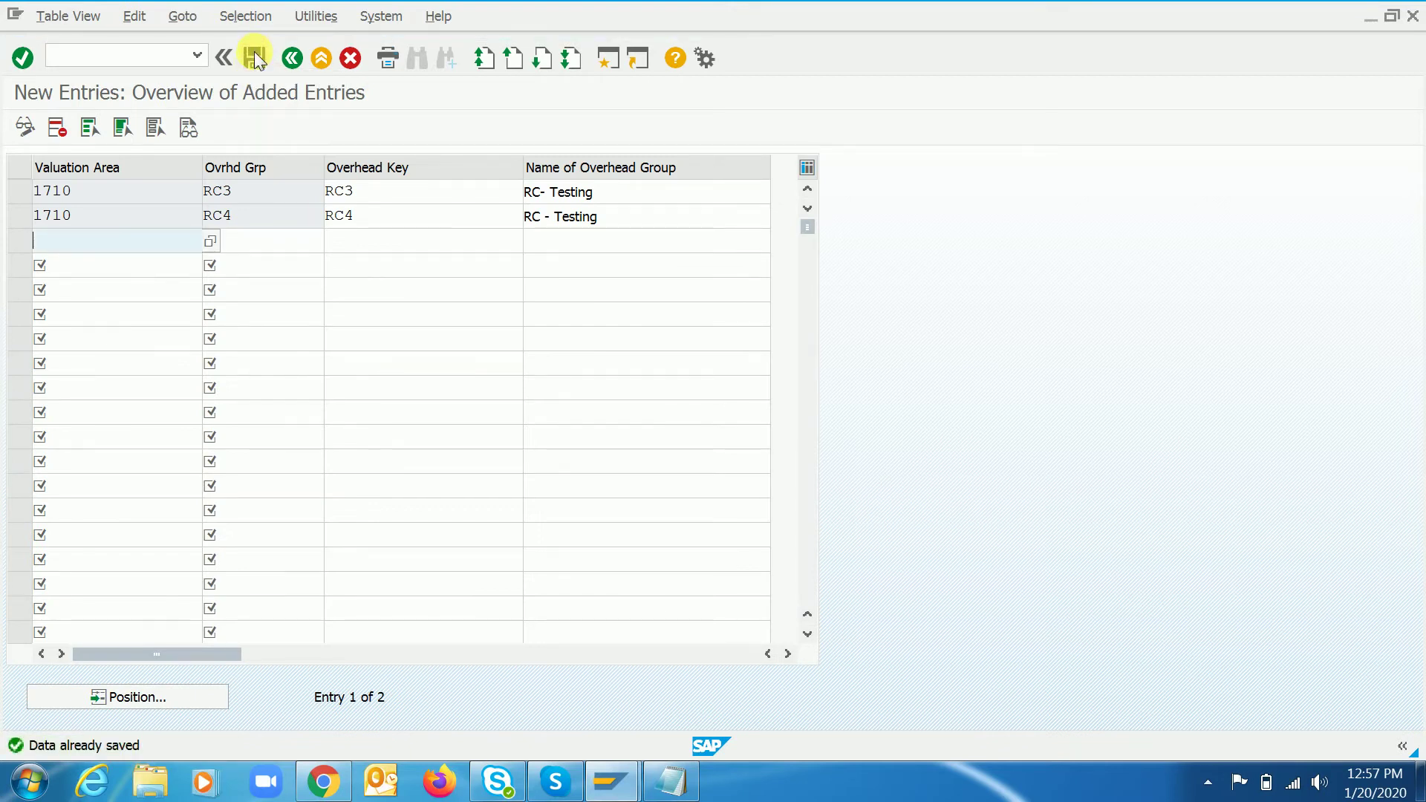
click(291, 59)
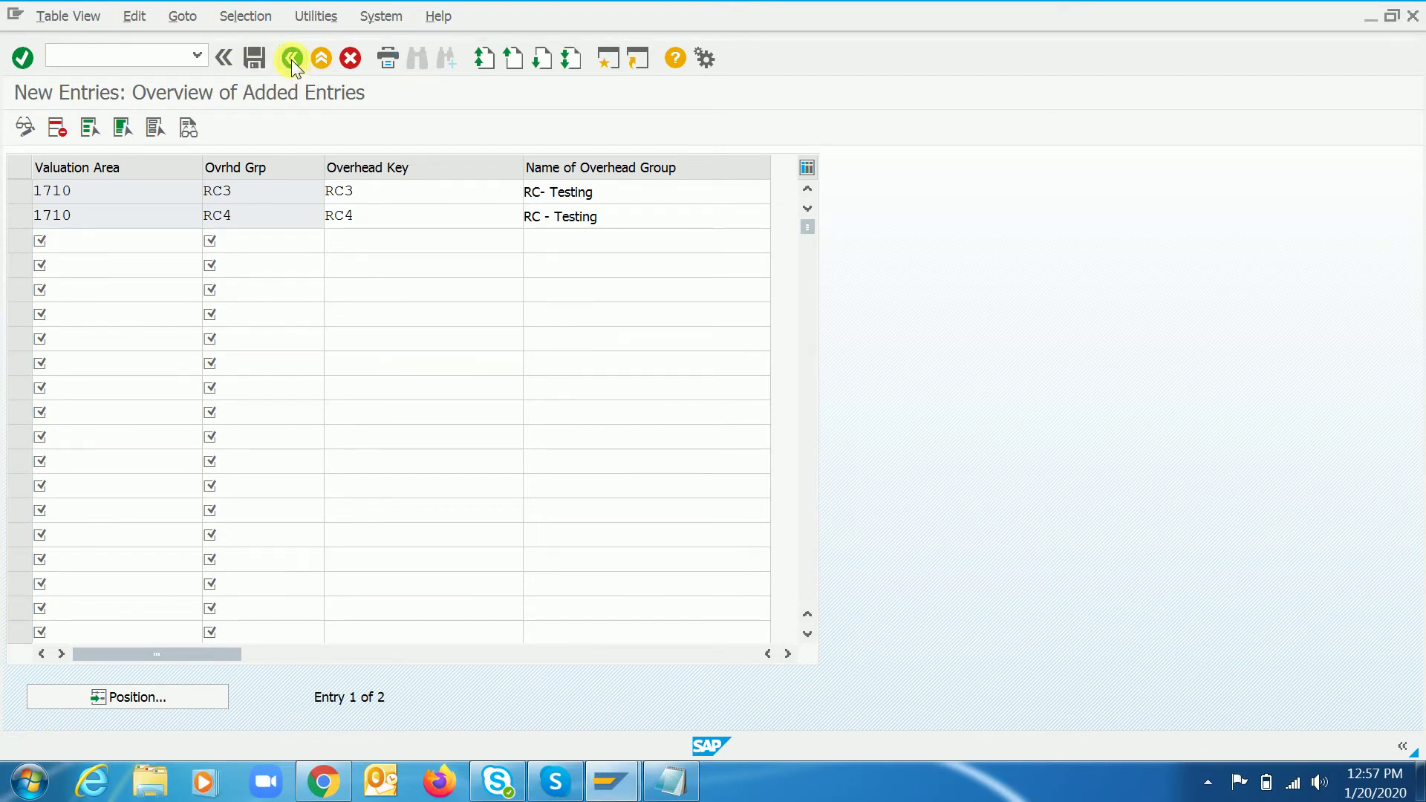
click(291, 60)
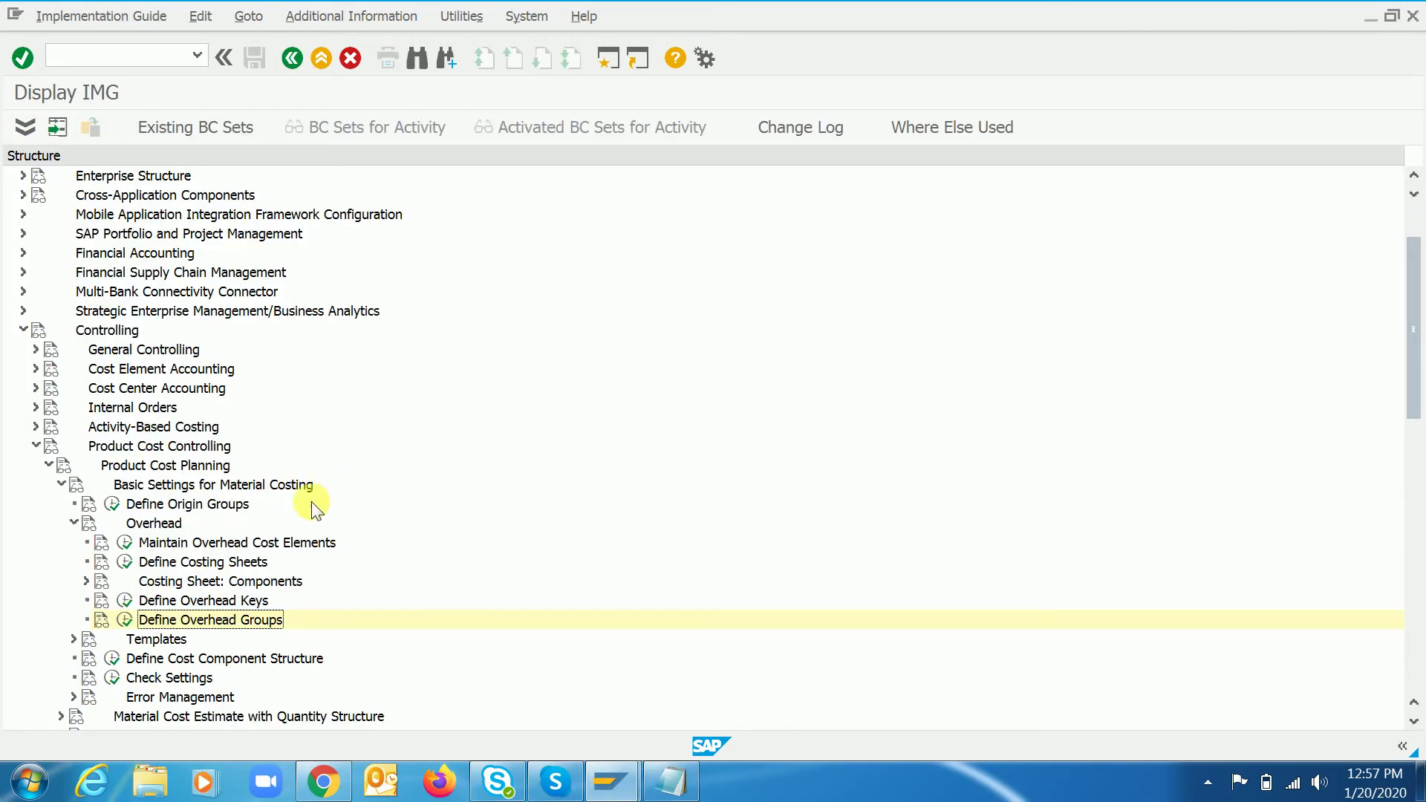
click(195, 561)
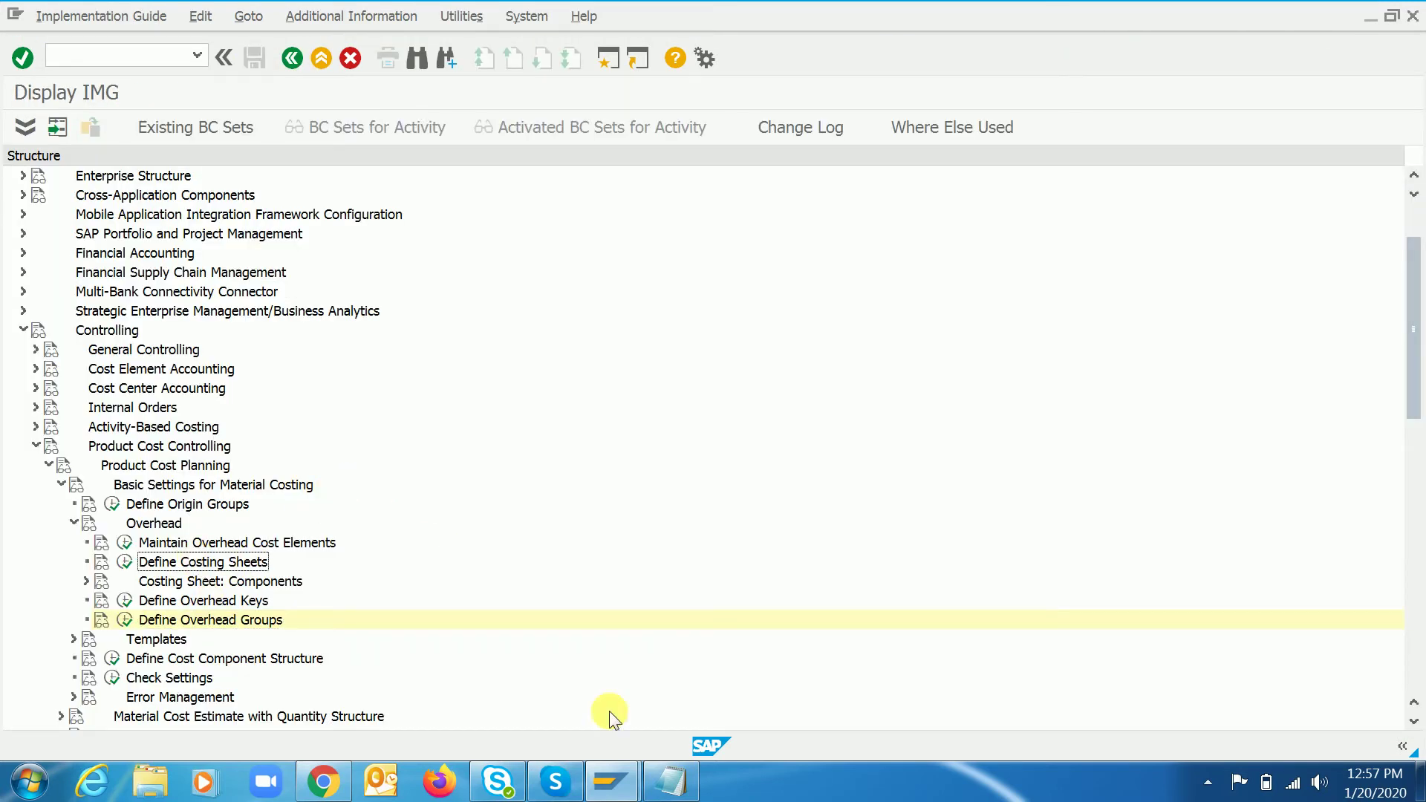
- Note 'RC3, RC4.' under Overhead group and add the line '3. Costing sheet'
click(678, 793)
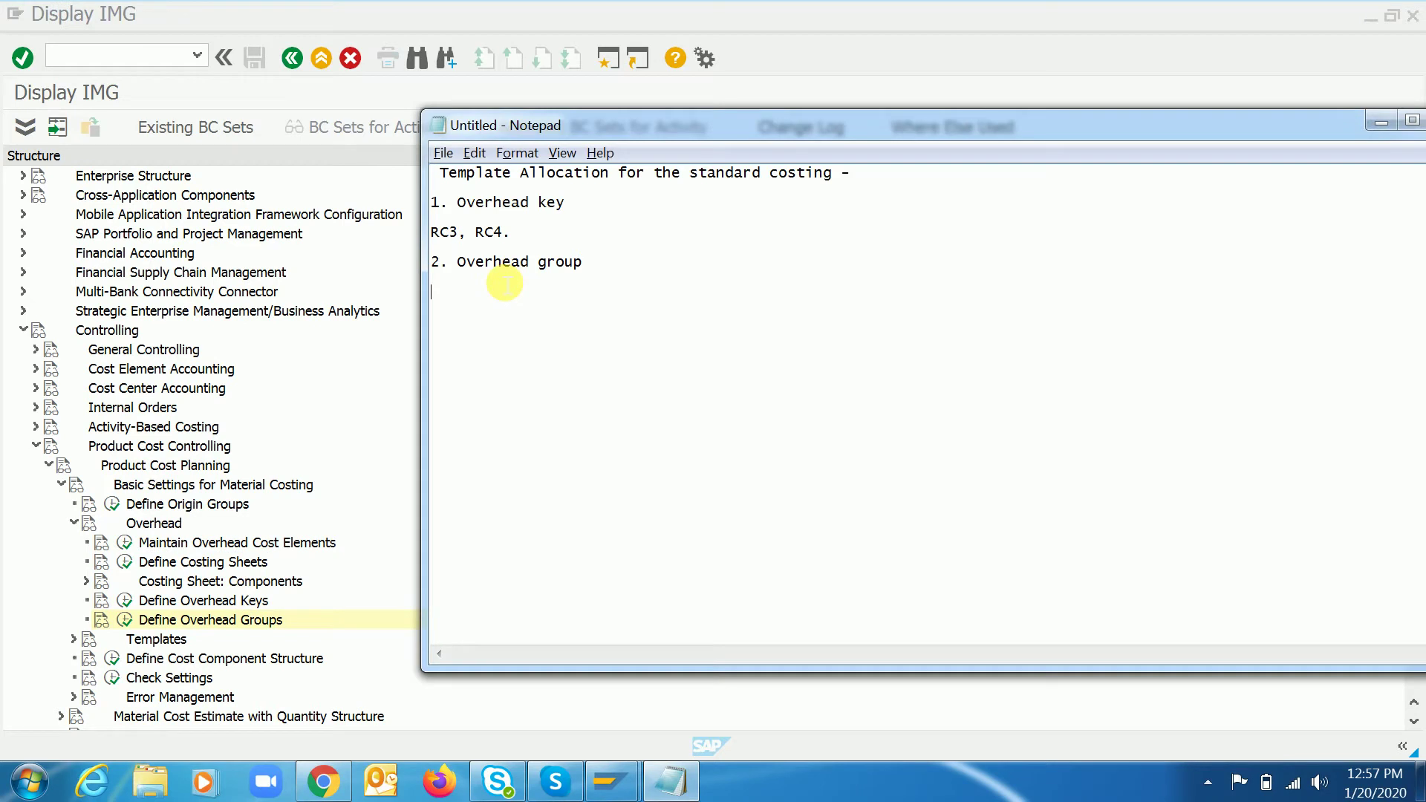
text(RC3, RC4)
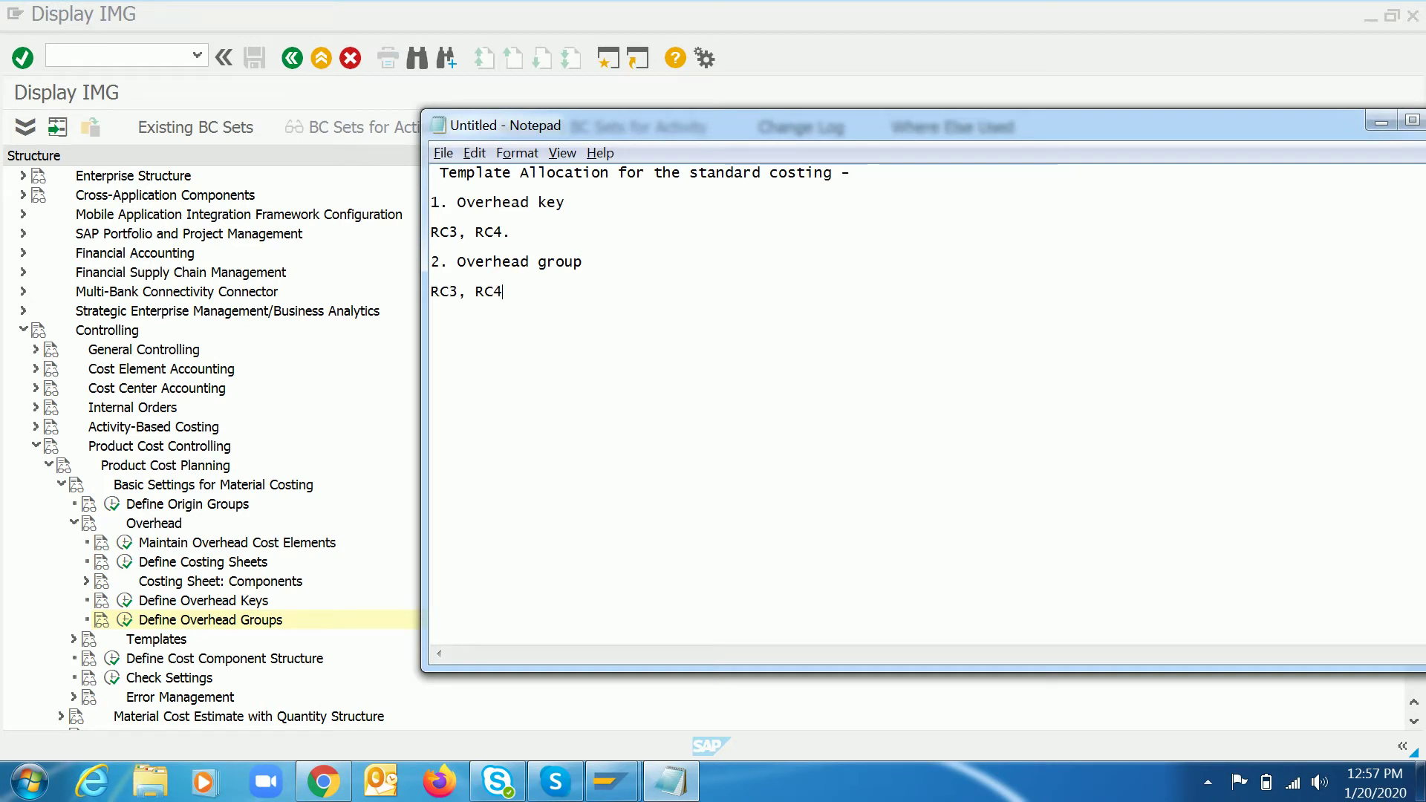
text(.)
key(Return)
text(3. Costing sheet)
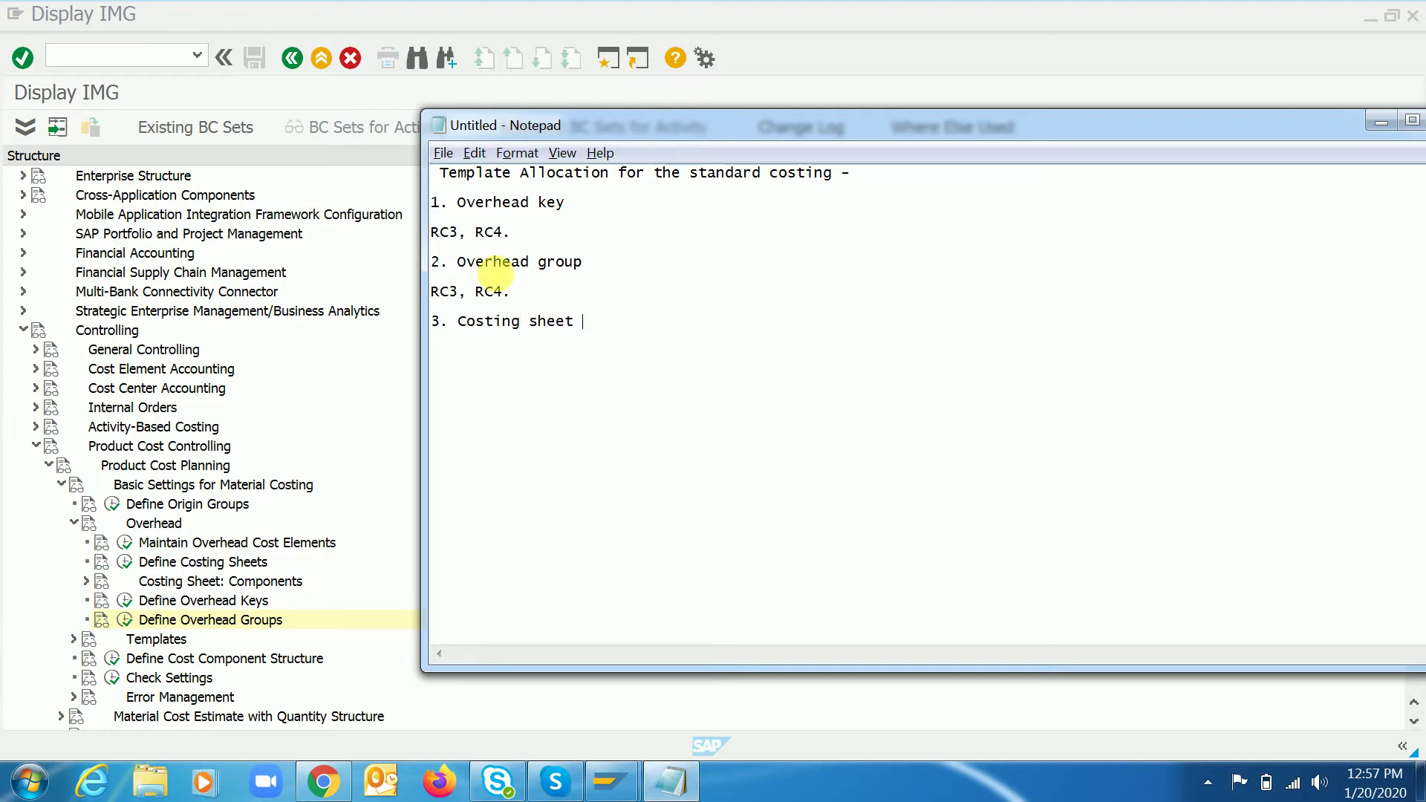
key(alt+Tab)
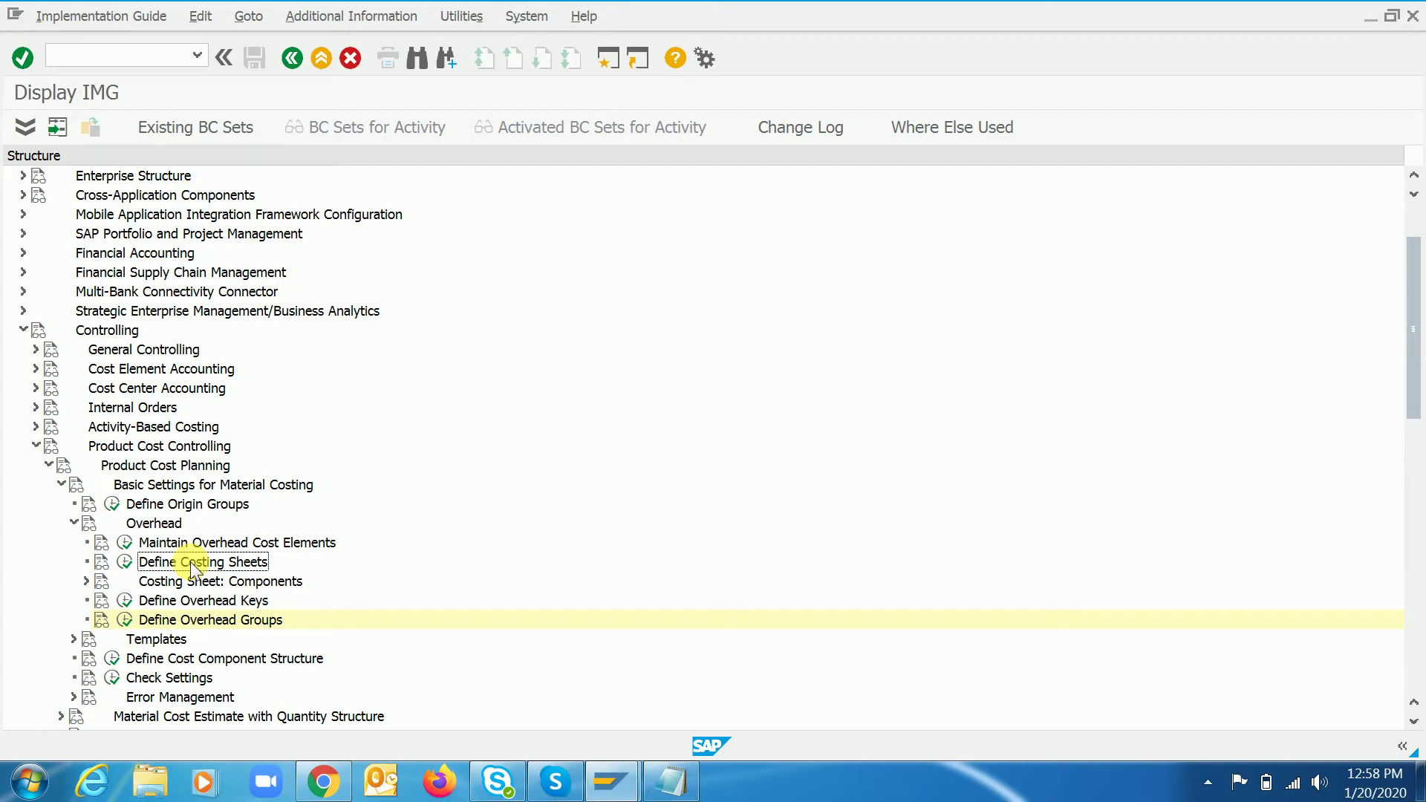
- Open Define Costing Sheets and briefly select, then deselect, the 1710PC row
double_click(190, 562)
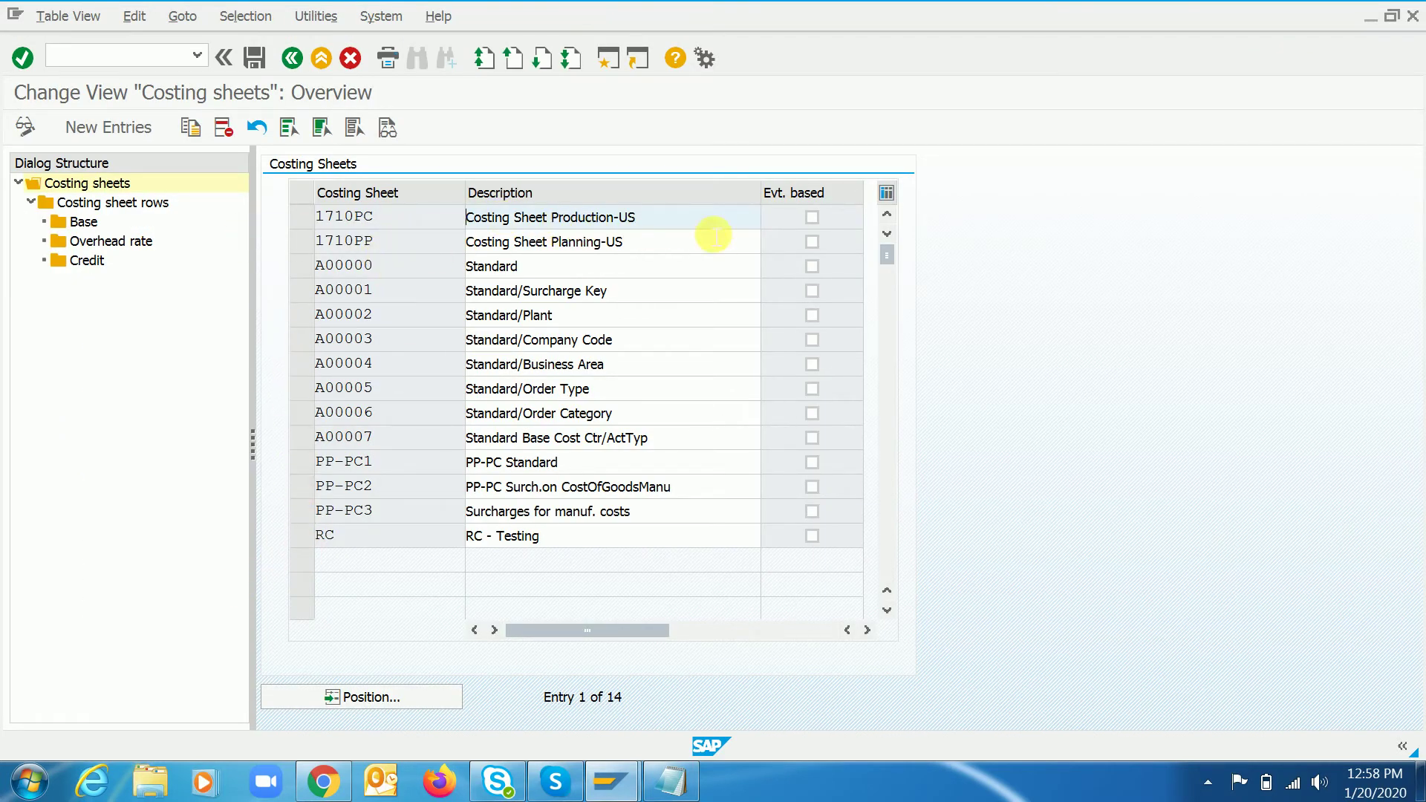
click(301, 214)
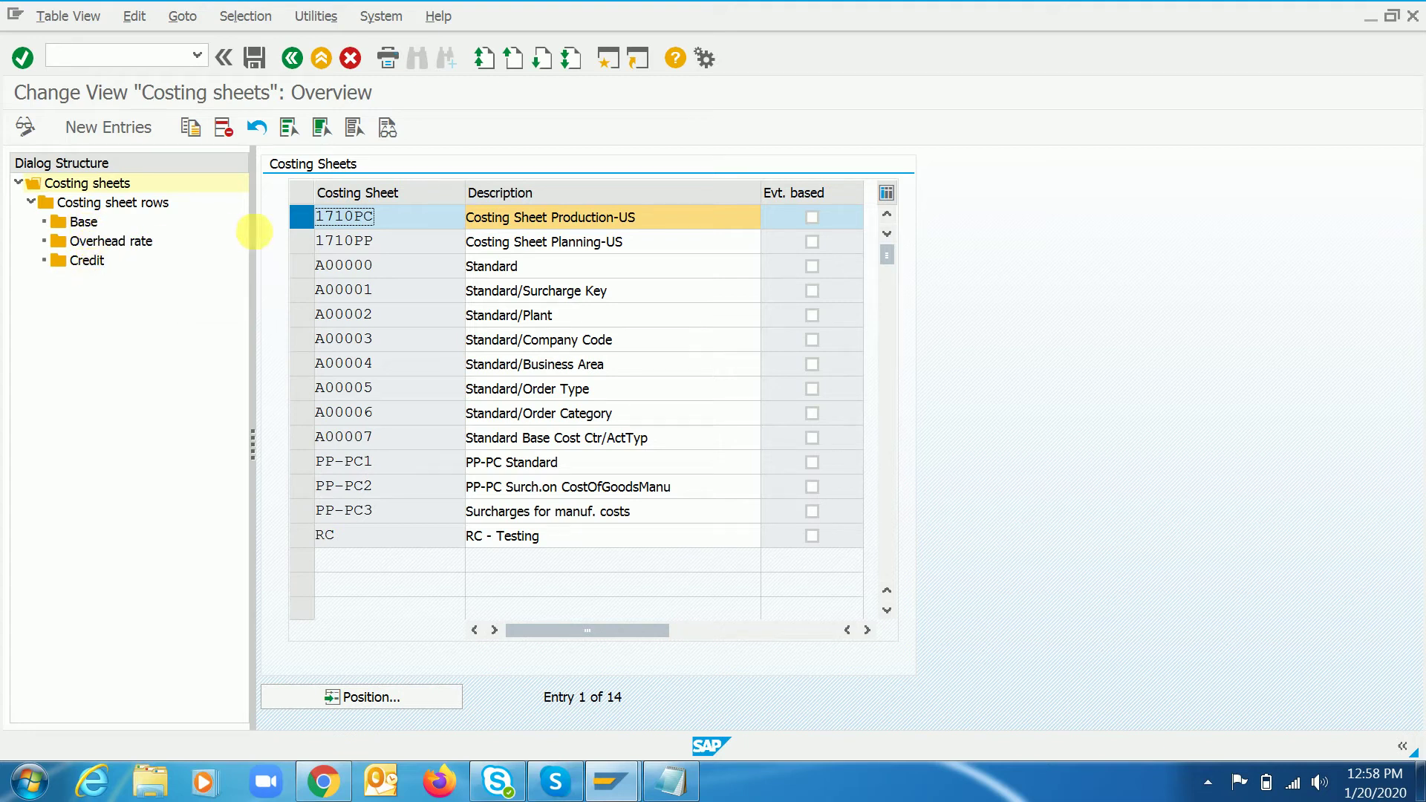
click(309, 220)
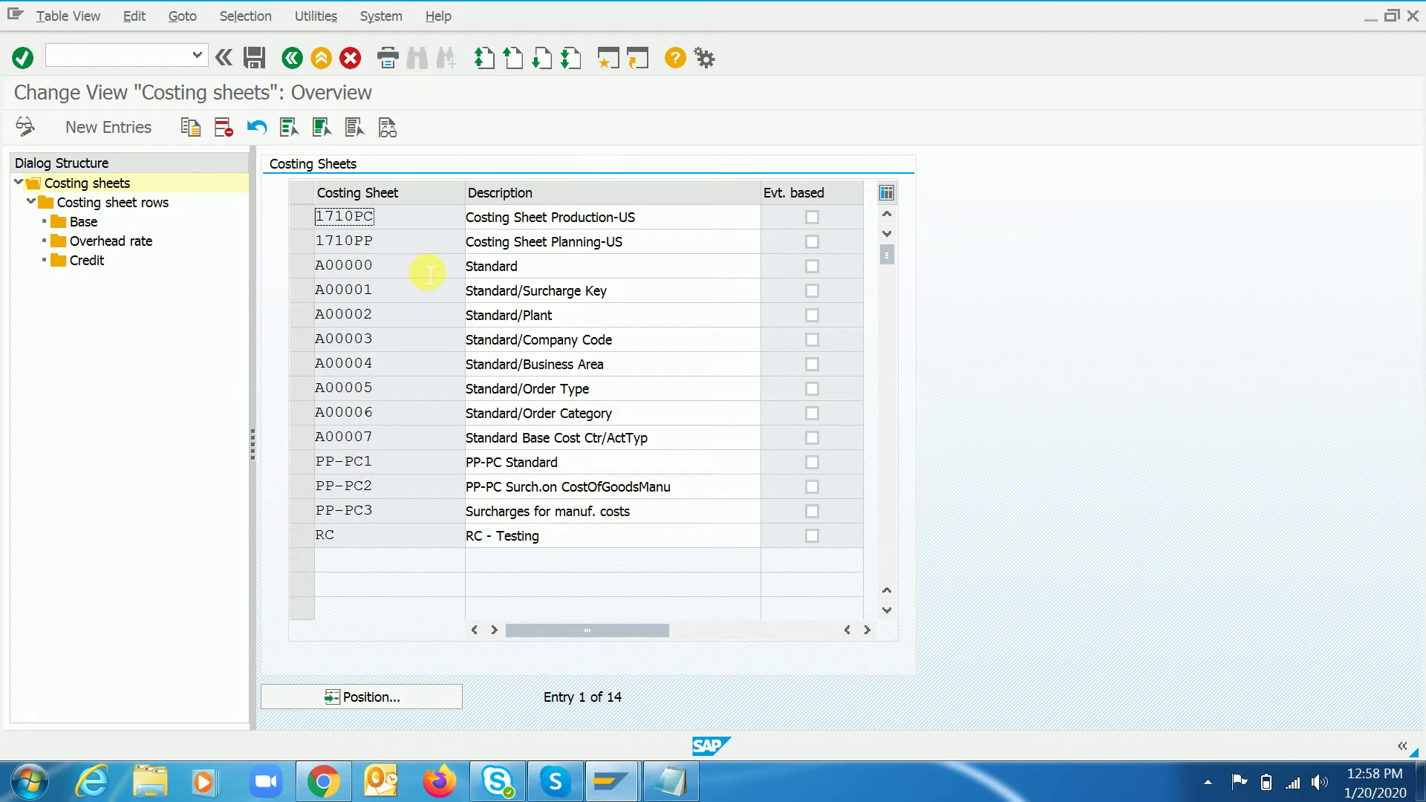
- Add new costing sheet RC3 with the description 'RC - Testing'
click(100, 127)
text(RC3)
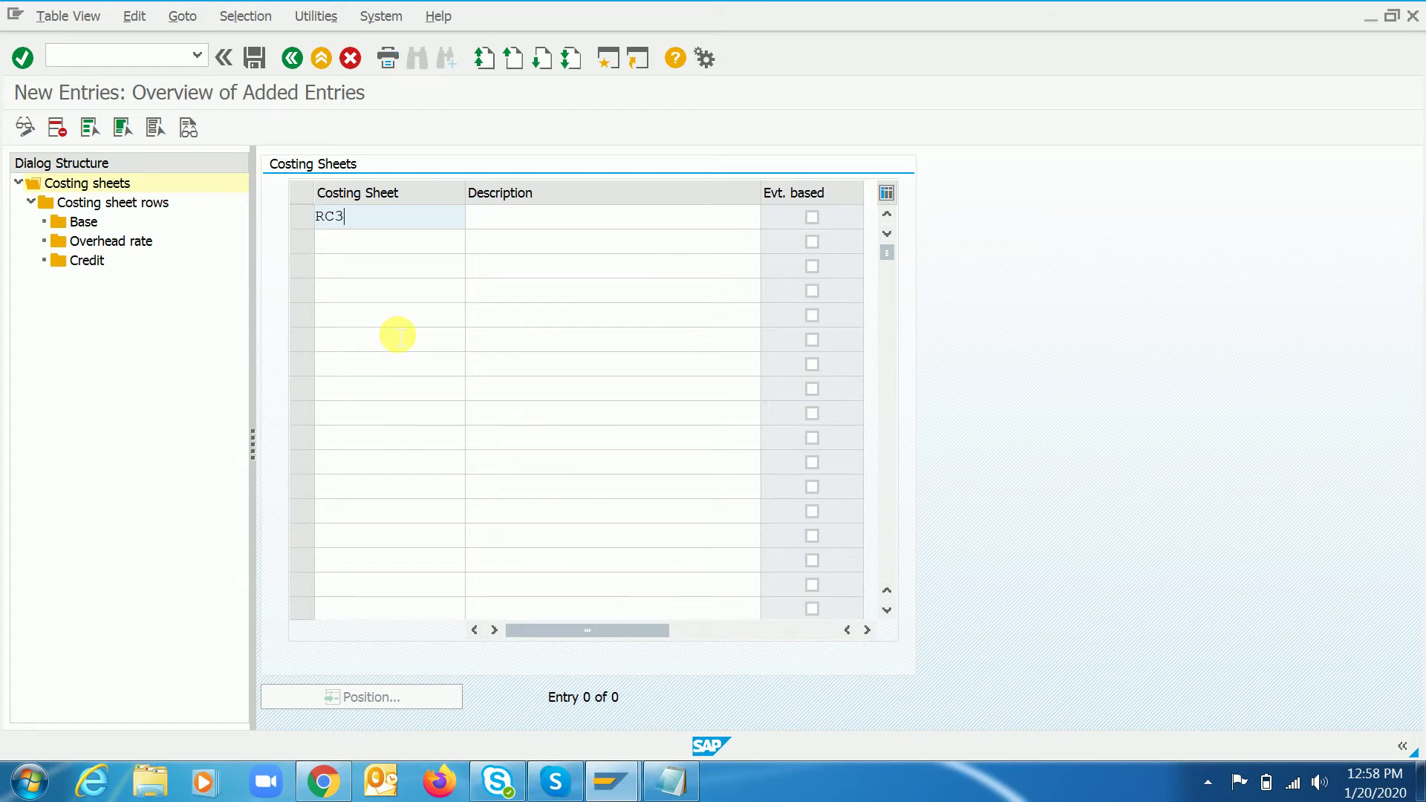
key(Tab)
text(R)
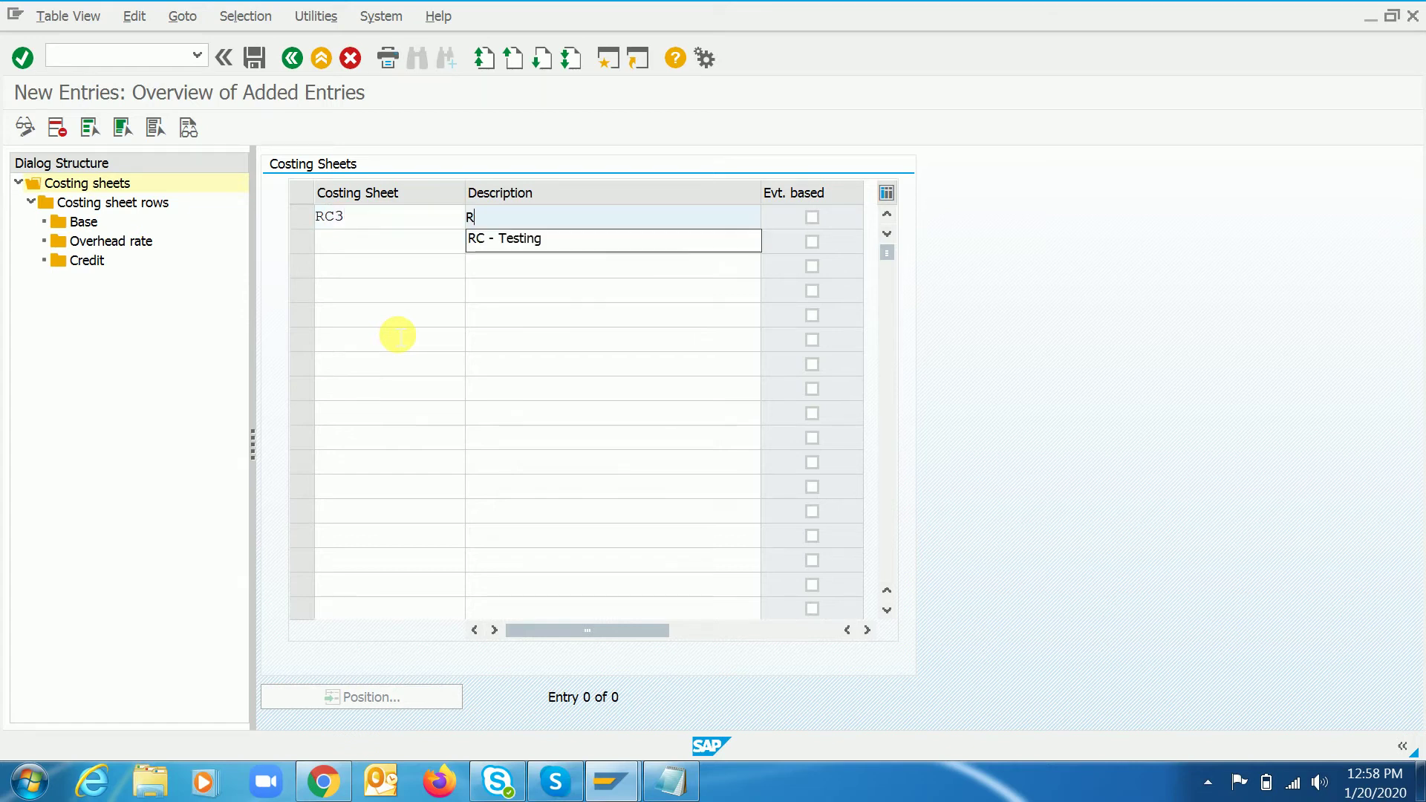
text(C - Testing)
key(BackSpace)
key(BackSpace)
text(ng)
key(Return)
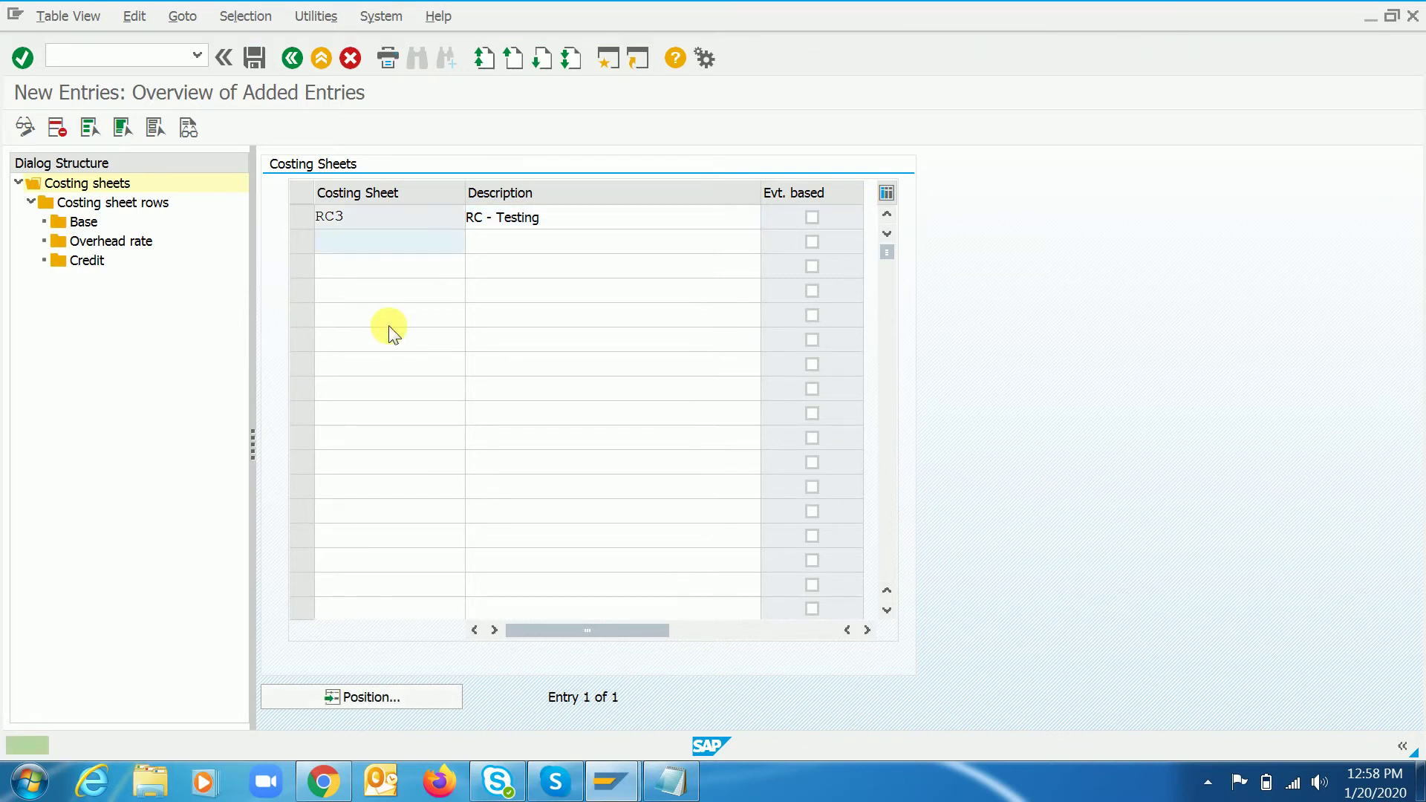
- Save costing sheet RC3, confirming the customizing request
click(255, 58)
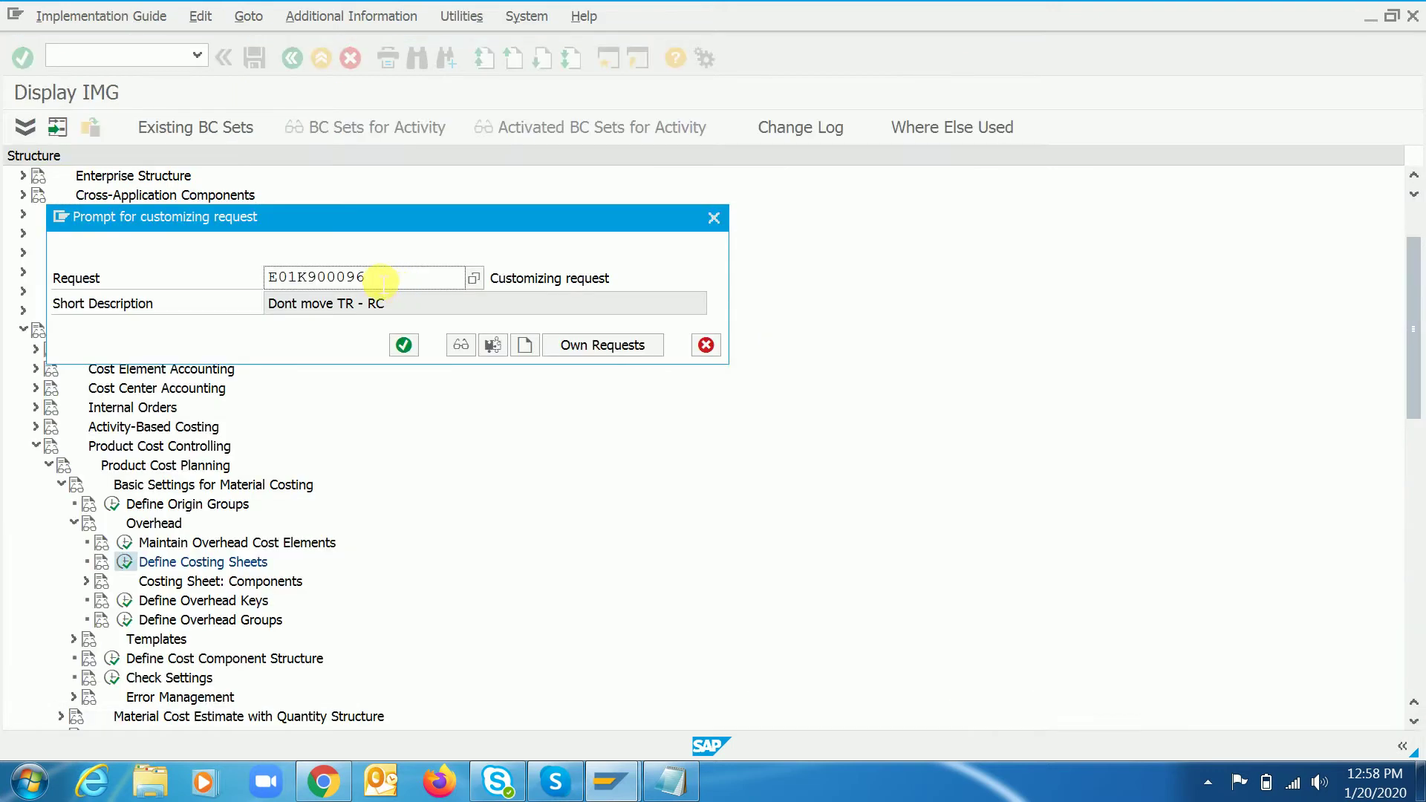
click(403, 345)
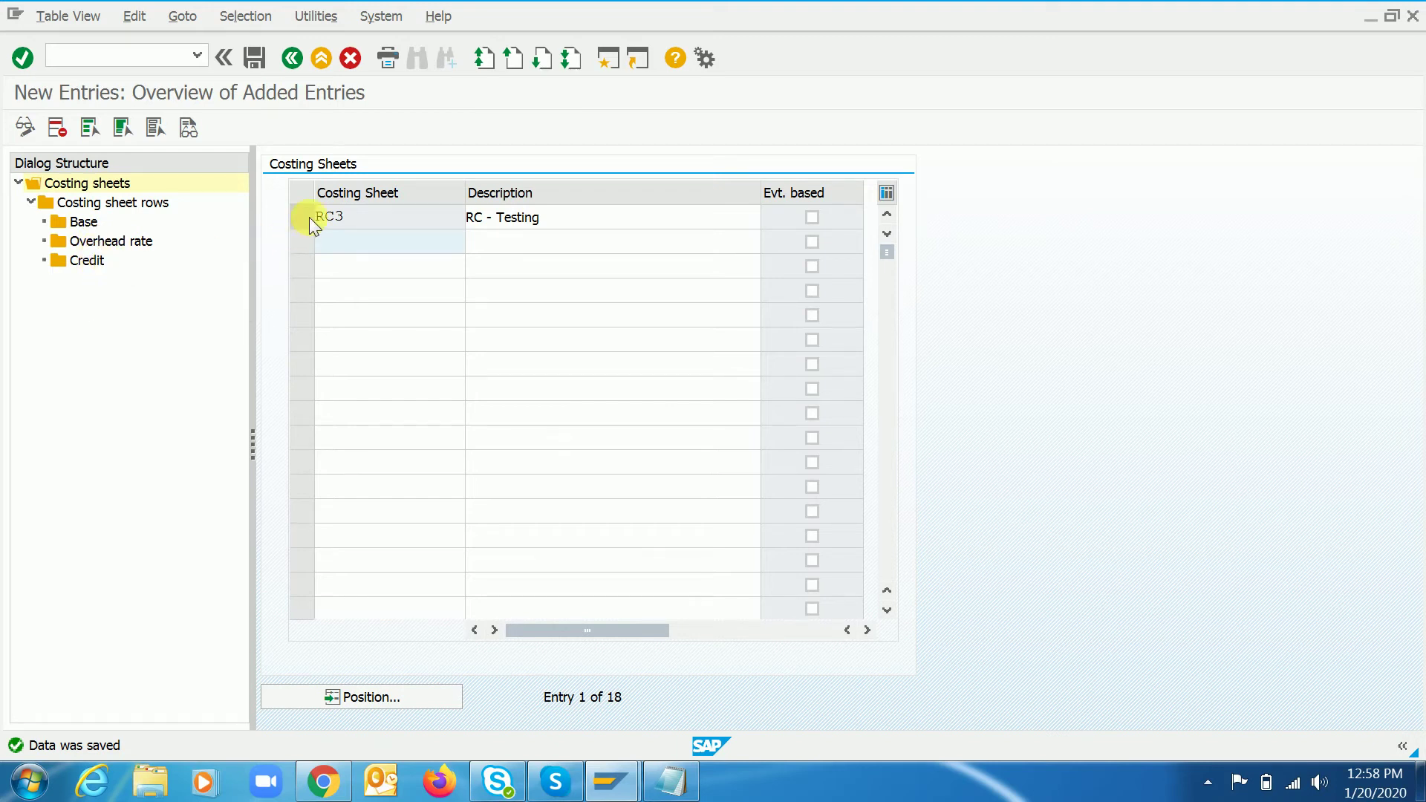
click(384, 224)
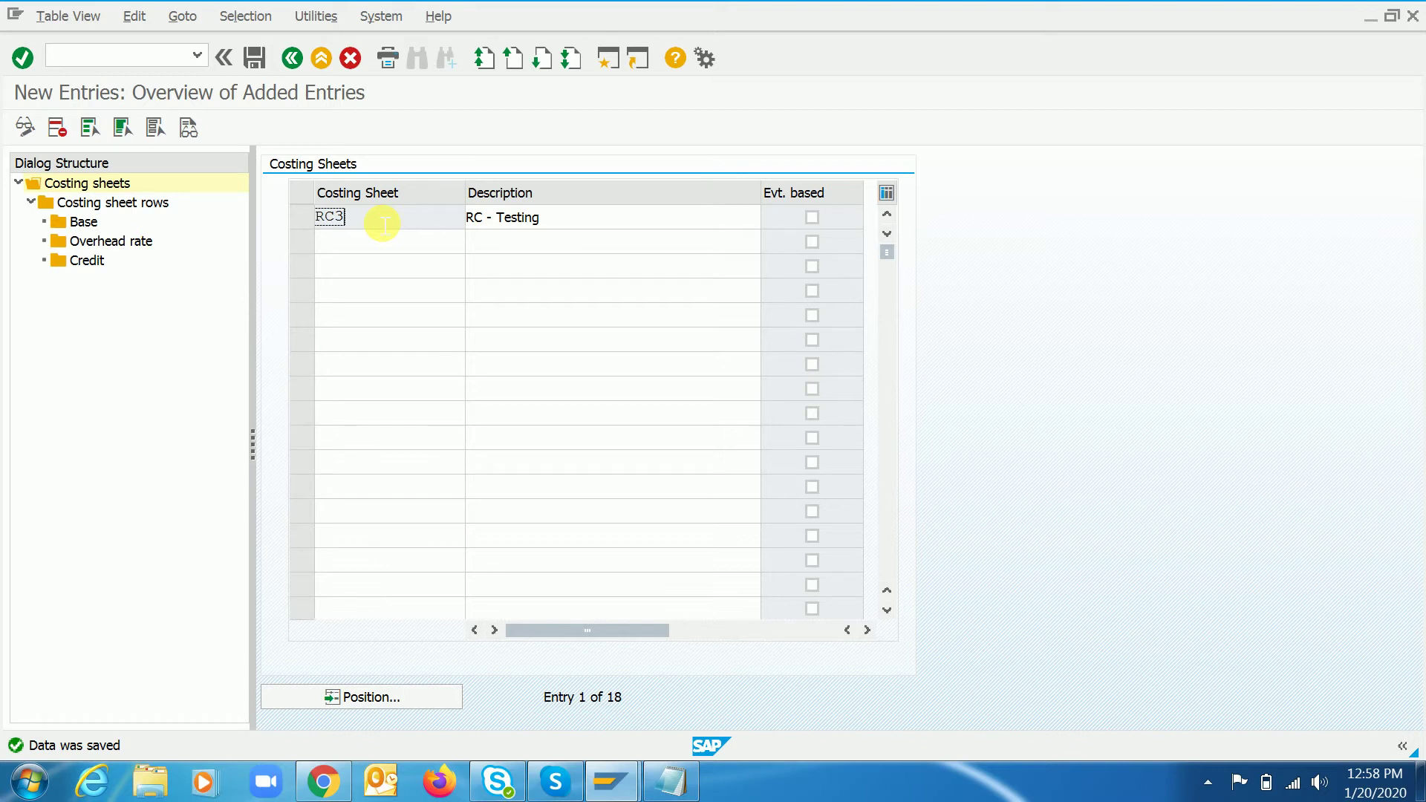
click(255, 59)
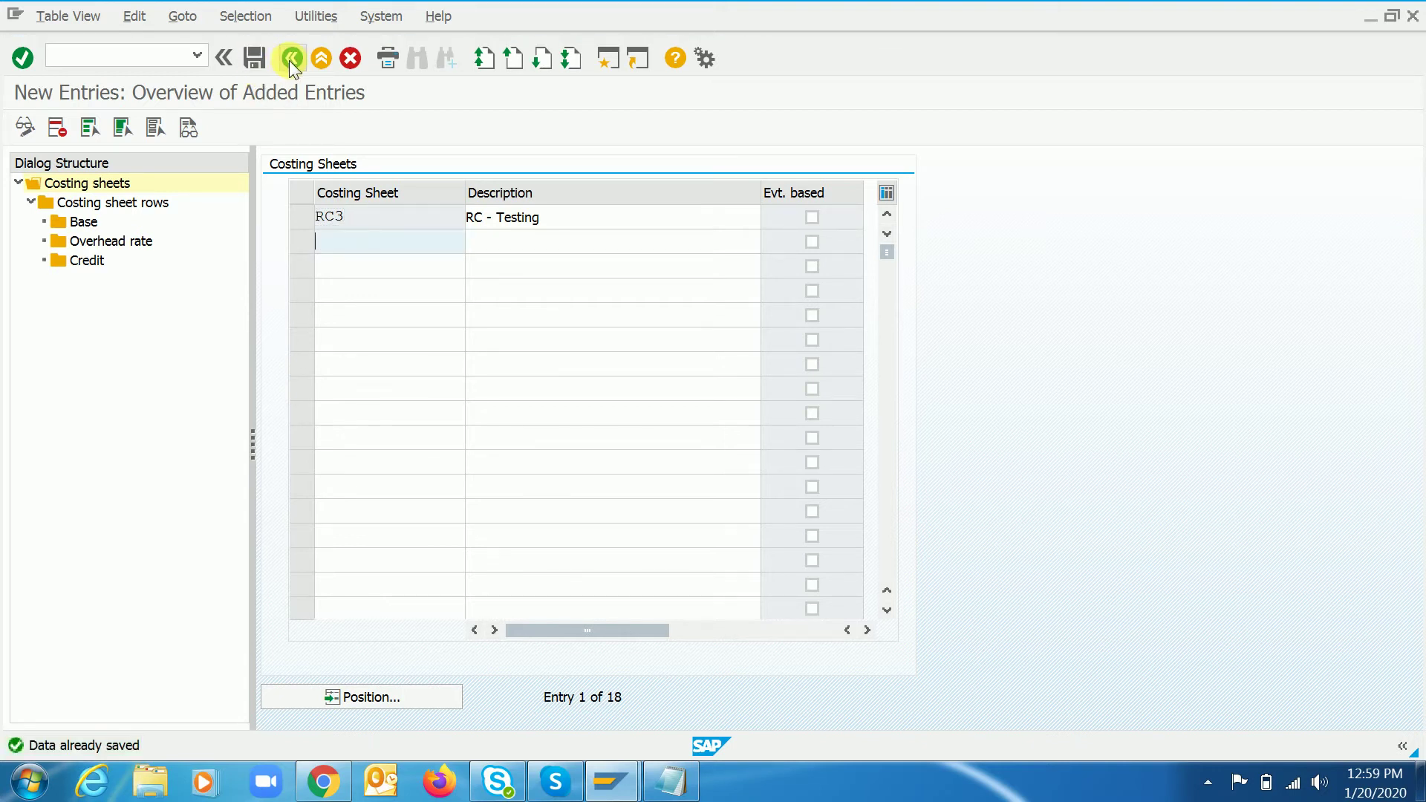
- Return to the IMG and add a blank line under '3. Costing sheet' in the Notepad notes
click(289, 61)
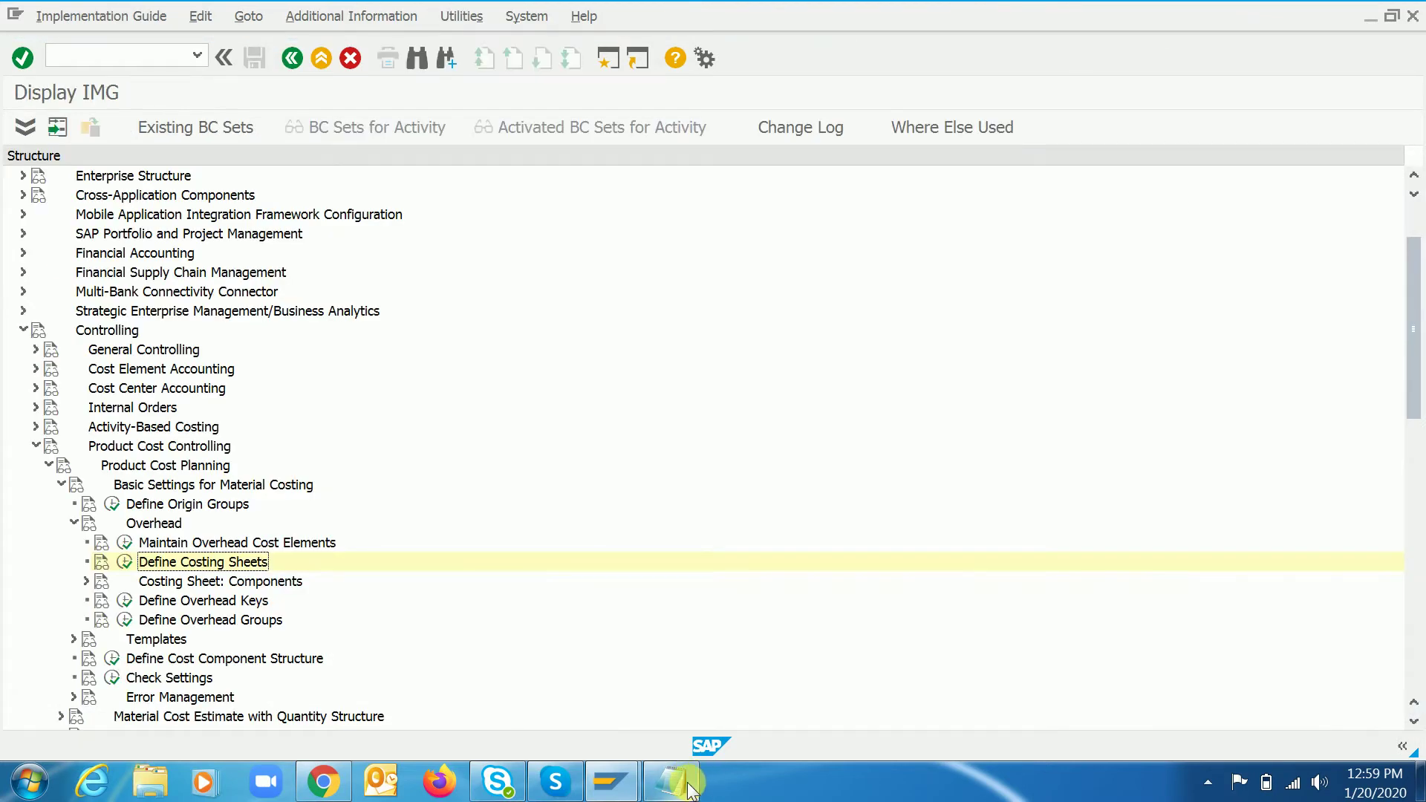
click(670, 781)
click(641, 455)
key(Return)
key(Return)
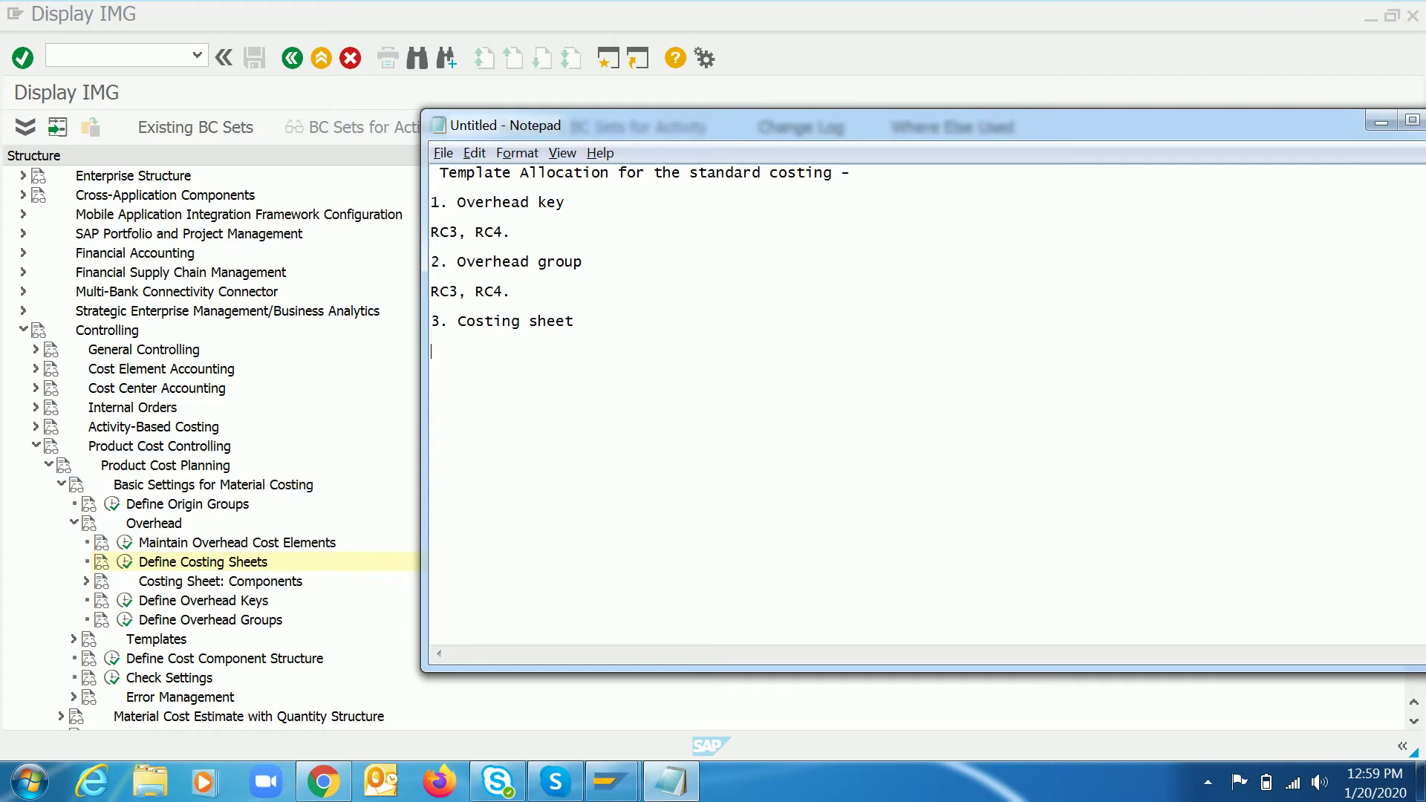
- Note RC3 under the costing sheet heading and save the notes to the Desktop as 'Document 1'
text(RC3)
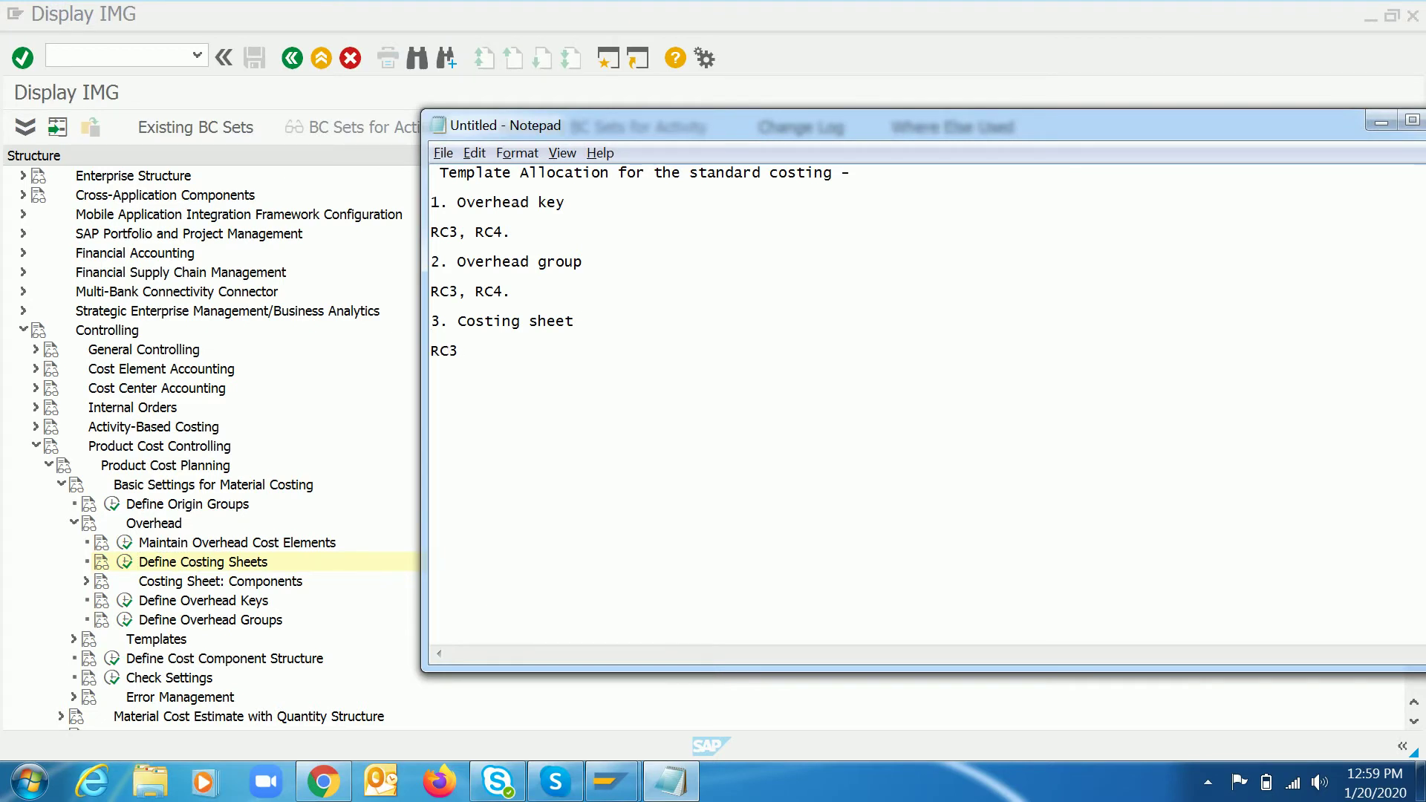
key(ctrl+s)
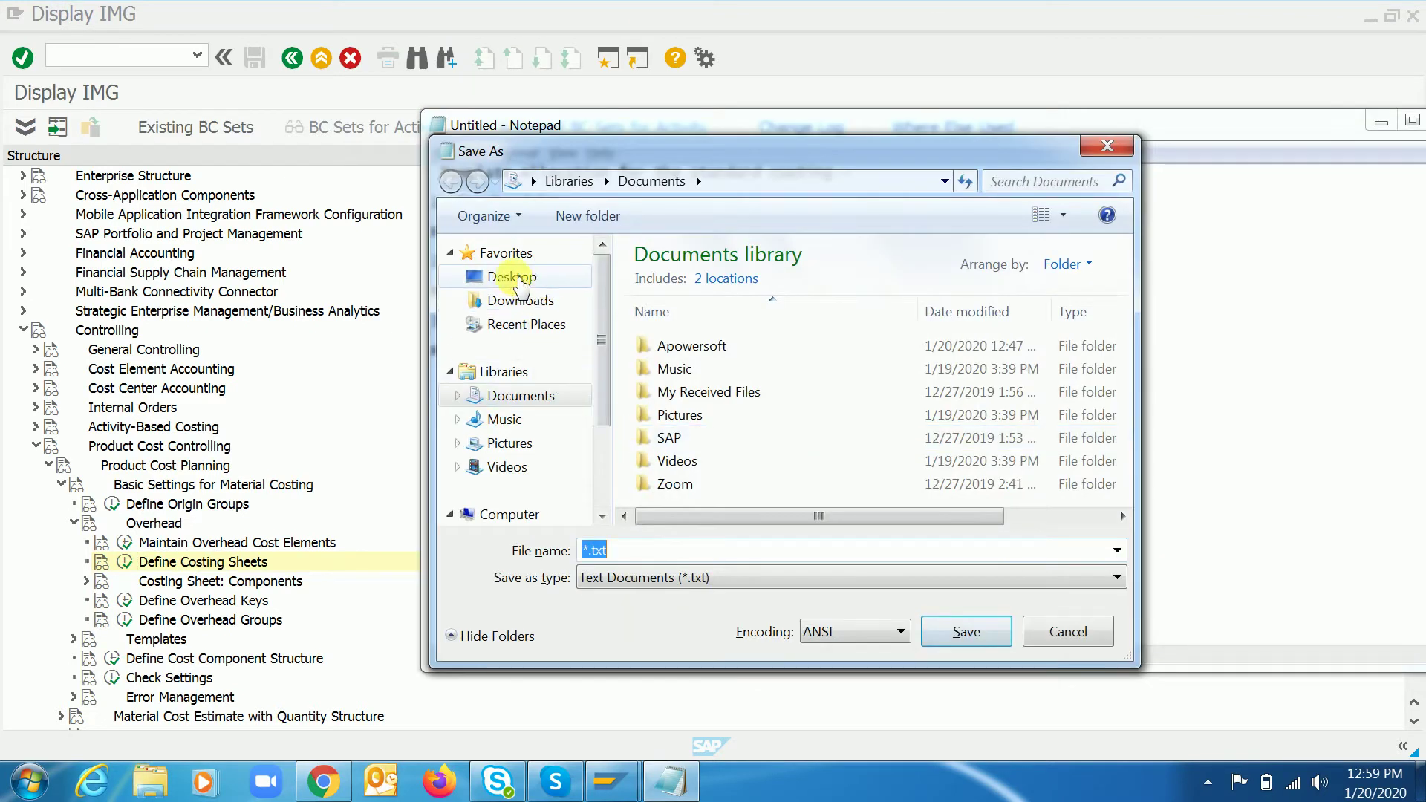
click(512, 277)
click(635, 553)
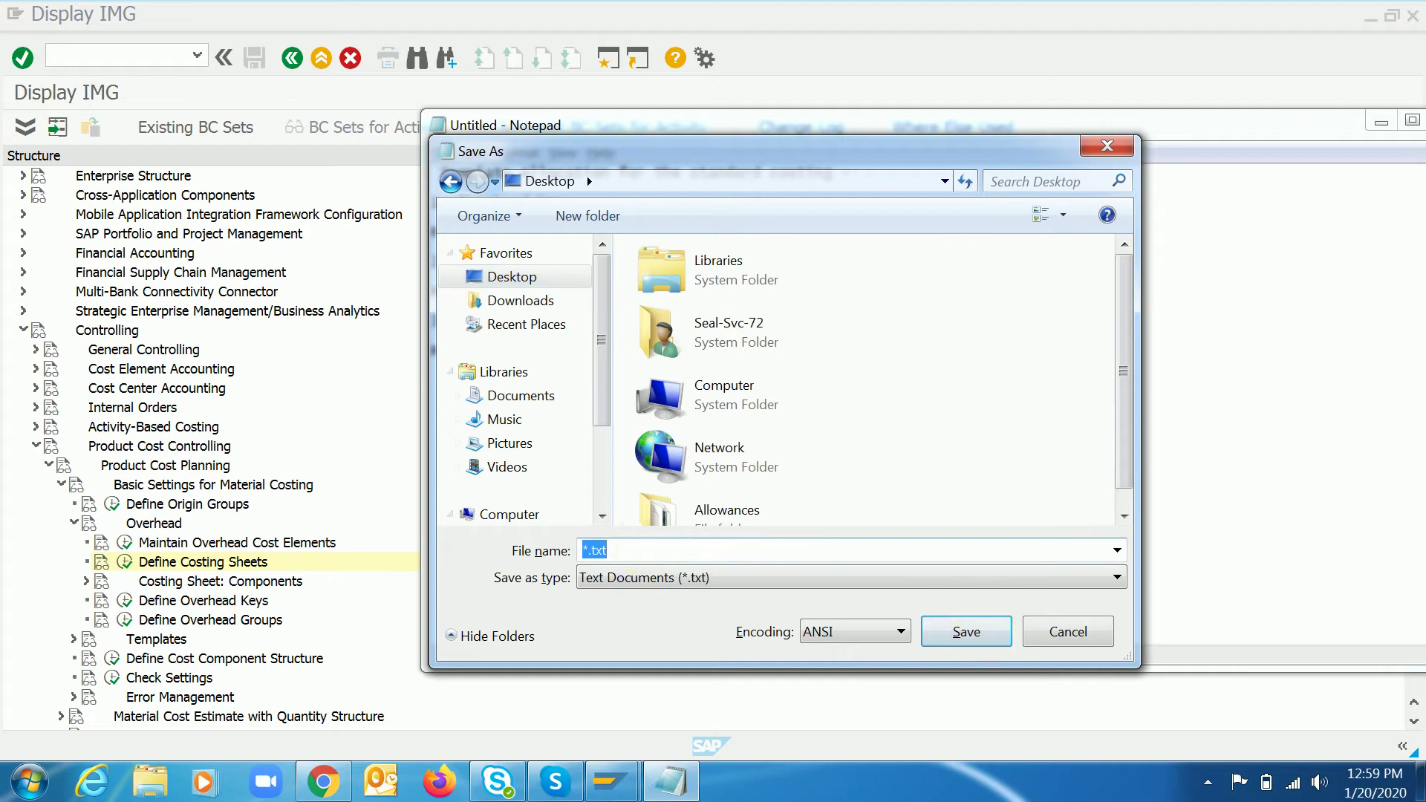
text(Document 1)
key(Return)
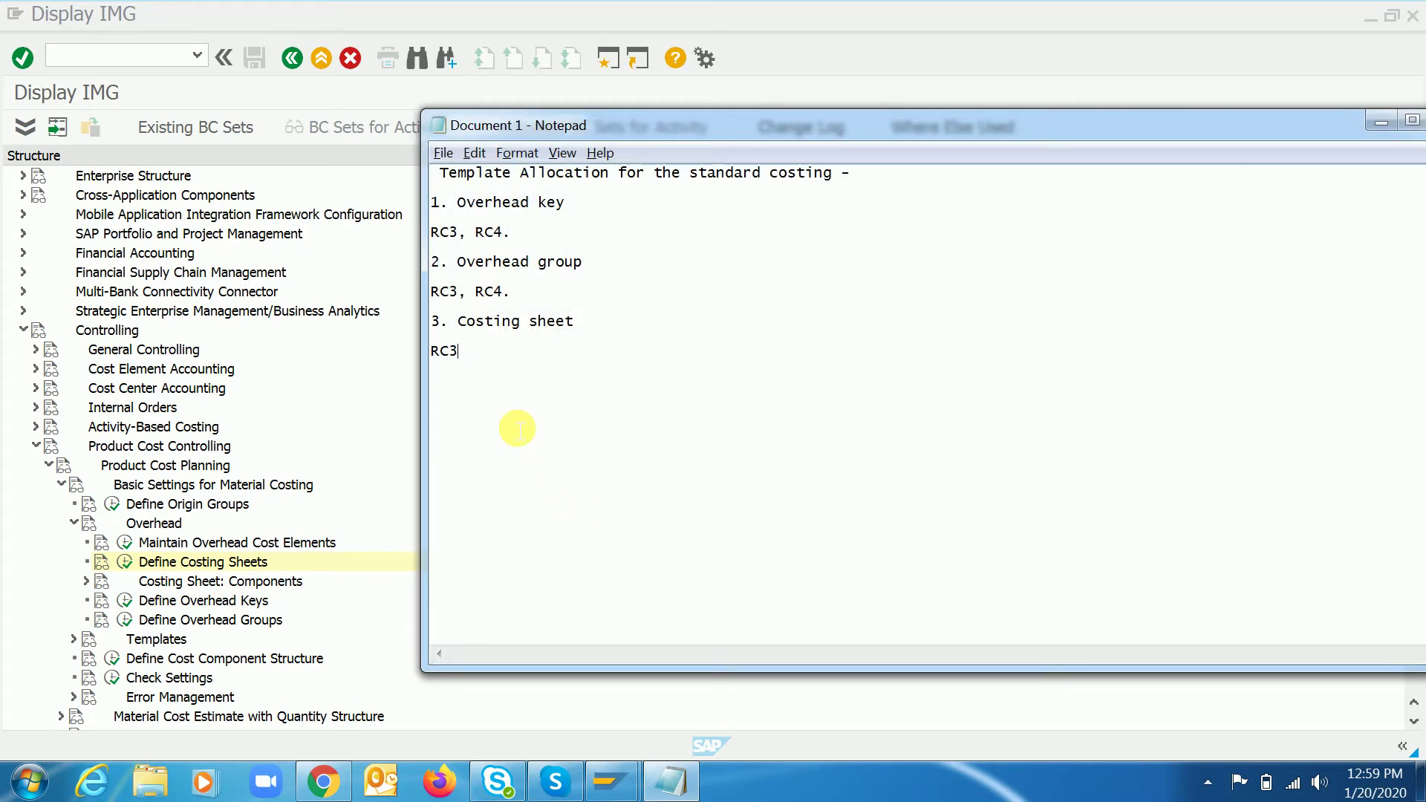
- Add the heading '4. Template allocation formula' after a blank line
key(Return)
key(Return)
text($.)
key(BackSpace)
key(BackSpace)
key(BackSpace)
key(BackSpace)
key(BackSpace)
text(4)
key(BackSpace)
key(Return)
text(4)
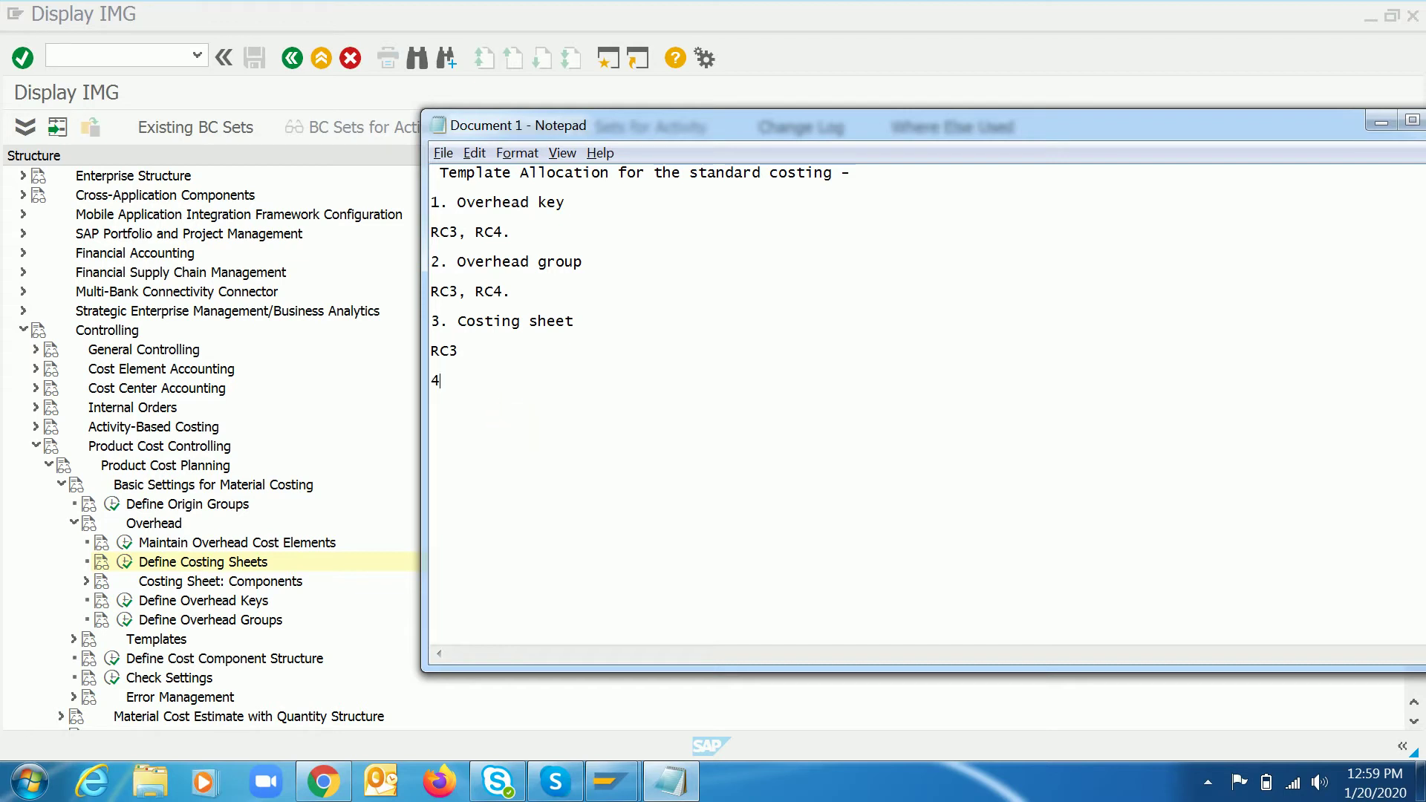
text(. Templa)
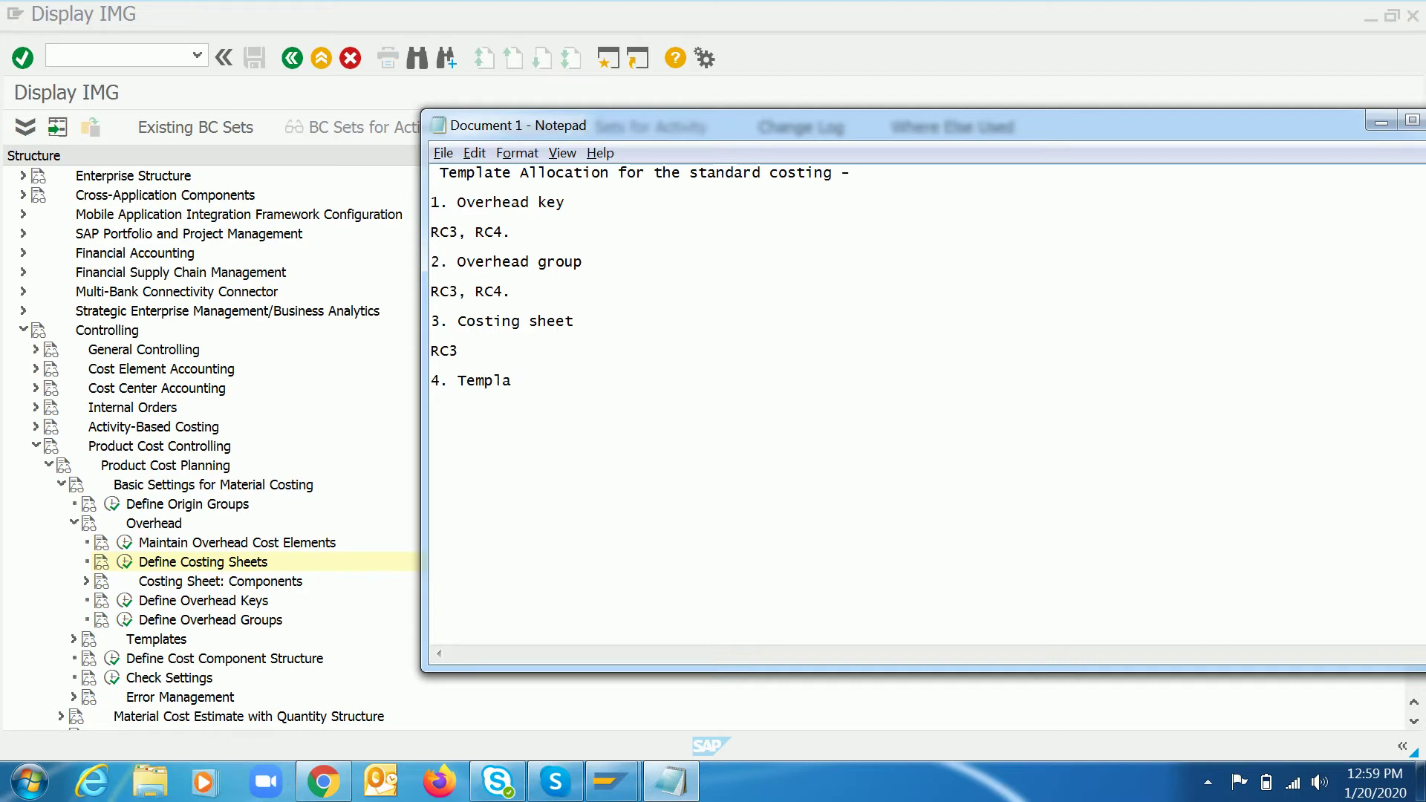
text(te allocation formula)
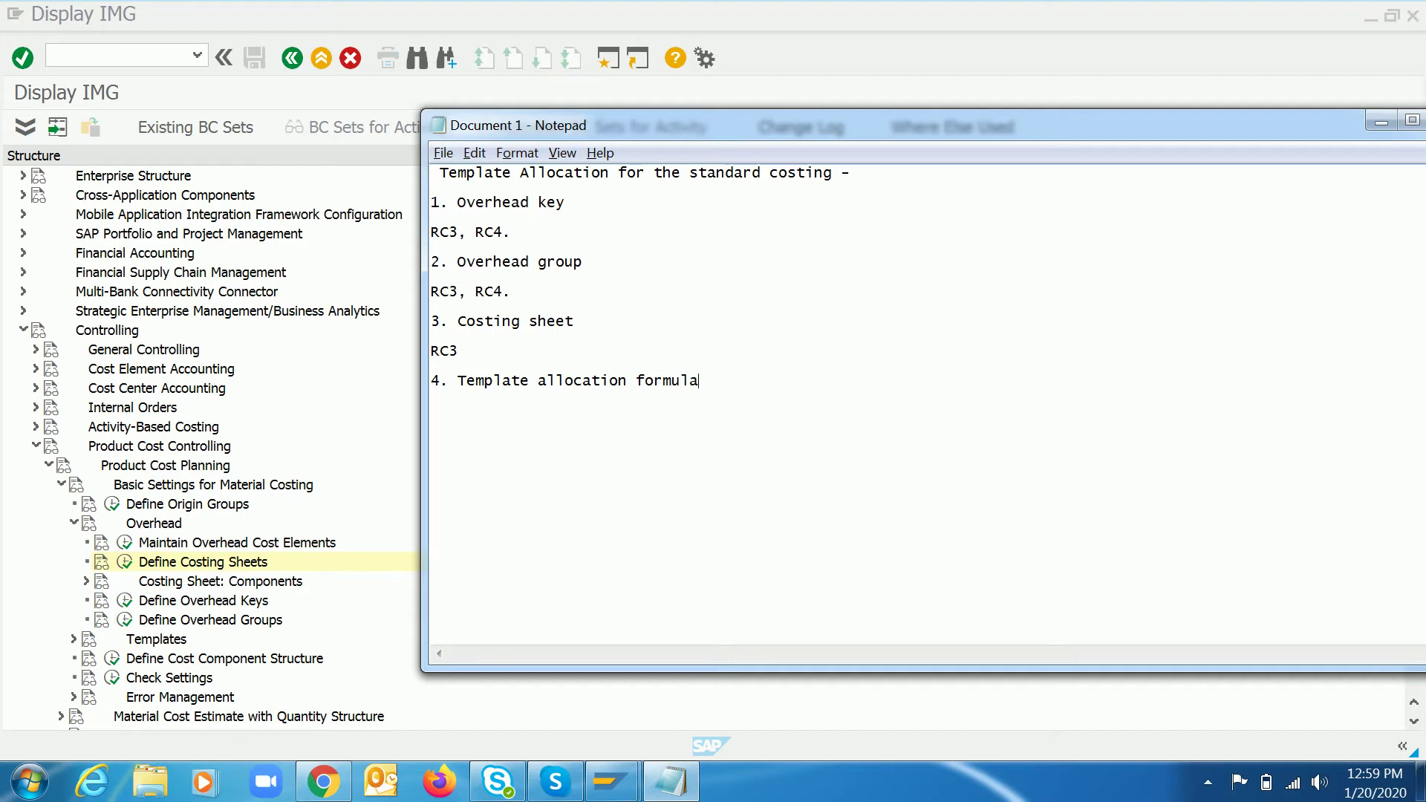
- Write 'Pre - cost center and Activity type' beneath the template heading
key(Return)
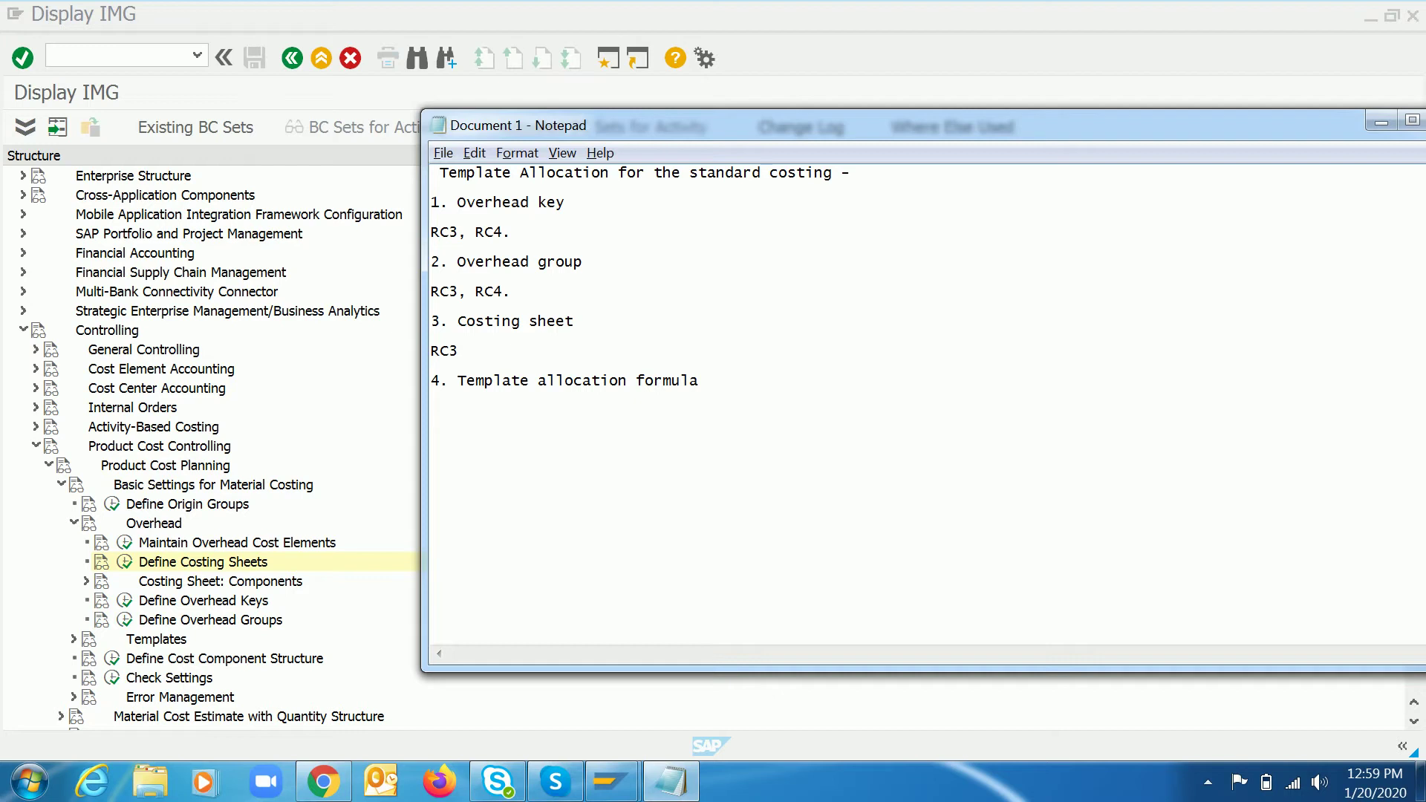
text(Pre)
text( -req)
key(BackSpace)
key(BackSpace)
text(cost center and Ac)
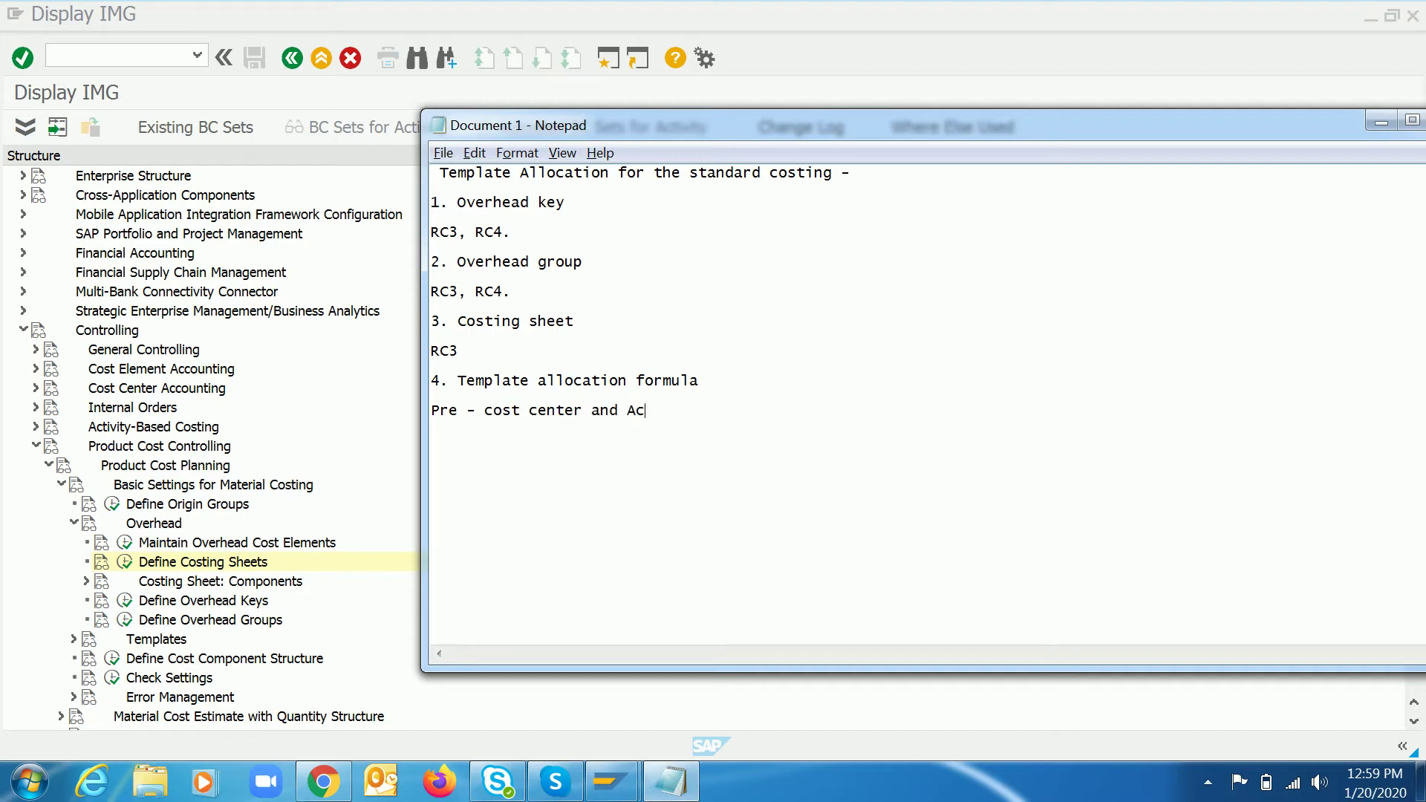
text(tivity type)
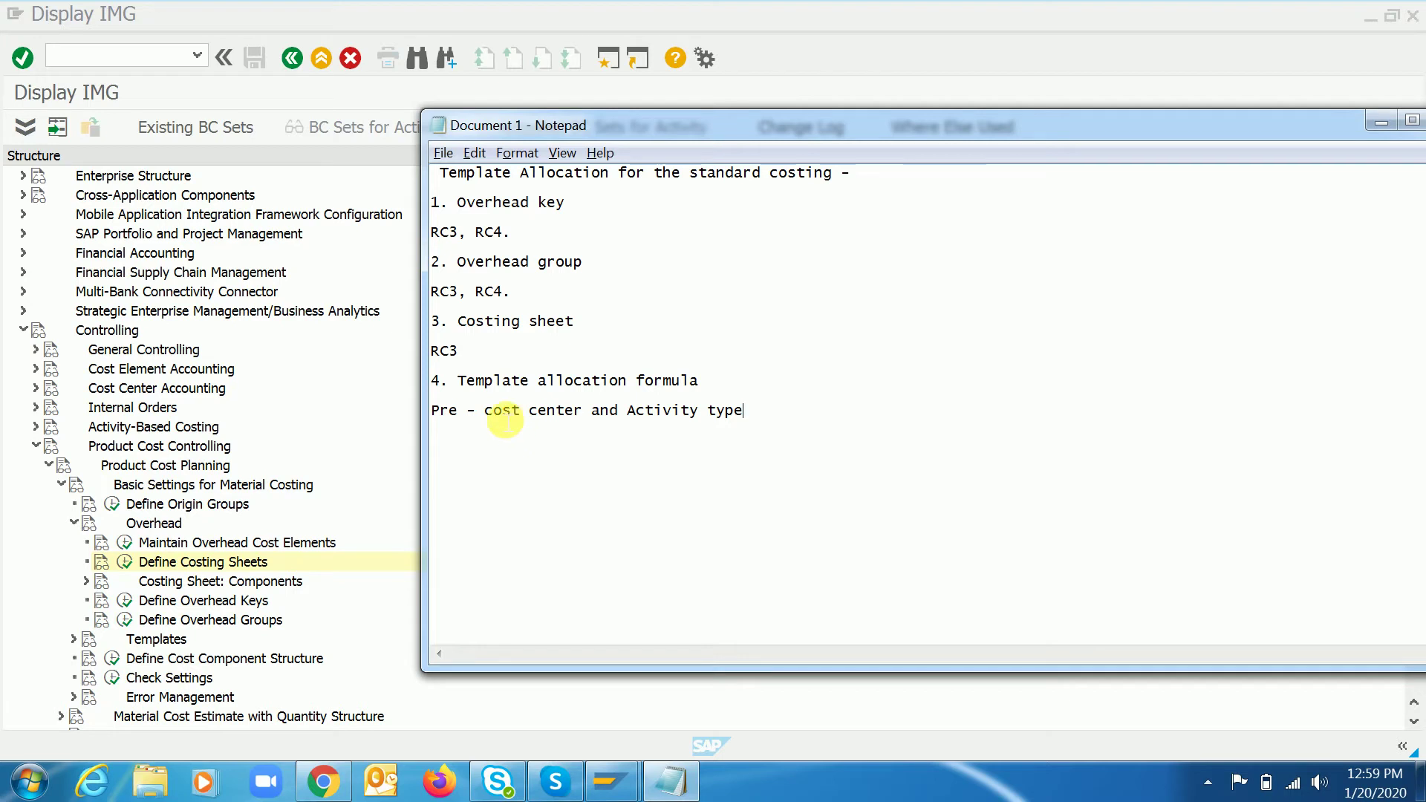
drag(488, 417, 765, 413)
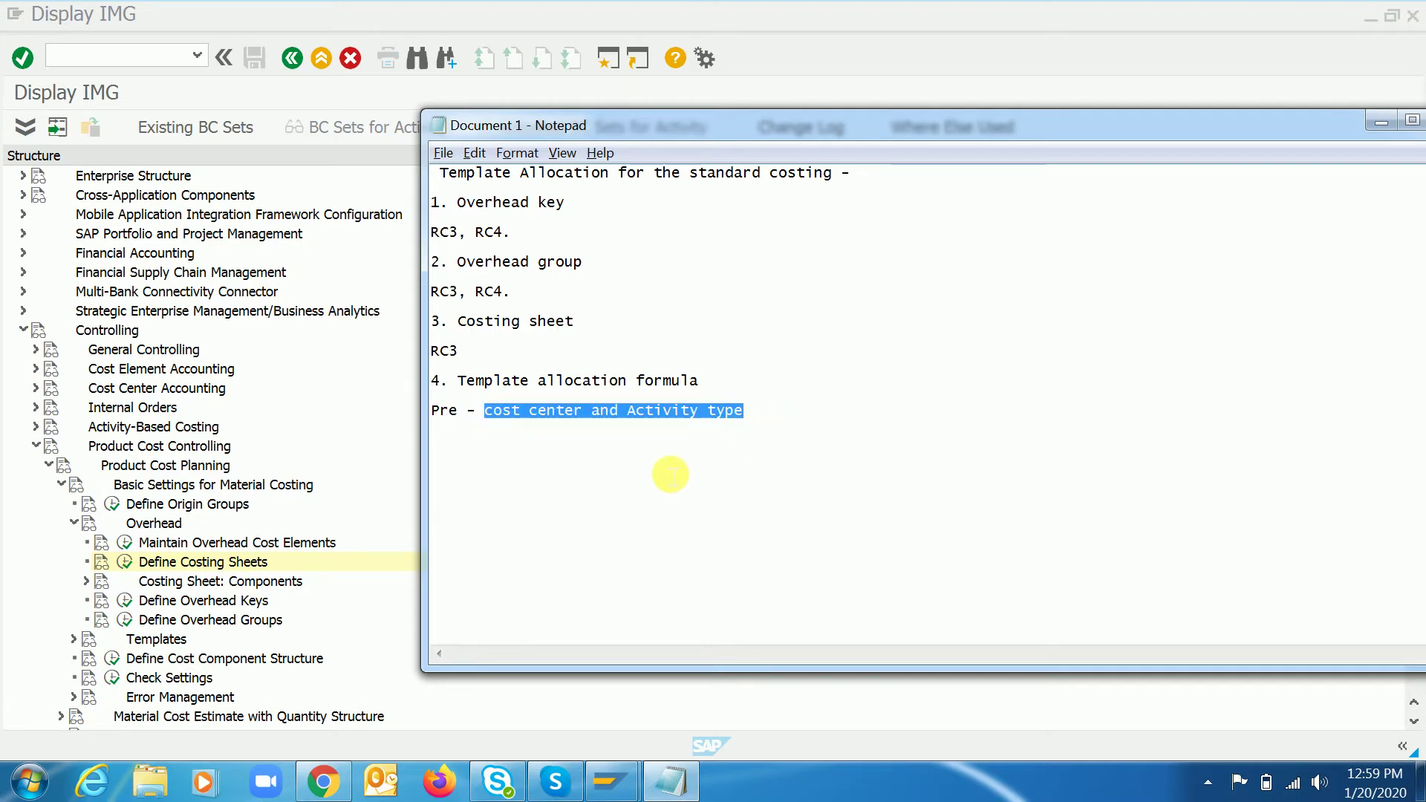
click(614, 469)
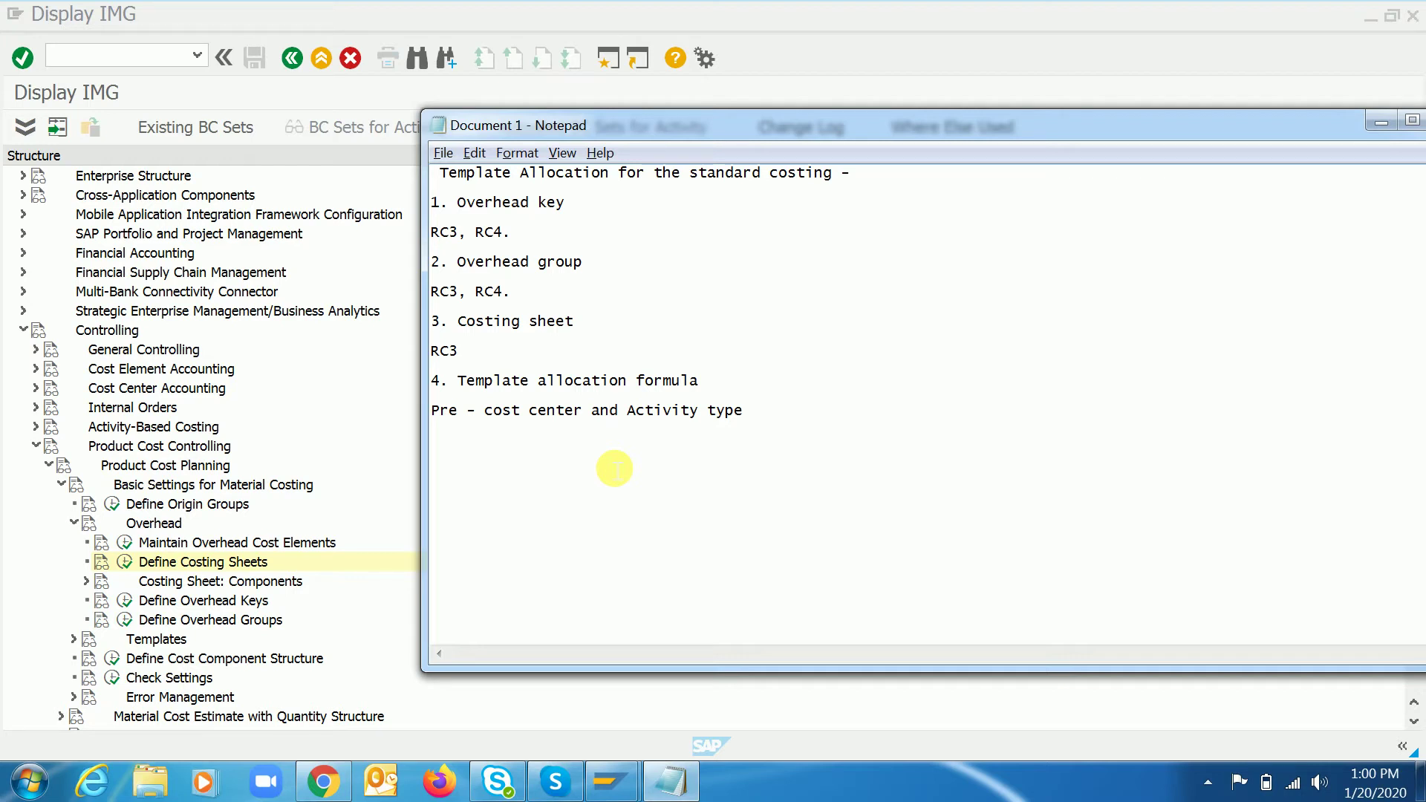
- Expand Templates in the IMG tree, run Maintain Templates and choose Create Template
click(269, 561)
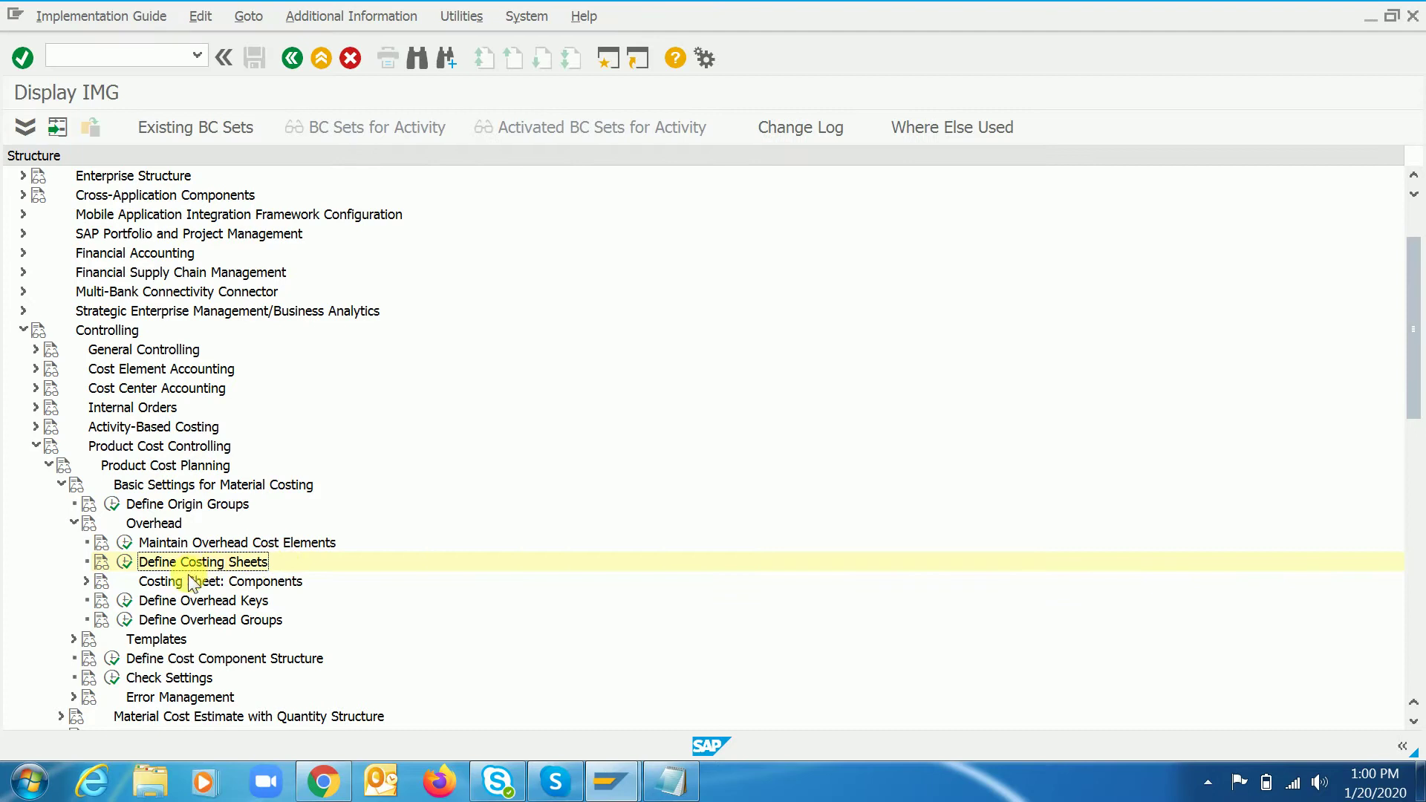
key(Down)
key(Down)
key(Down)
key(Down)
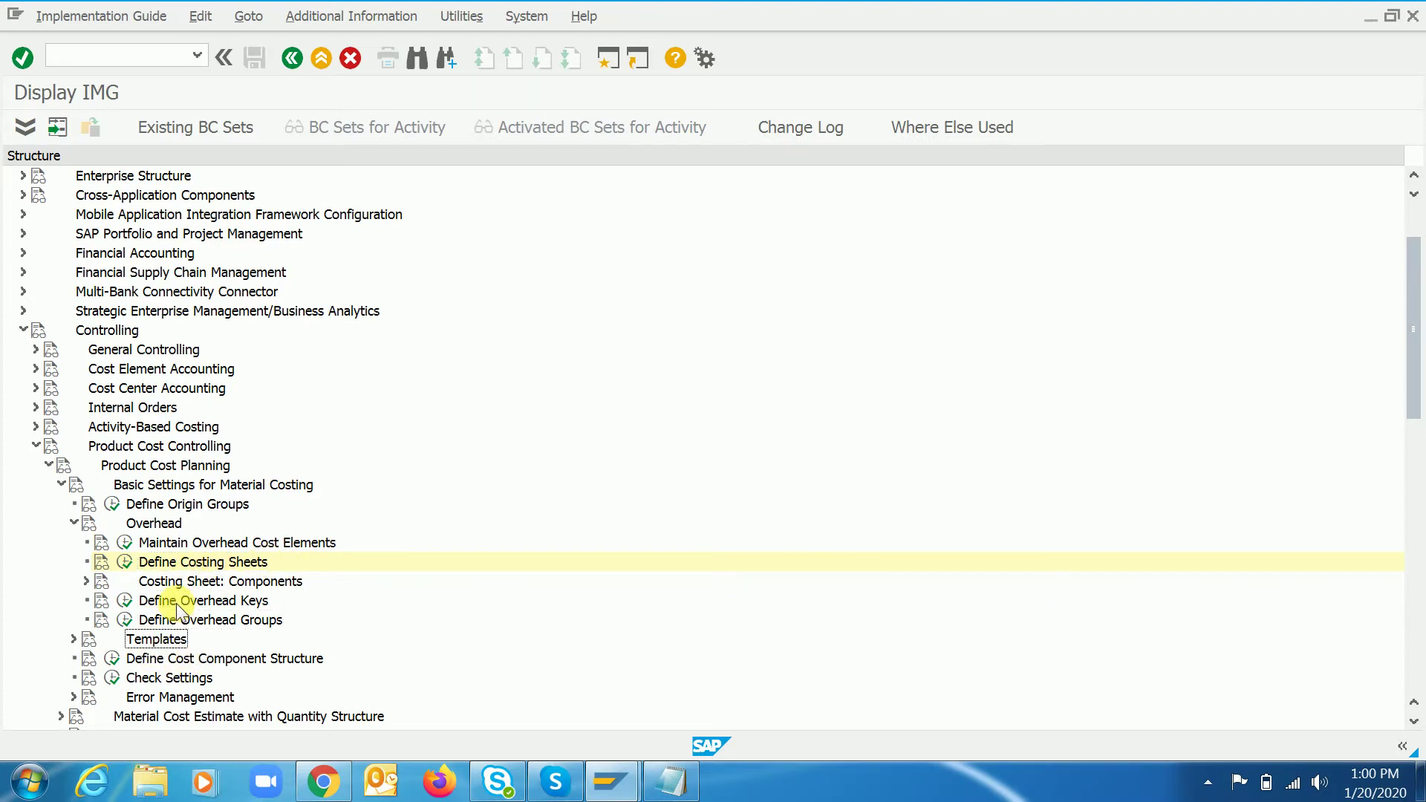
key(Down)
key(Down)
key(Down)
key(Down)
key(Down)
key(Down)
key(Down)
key(Down)
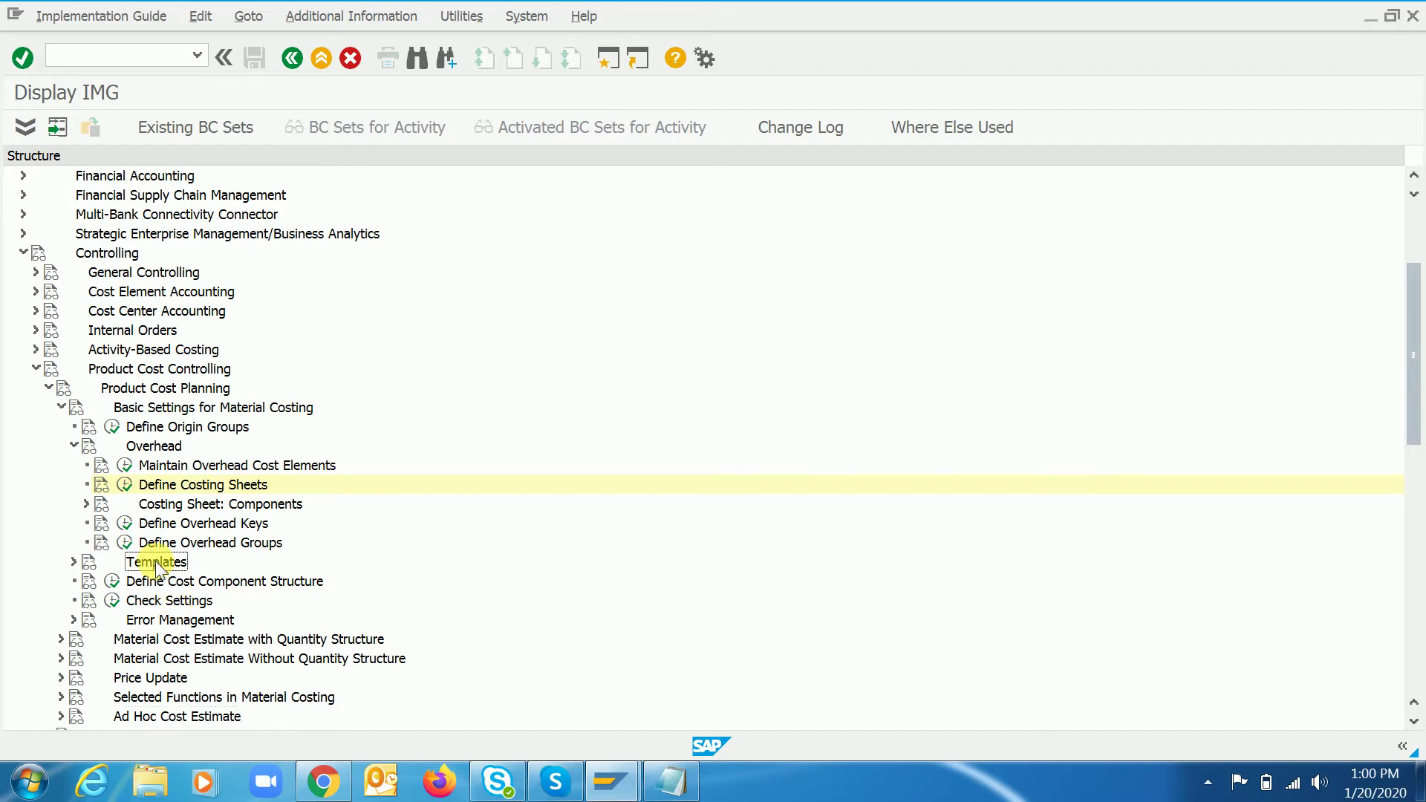
double_click(156, 565)
key(Down)
key(Down)
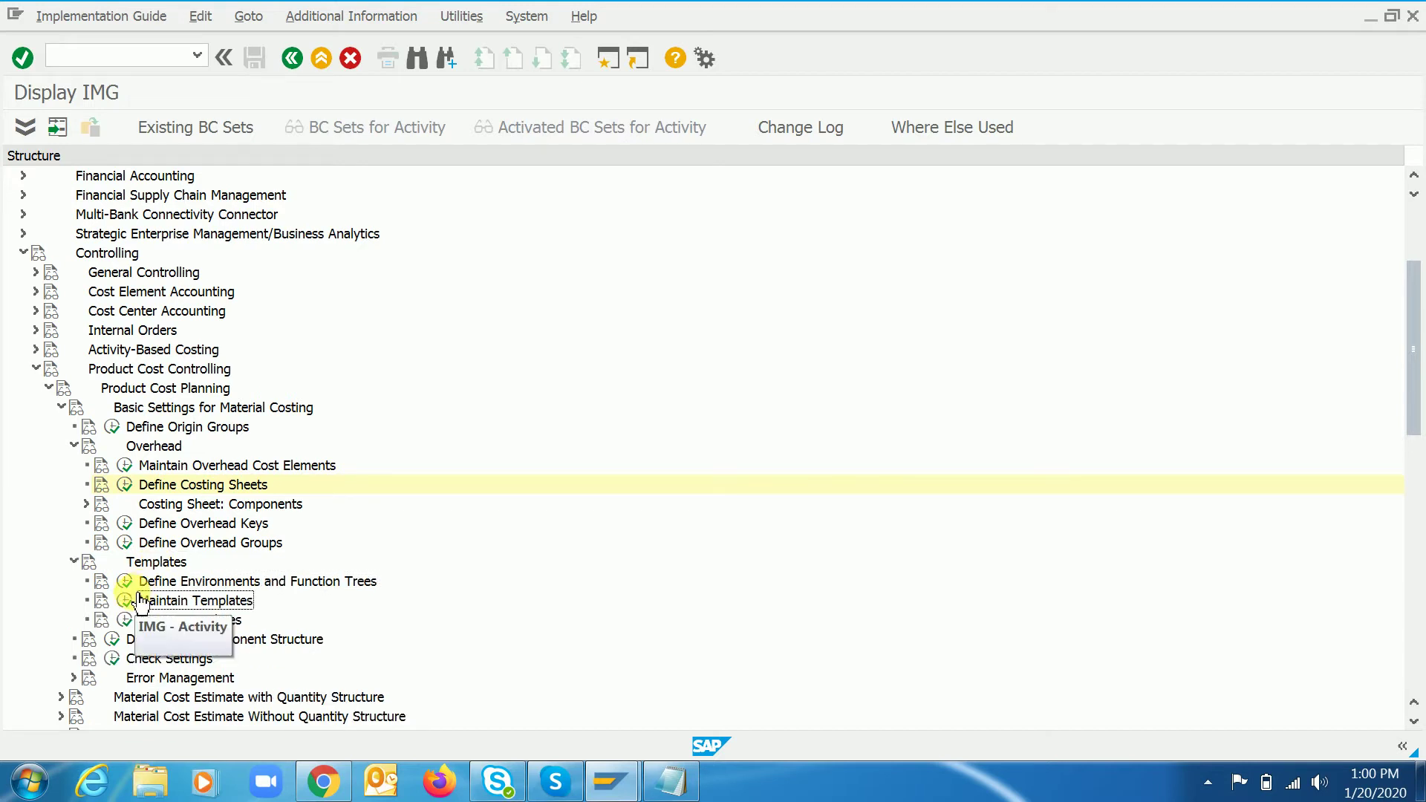
click(125, 601)
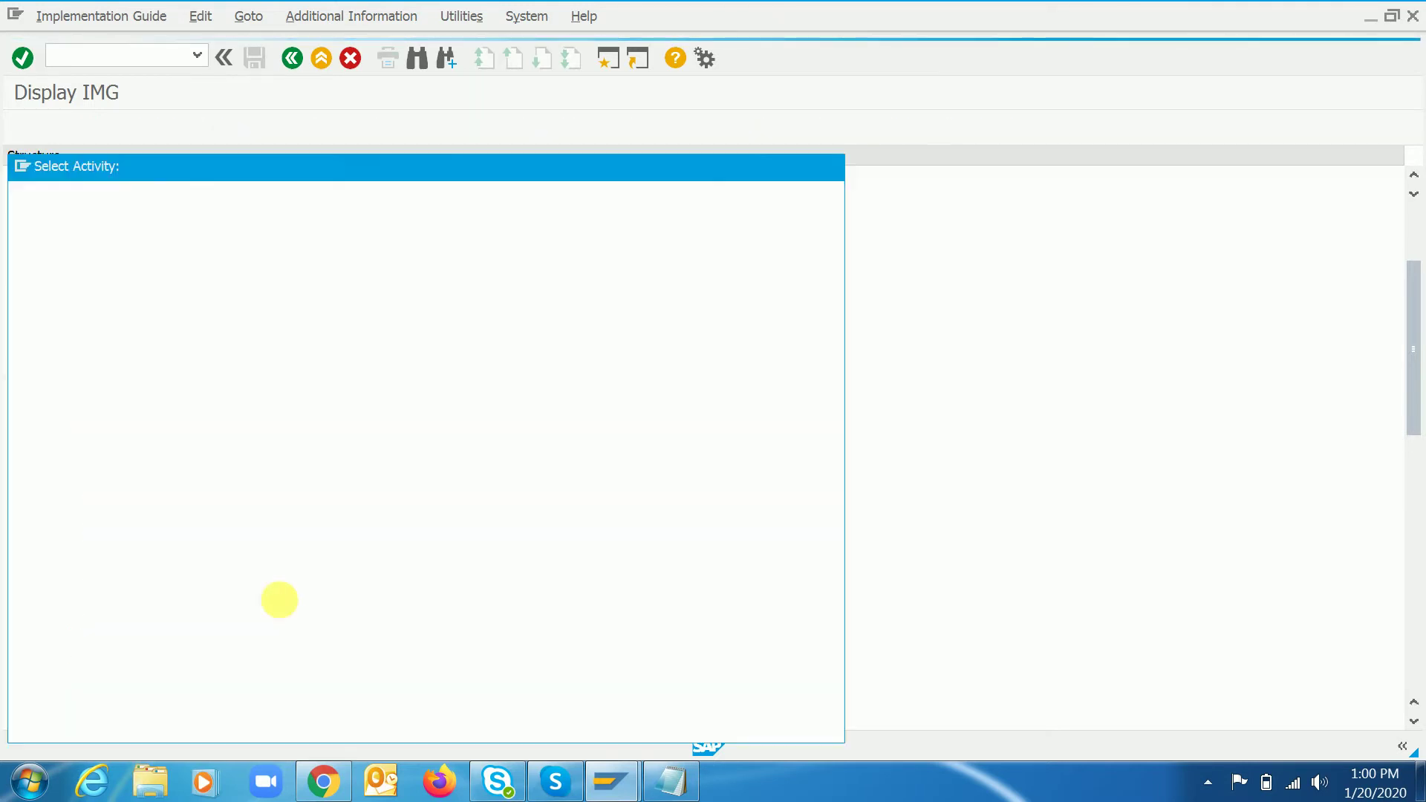
click(823, 724)
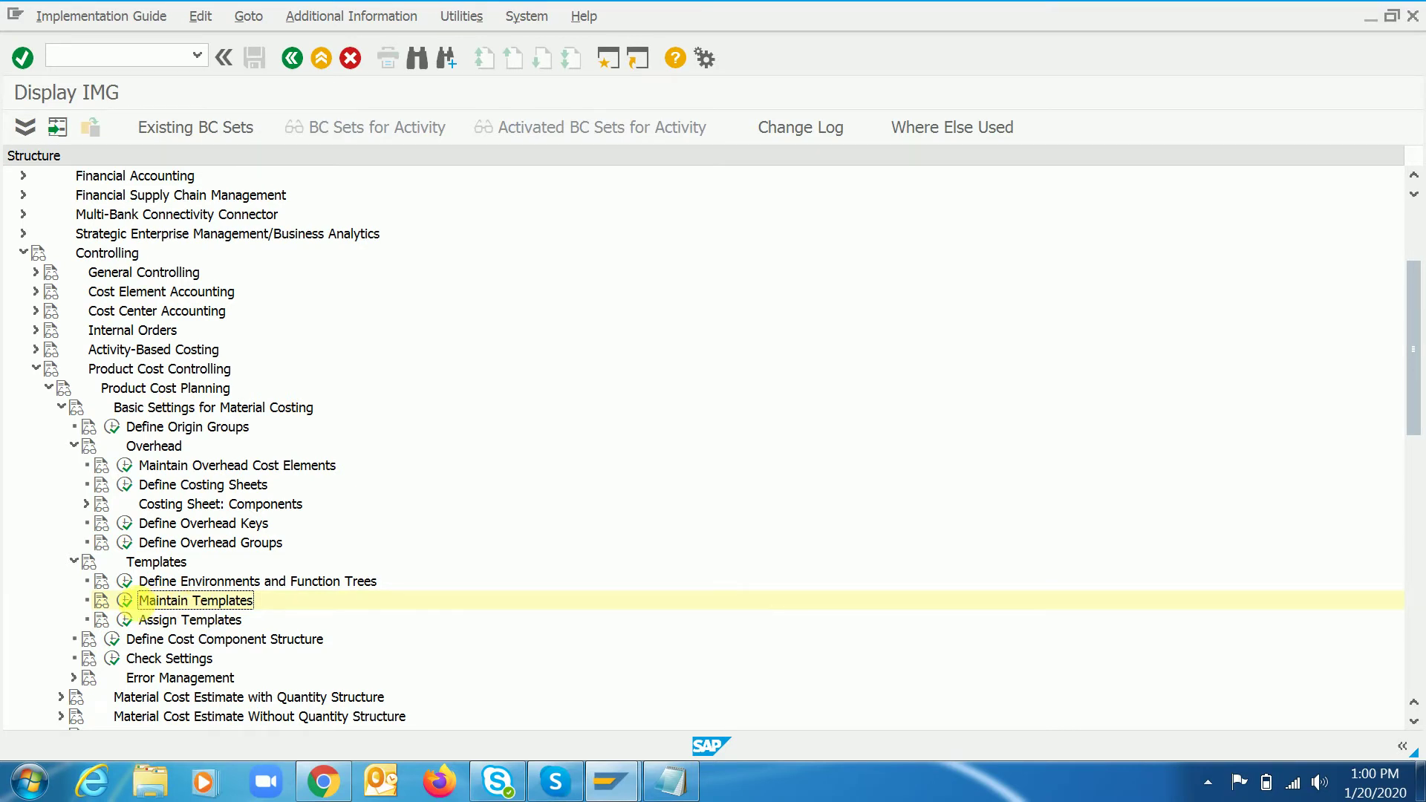
click(126, 603)
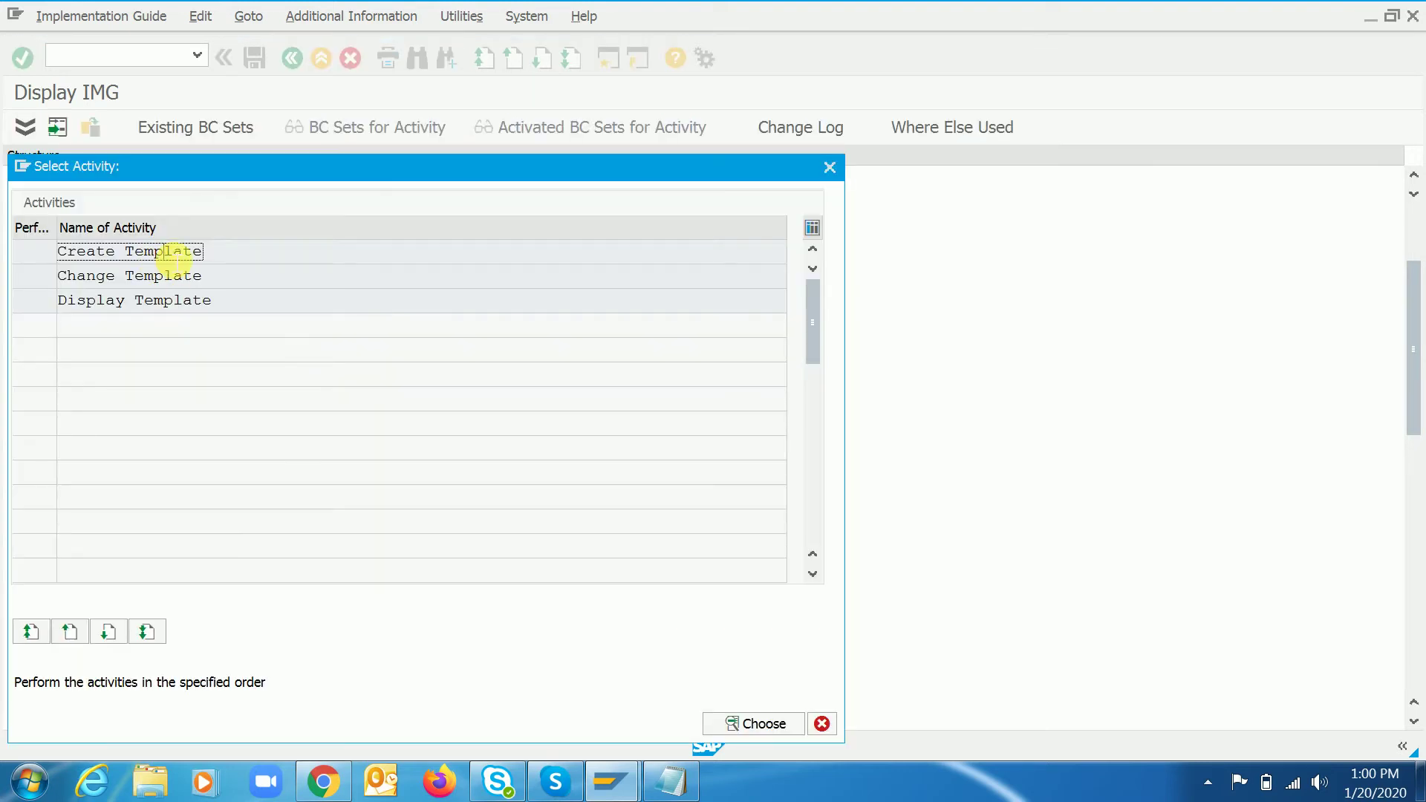
double_click(165, 252)
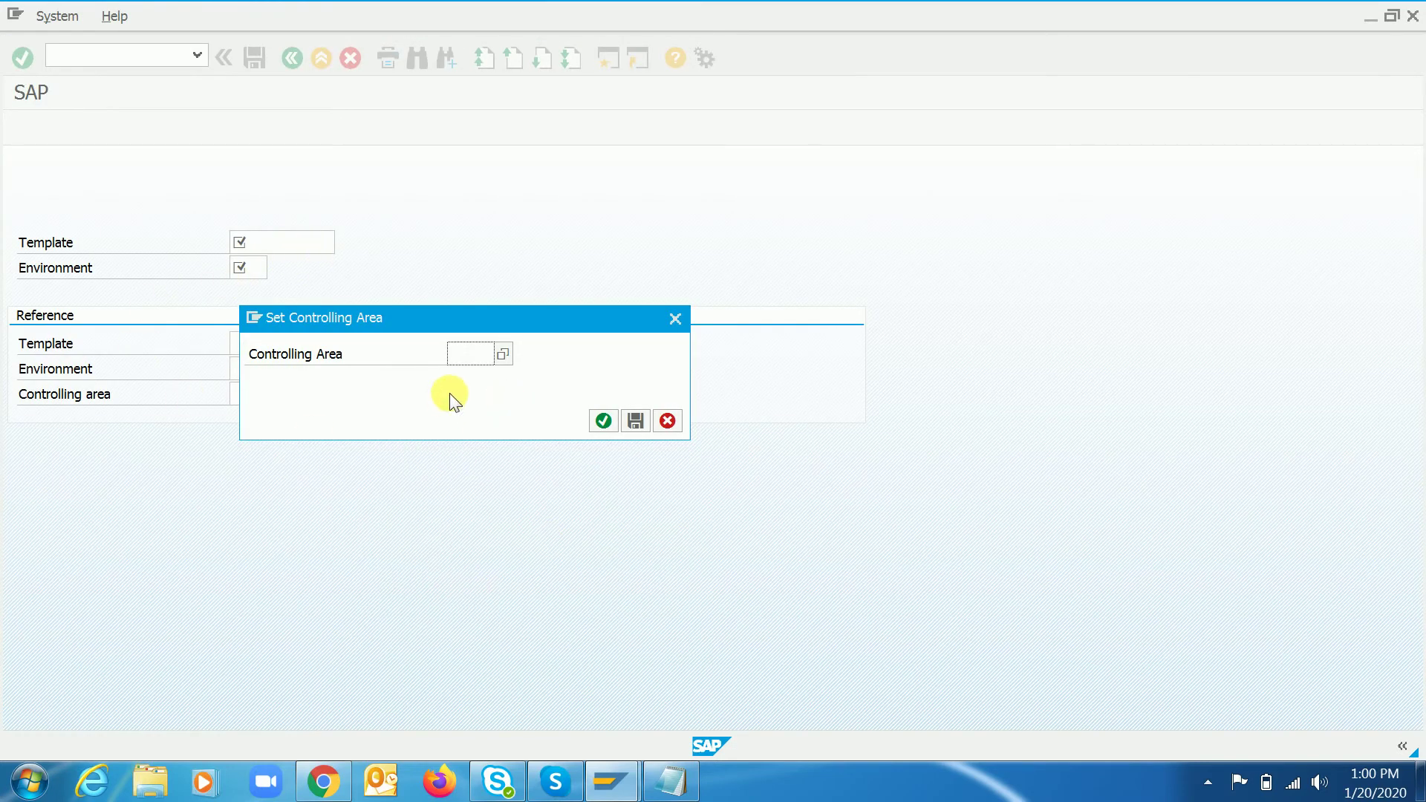
- Enter controlling area A000 for the new template
text(A000)
key(Tab)
key(shift+Tab)
key(Tab)
key(Return)
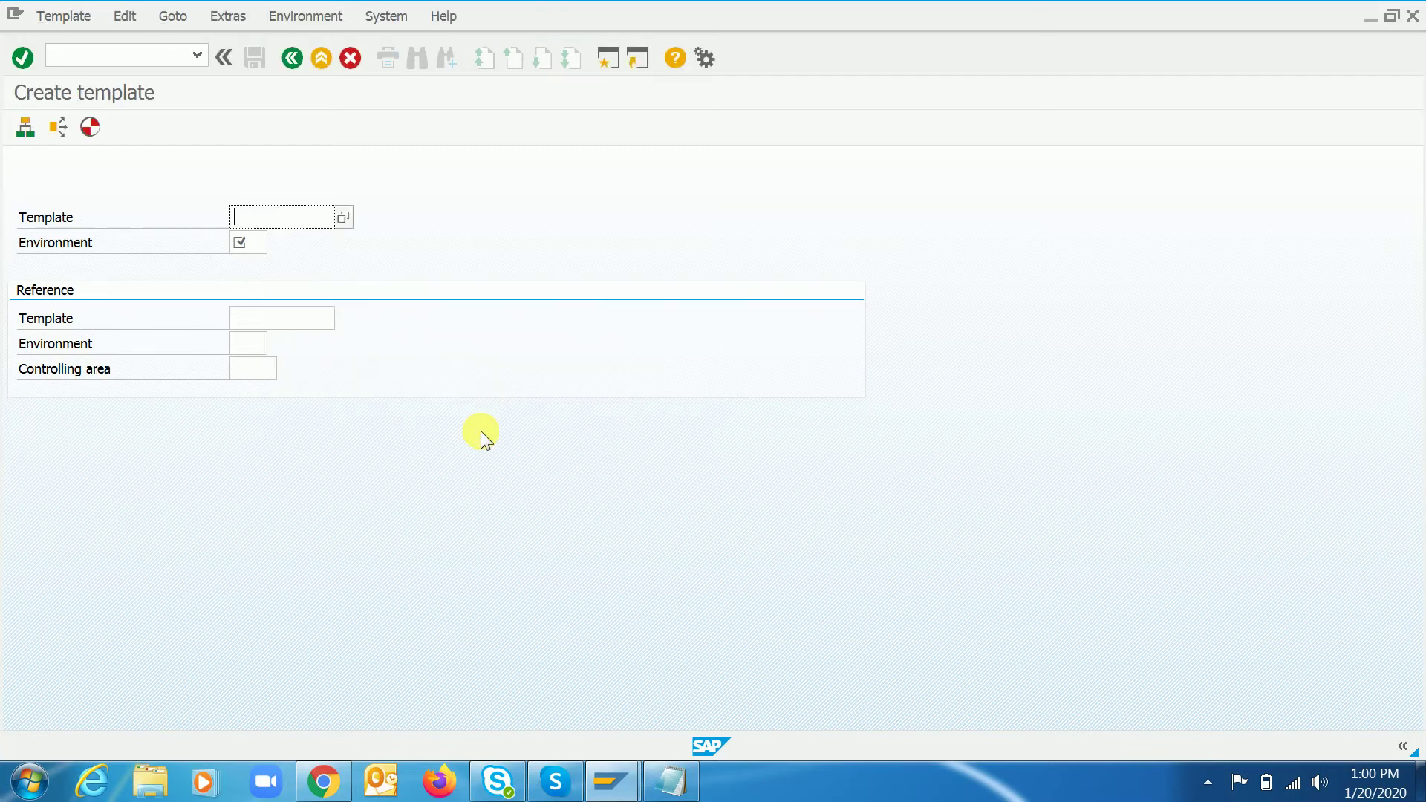
- Name the template RC3 and assign environment 001 from the environment list
text(RC3)
key(Tab)
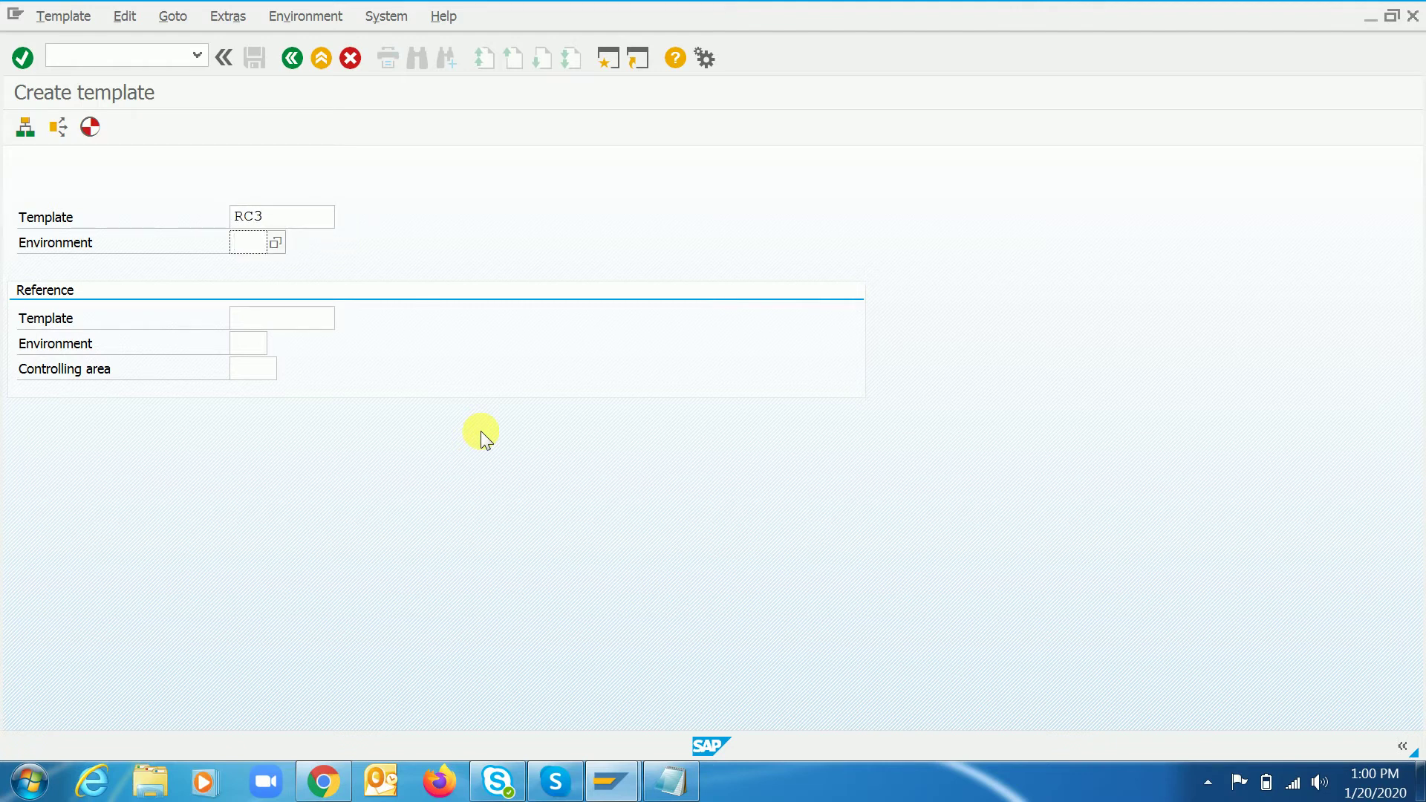
key(F4)
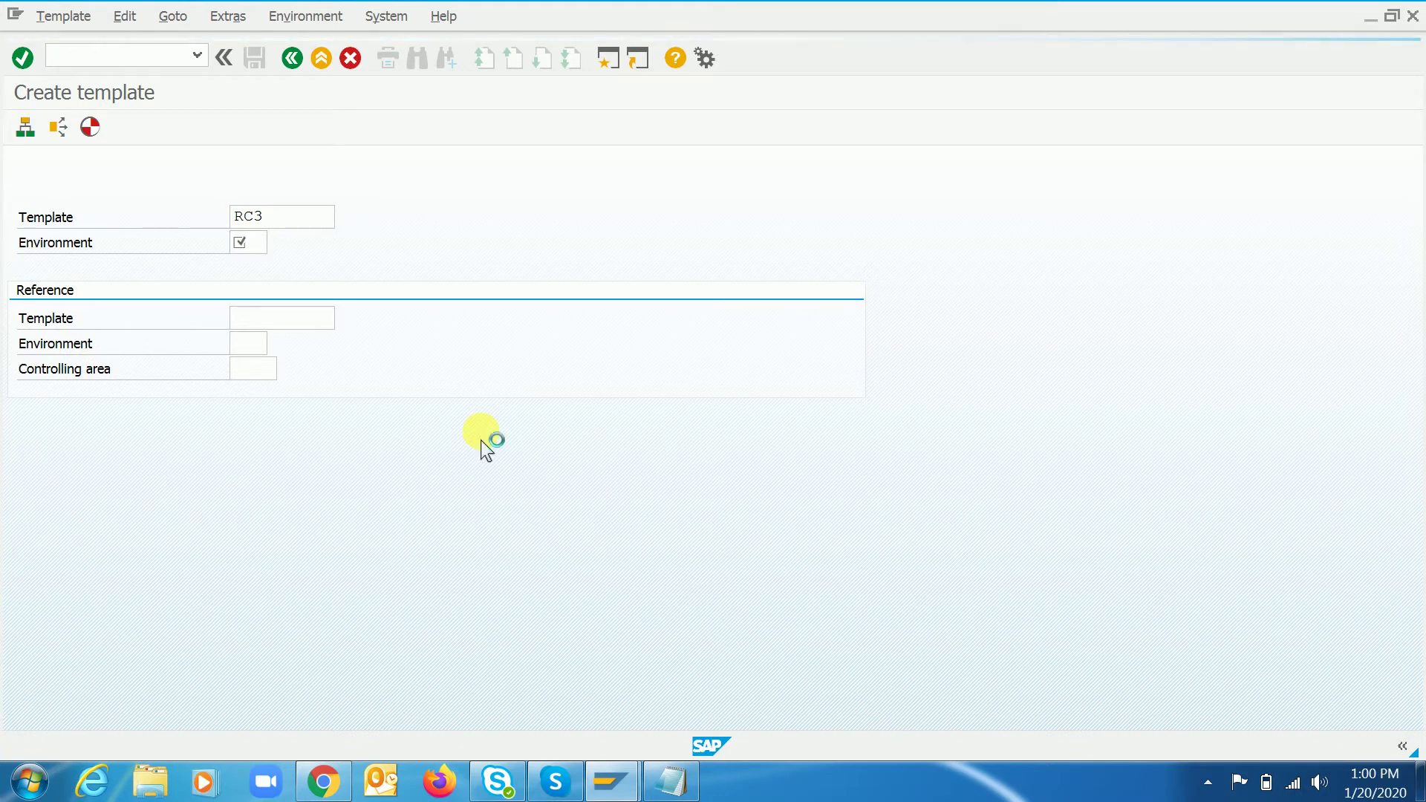
drag(256, 104, 543, 92)
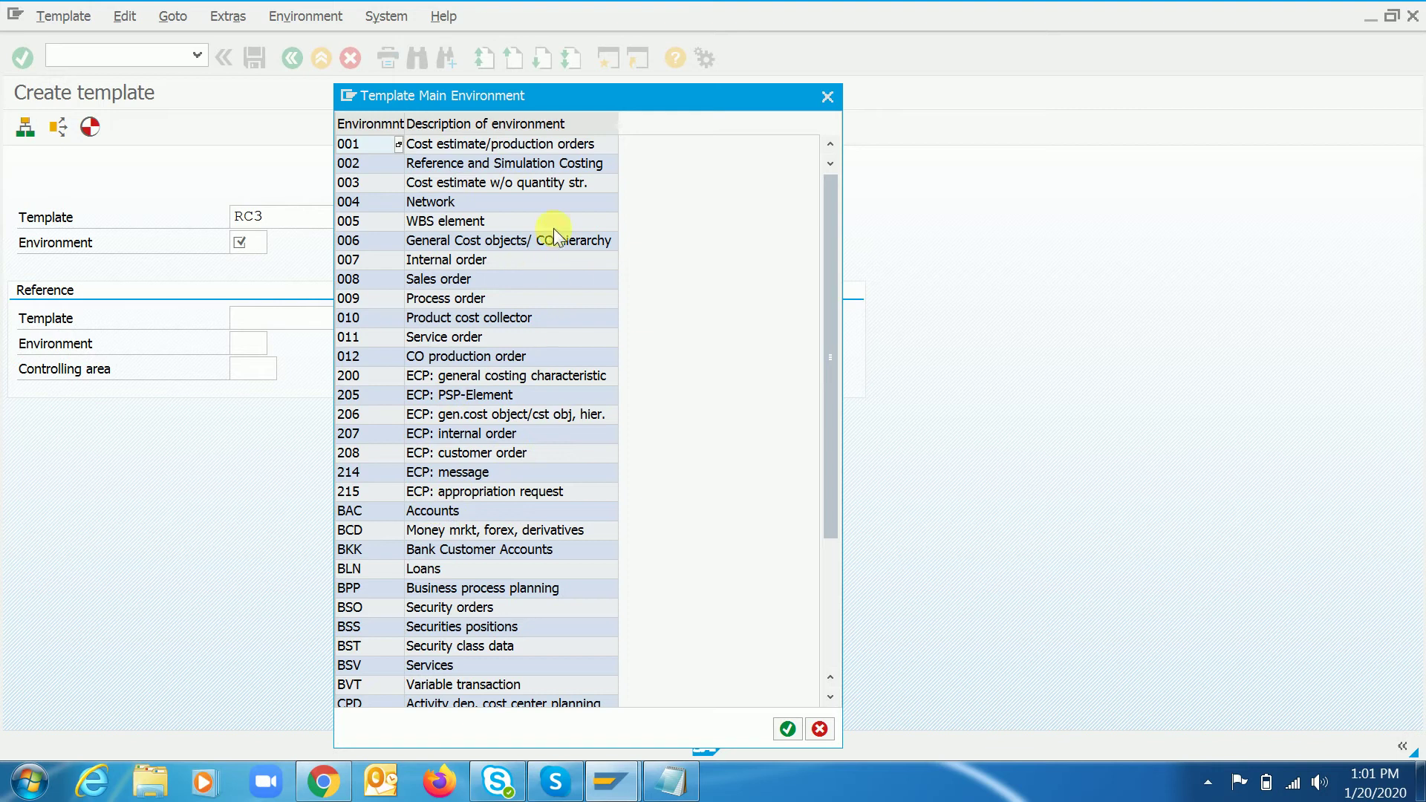
click(438, 149)
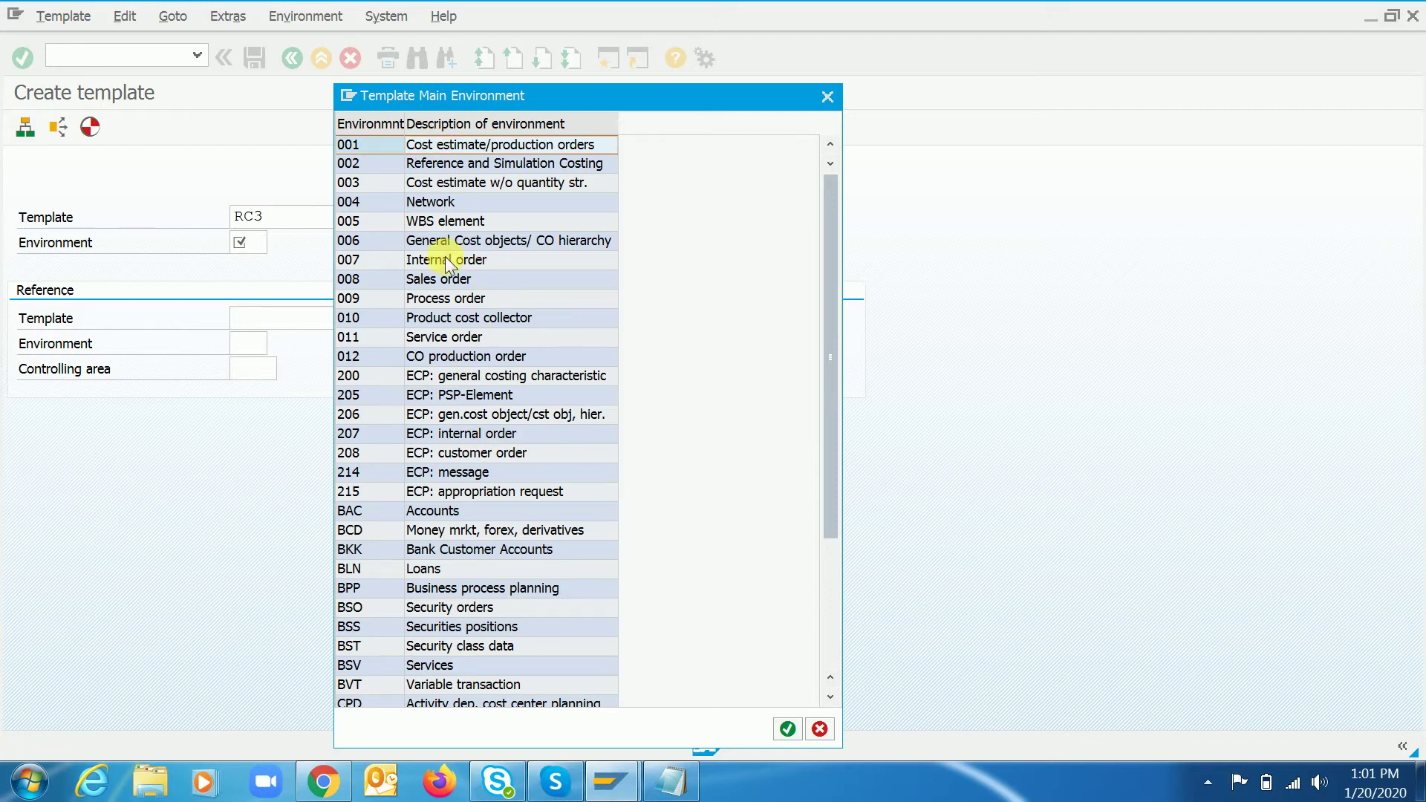
click(454, 278)
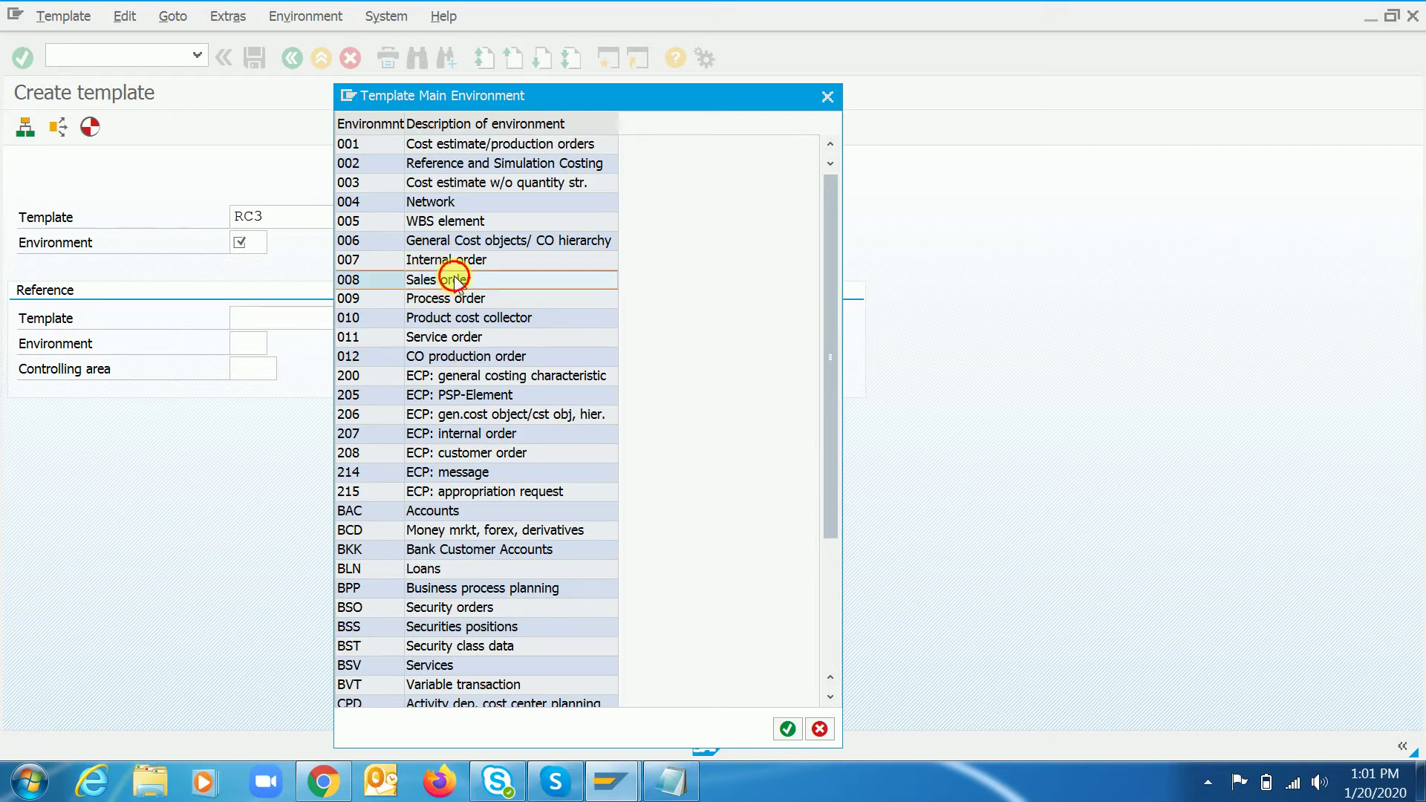
click(453, 301)
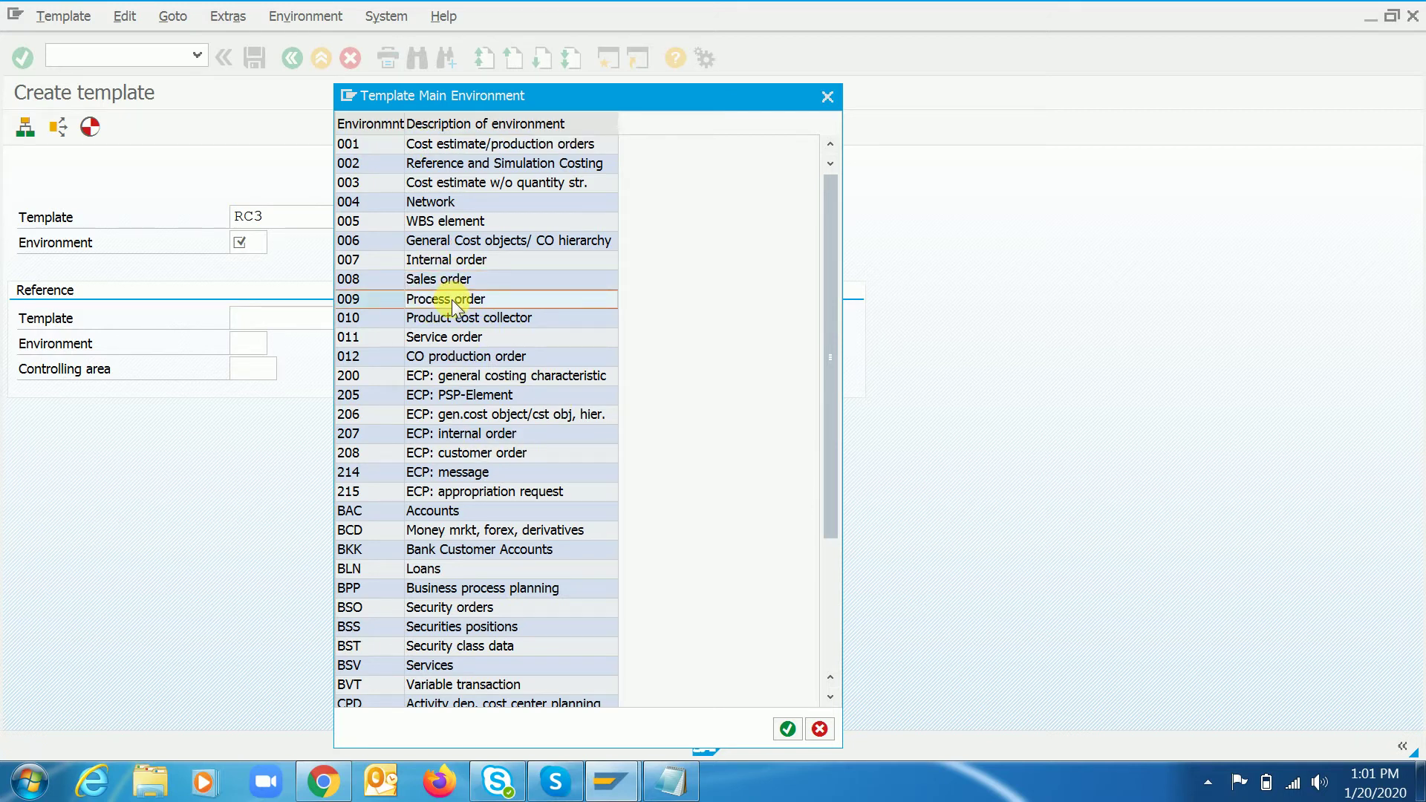
click(454, 259)
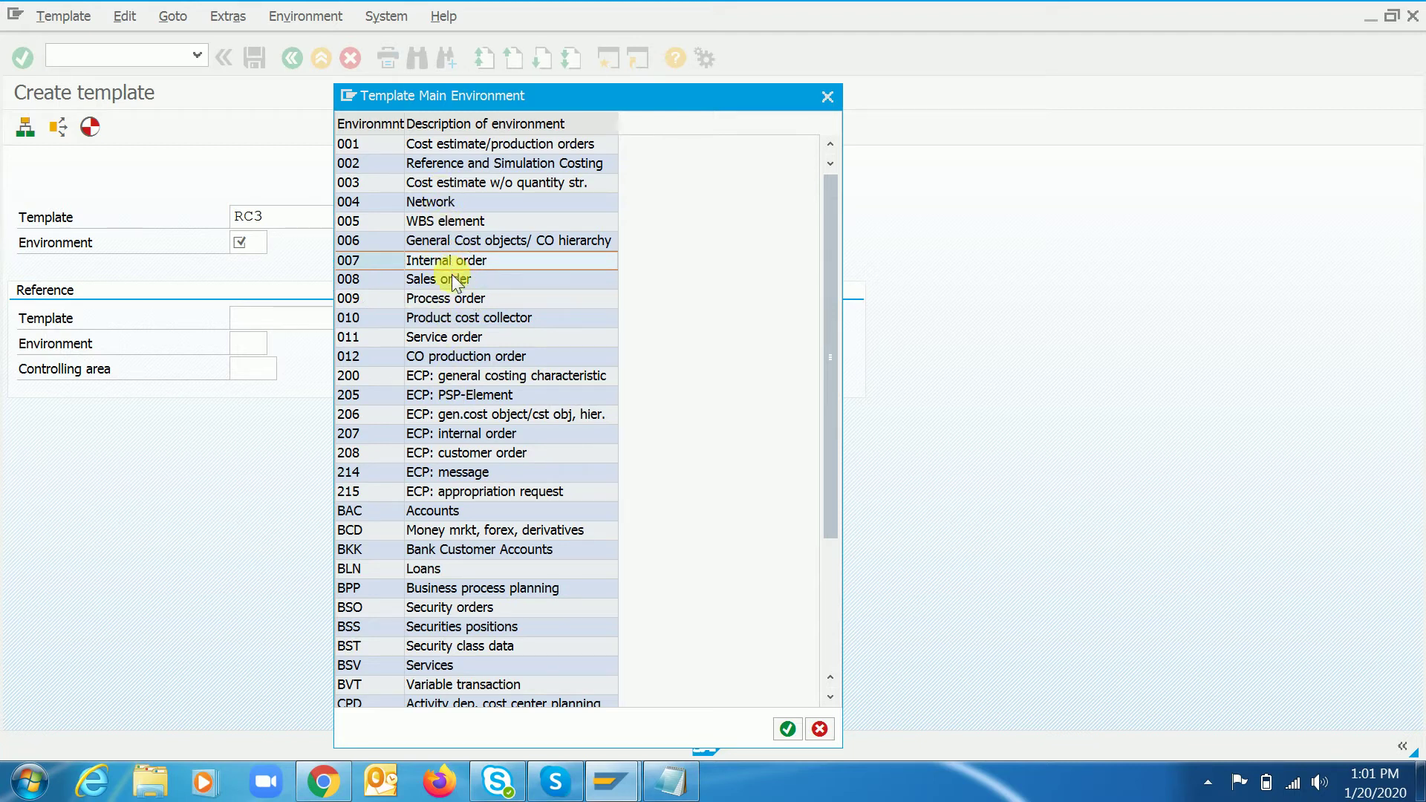
click(474, 146)
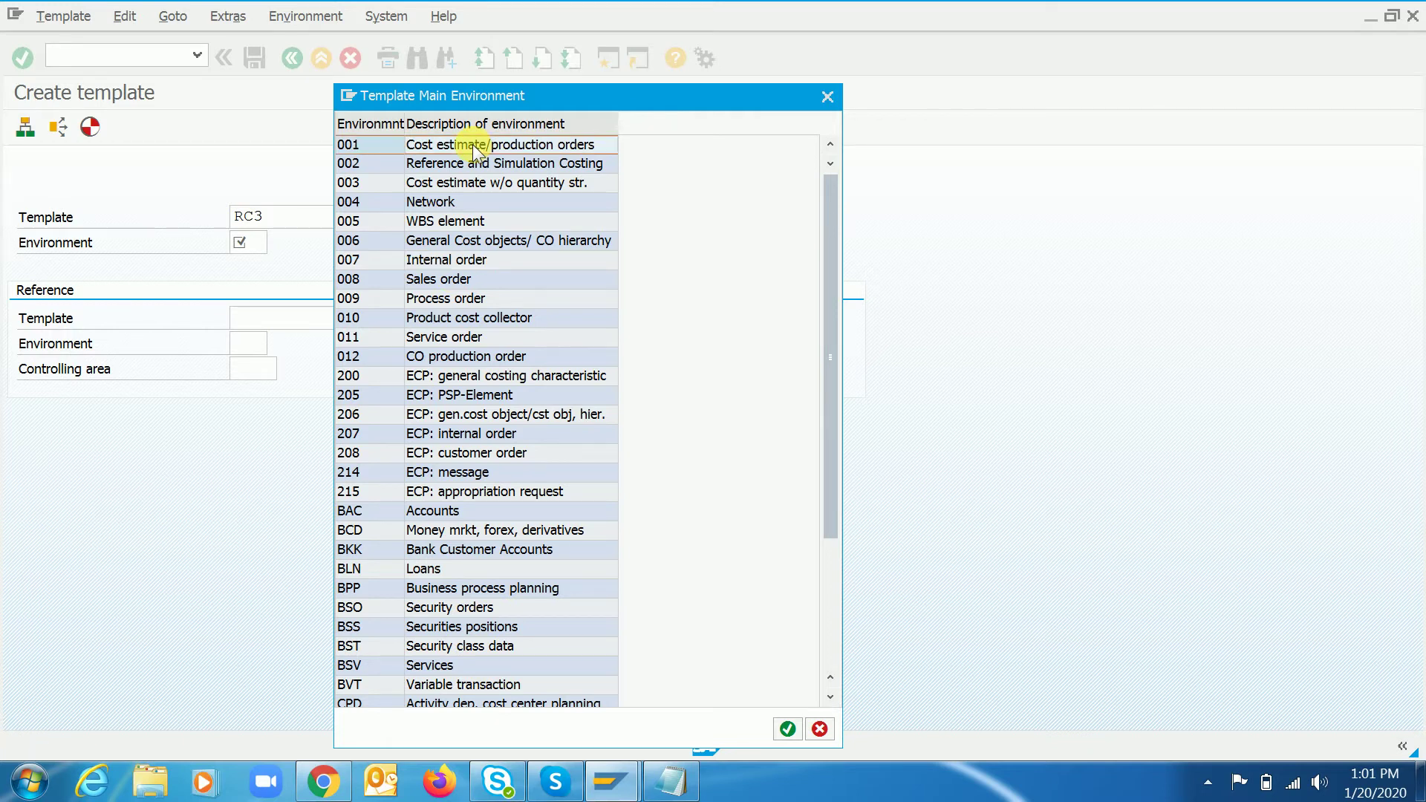
double_click(474, 146)
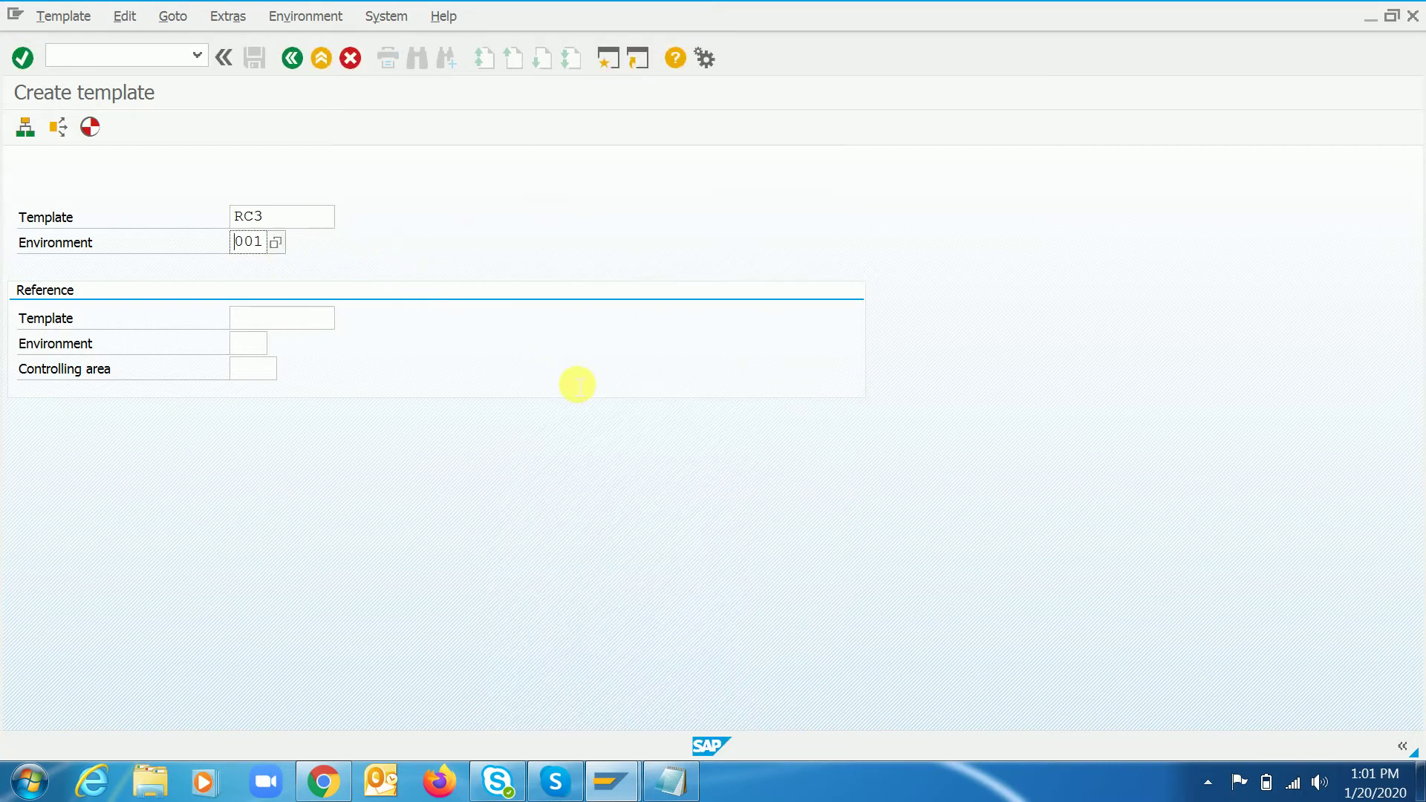
key(Return)
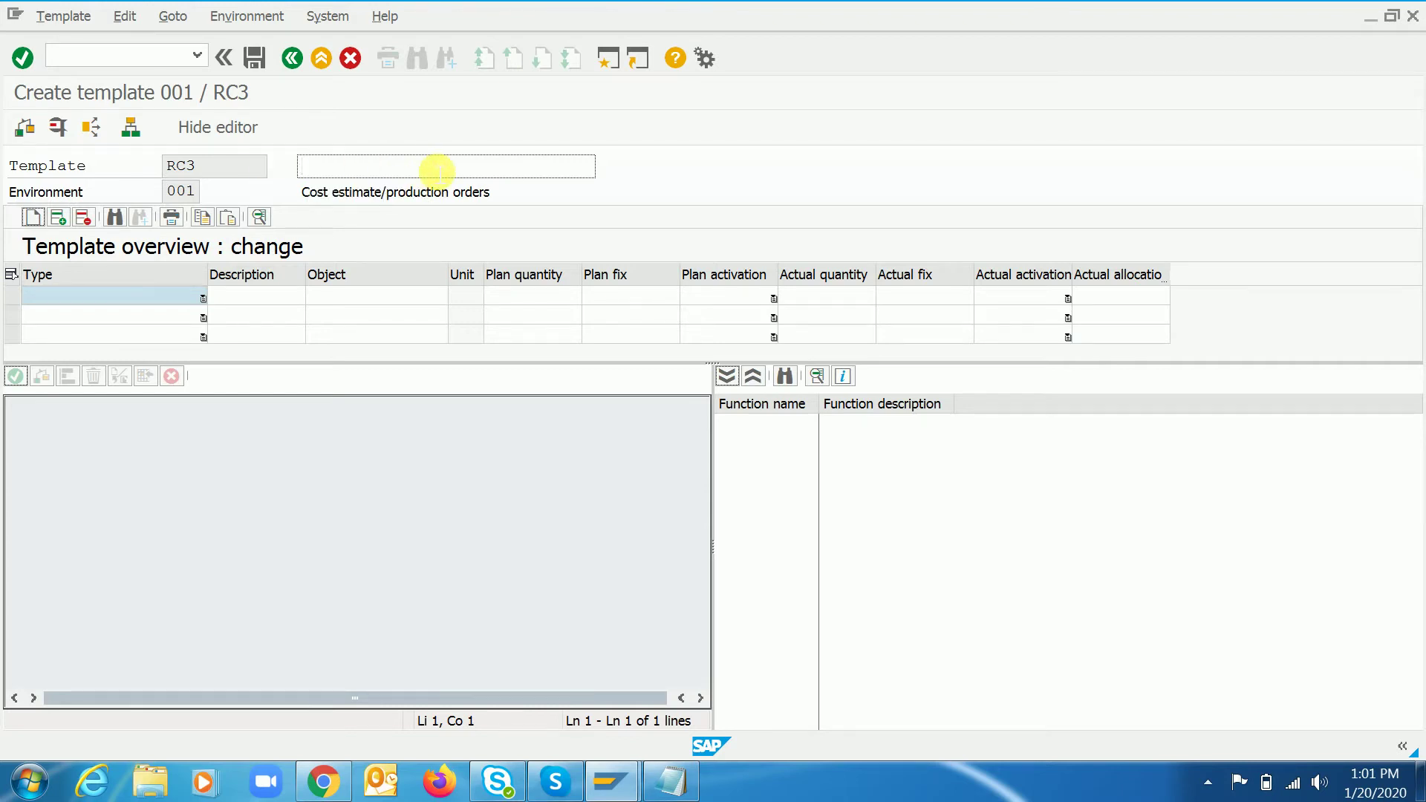
- Describe template RC3 as 'RC - Testing' and set row 1's type to Cost Center/Activity Type
text(RC - Tes)
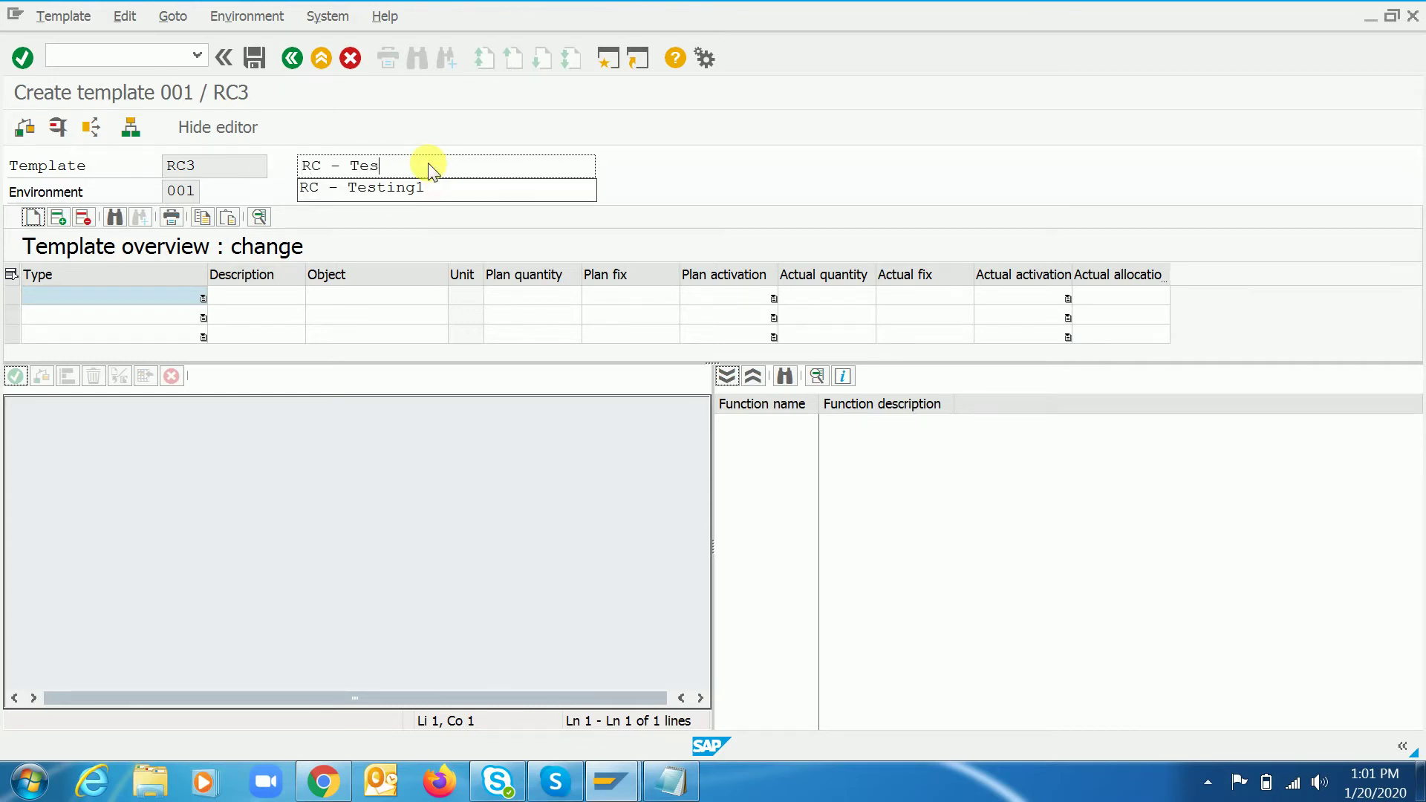
text(ting)
key(Return)
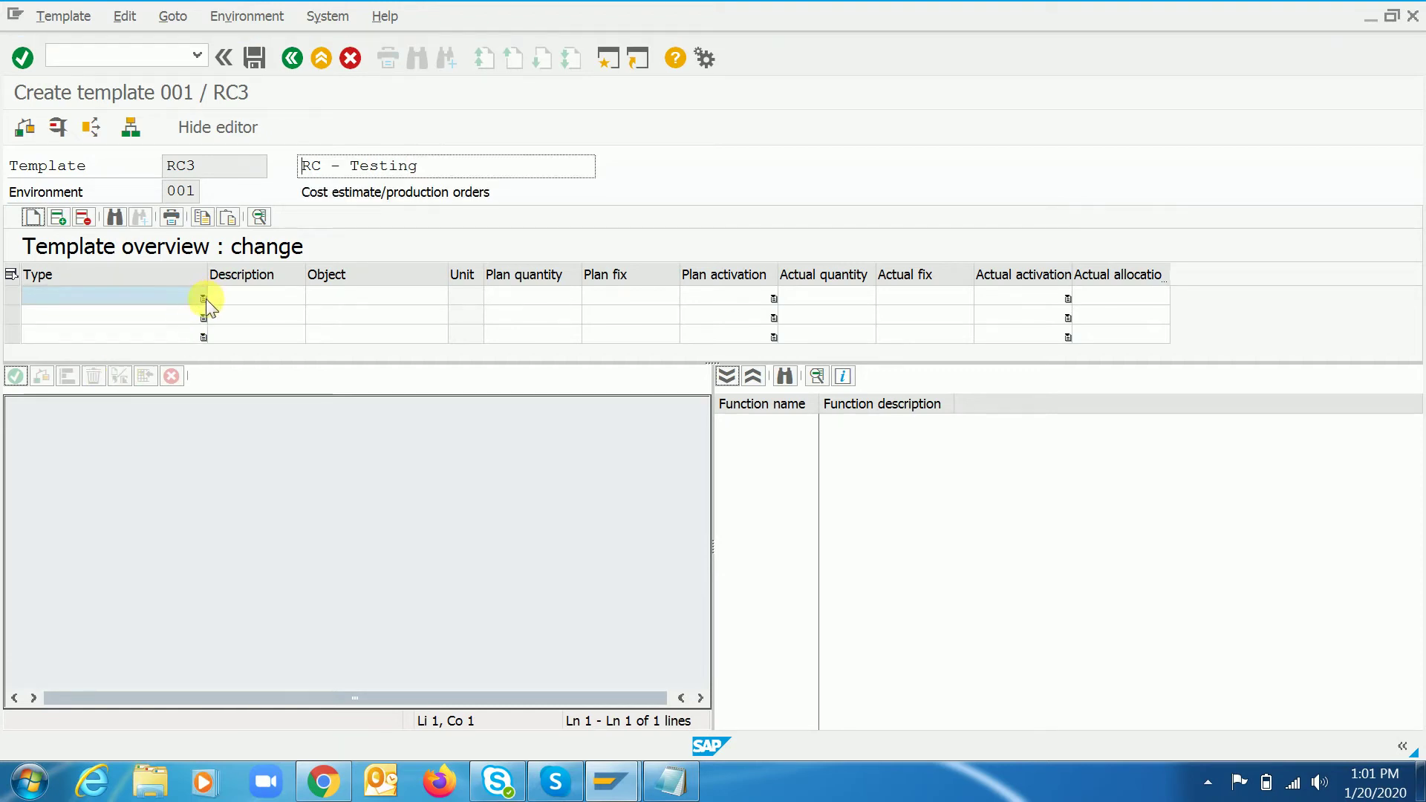
click(204, 298)
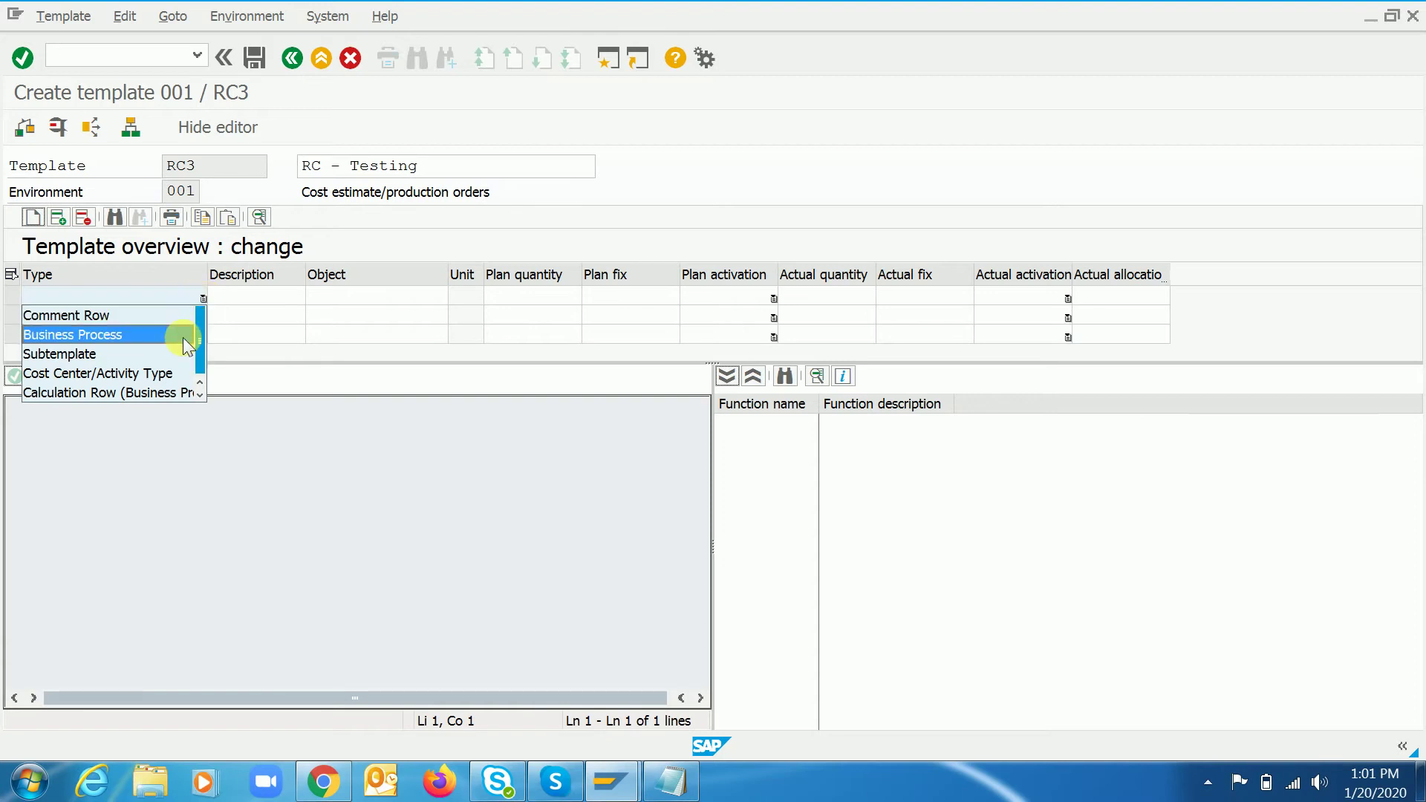
click(144, 373)
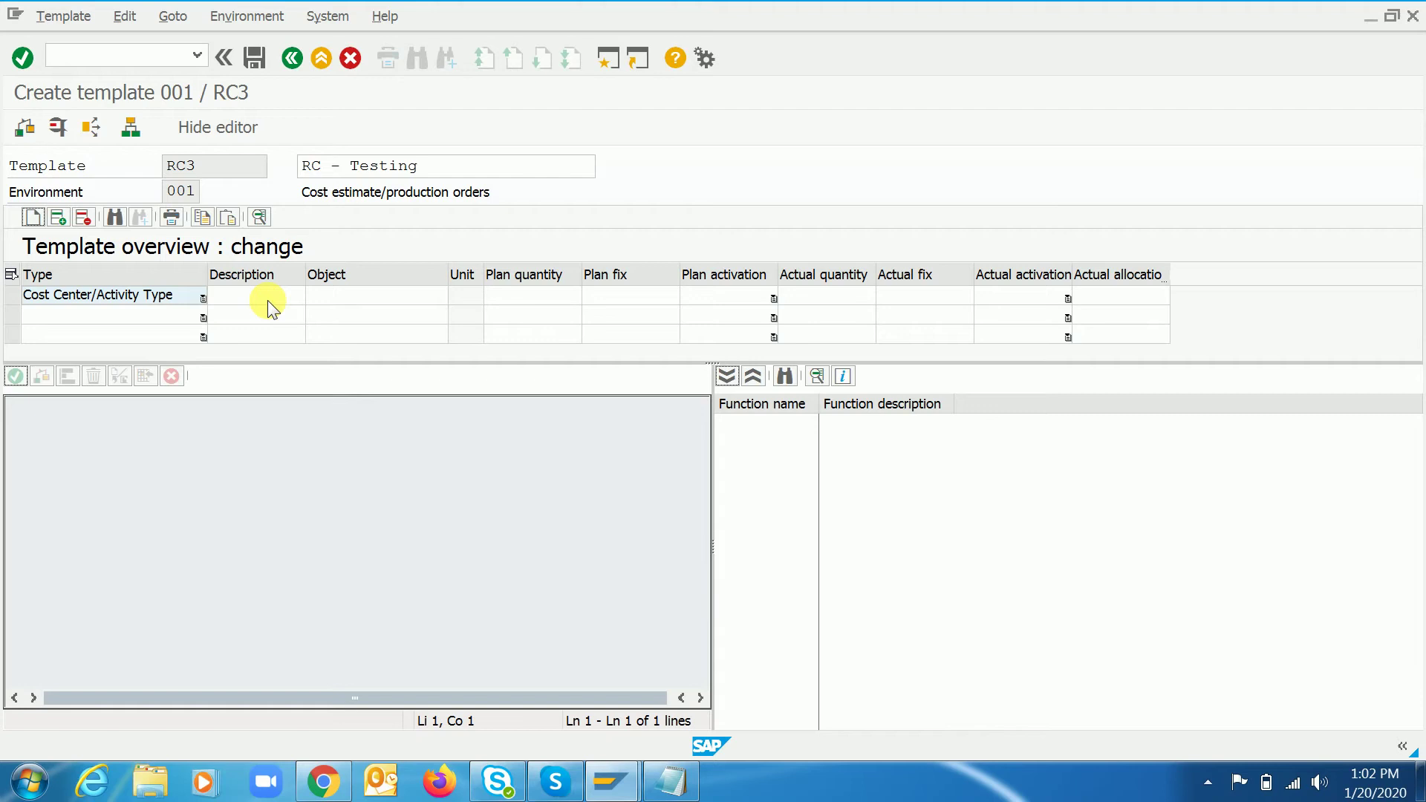
- Keep row 1 as Cost Center/Activity Type and enter its description RC1
click(202, 300)
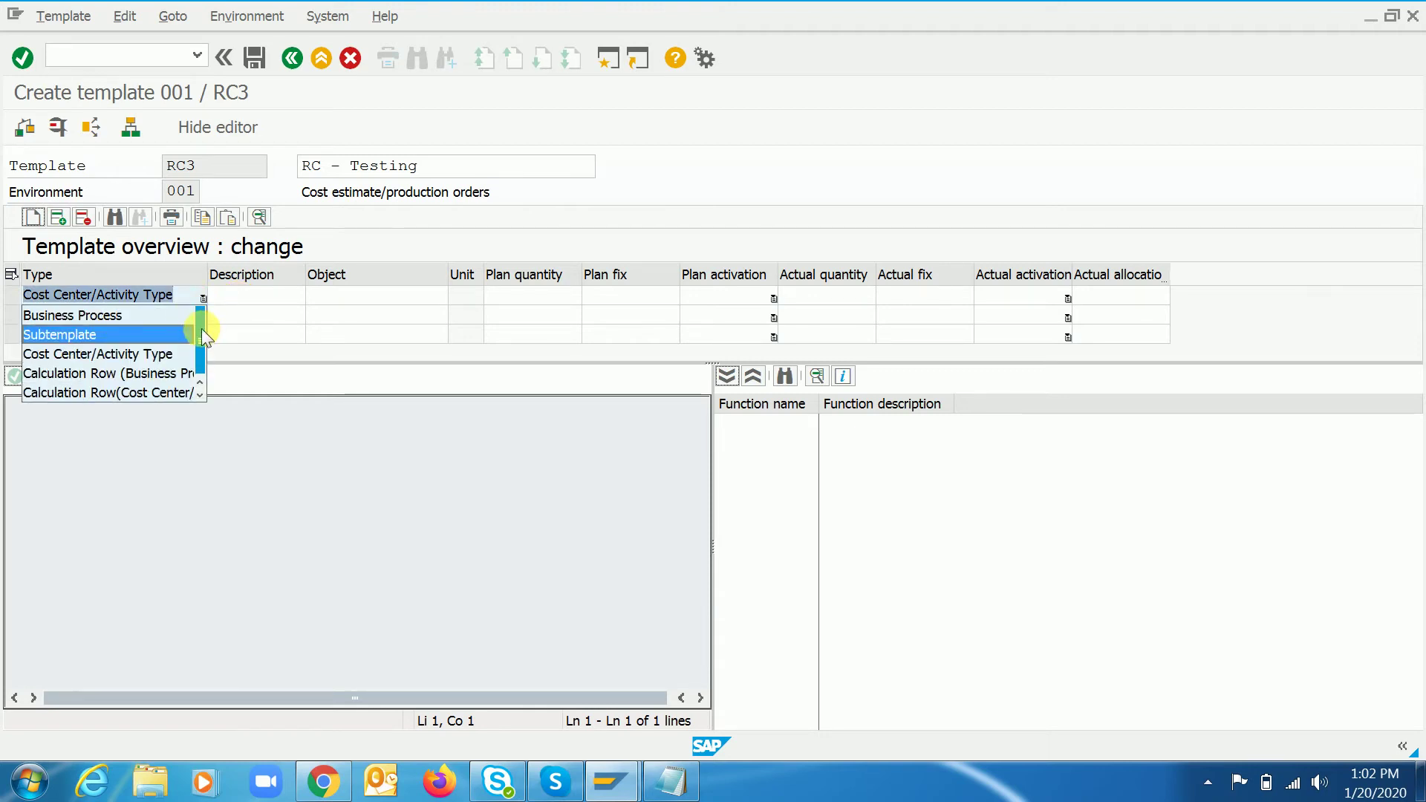
click(77, 354)
click(250, 297)
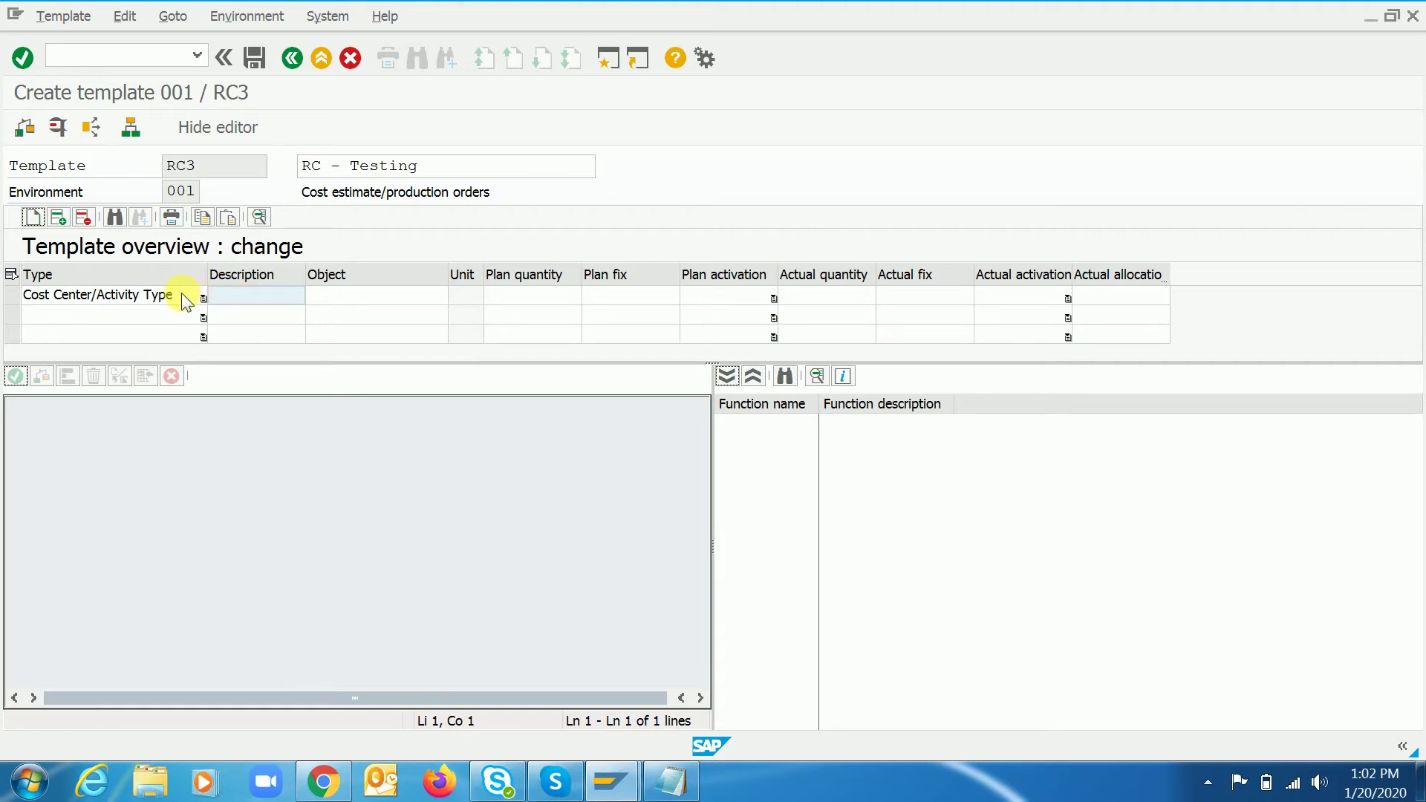
click(261, 301)
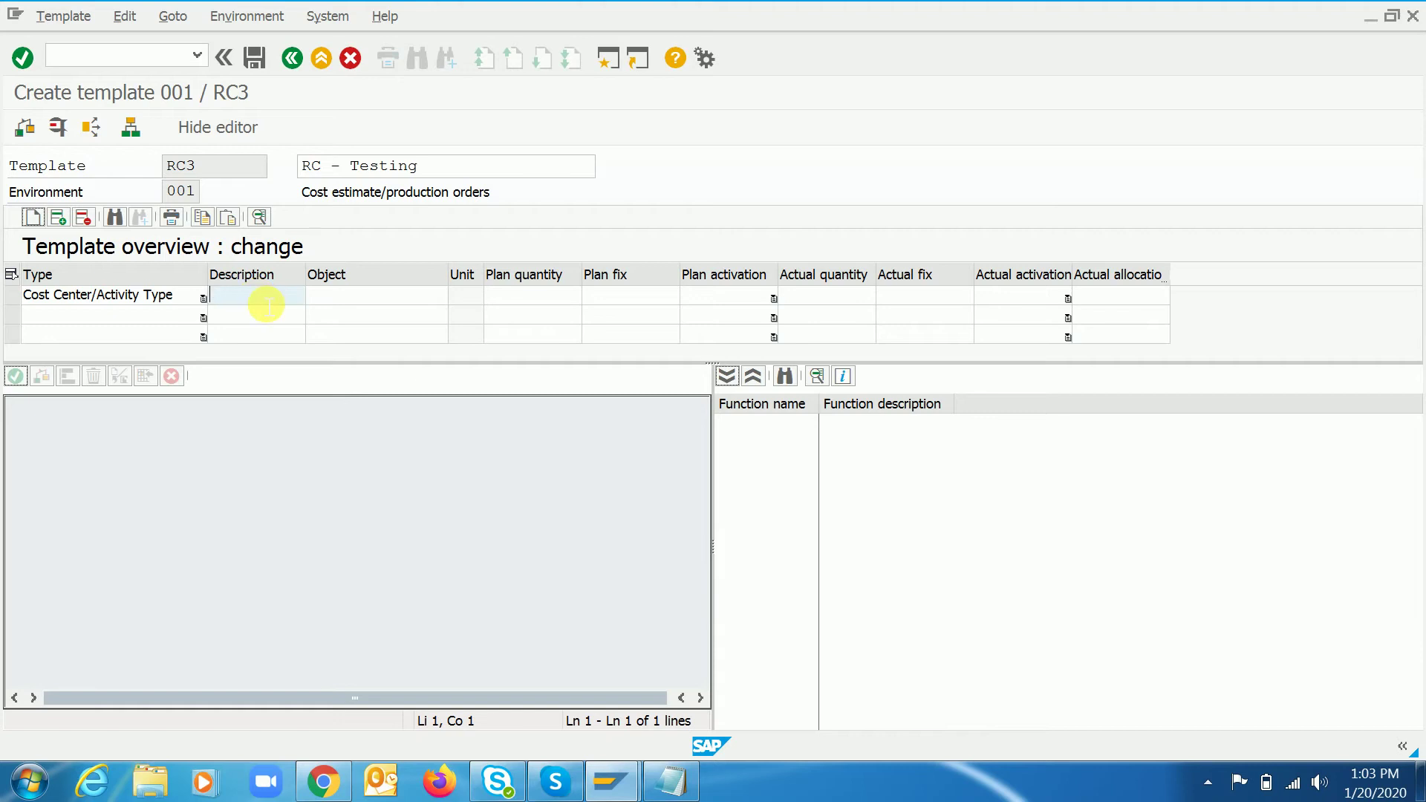
text(RC1)
key(Tab)
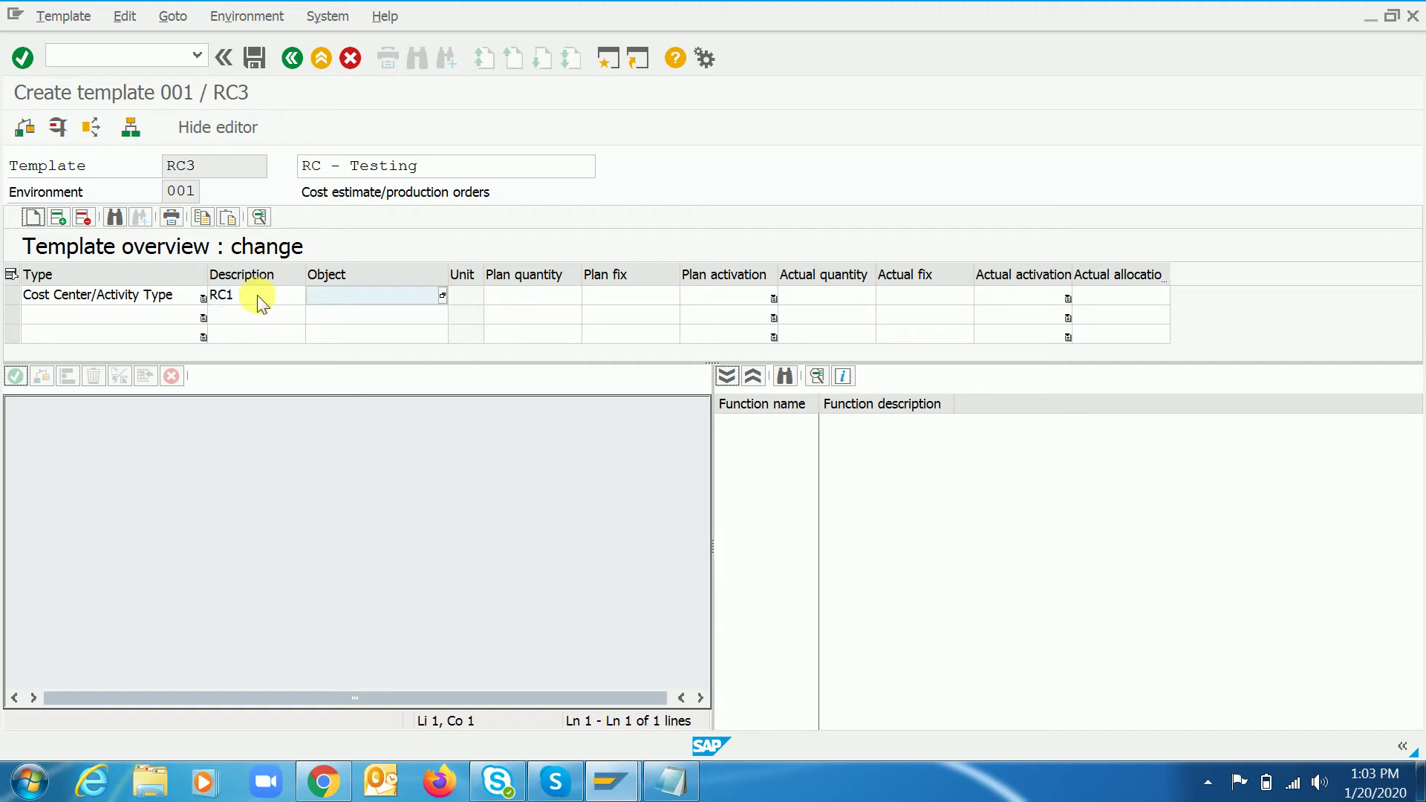
- Start row 1's Object formula as 'SenderCostCenter =' and open a second SAP session
double_click(378, 296)
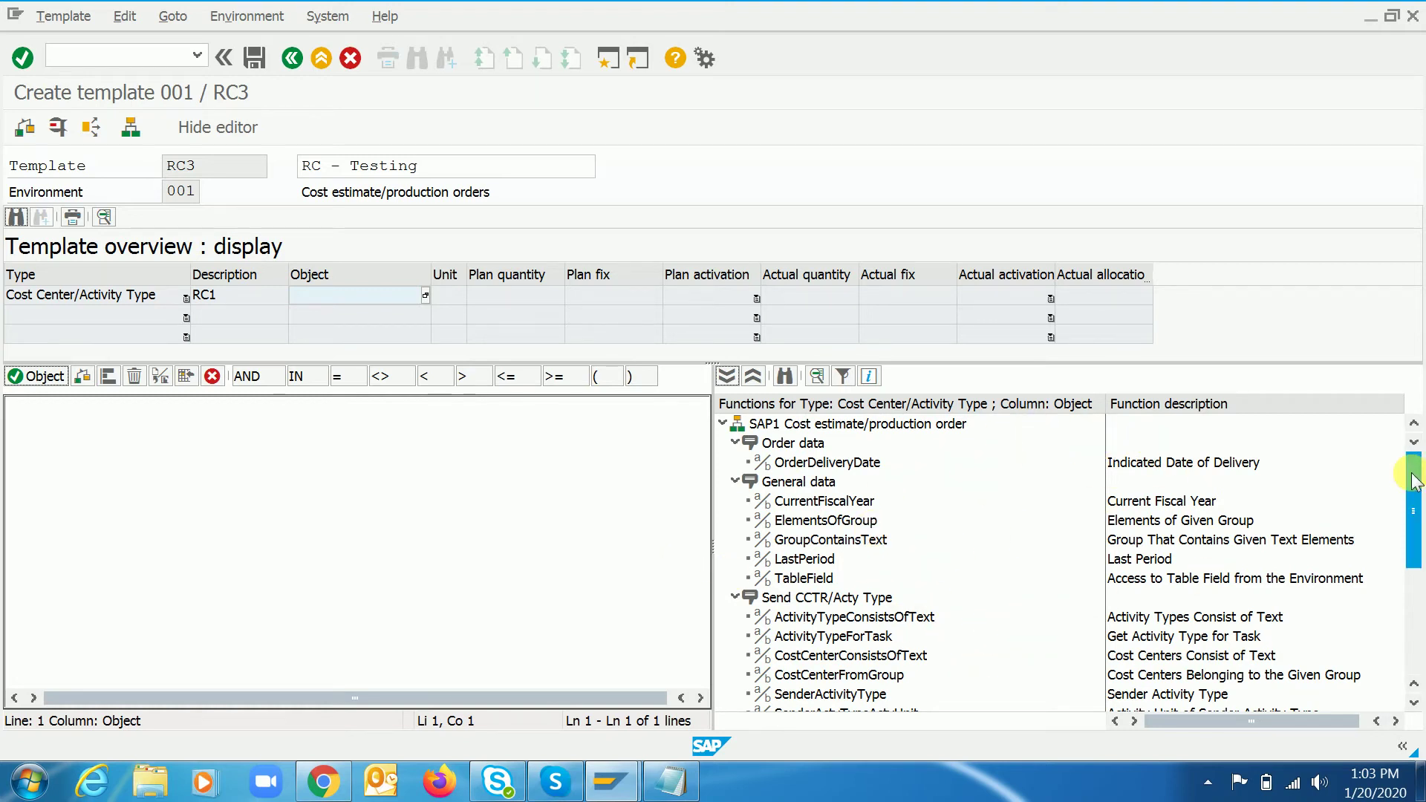
drag(1413, 485, 1415, 528)
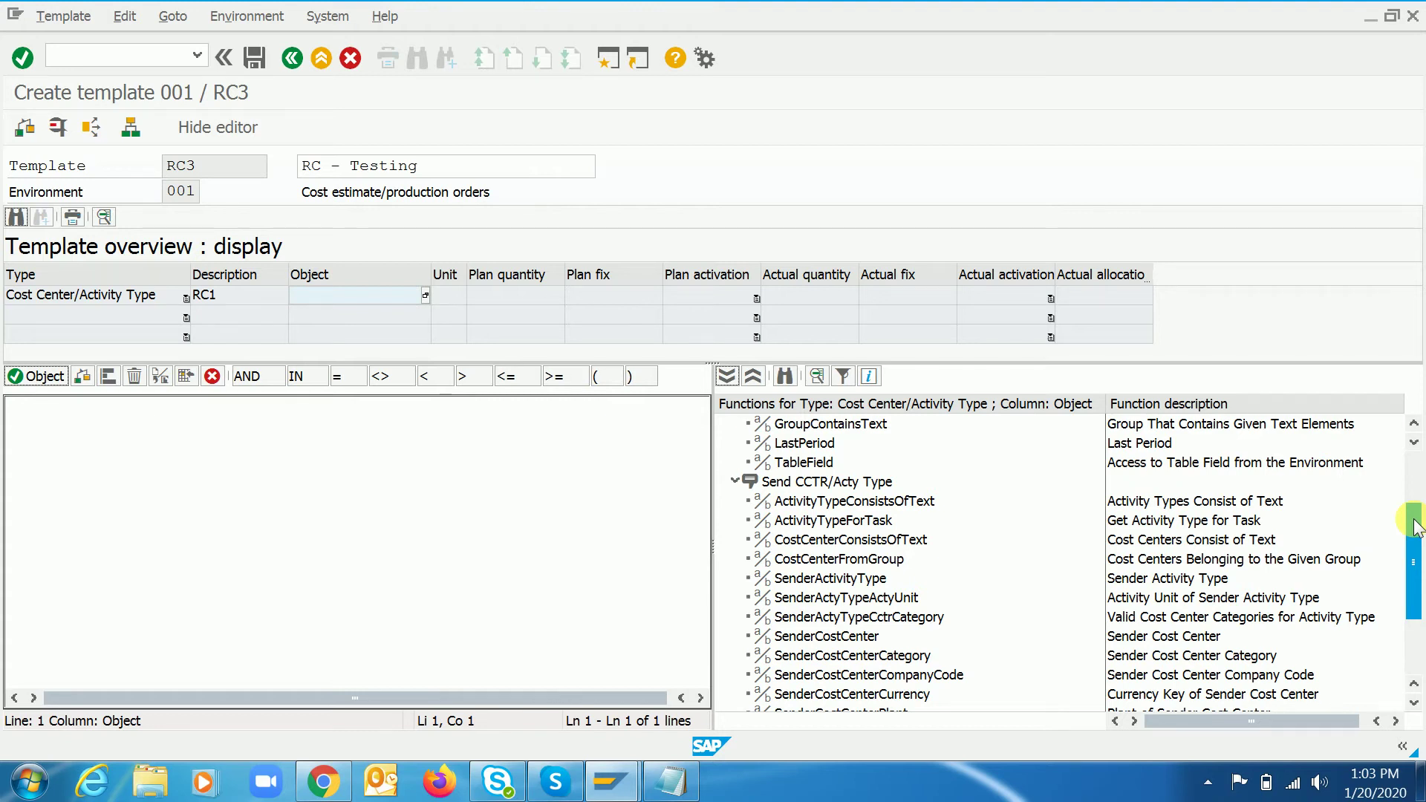
click(822, 636)
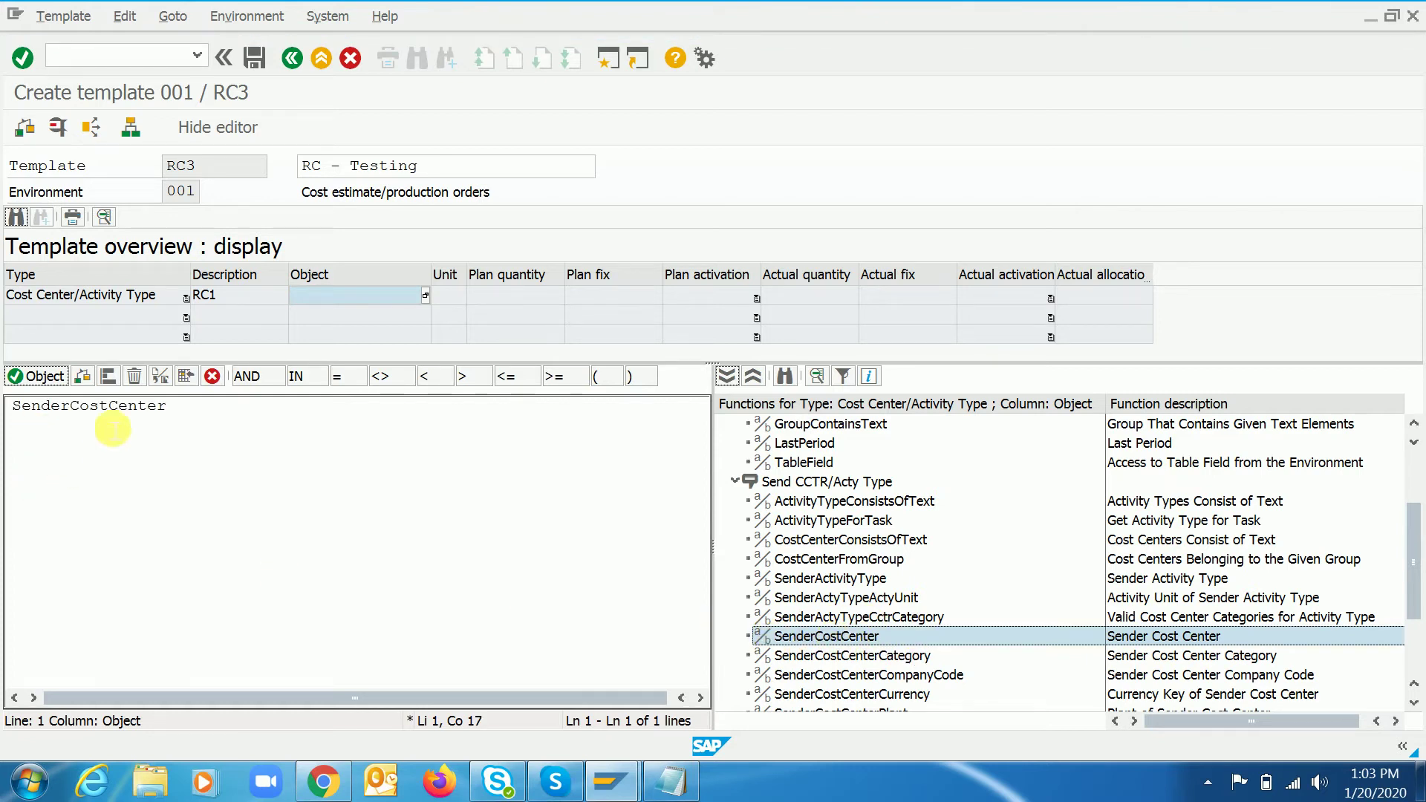
click(215, 414)
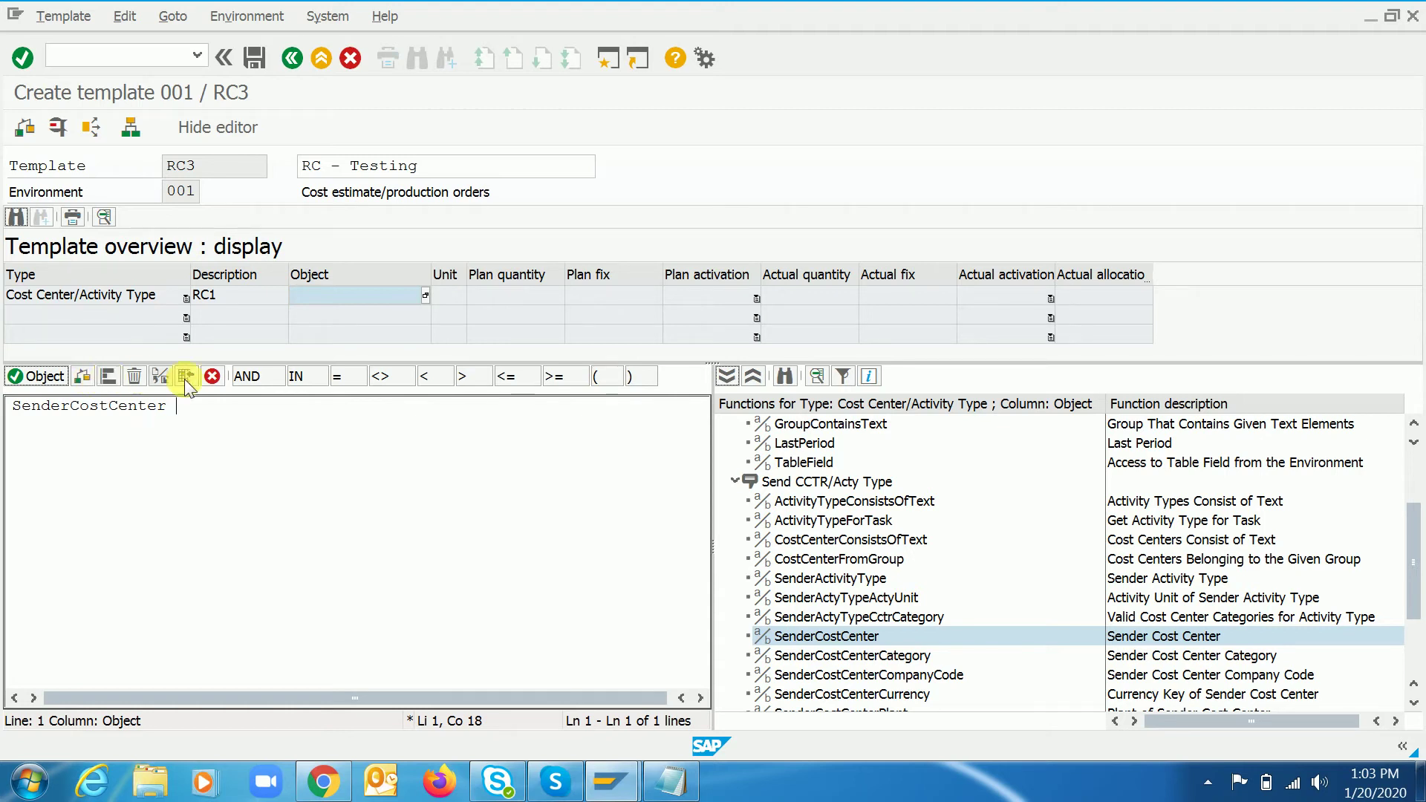
click(341, 380)
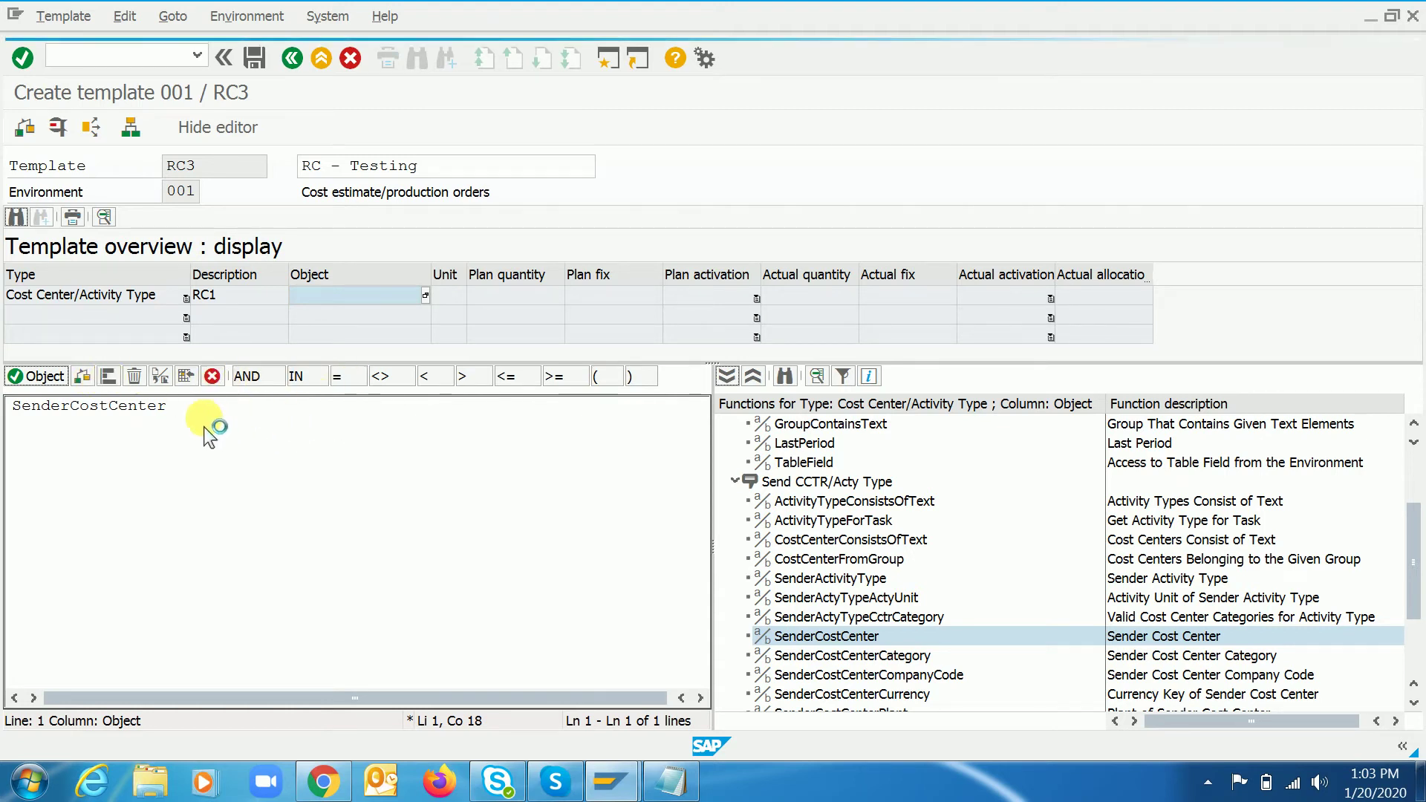
click(603, 60)
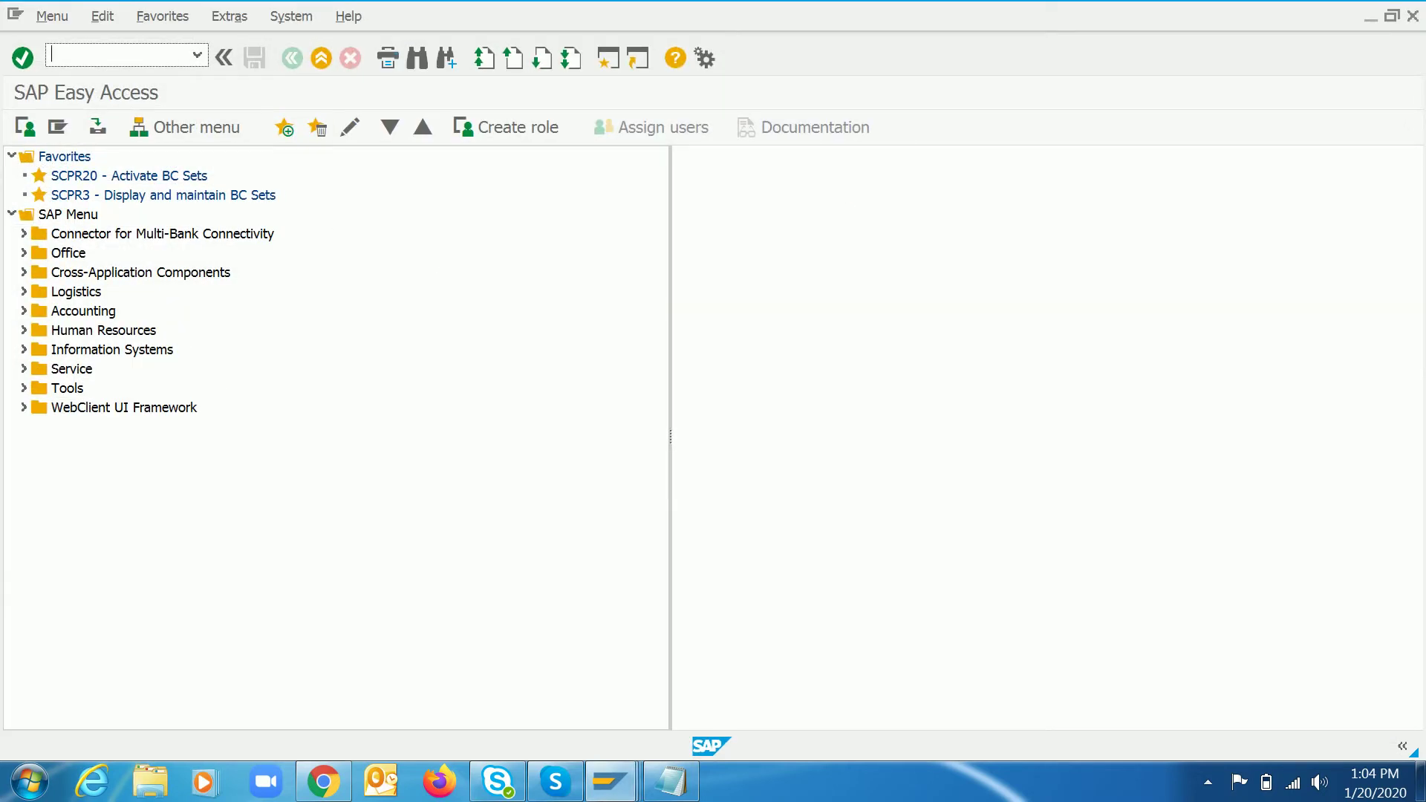
- Look up cost center 17101101 via KS03 and paste it after the equals sign
text(ks03)
key(Return)
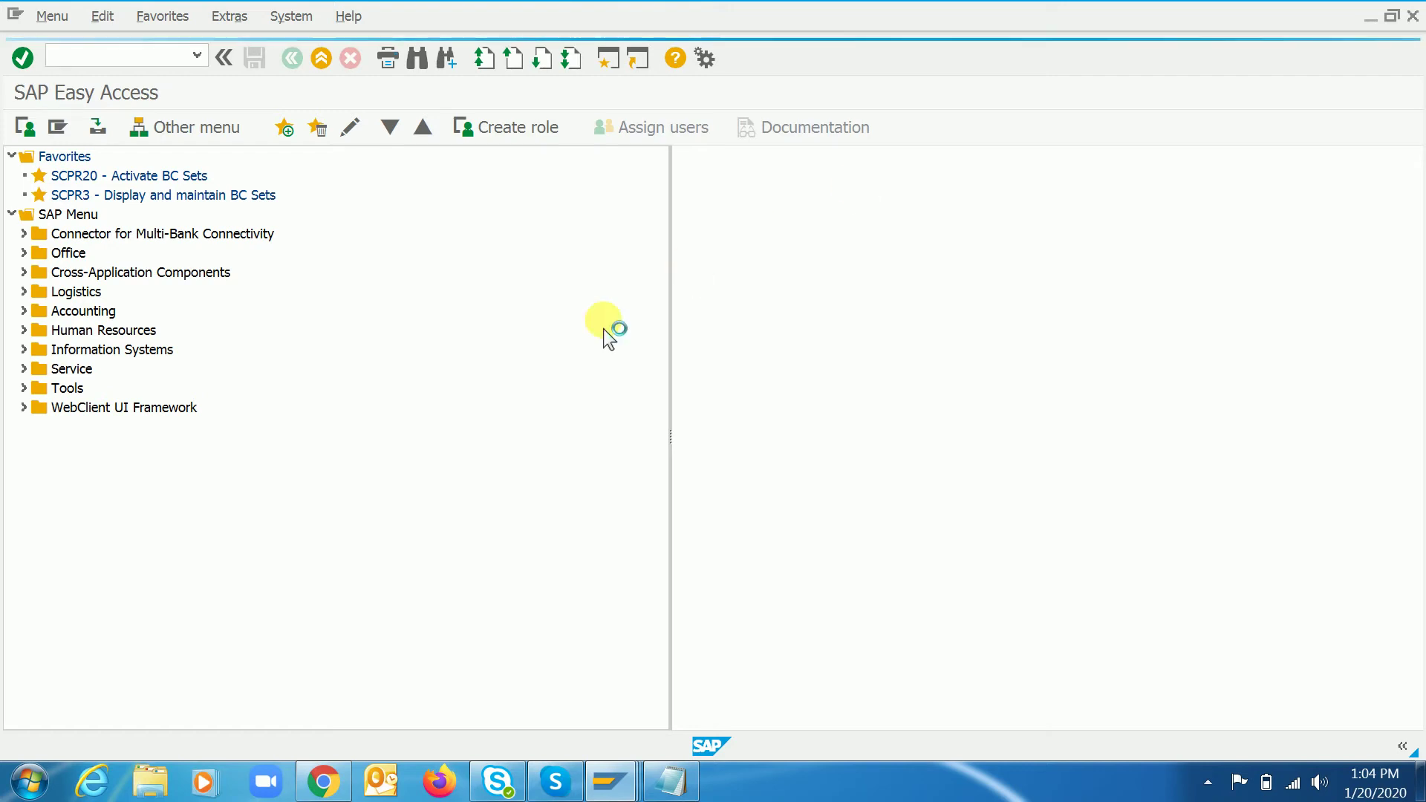
text(17101101)
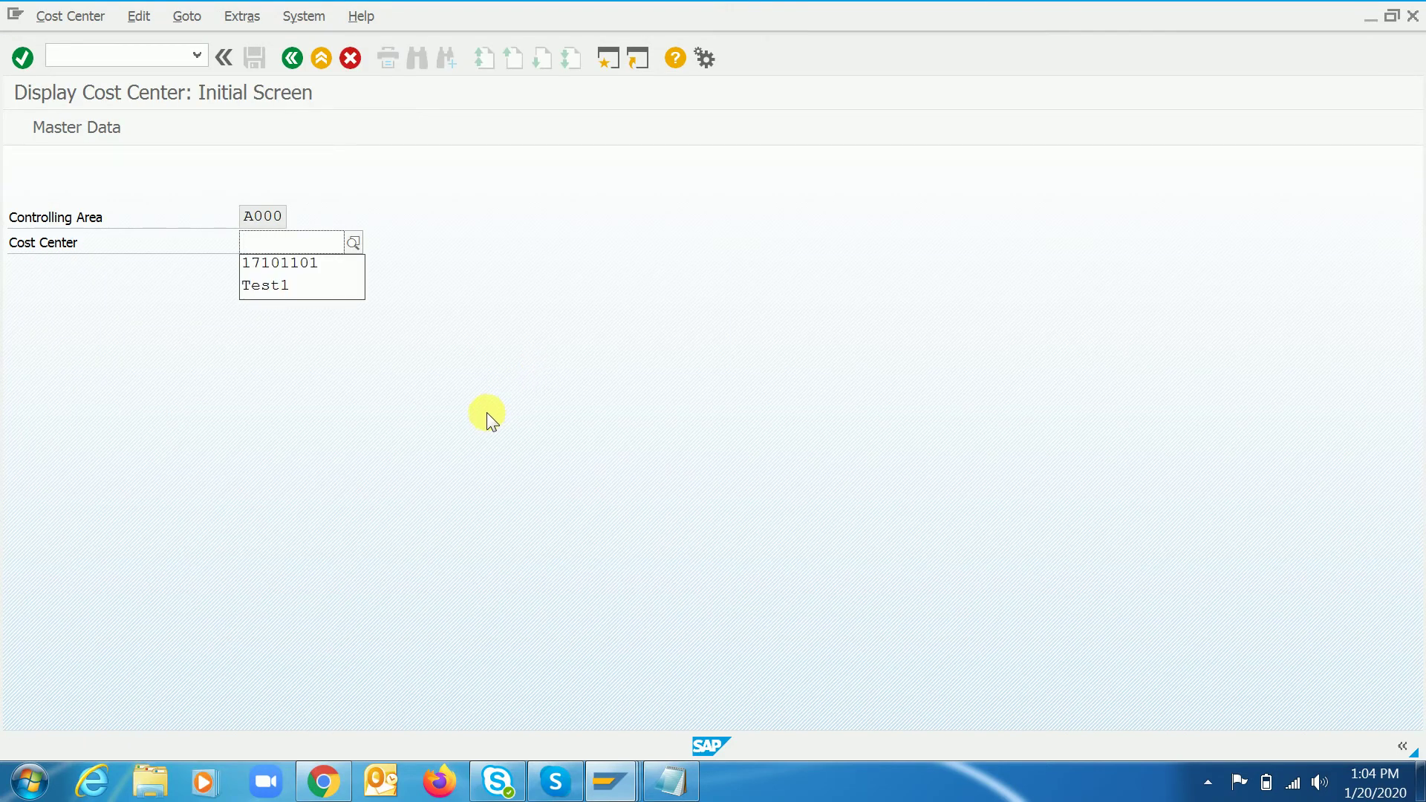
key(shift+Home)
key(ctrl+c)
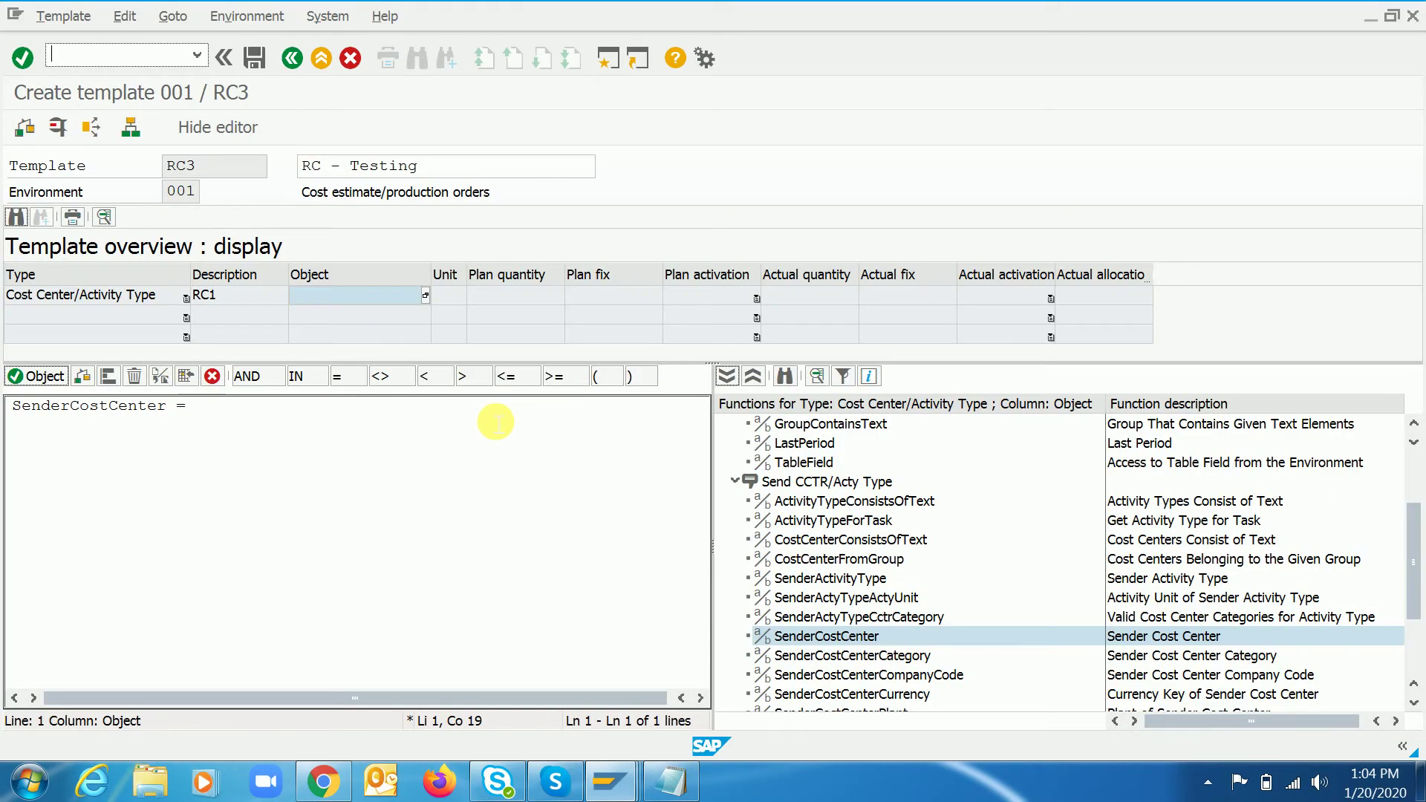
click(258, 413)
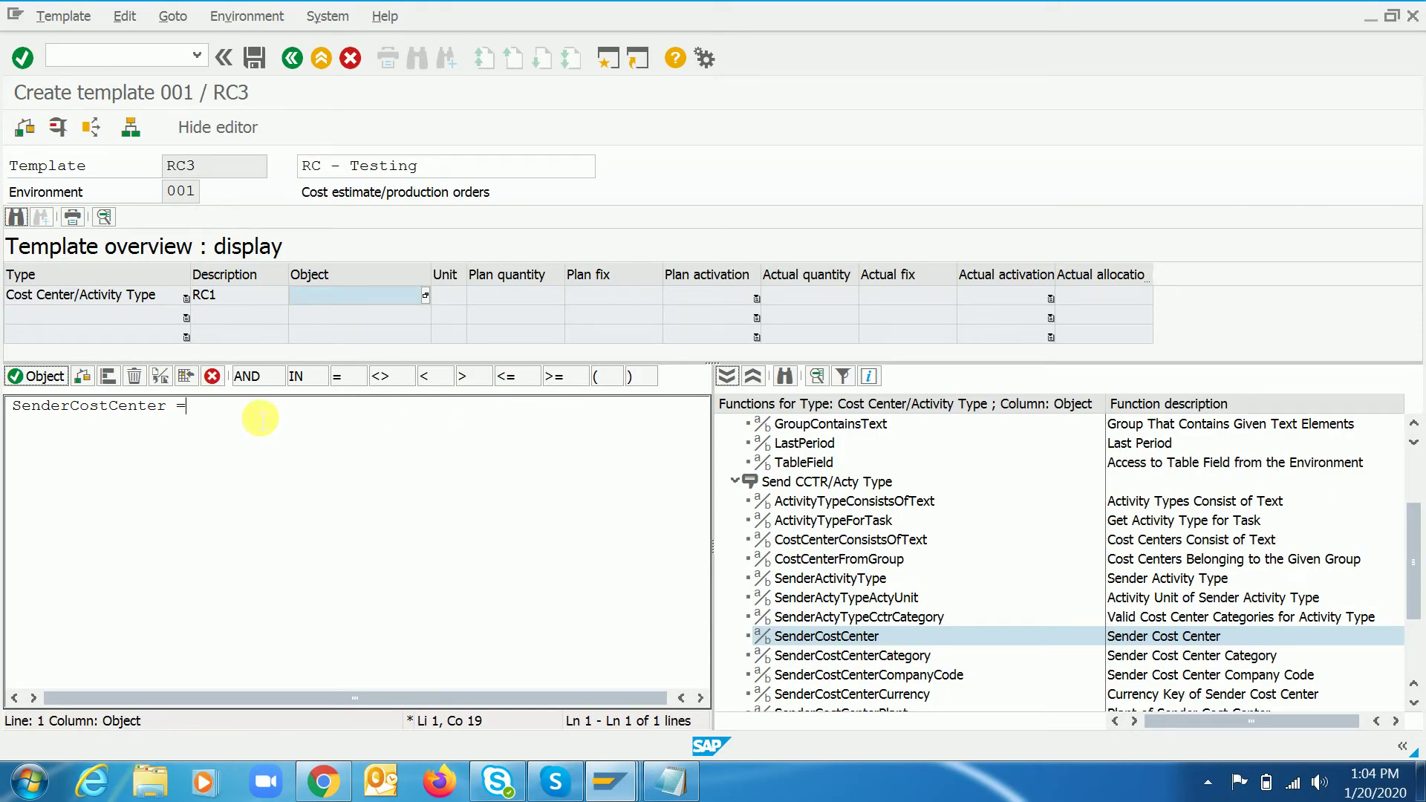
key(ctrl+v)
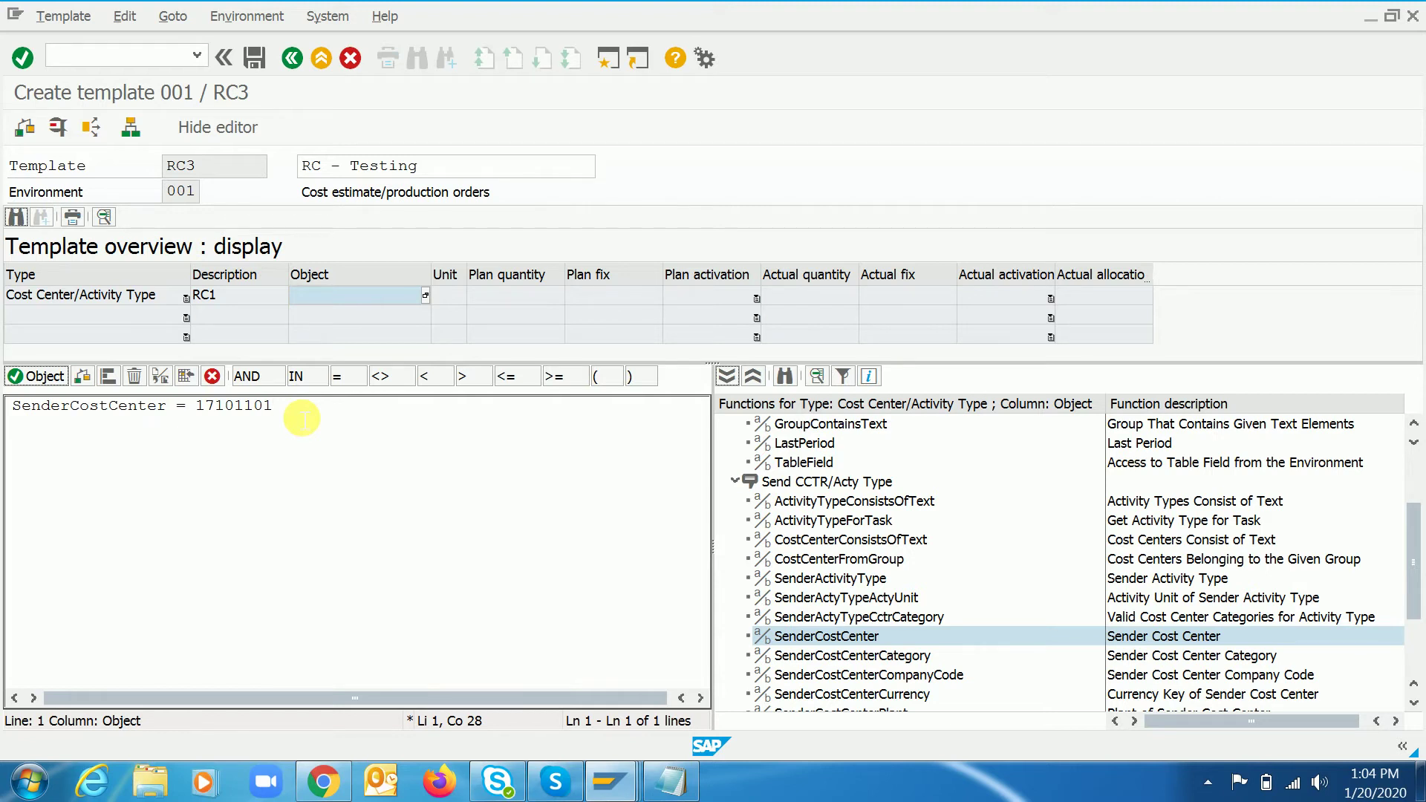
- Extend the formula with 'AND SenderActivityType ='
click(252, 376)
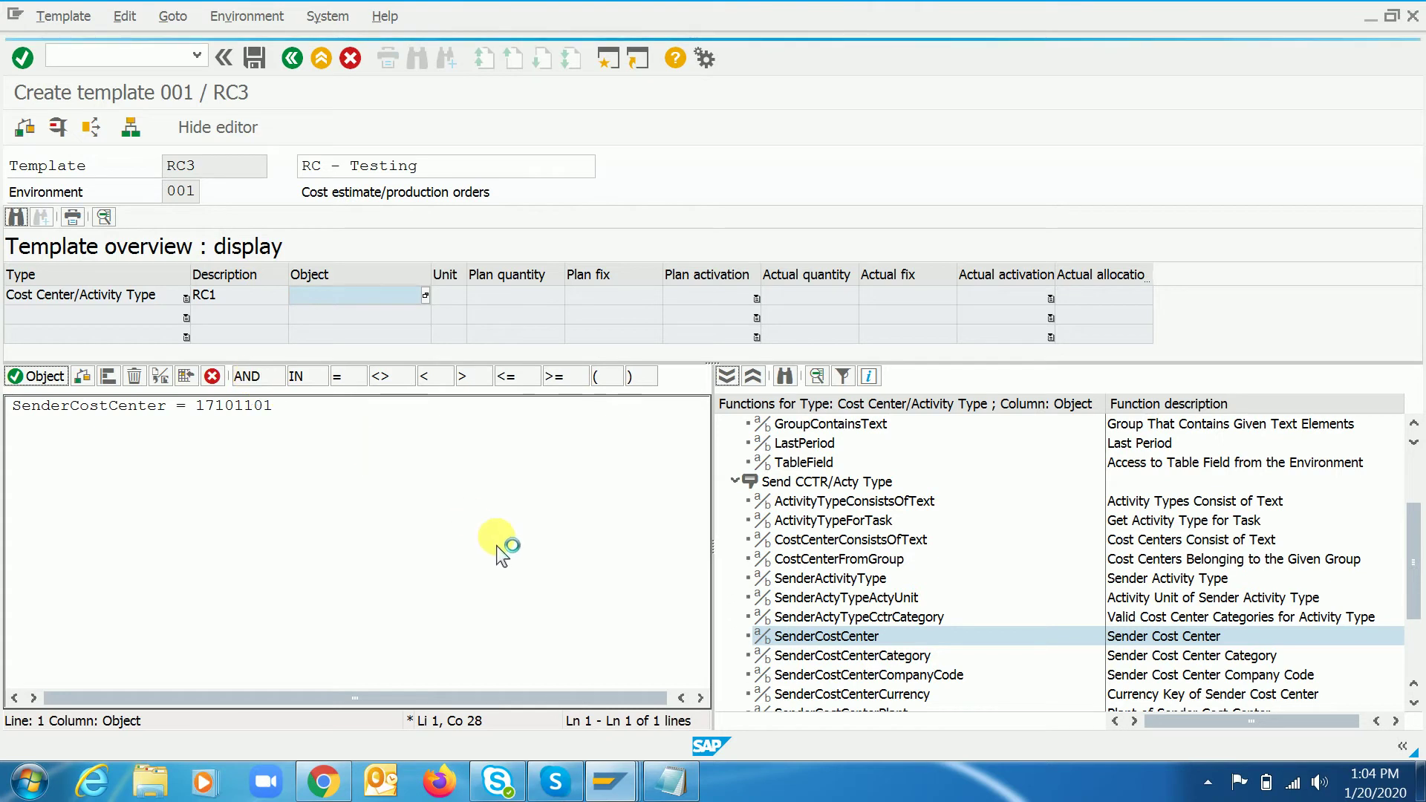
click(821, 579)
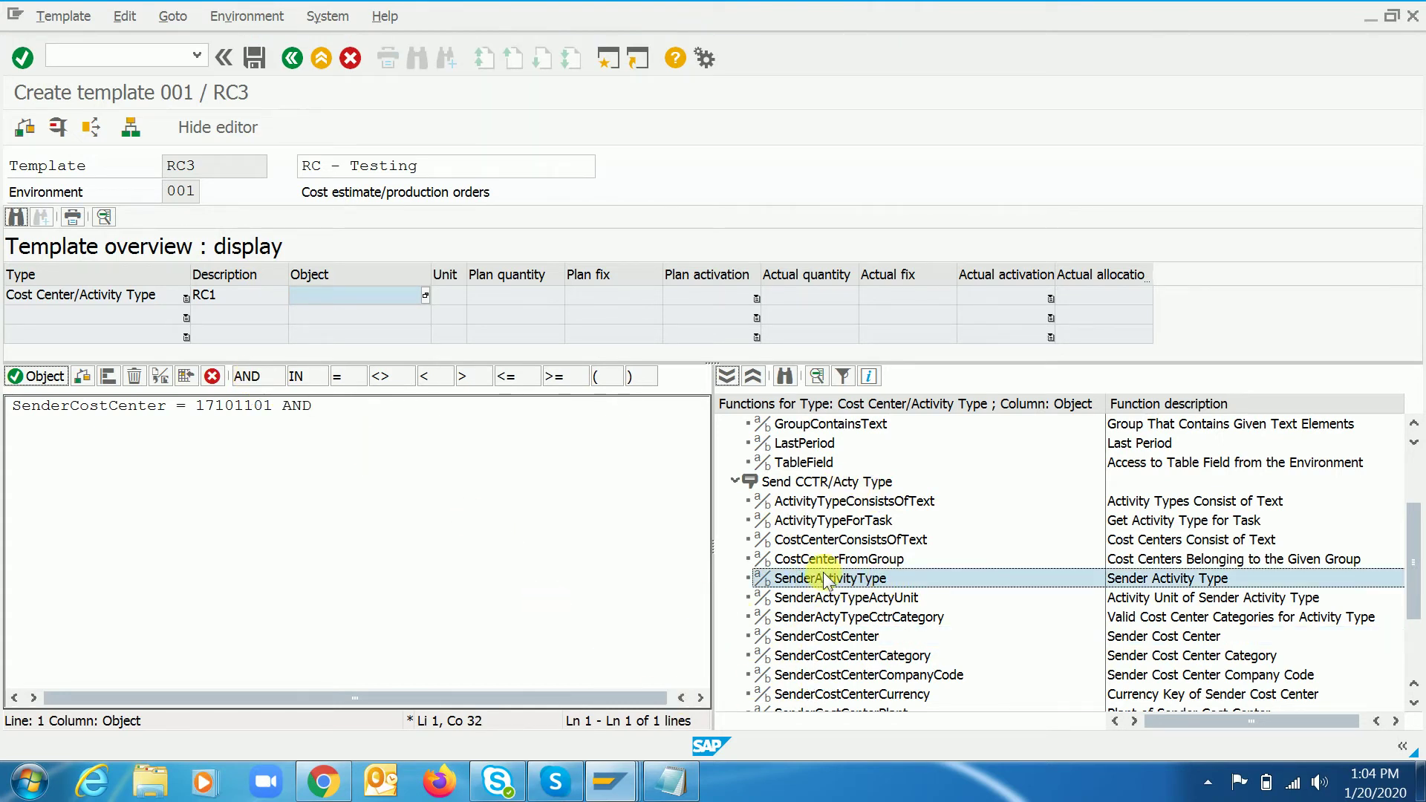
double_click(825, 580)
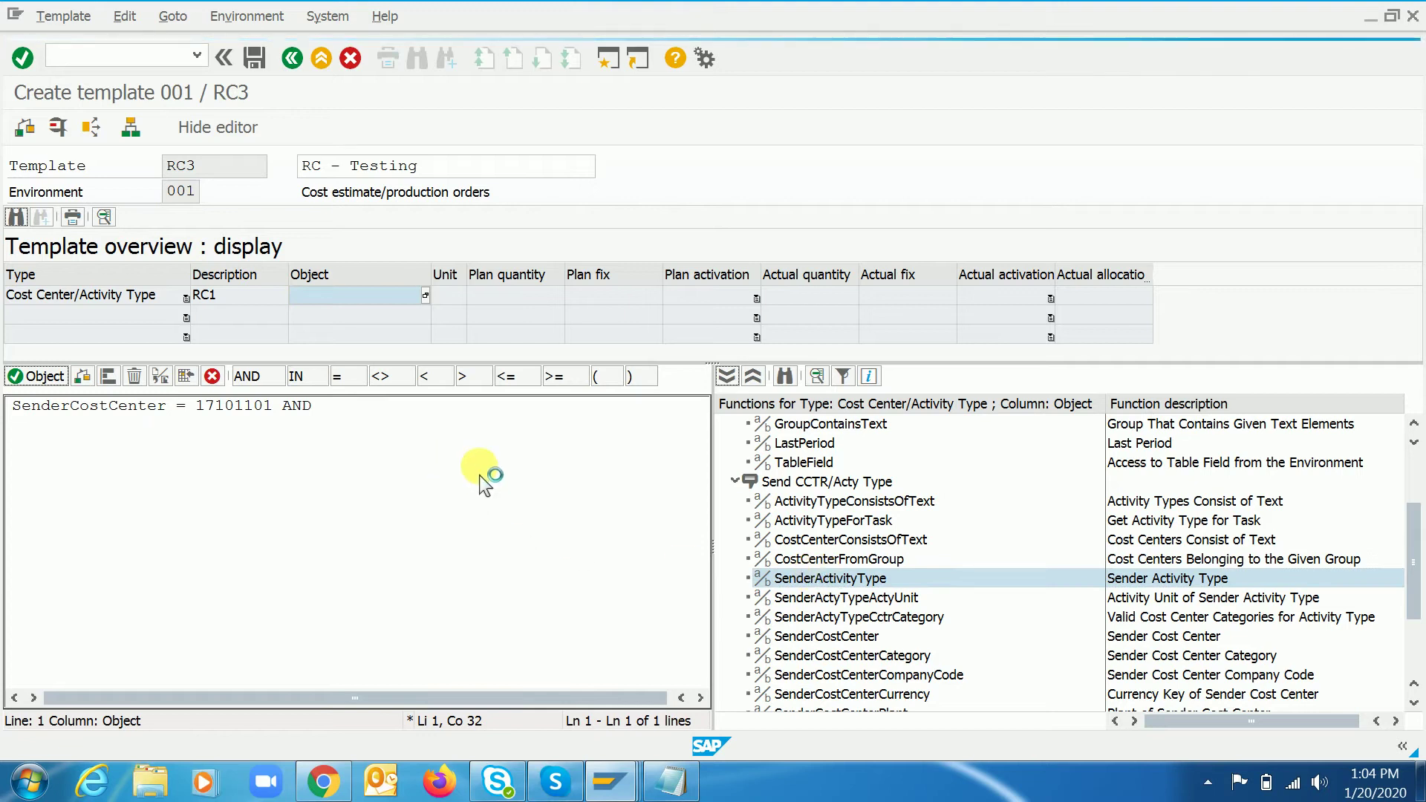
click(860, 581)
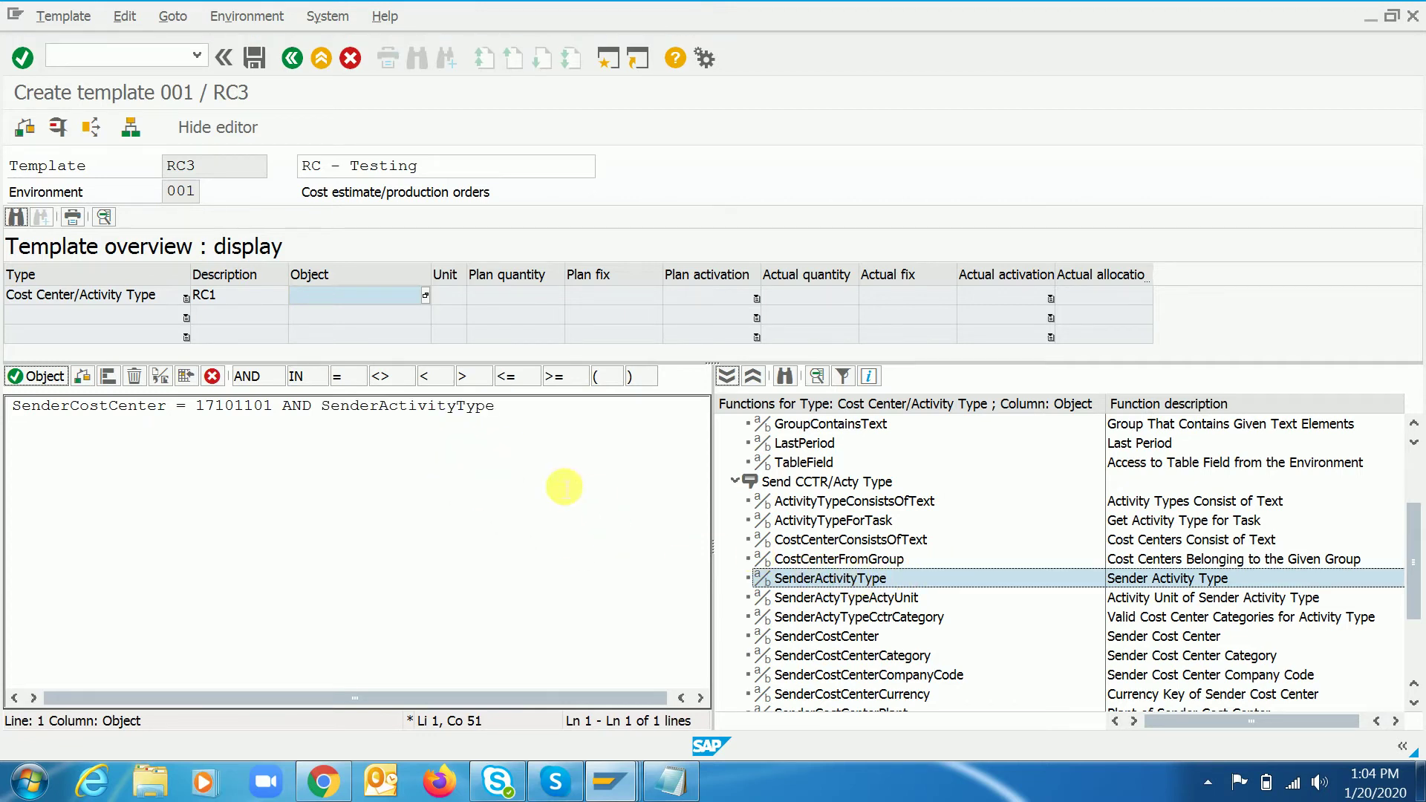
click(528, 420)
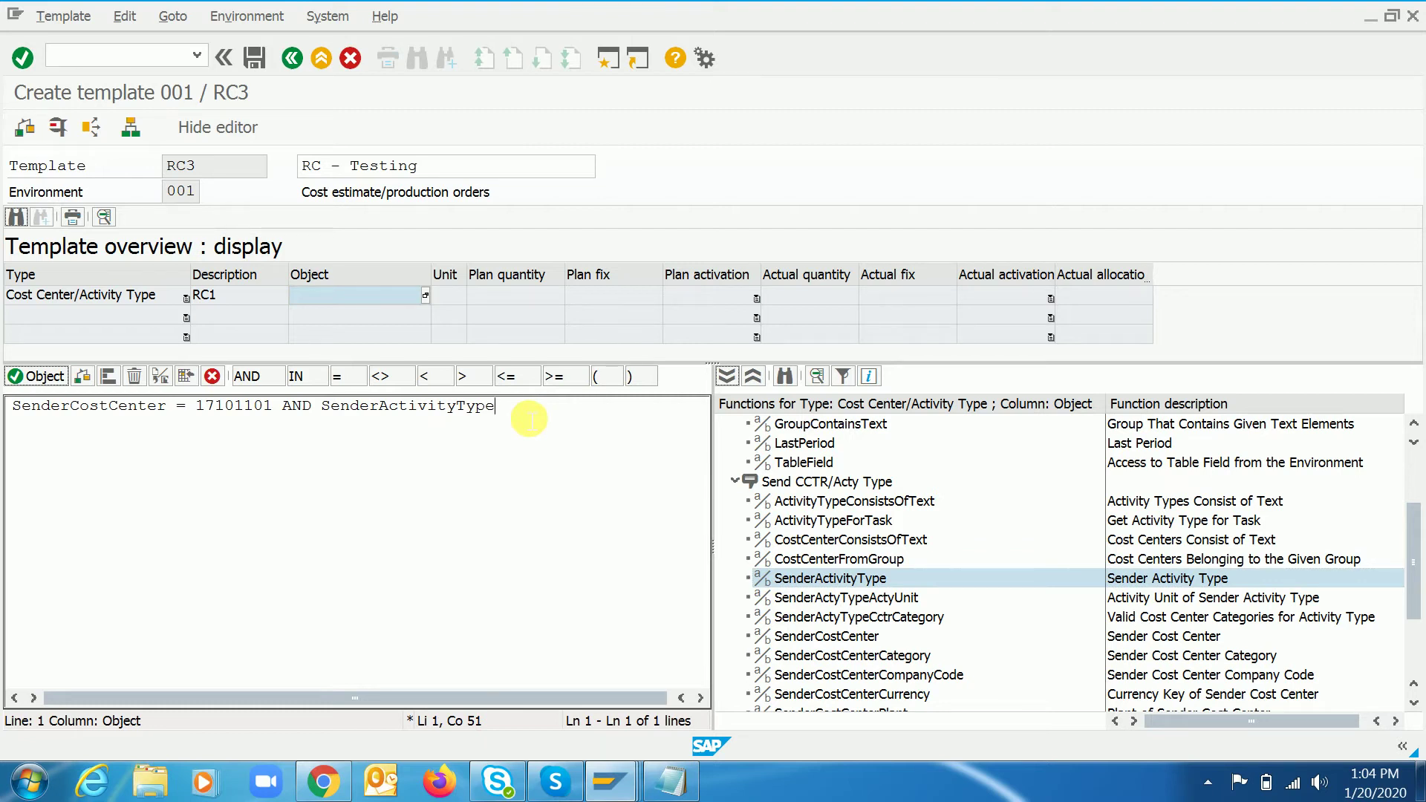
click(345, 377)
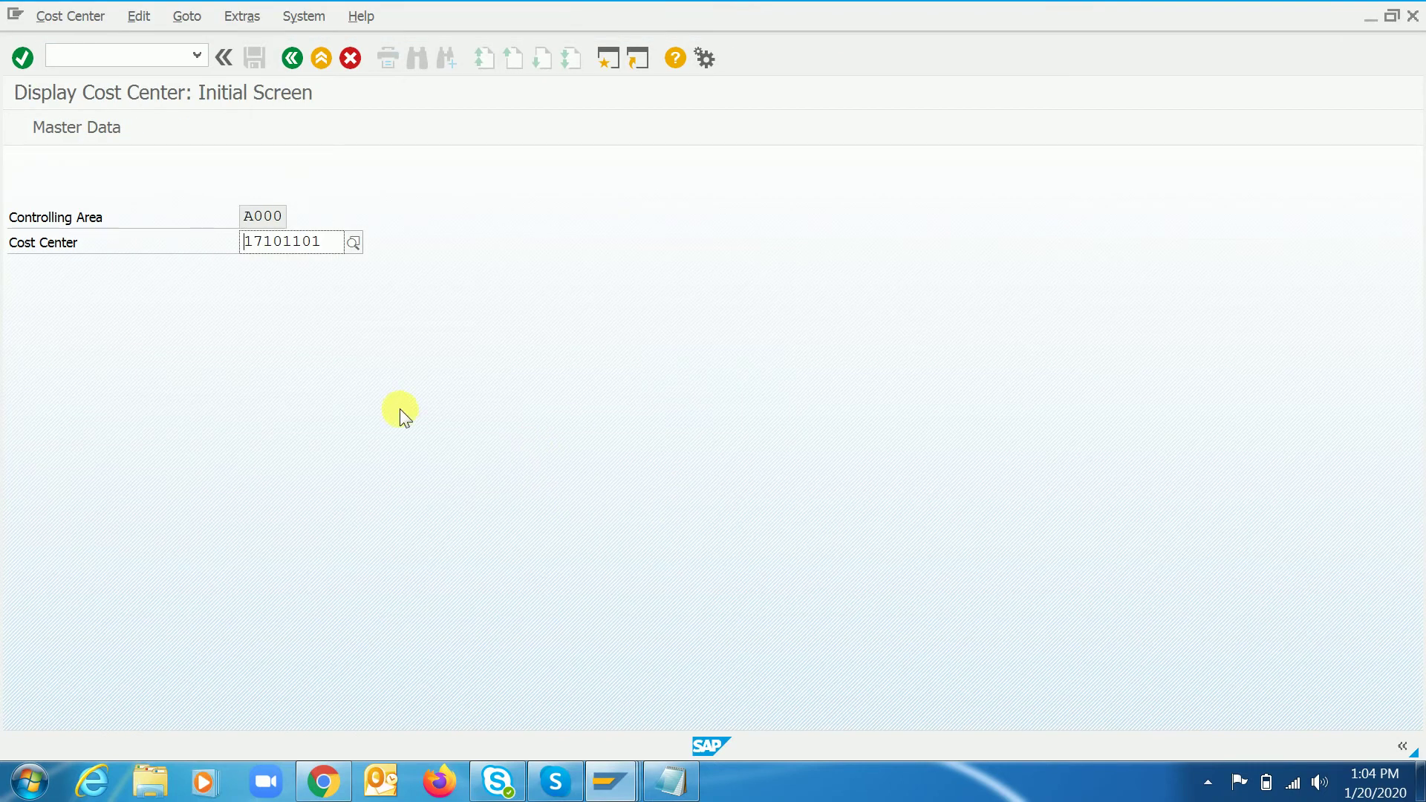
- Look up activity type 101 in the second session via /nksb1 and copy it
key(ctrl+slash)
text(/nksb1)
key(Return)
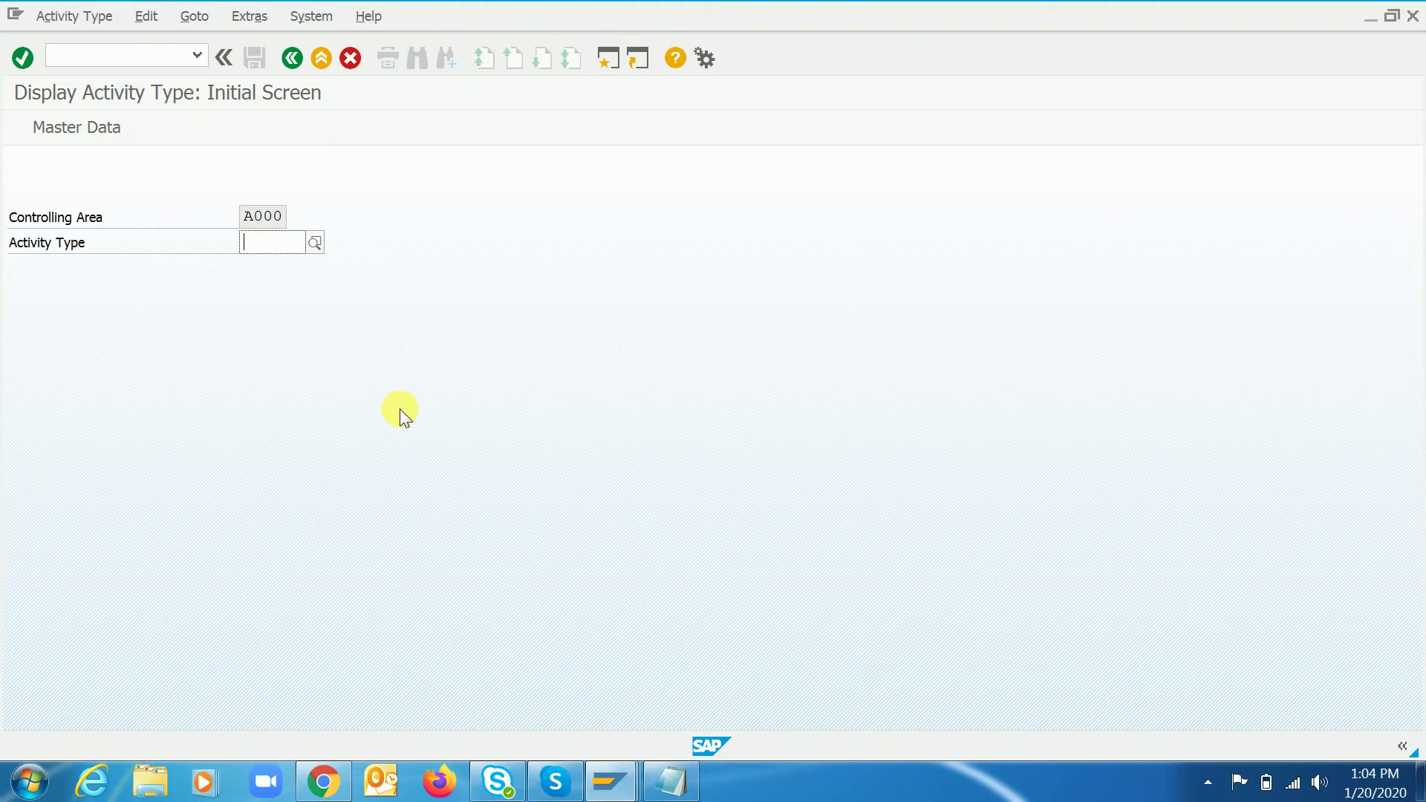
key(F4)
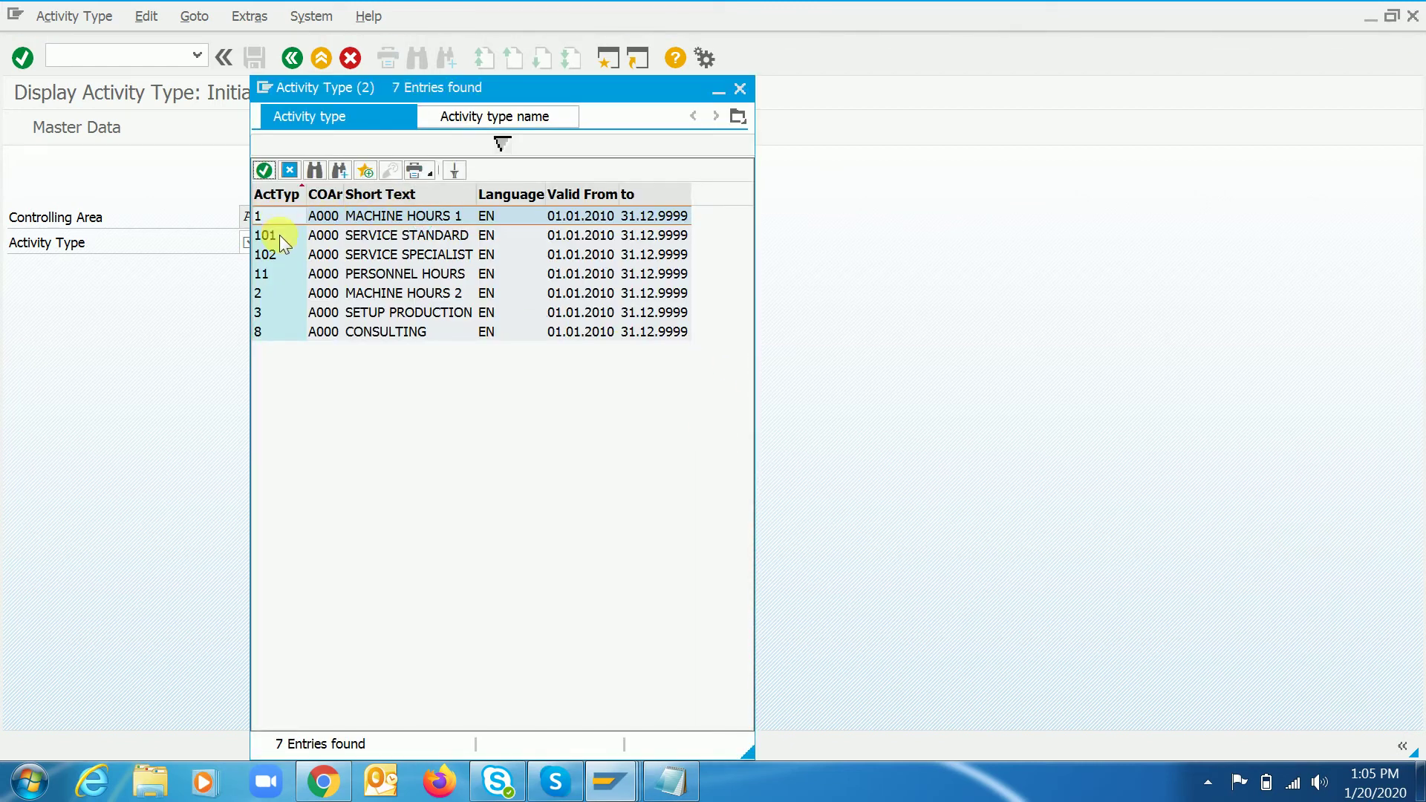
double_click(279, 235)
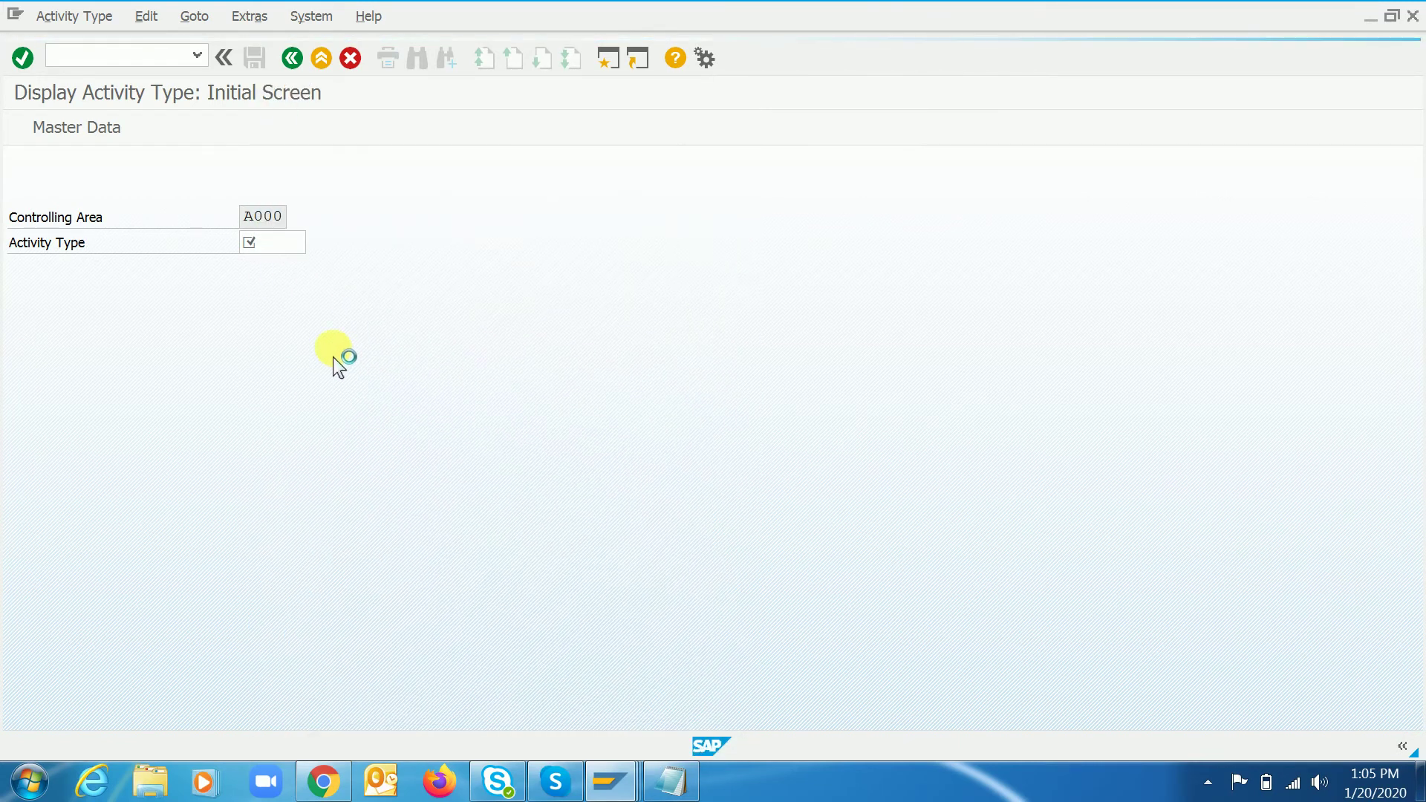
key(shift+Right)
key(shift+Right)
key(shift+Right)
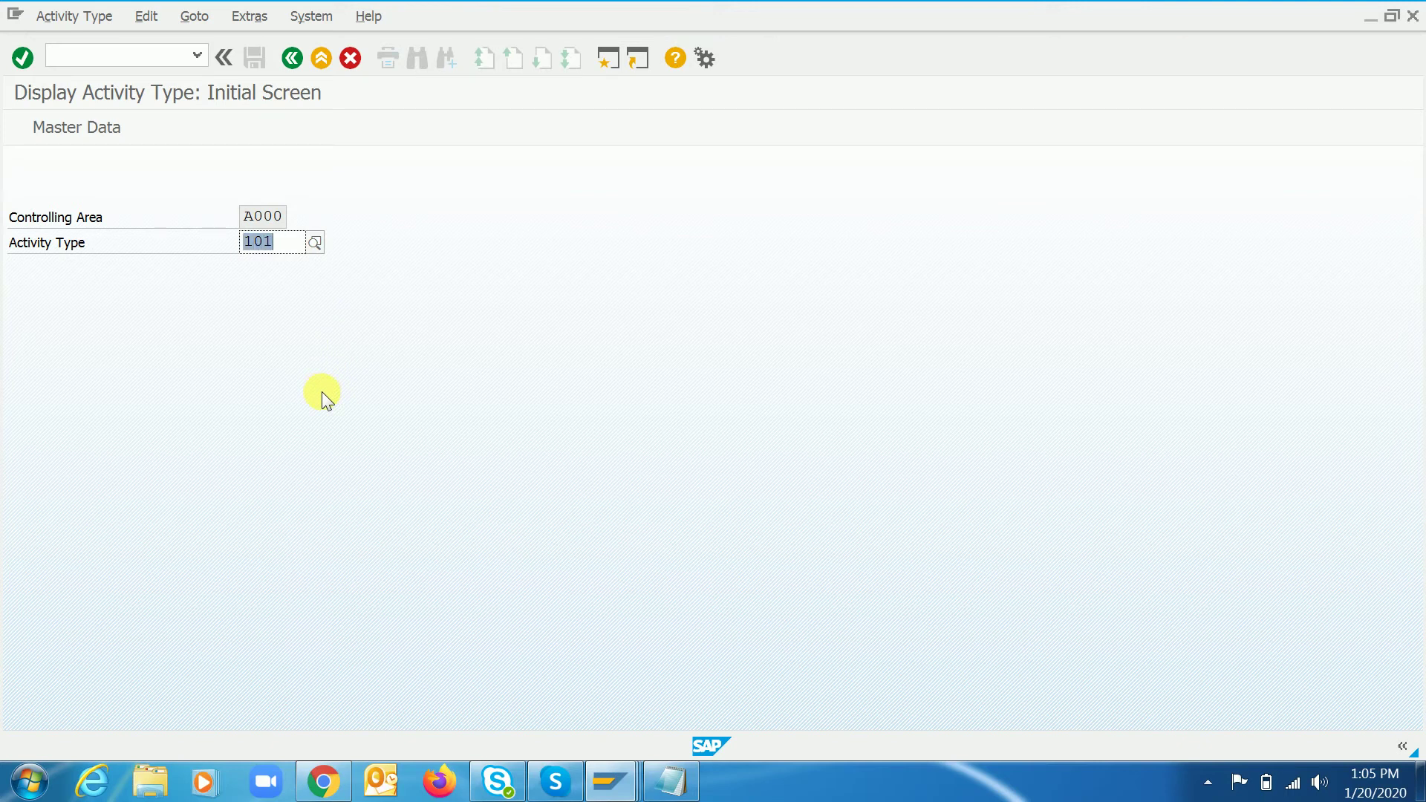
key(alt+Tab)
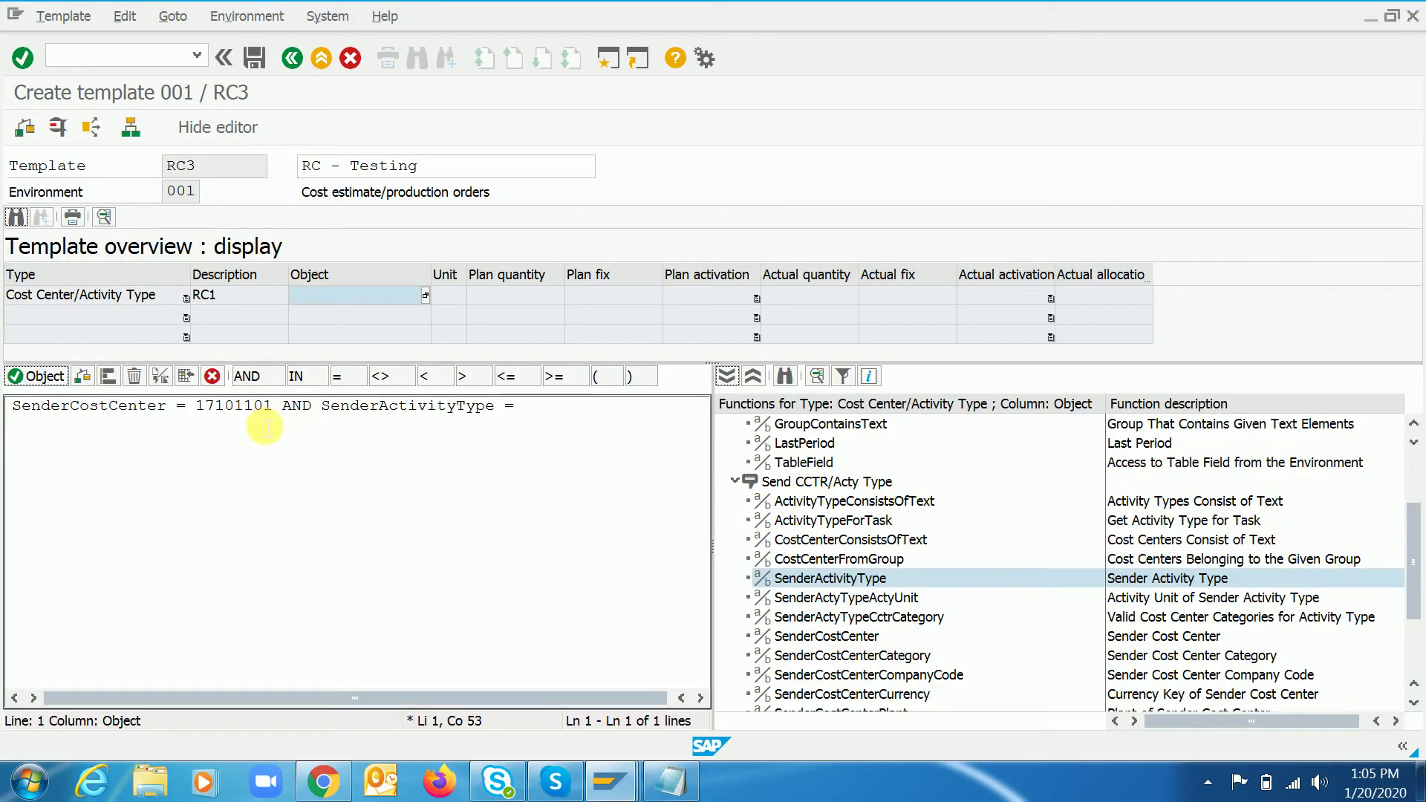
- Finish the formula with 101, check it, and confirm object 17101101 / 101 for row 1
text(101)
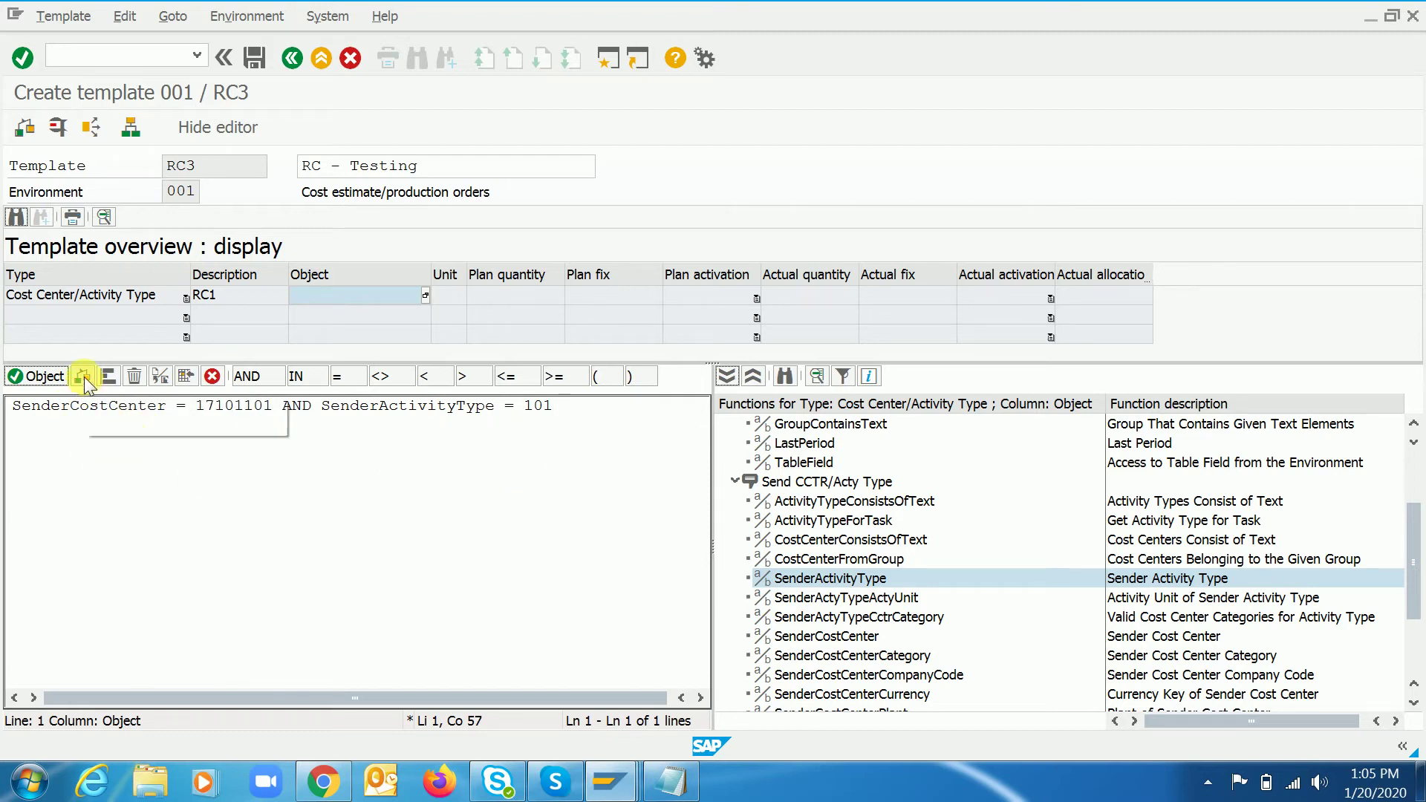
click(83, 377)
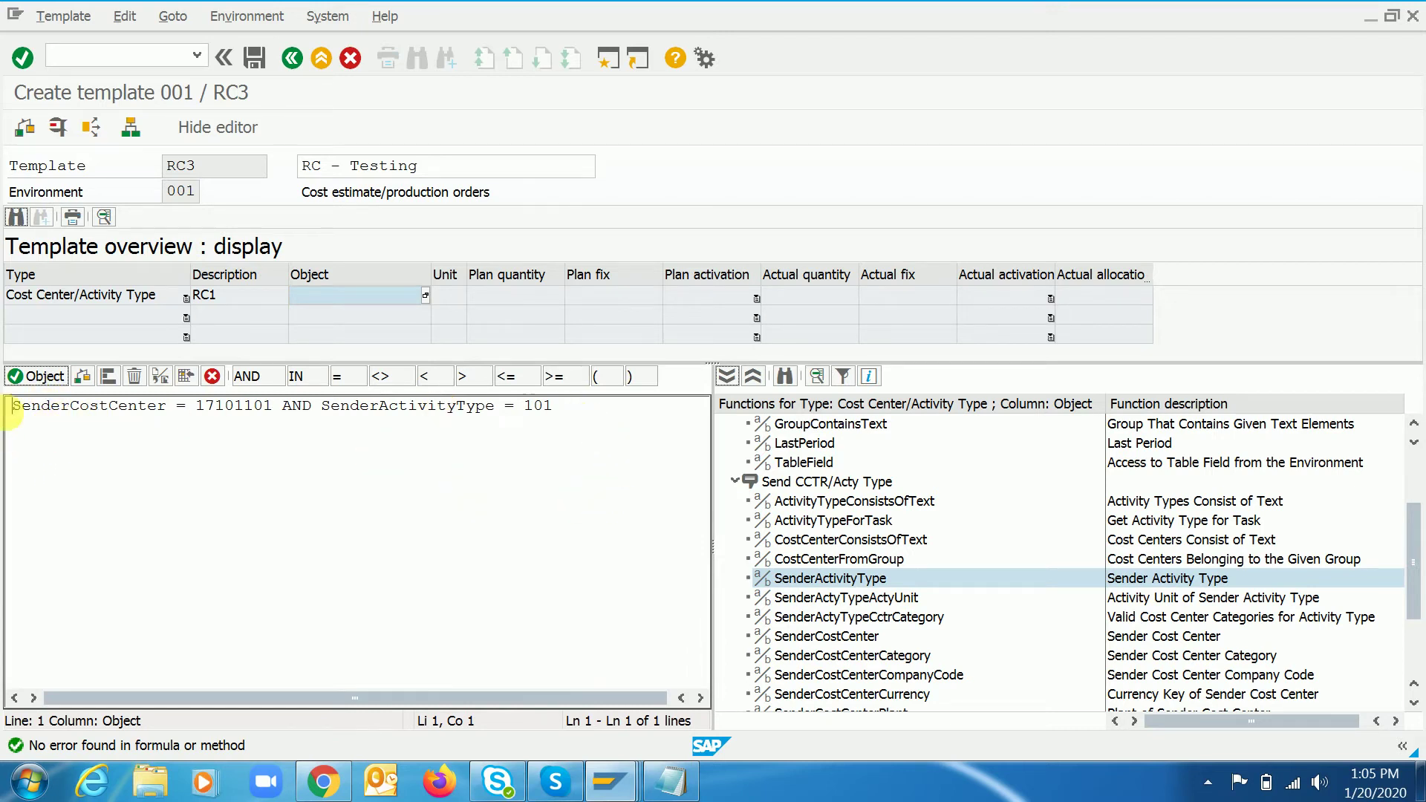
click(33, 374)
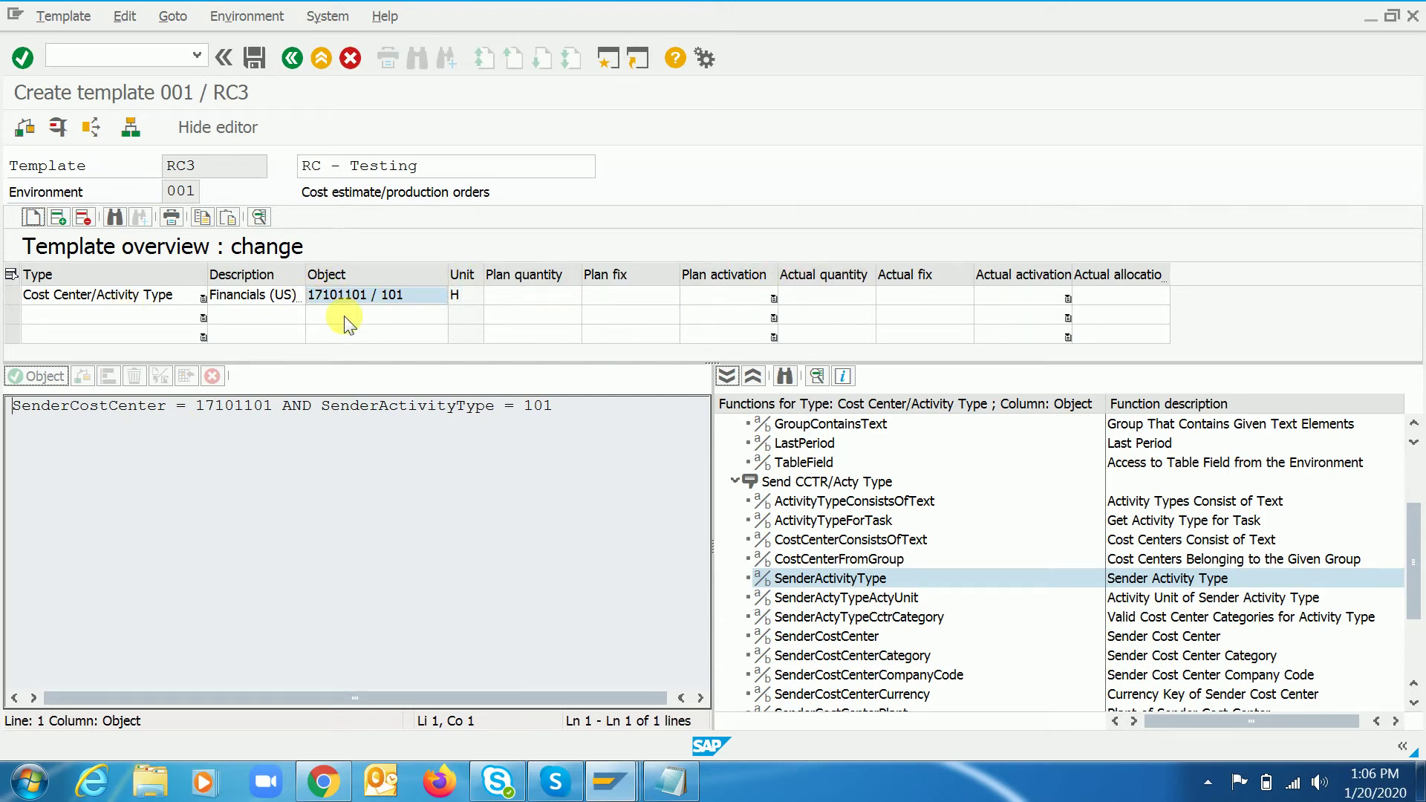
click(540, 300)
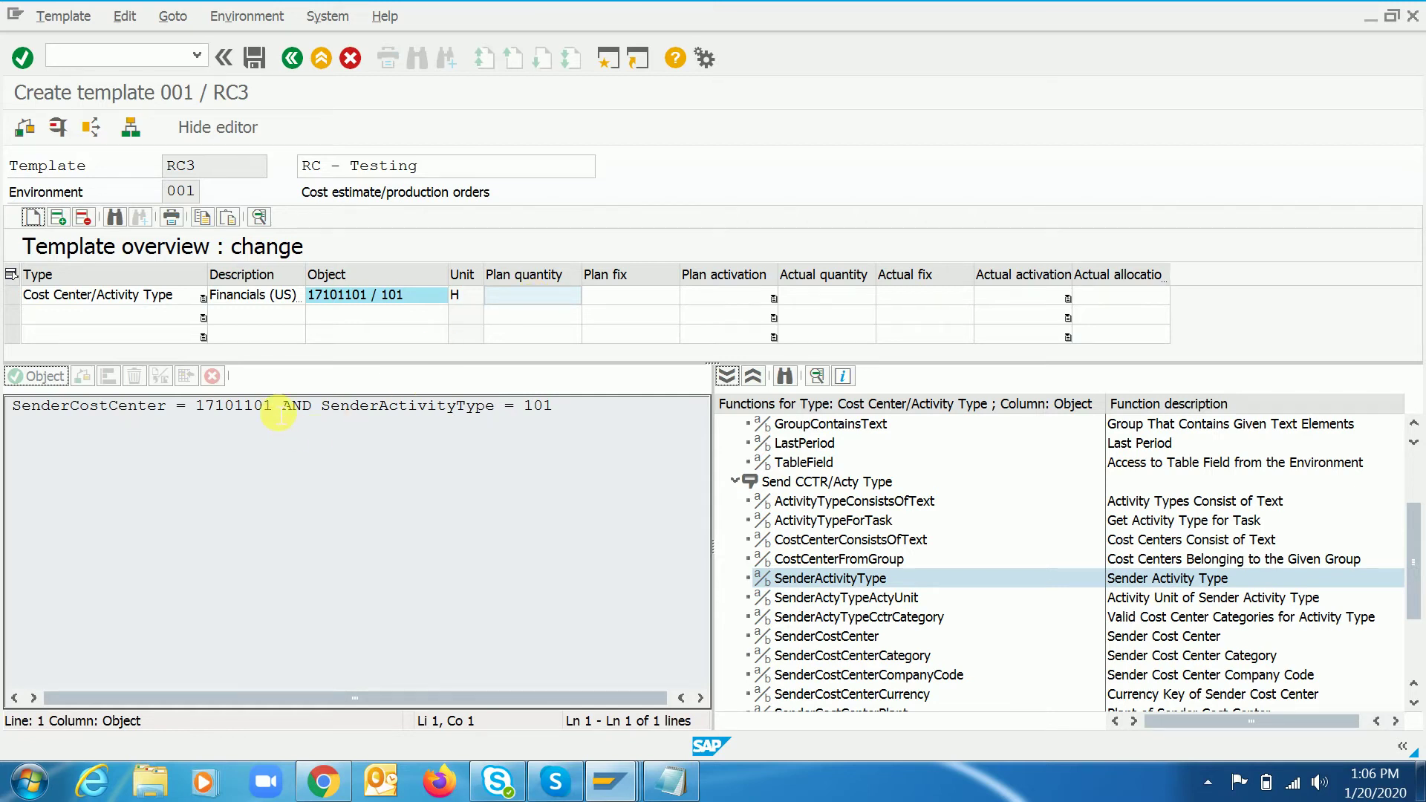
drag(275, 410, 204, 418)
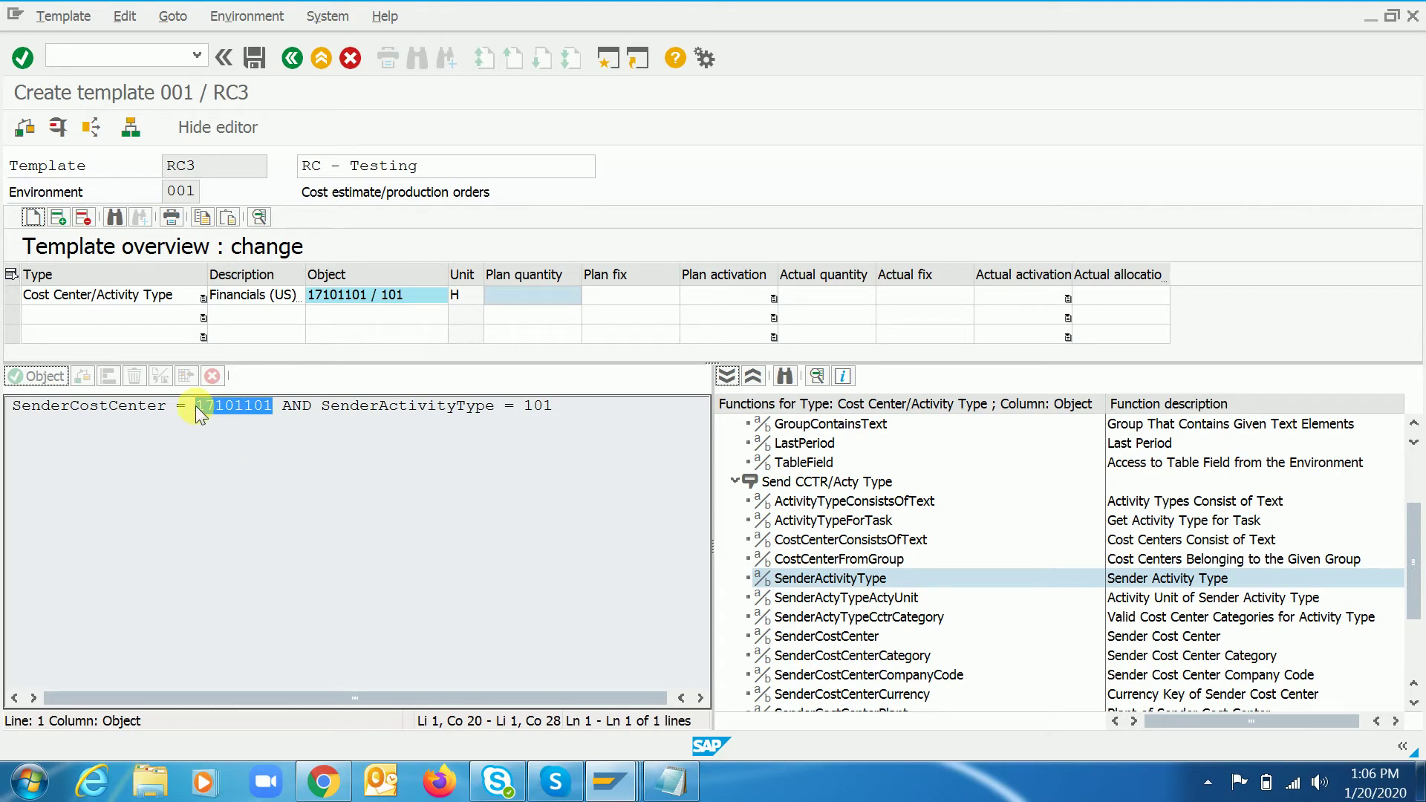
drag(523, 408, 565, 415)
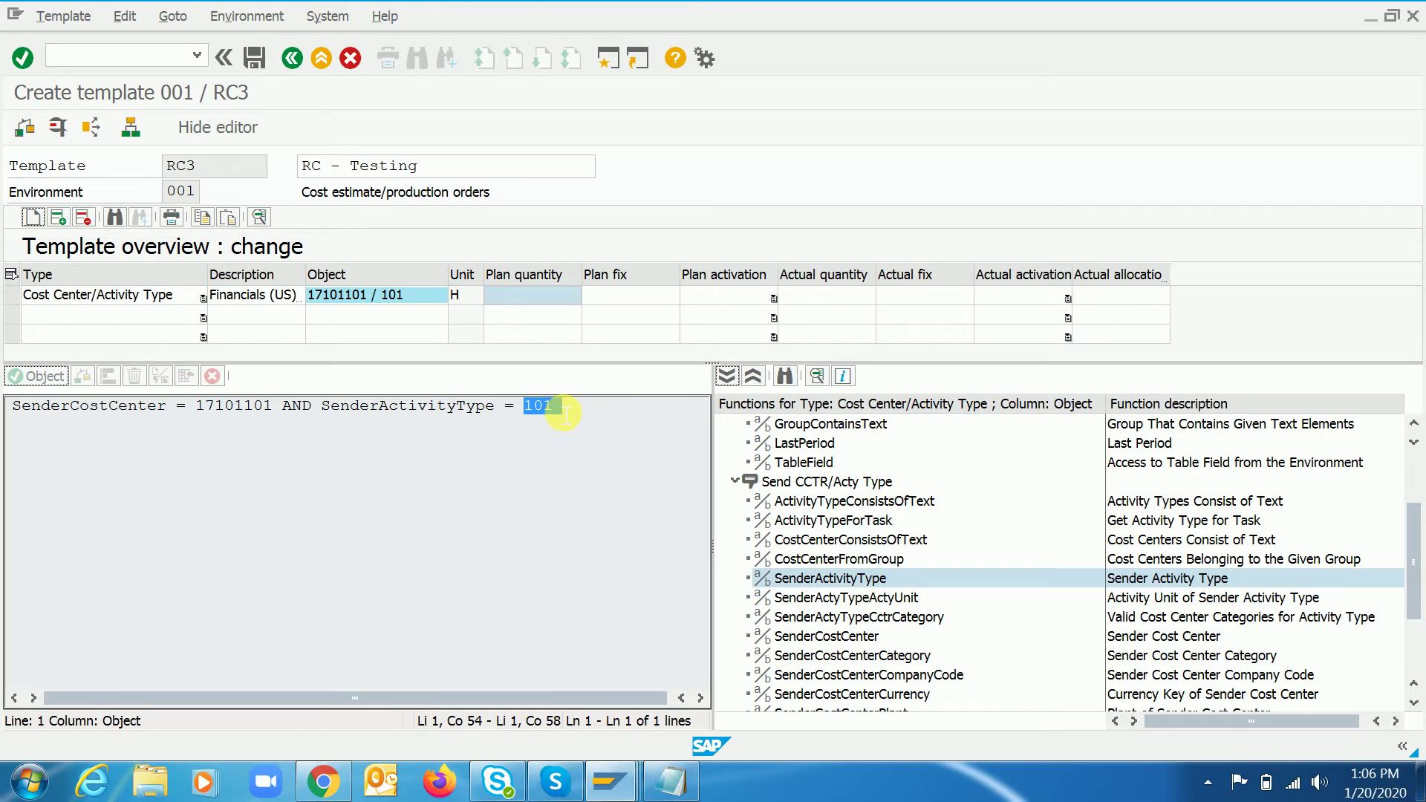
double_click(554, 405)
key(ctrl+slash)
text(/nkp26)
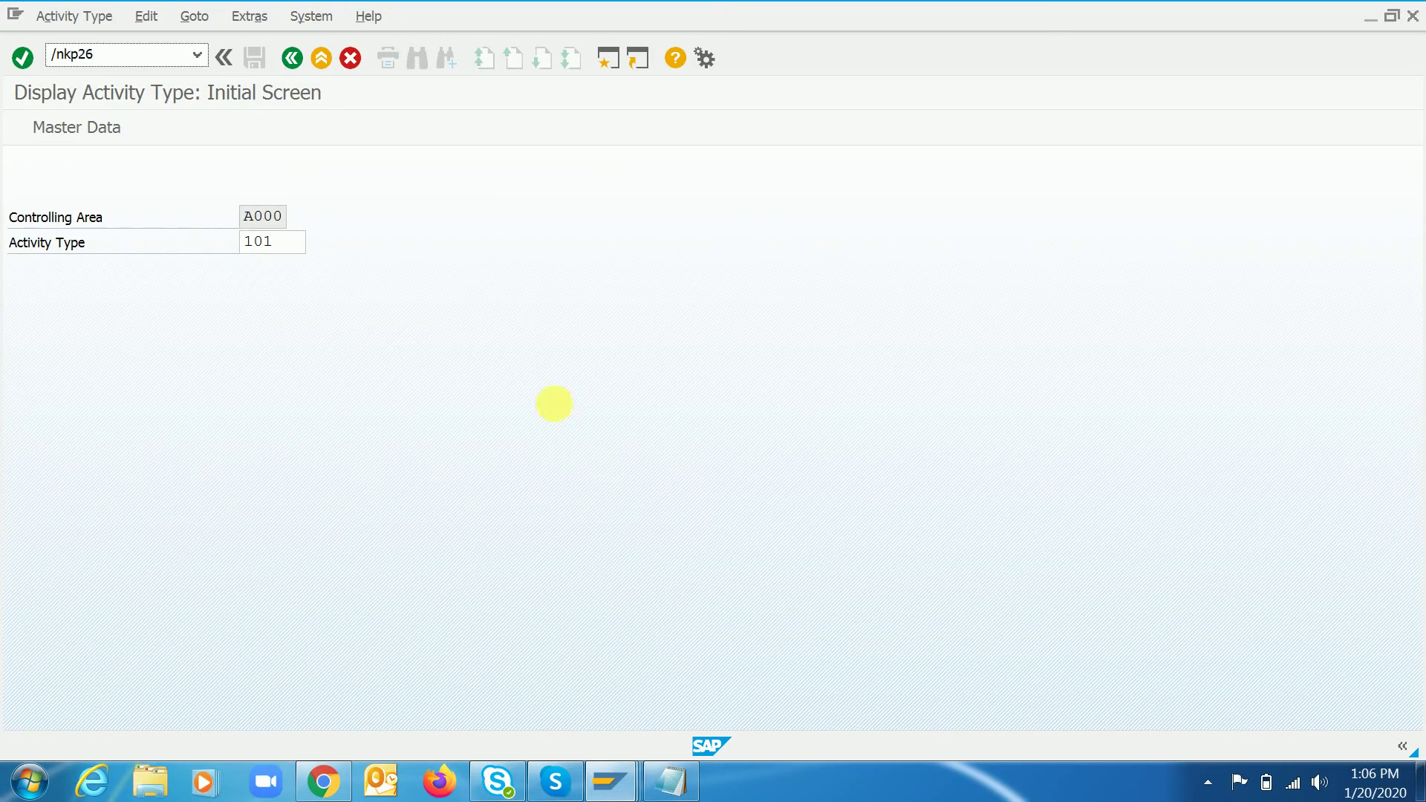
key(Return)
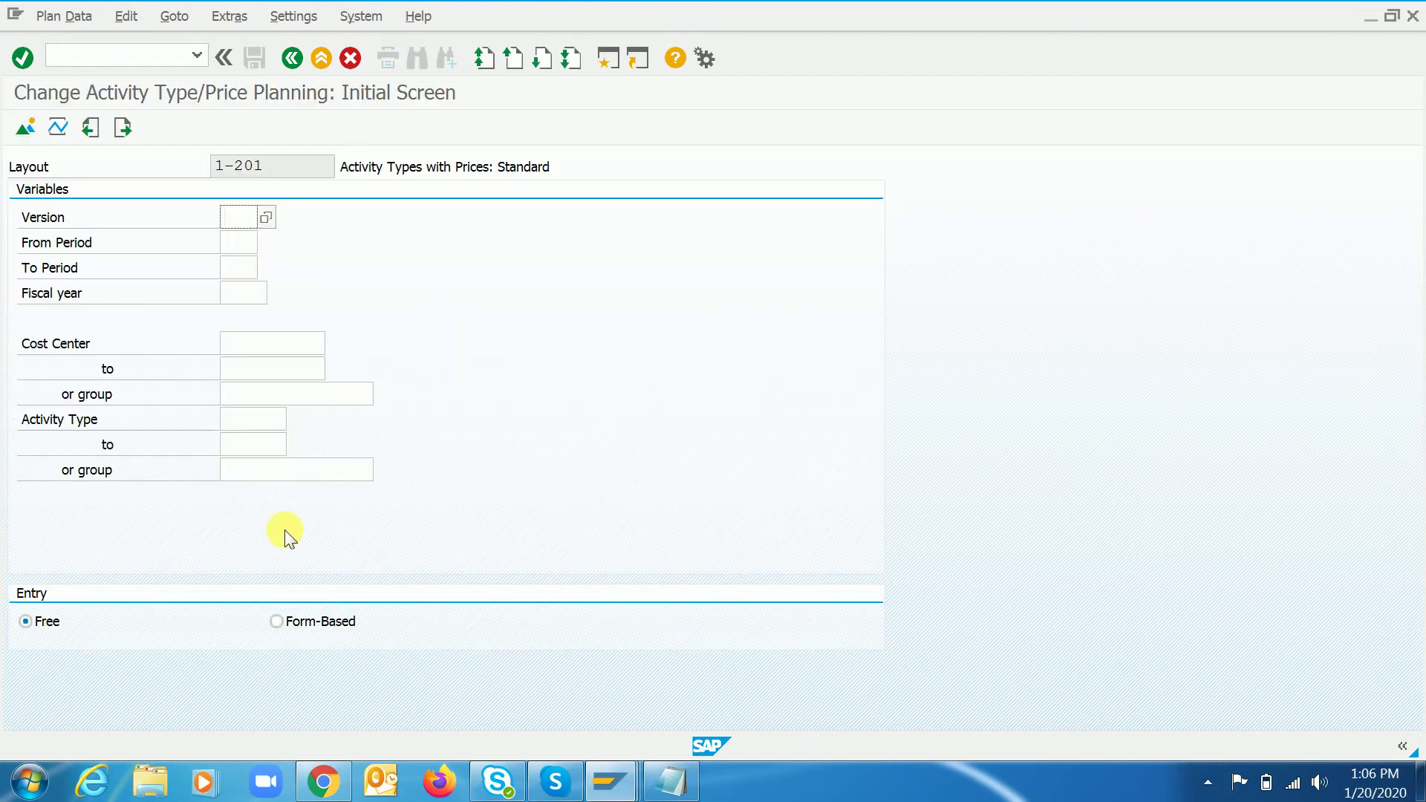
text(0)
key(Tab)
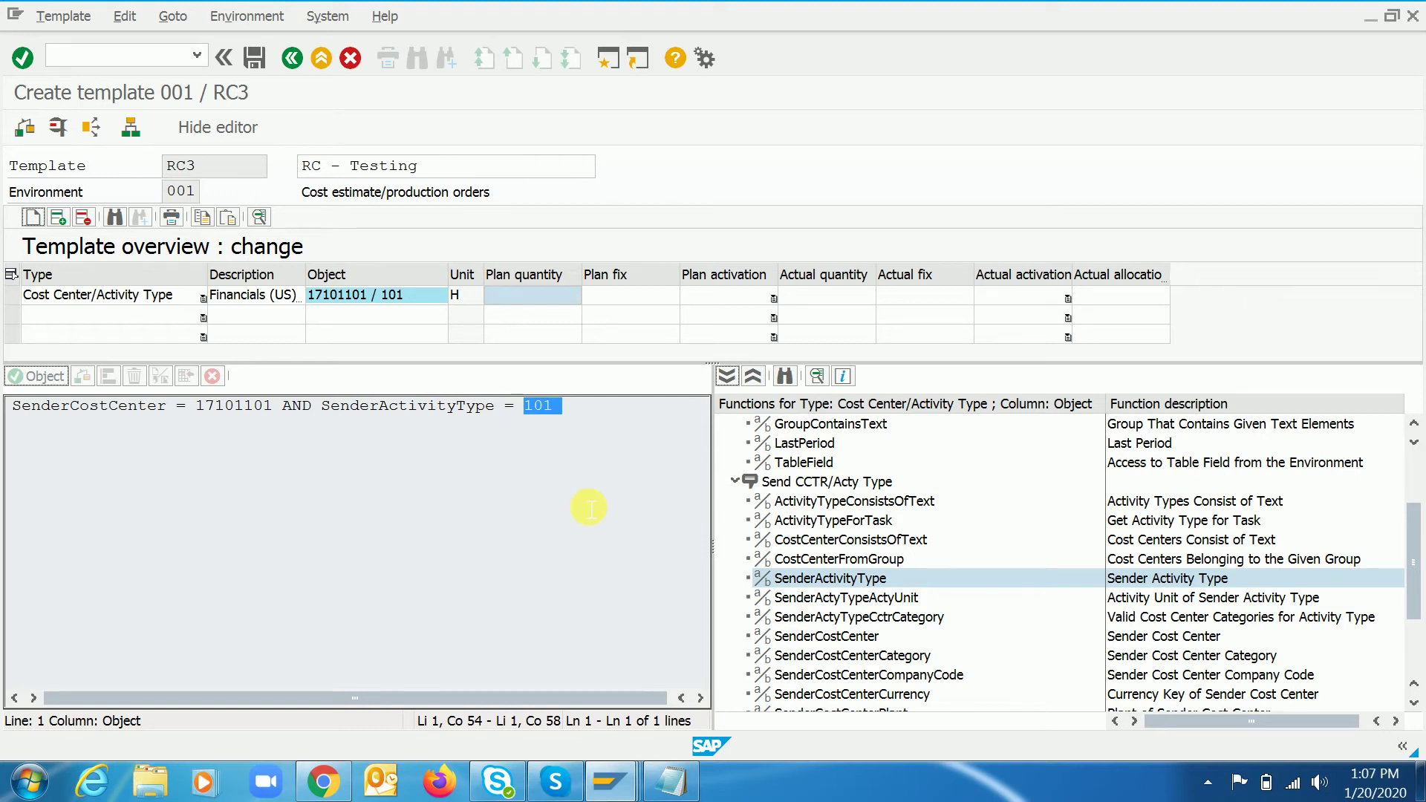
- Enter plan quantity 1 on the Cost Center/Activity Type row and choose ACTIVE plan activation
click(514, 294)
text(1)
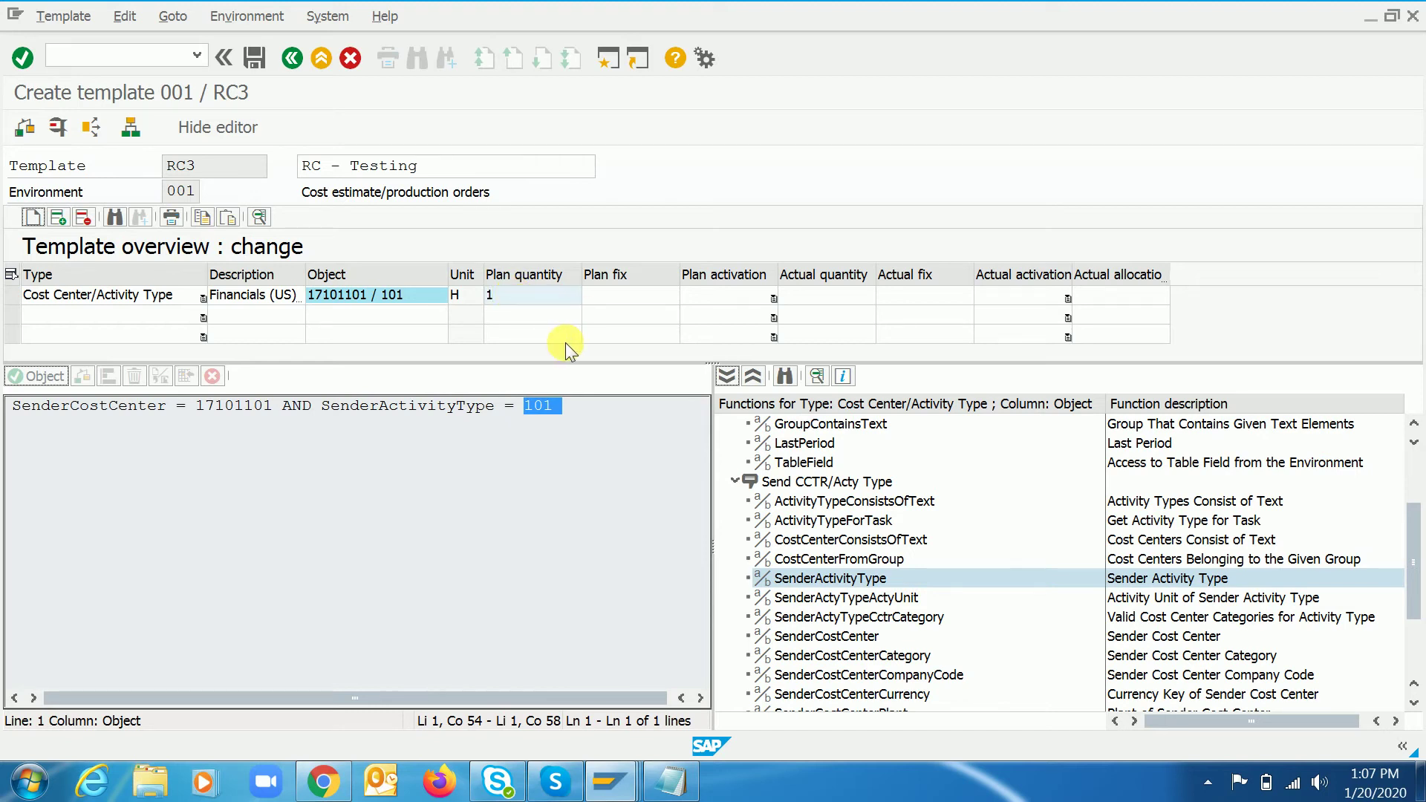
key(Tab)
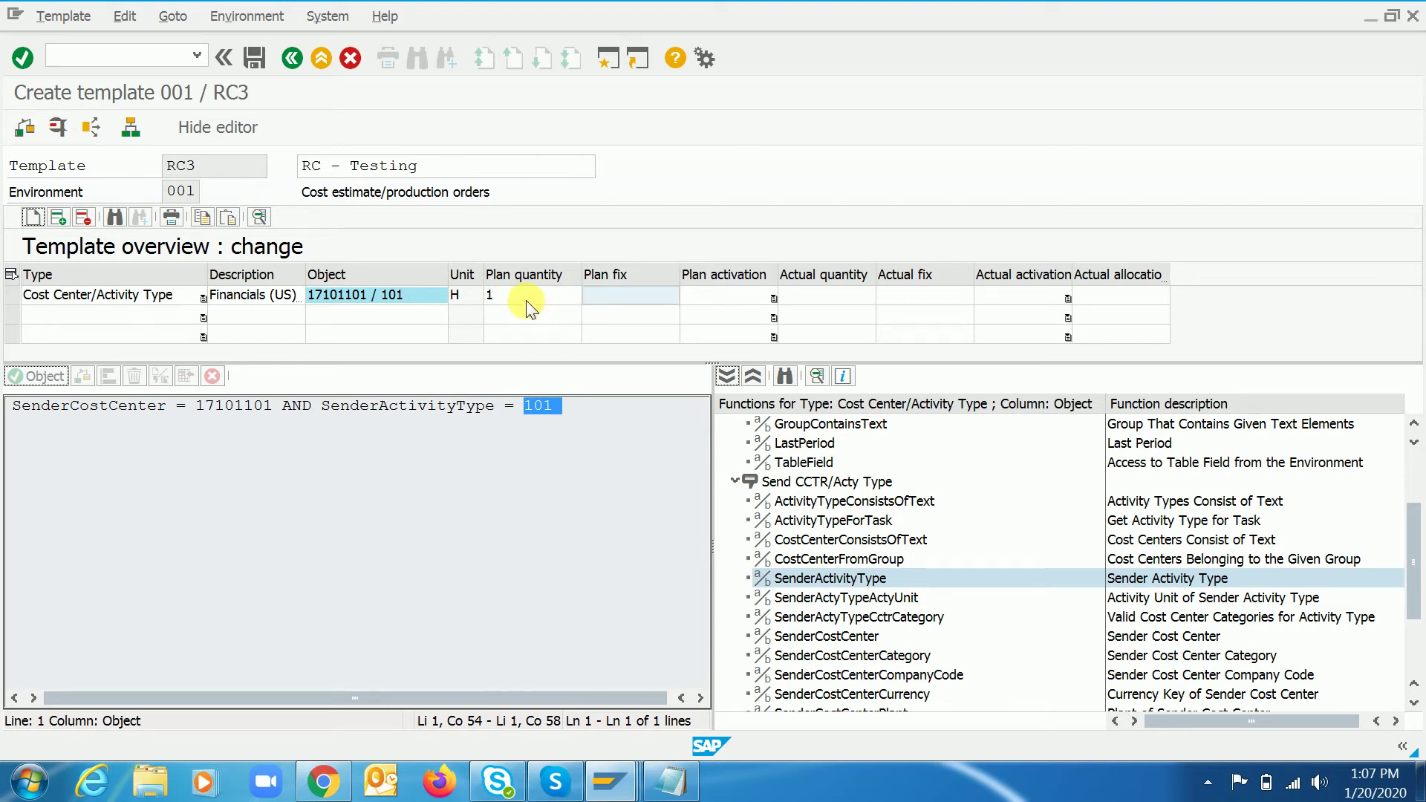
click(525, 300)
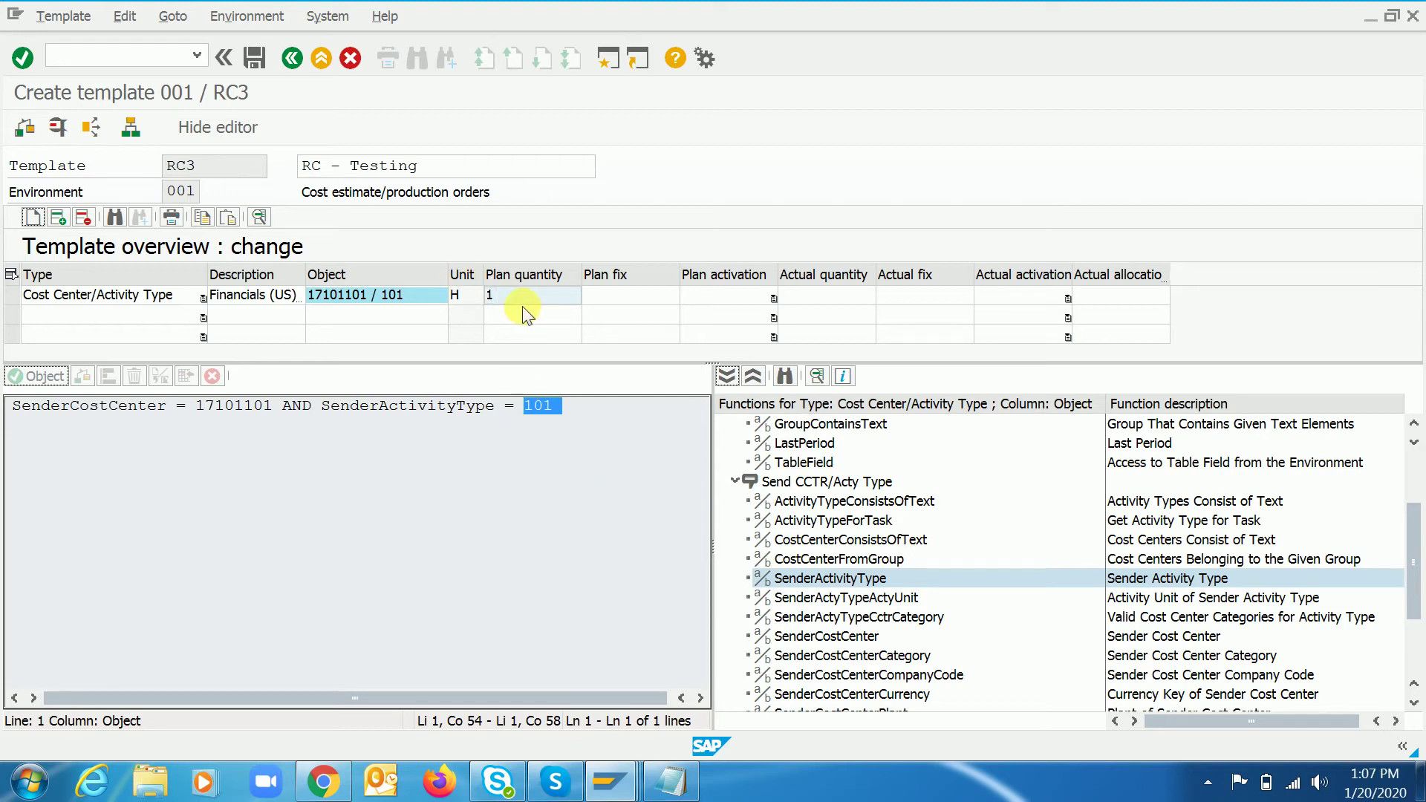
click(488, 296)
click(621, 294)
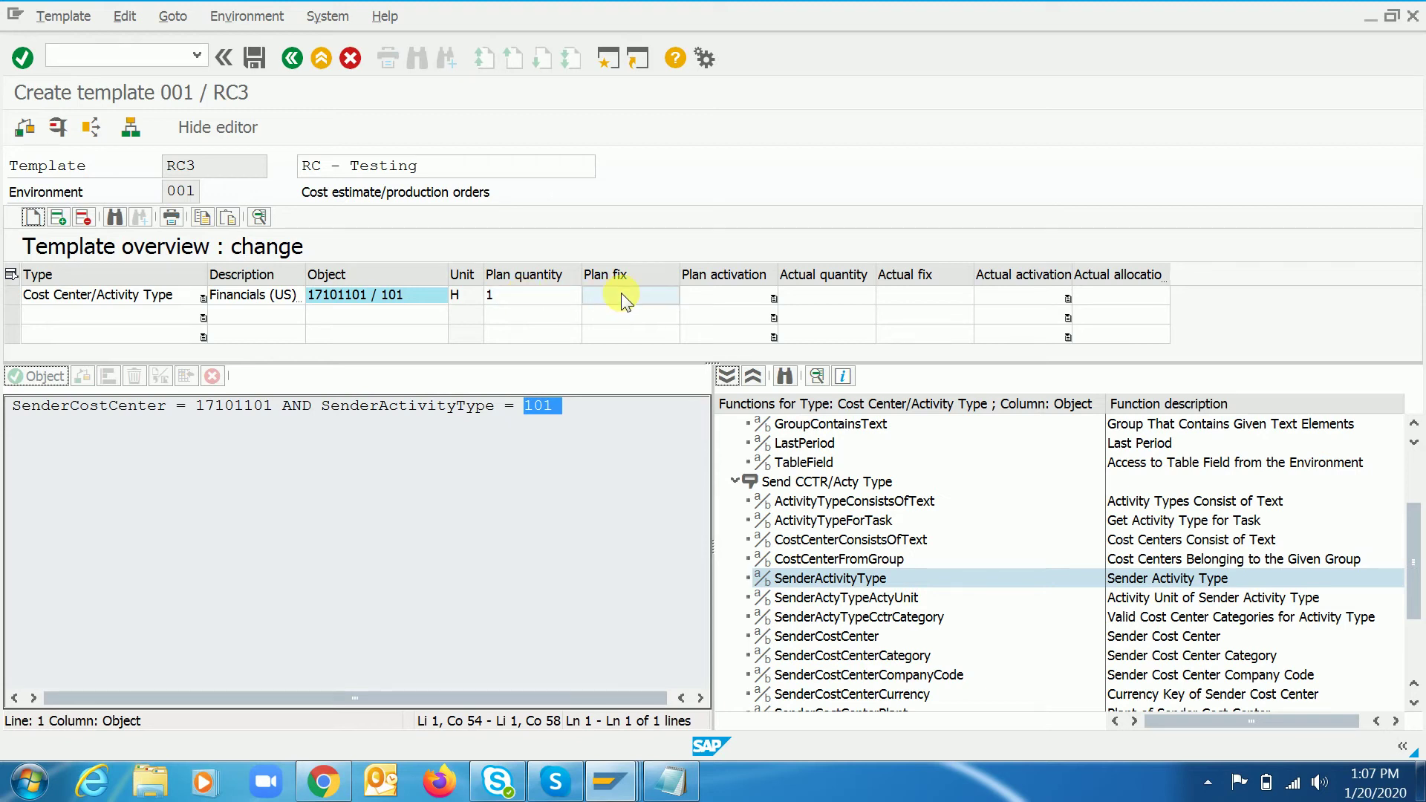
key(Tab)
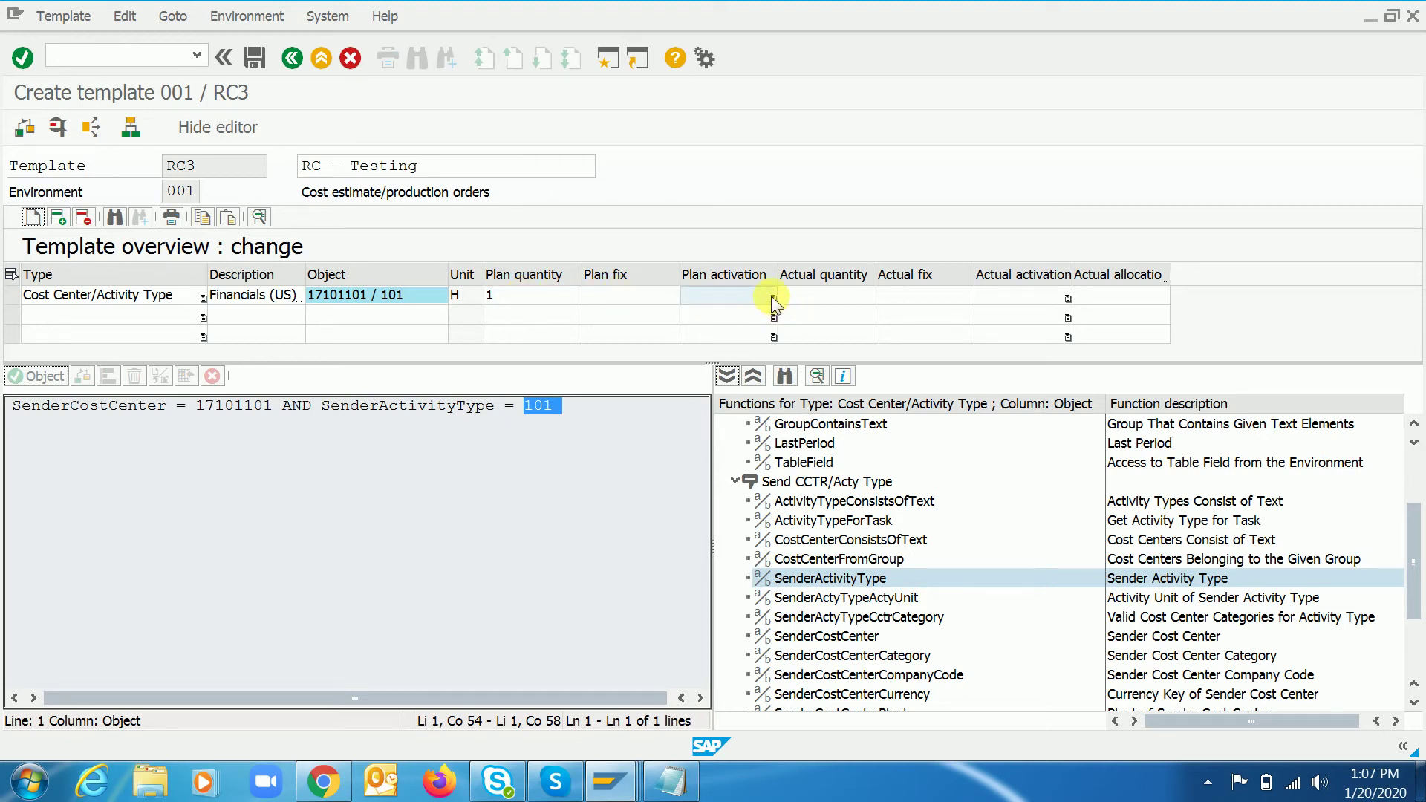
click(772, 297)
click(715, 315)
click(775, 300)
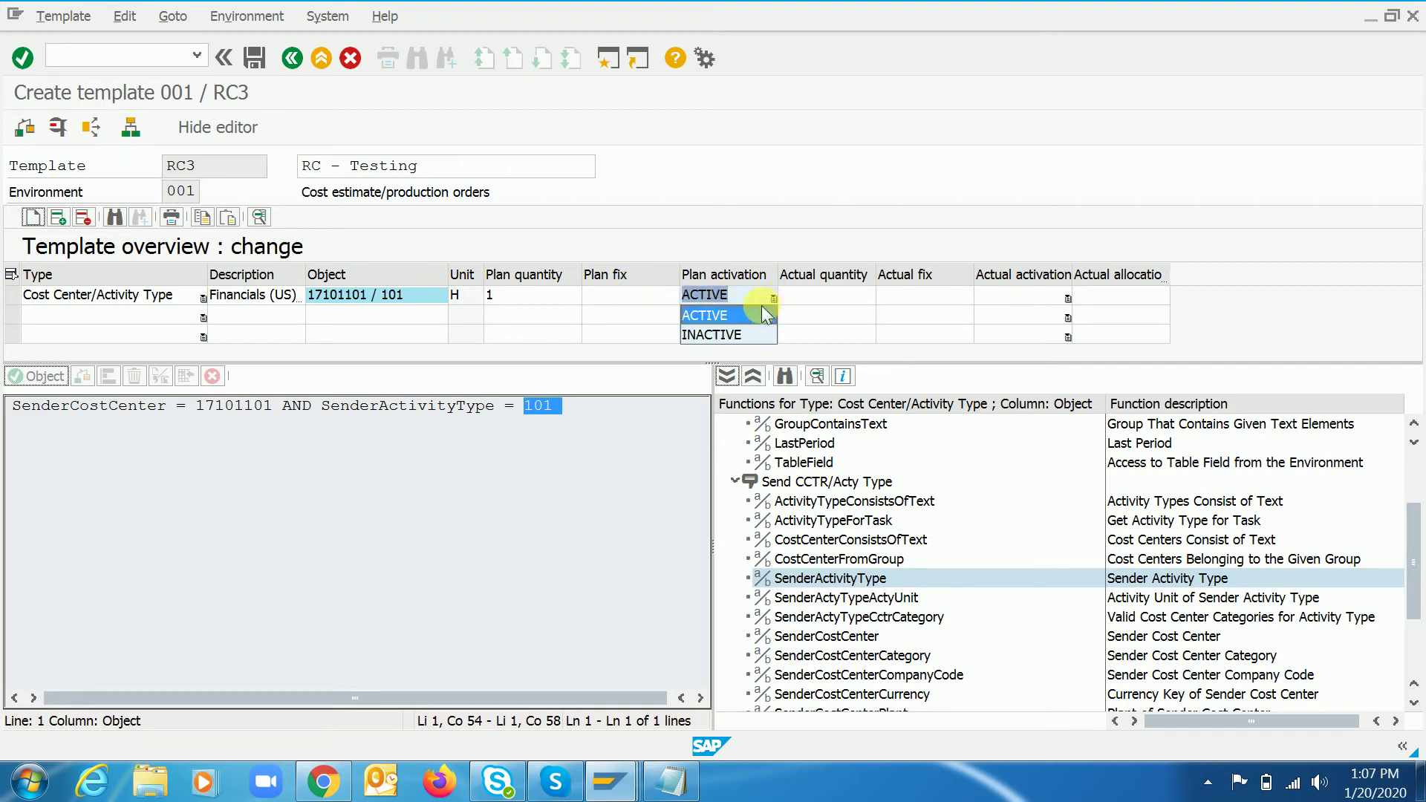
click(725, 316)
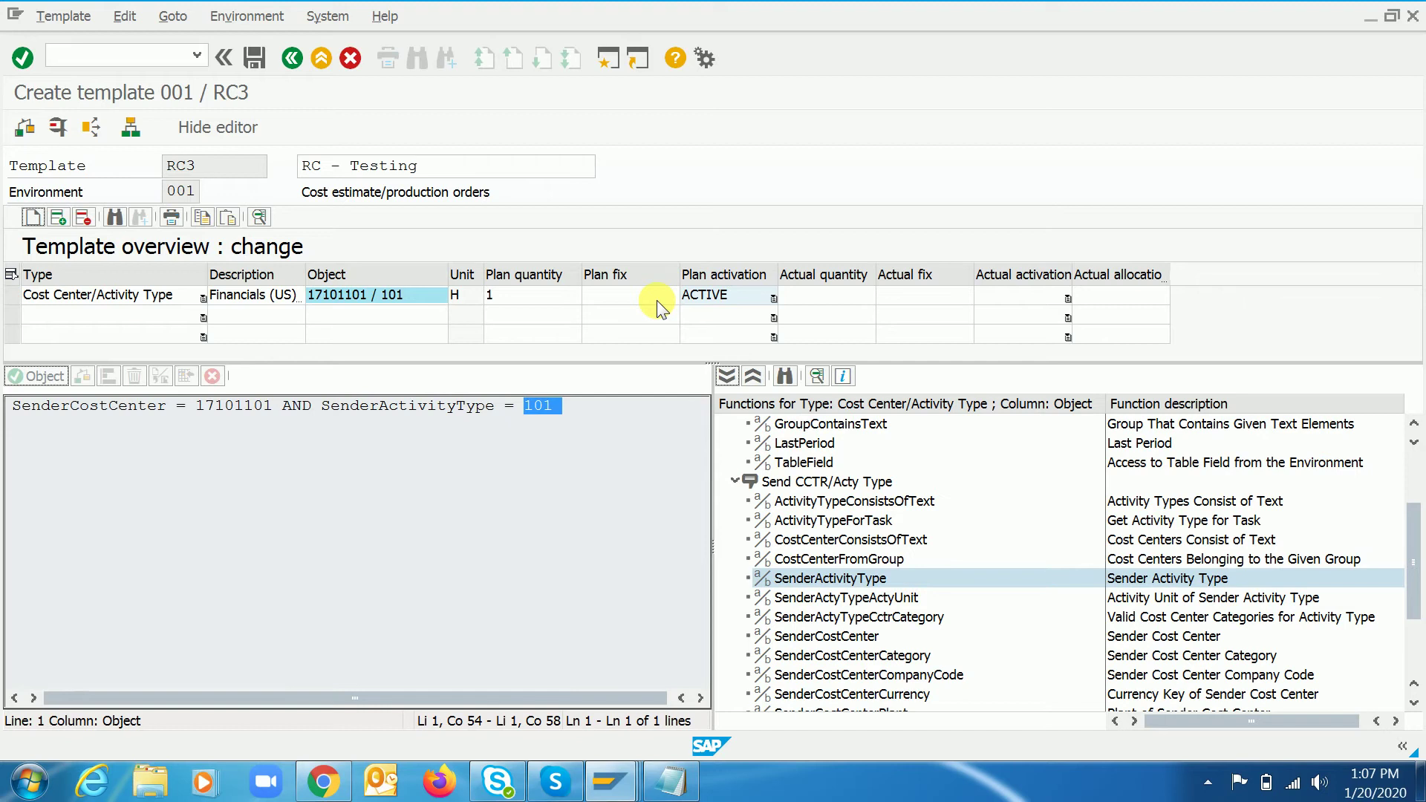
- Save template RC3 under the customizing request, review its actual quantity and fix columns, then re-save
click(255, 58)
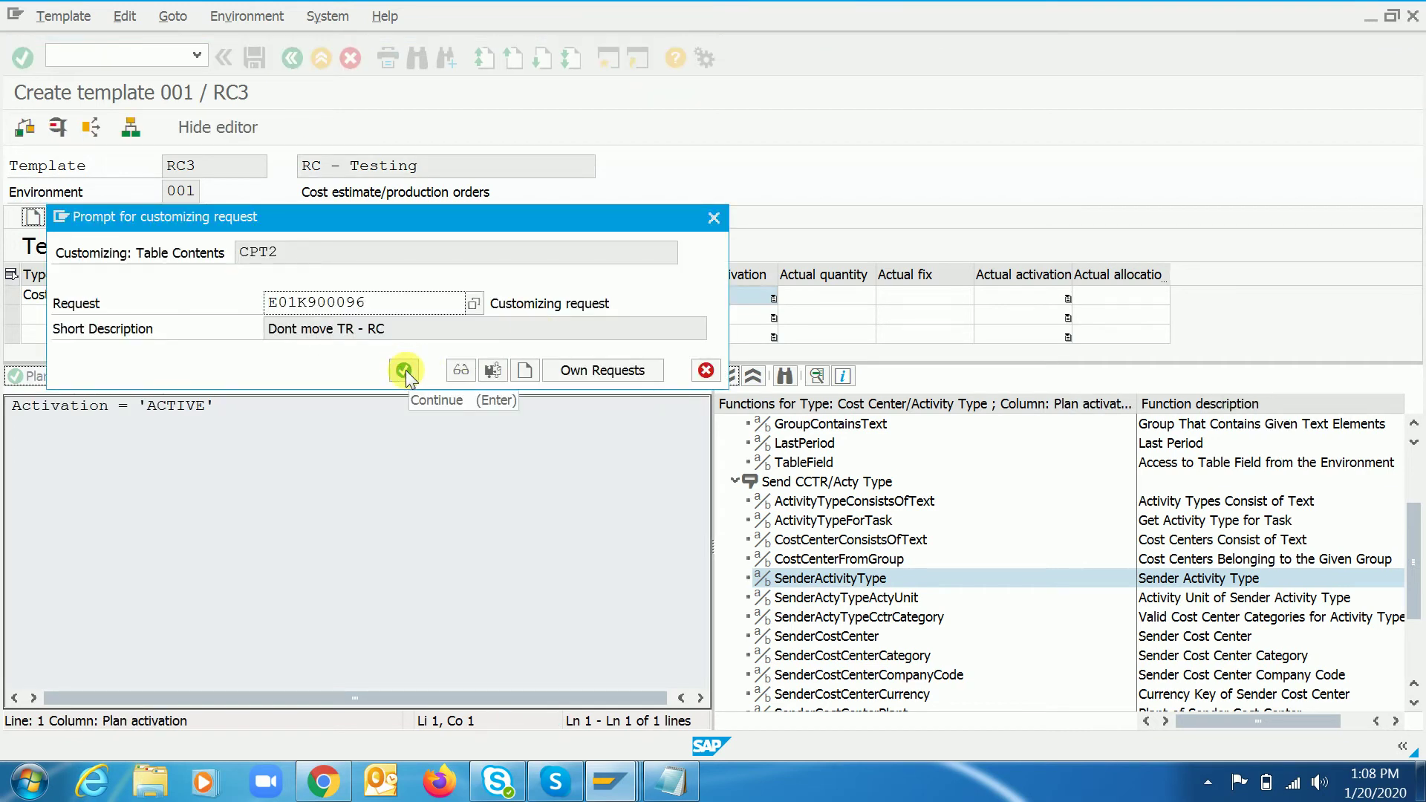
click(405, 370)
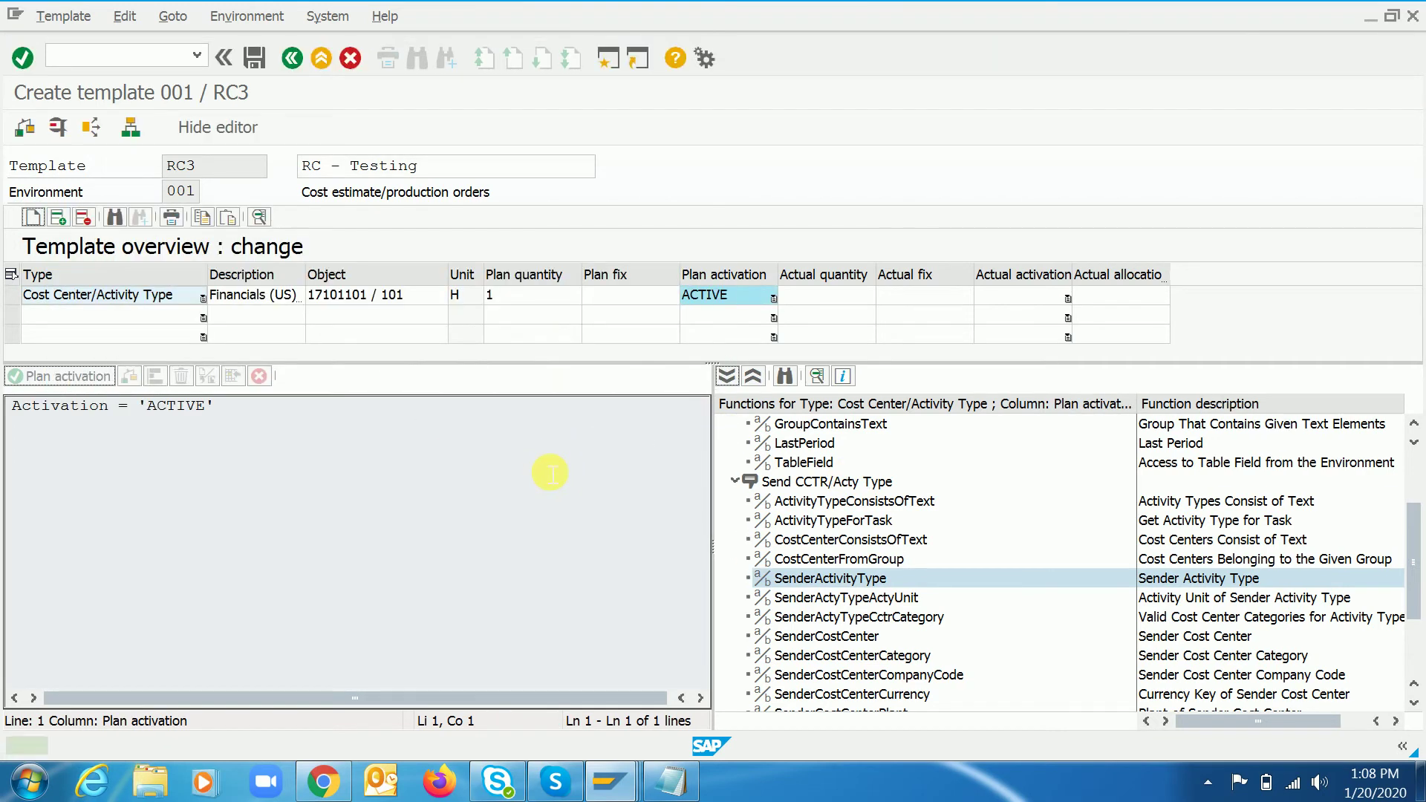
click(817, 299)
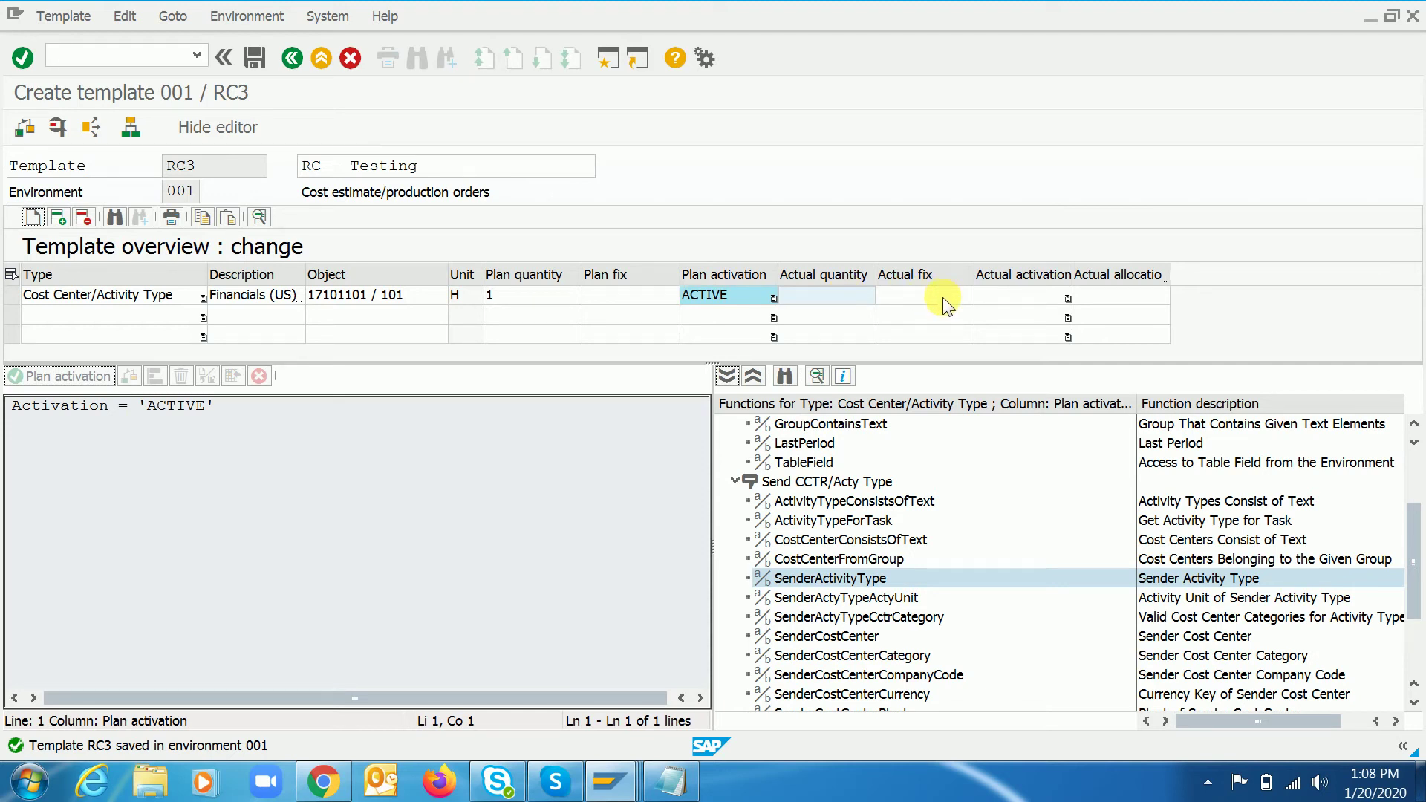
click(944, 298)
click(825, 297)
click(253, 57)
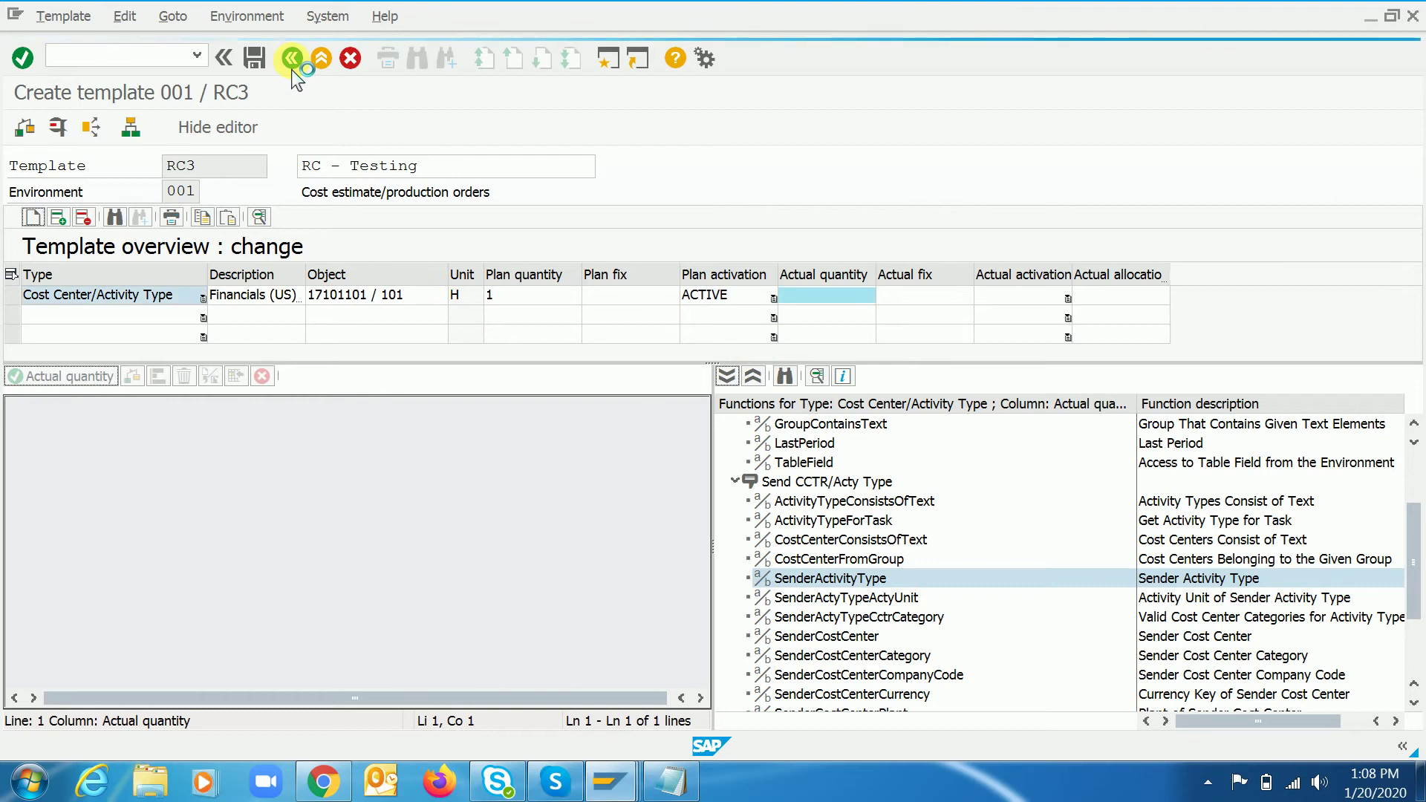
click(291, 59)
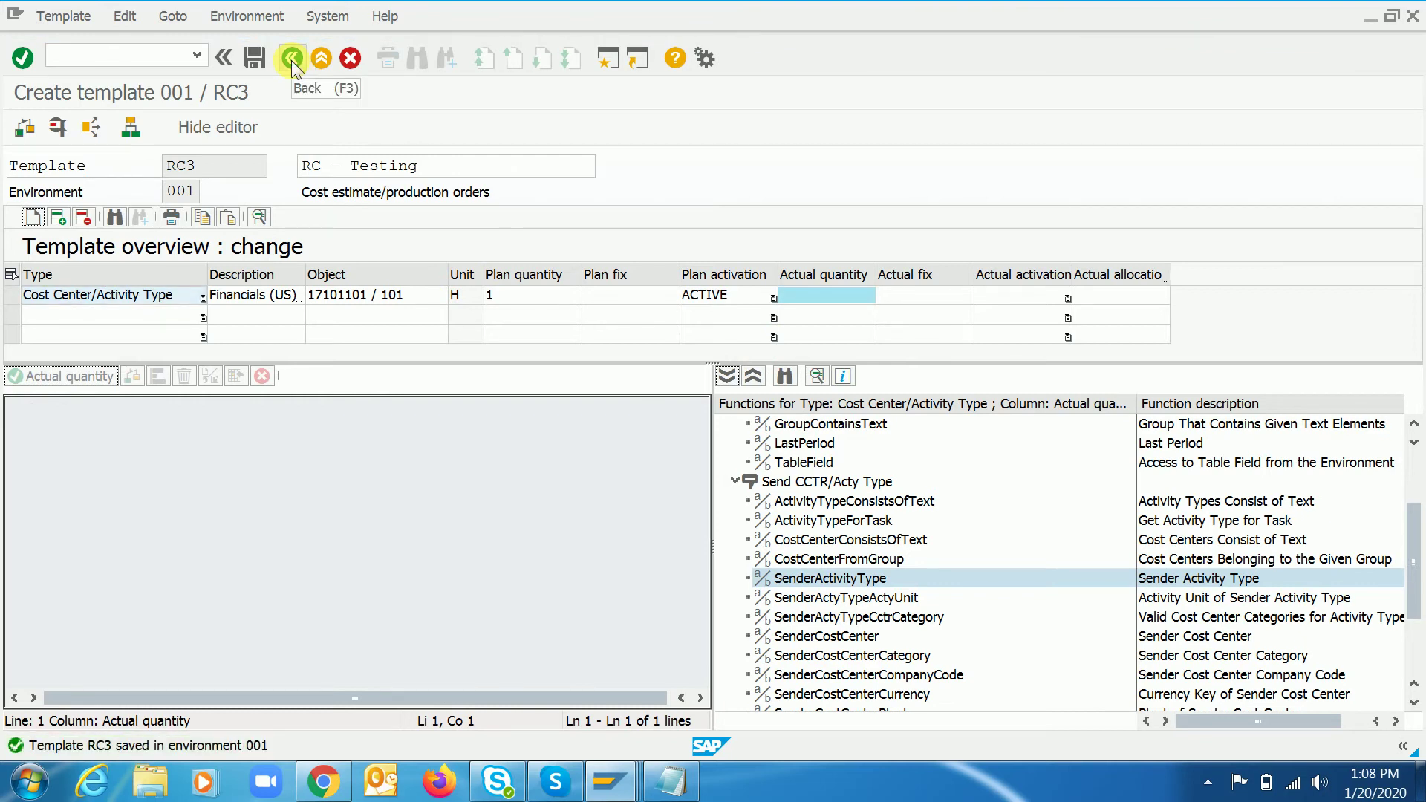
- Return from the template editor to the IMG tree, dismiss the activity popup, and select Assign Templates
click(291, 60)
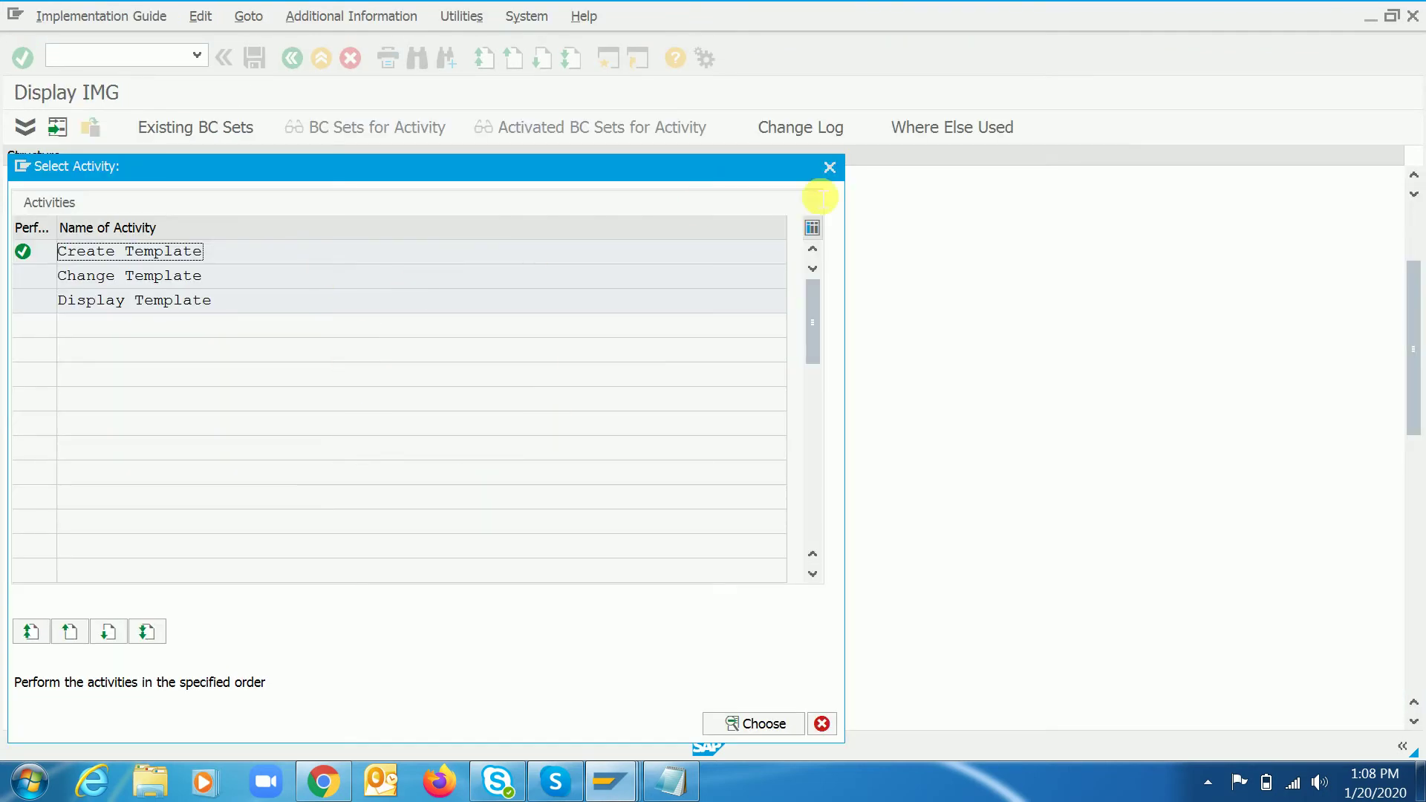
click(831, 168)
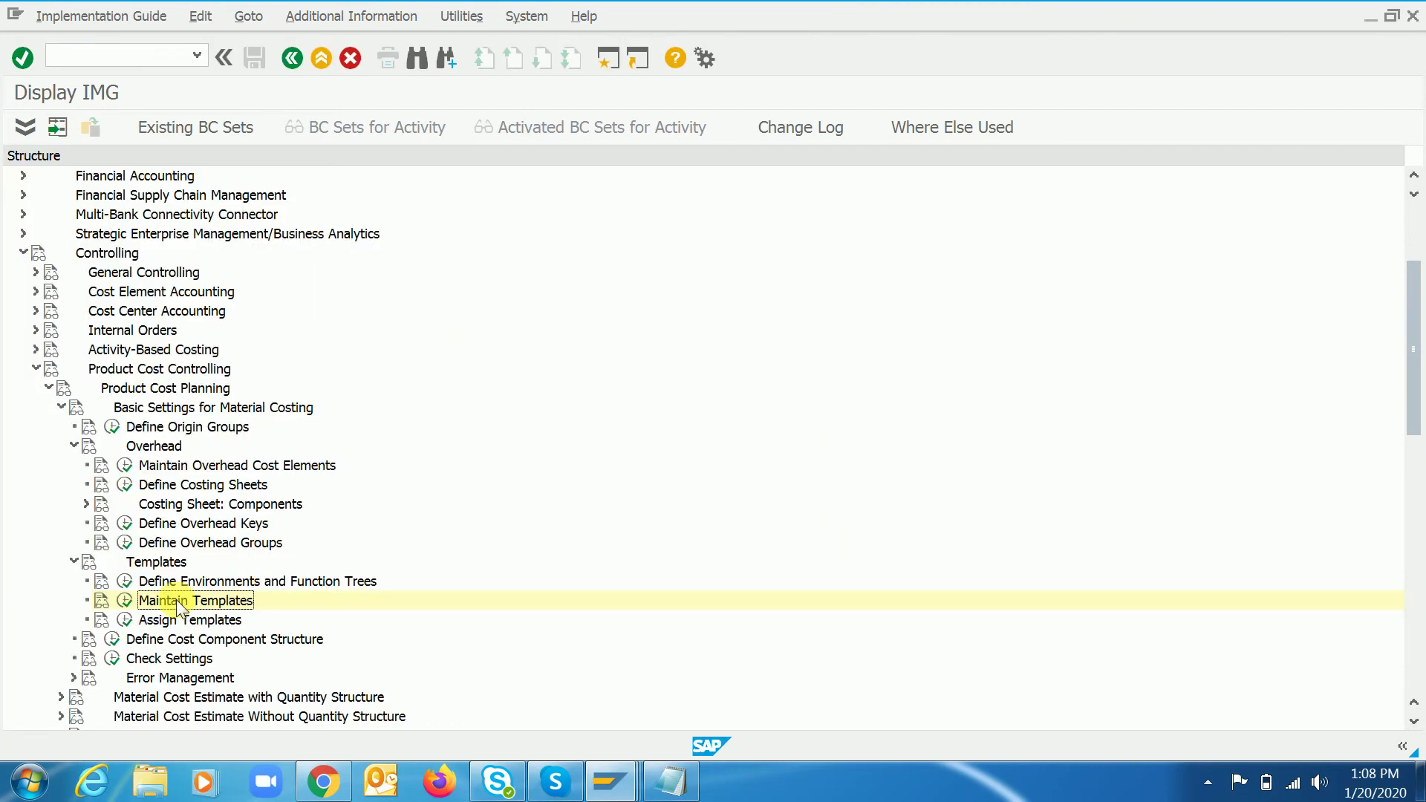
key(Down)
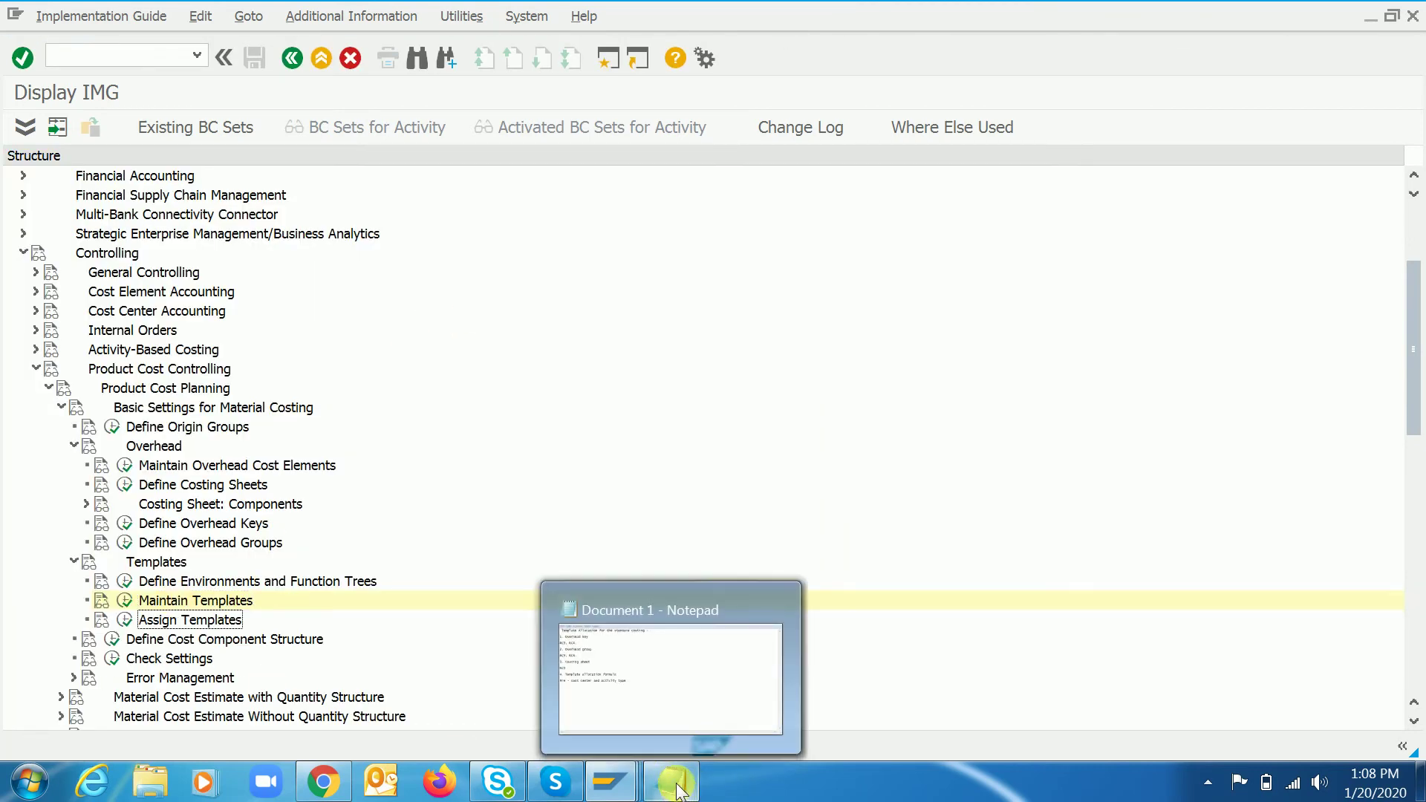
click(676, 786)
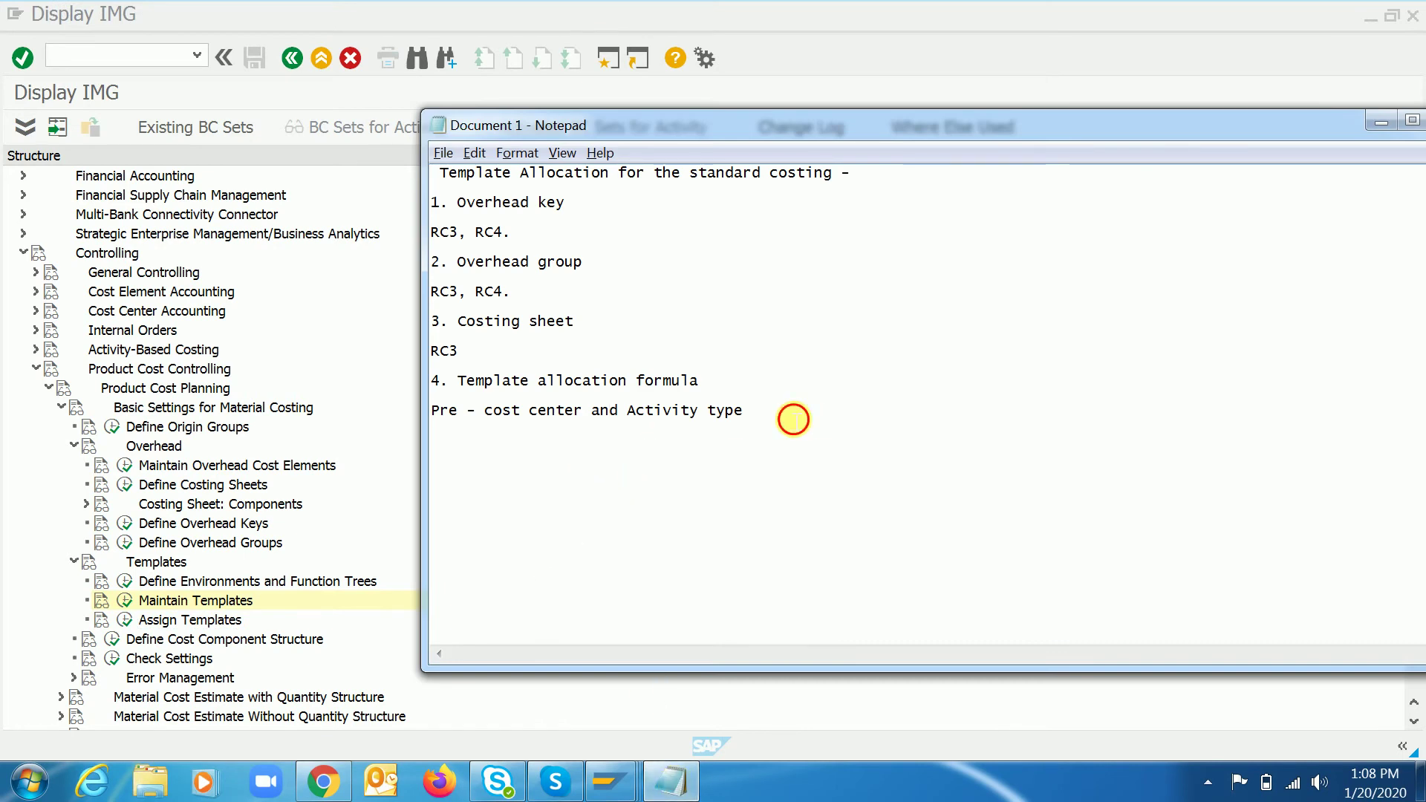
- Add a line 'RC3.' below 'Pre - cost center and Activity type' in the Notepad notes
click(789, 417)
key(Return)
text(RC)
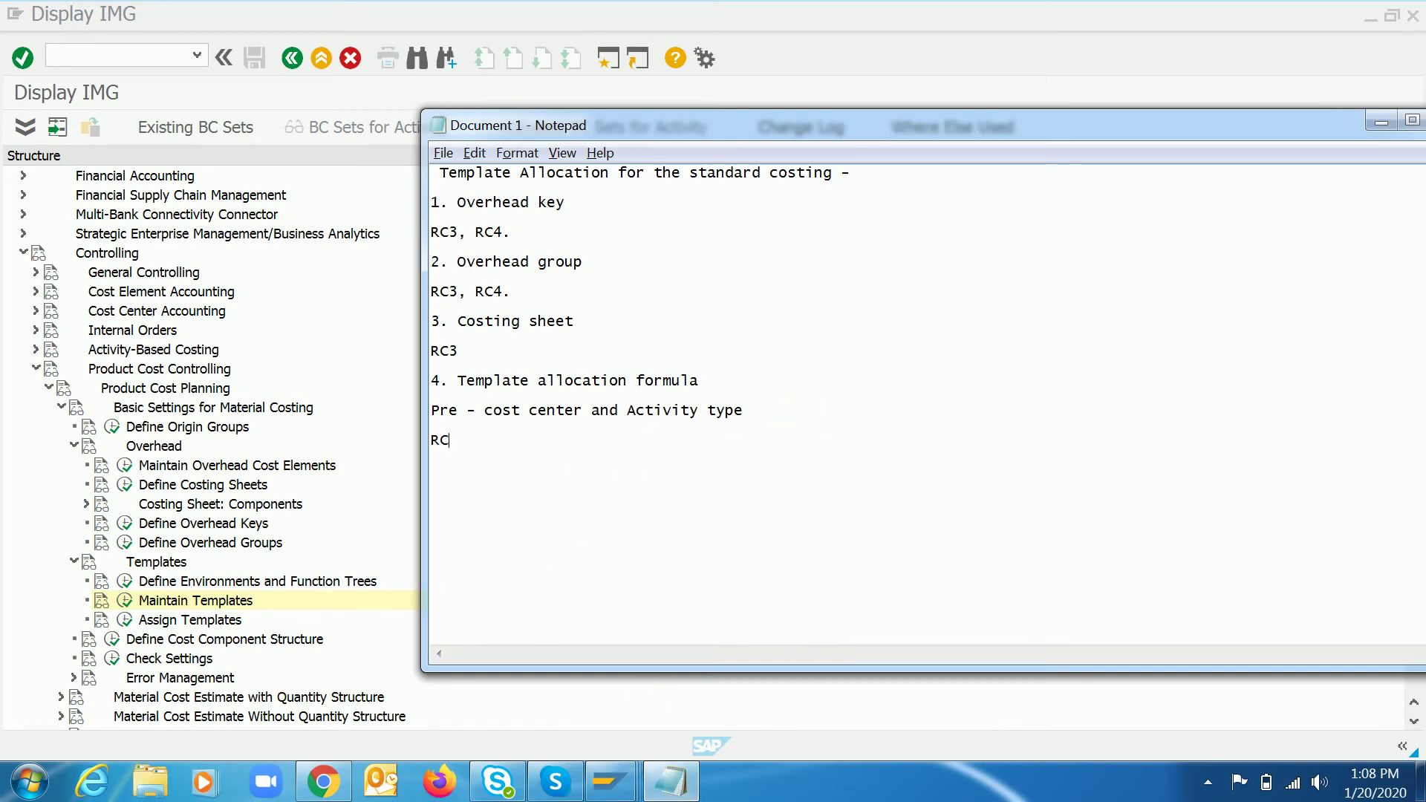
text(3.)
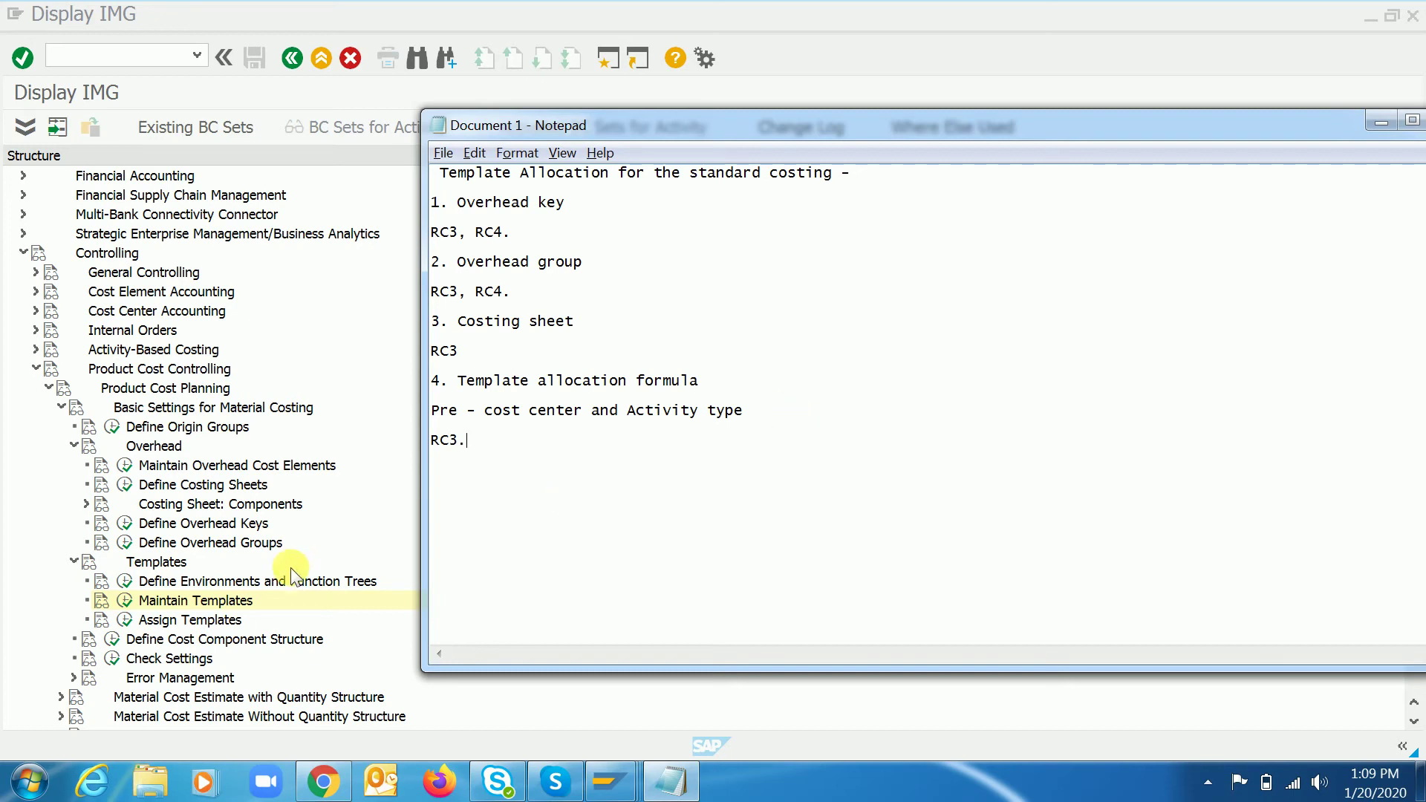
click(275, 603)
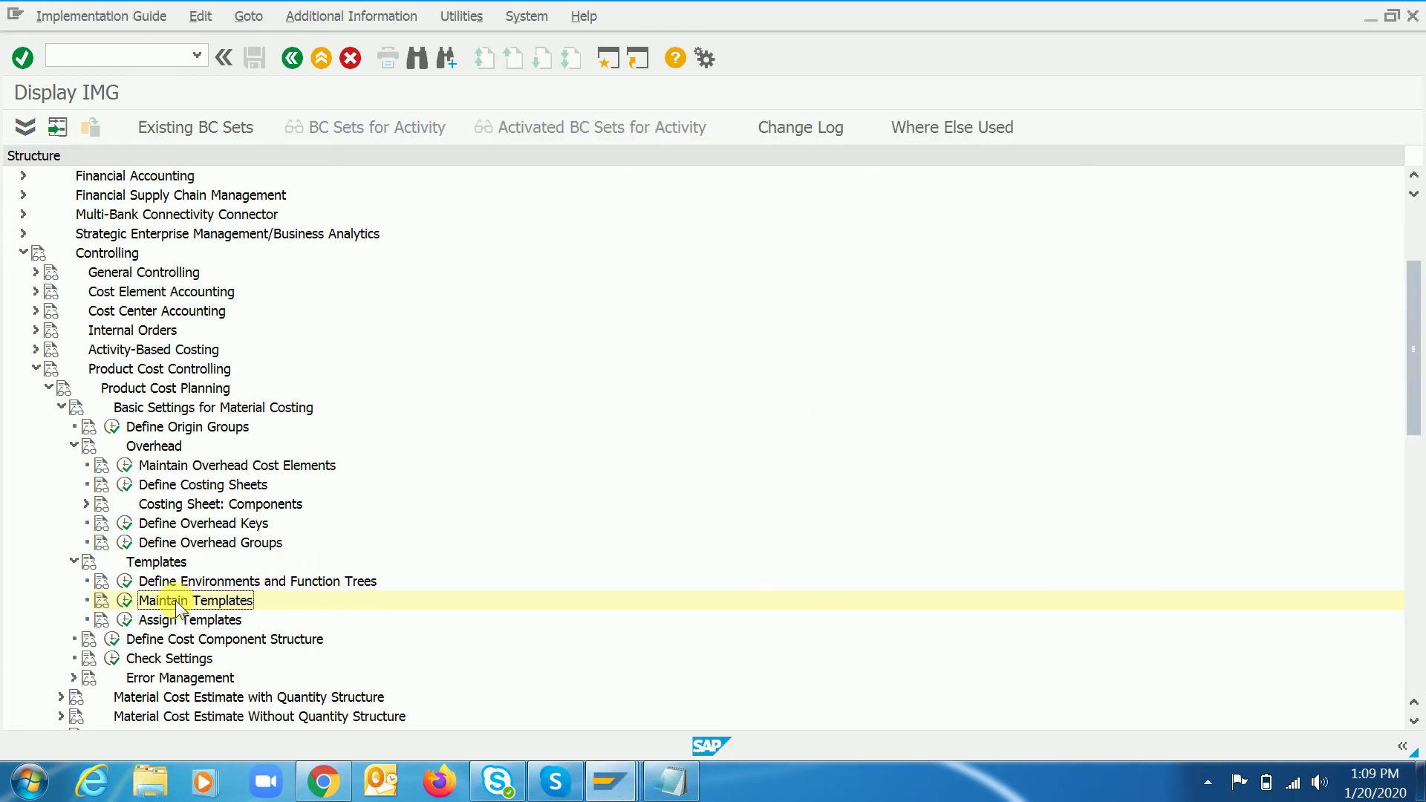
- Reopen template RC3 via Maintain Templates, insert and remove a row, and save under the customizing request
double_click(186, 602)
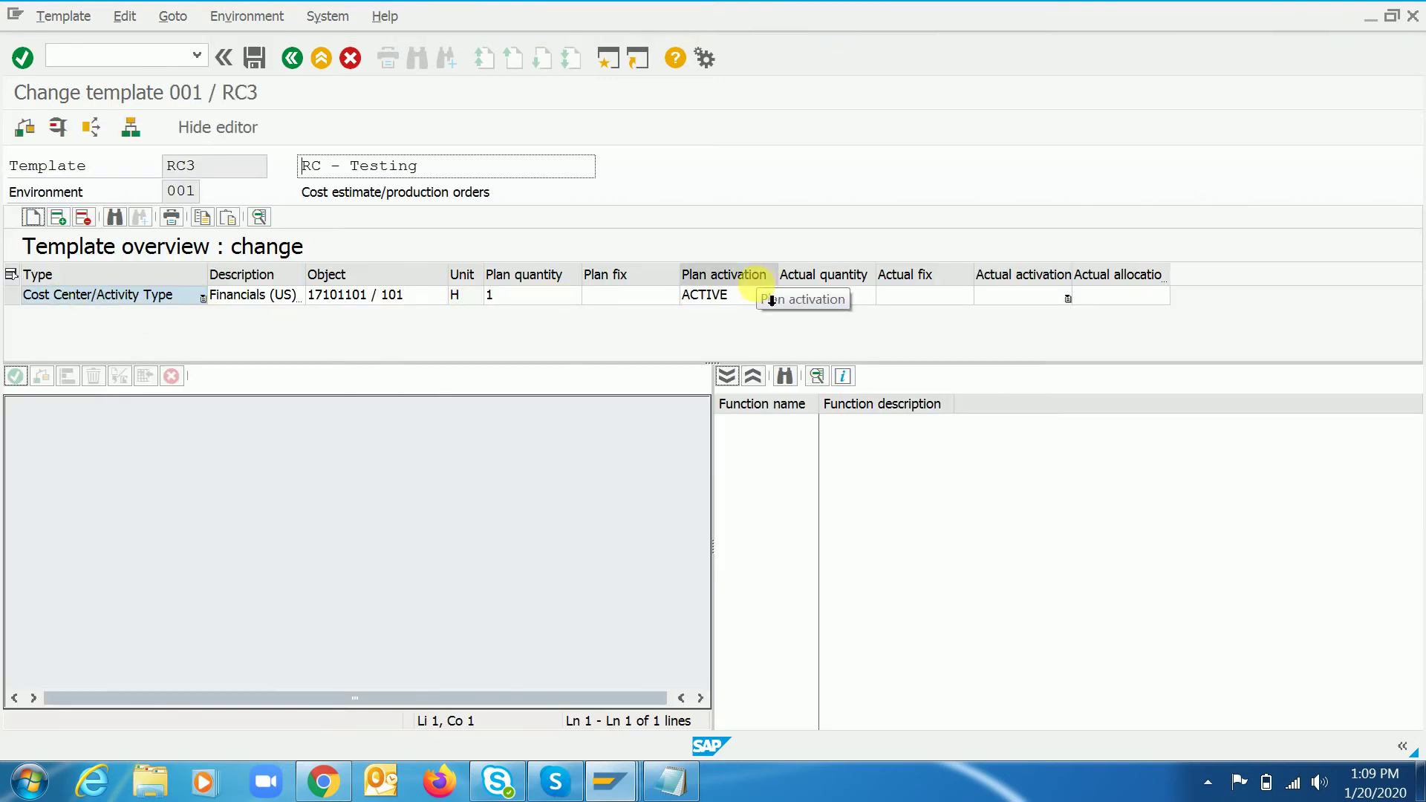
click(58, 217)
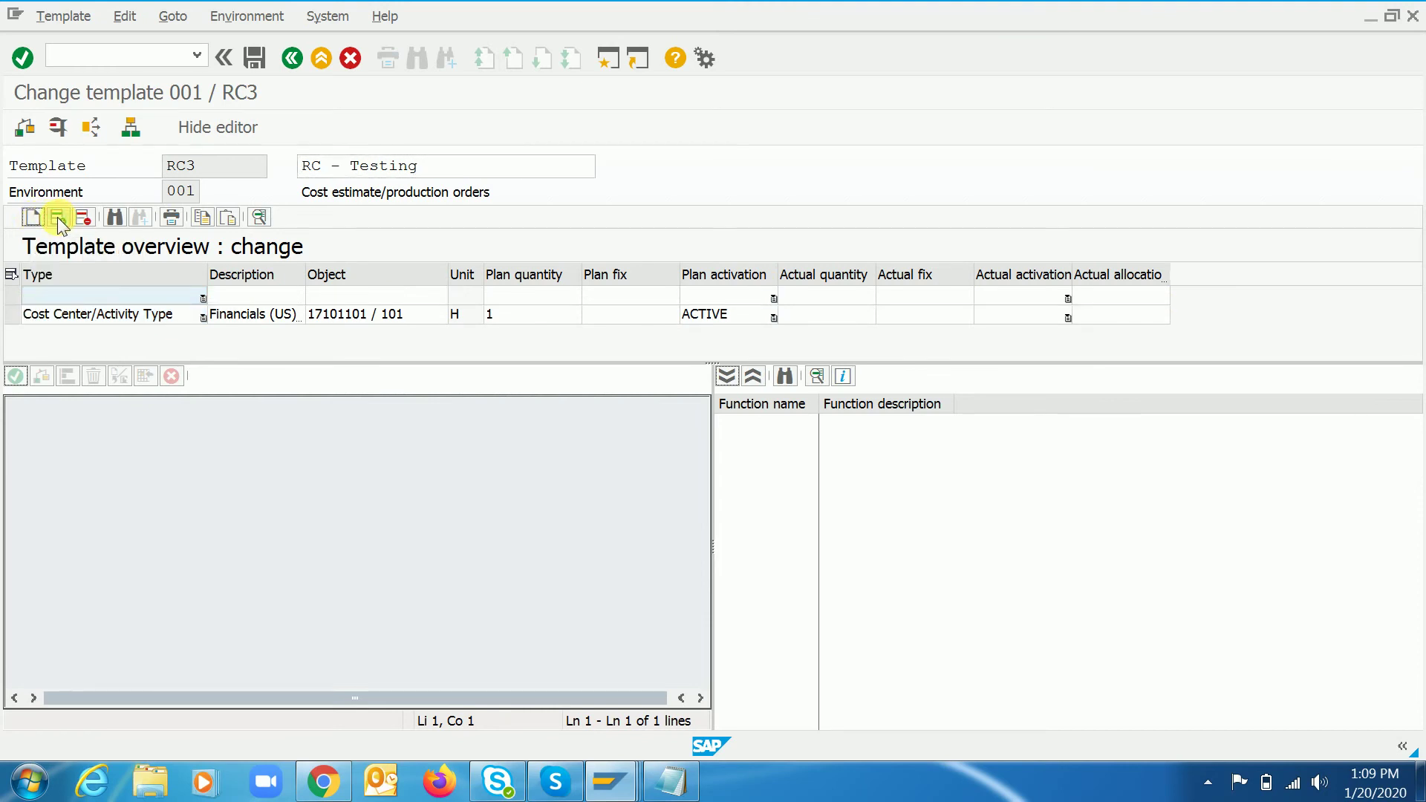
click(83, 217)
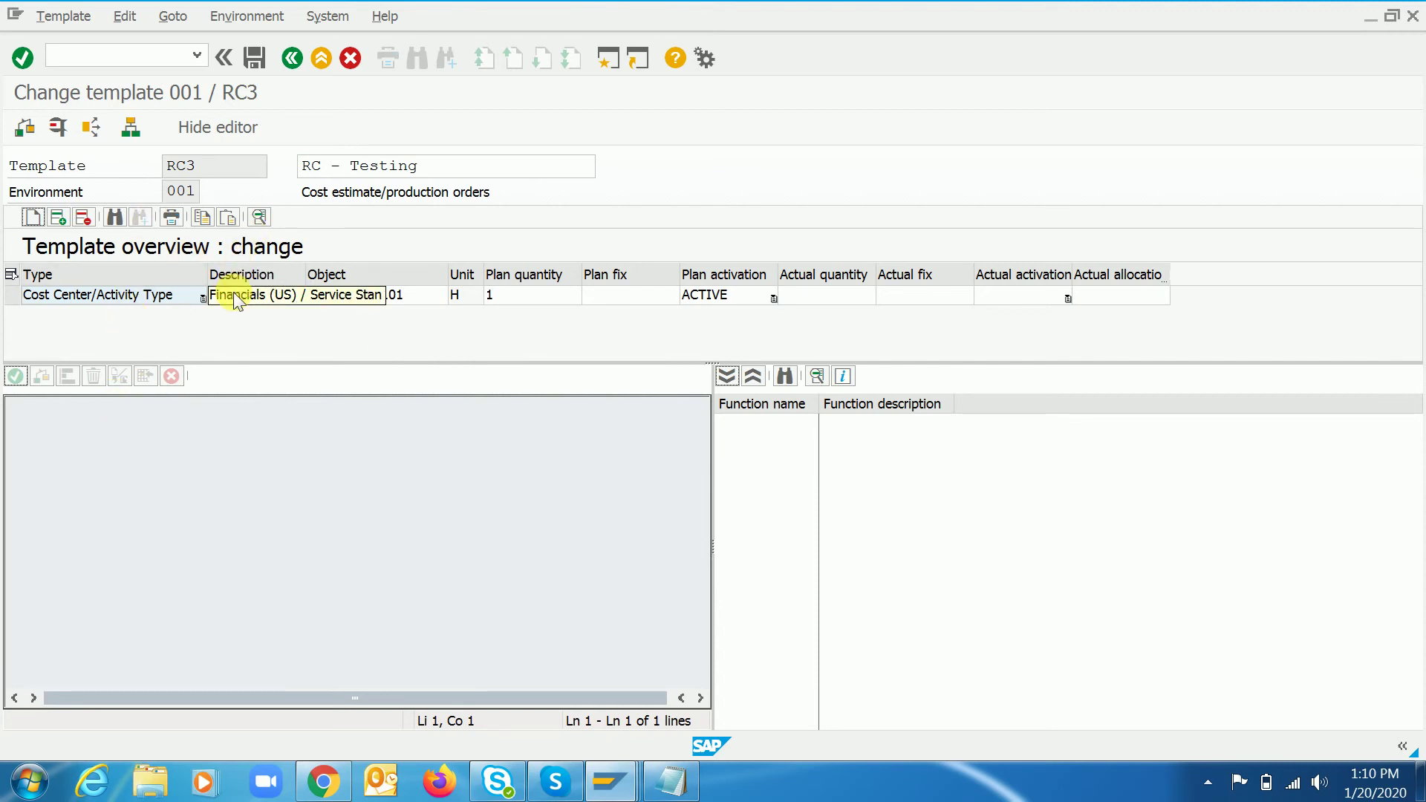
click(251, 58)
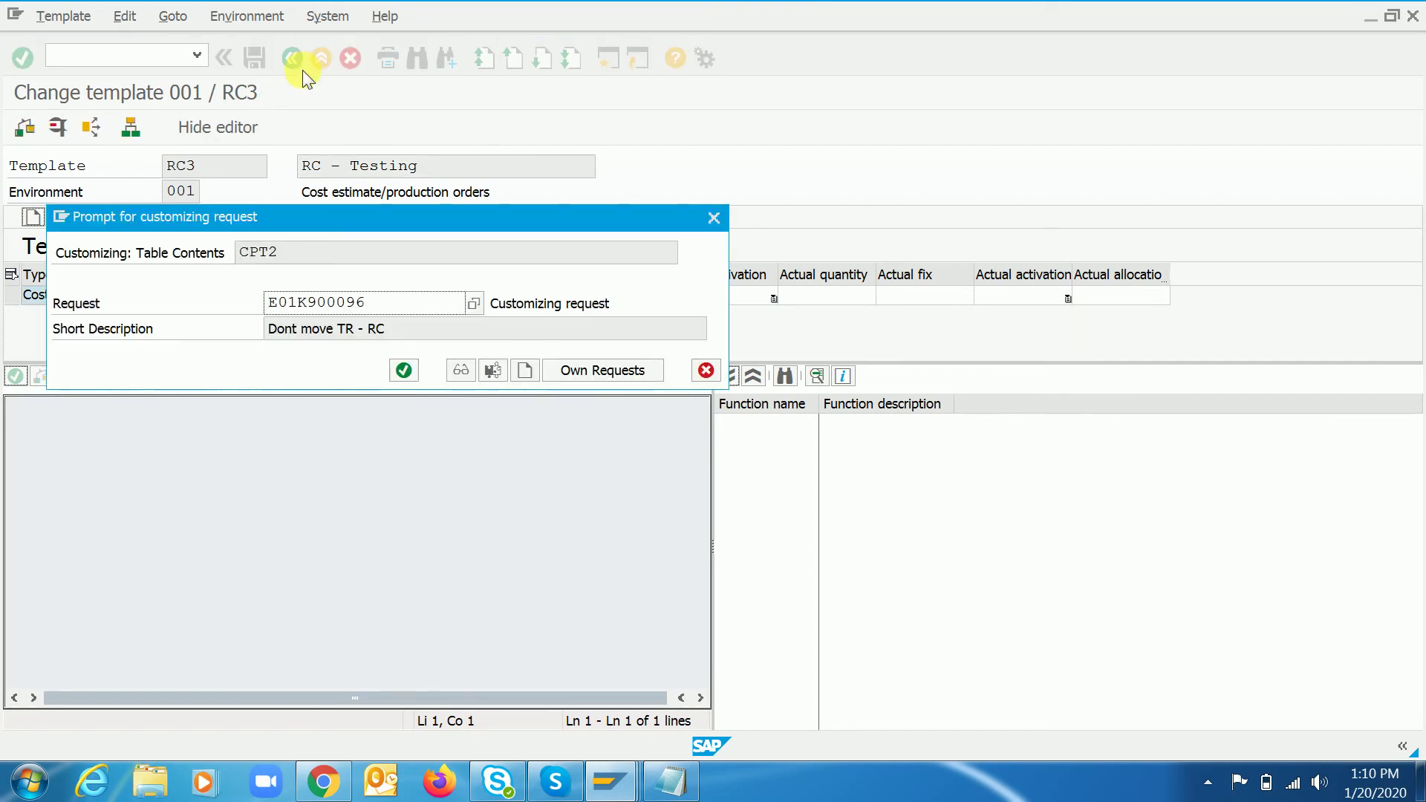
click(405, 370)
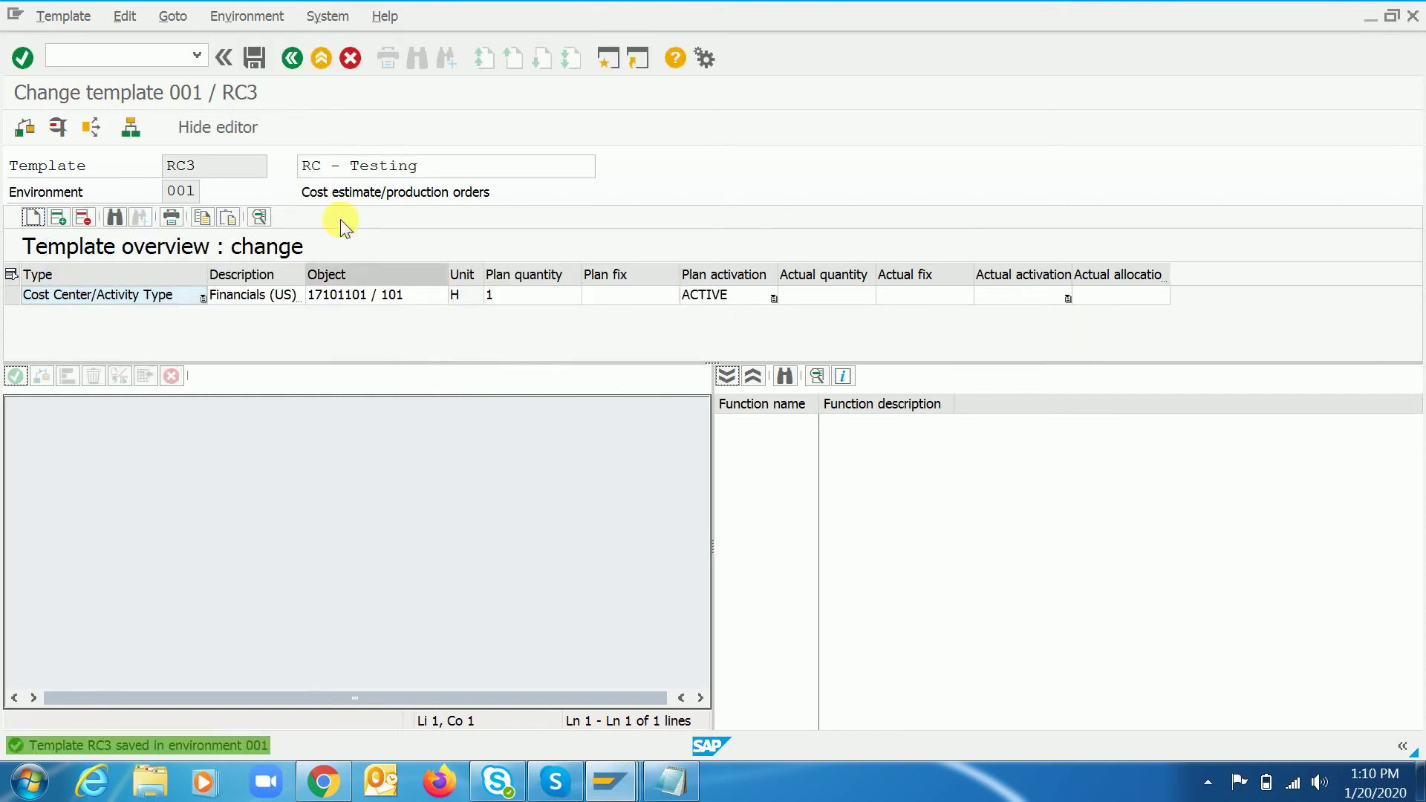
click(292, 59)
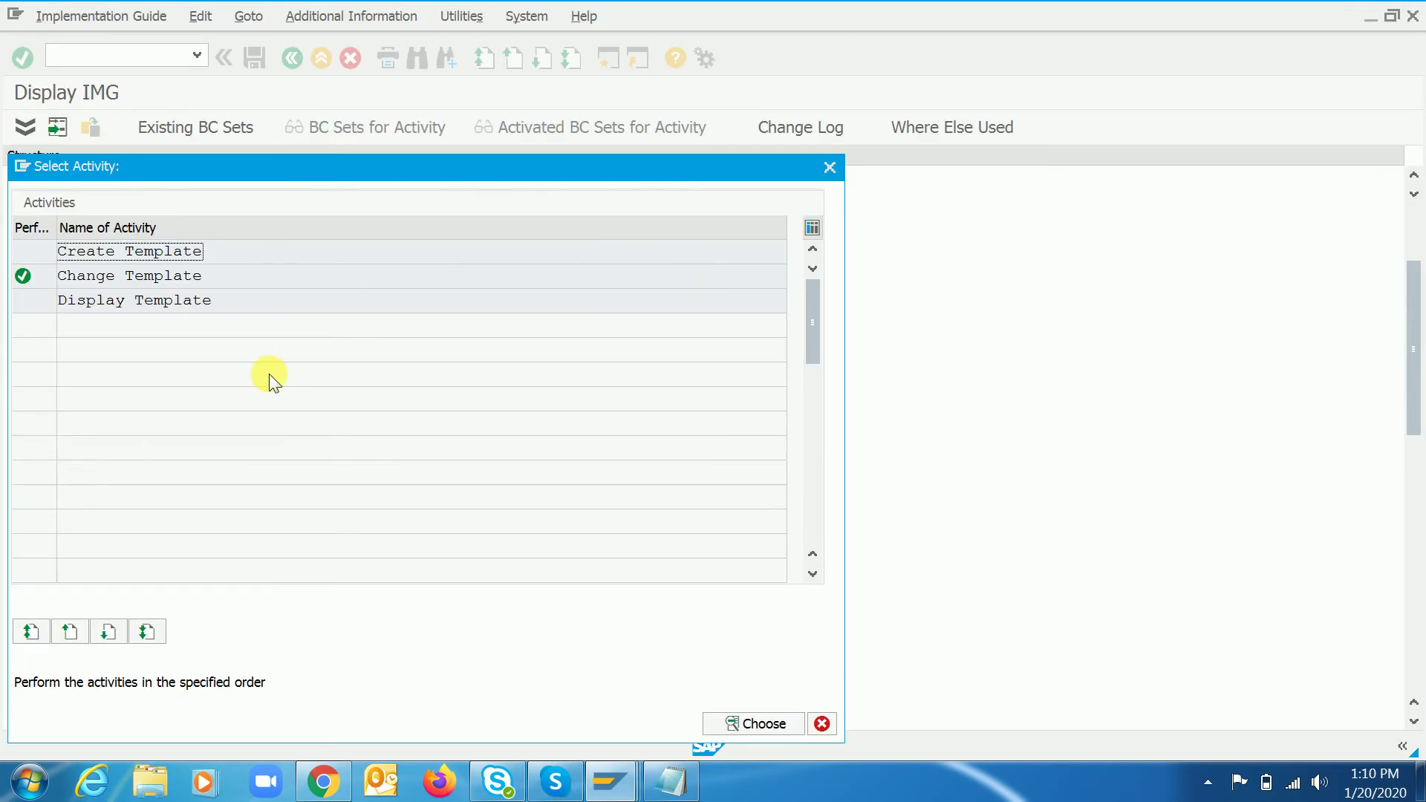
- Run the Assign Templates activity and start new entries in the Template Determination view
click(821, 724)
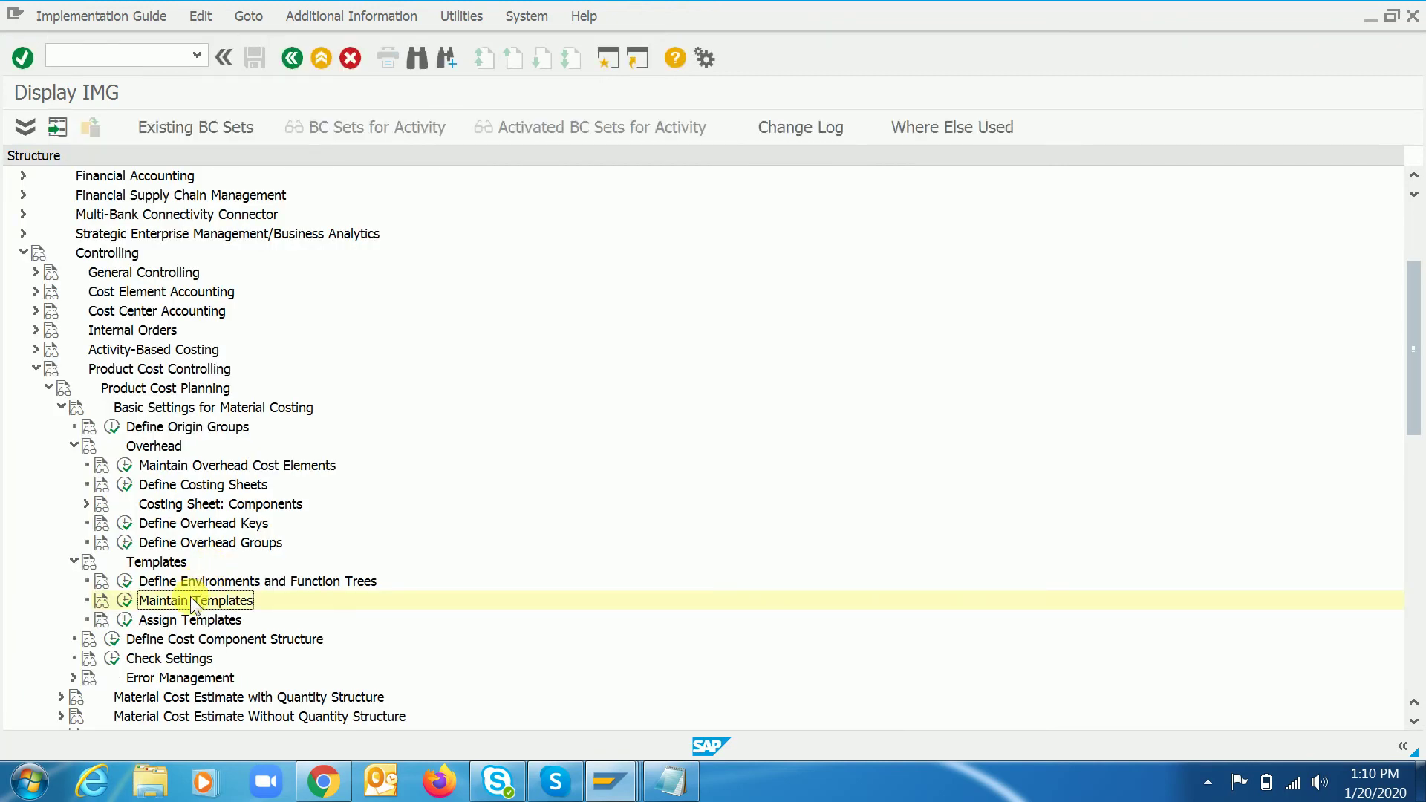
key(Down)
key(Left)
double_click(190, 601)
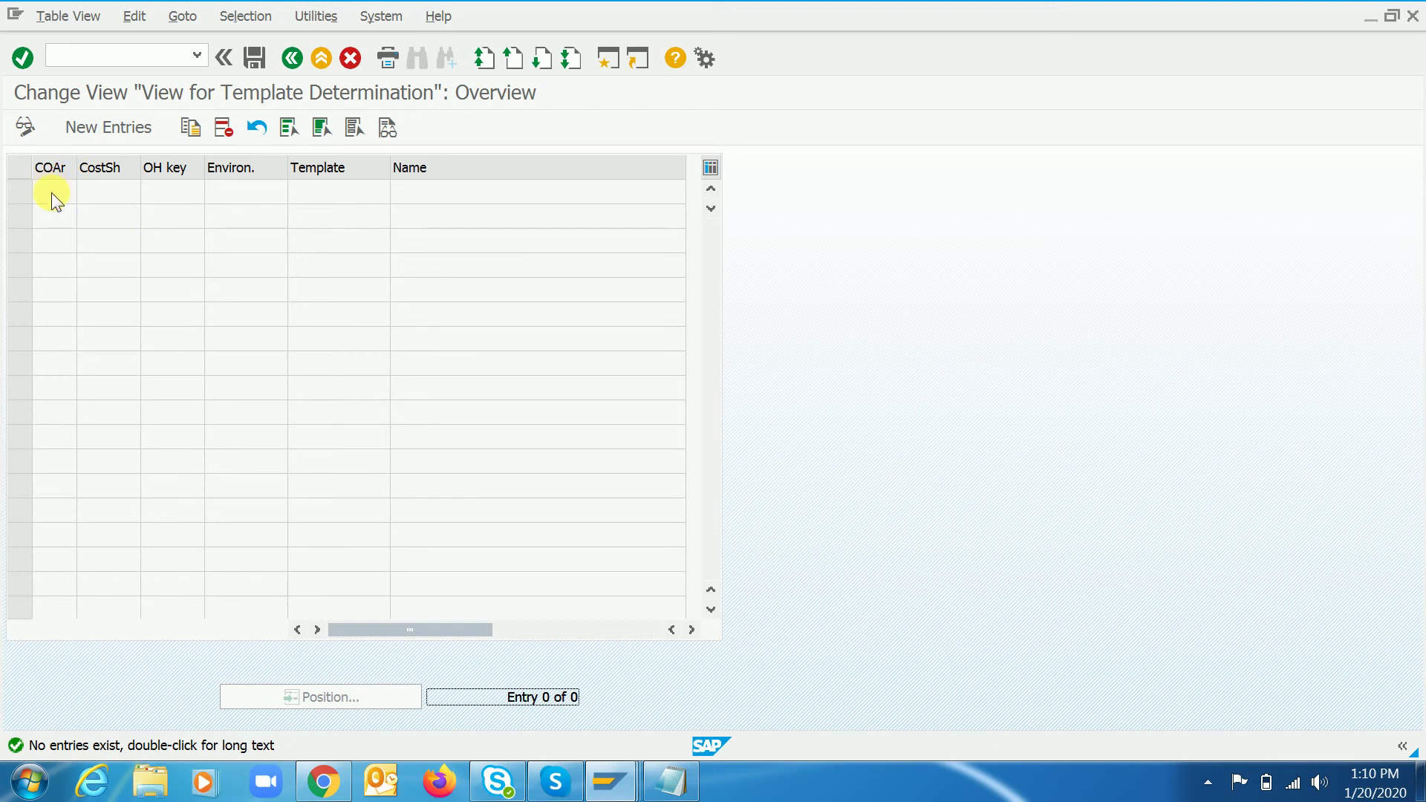
click(113, 125)
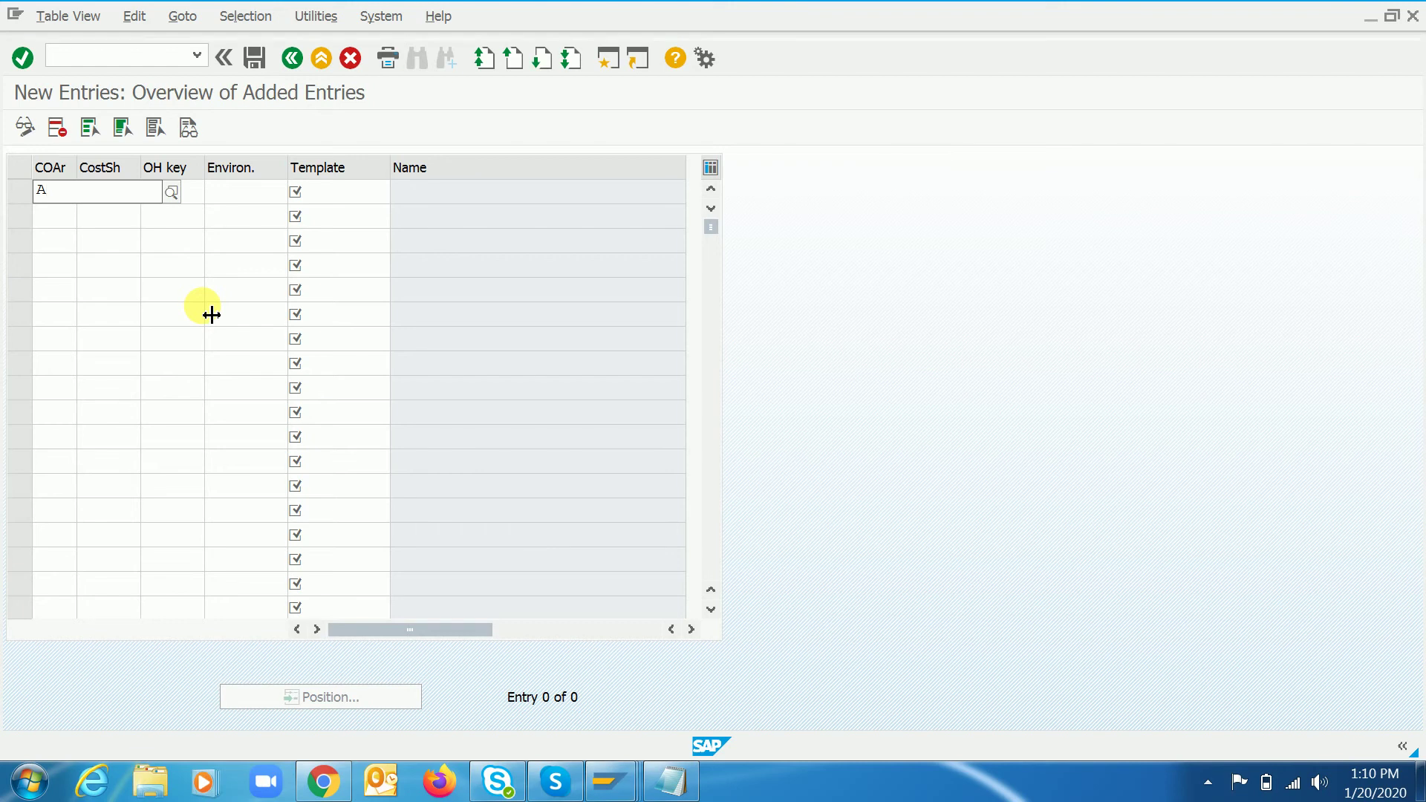
- Enter controlling area A000 and choose costing sheet RC3 in the new row
text(000)
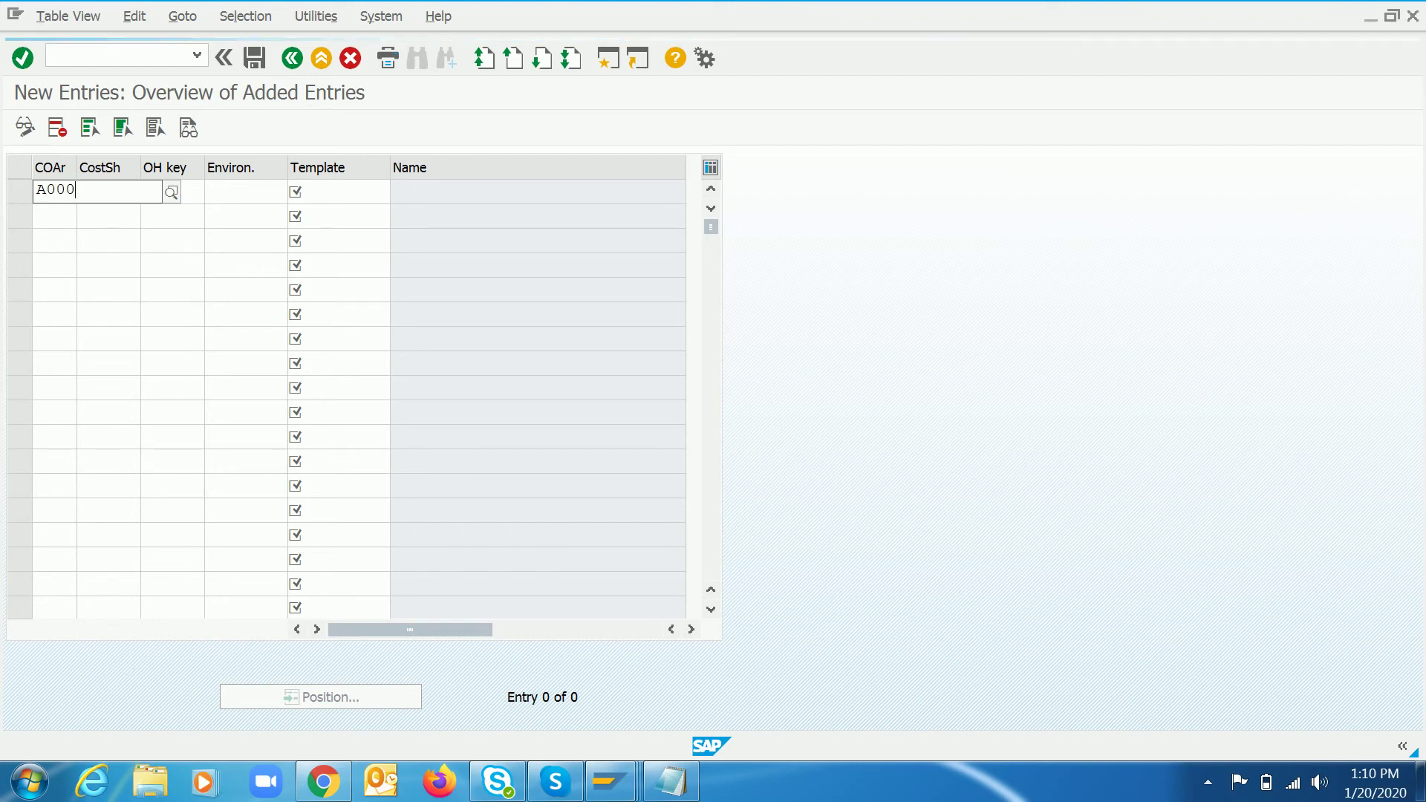
key(Tab)
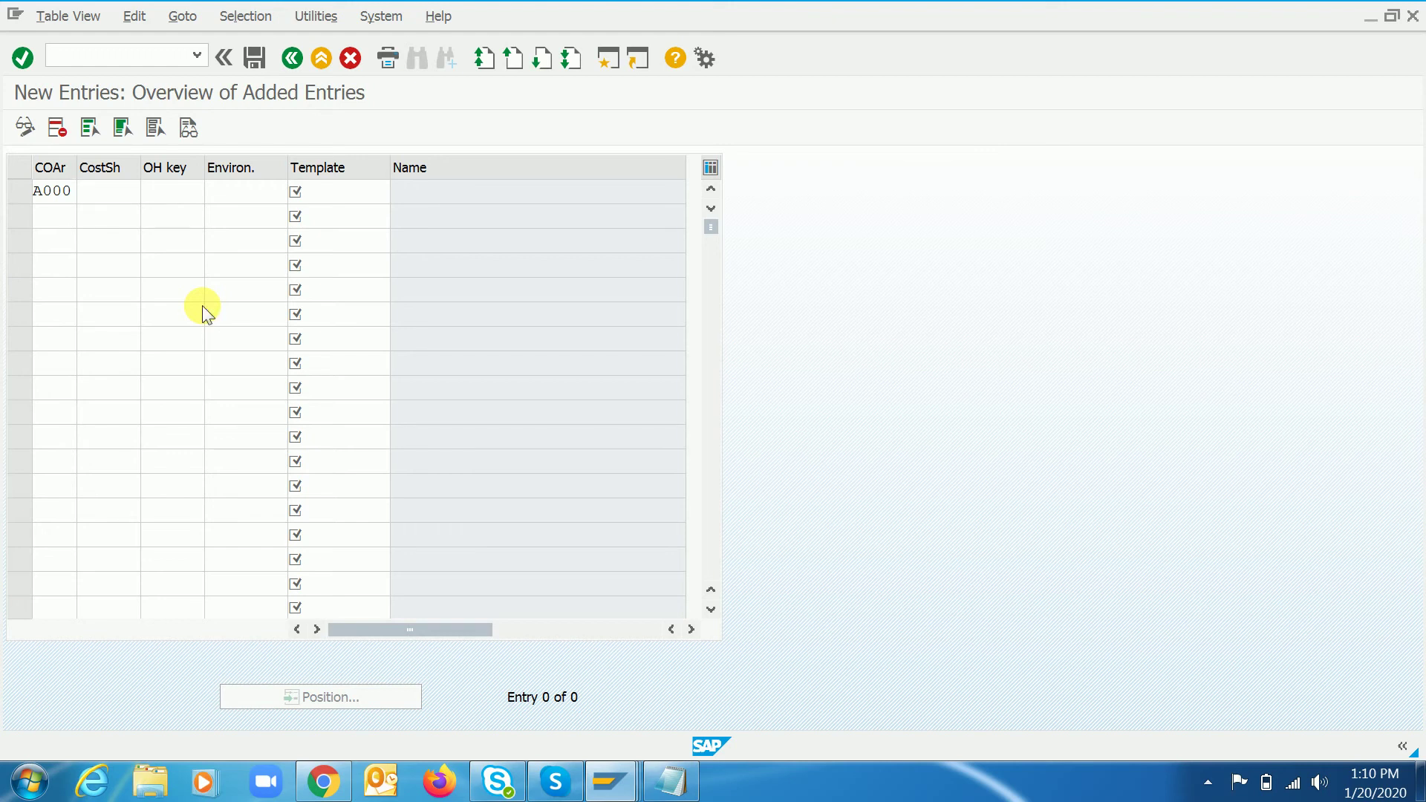
key(Return)
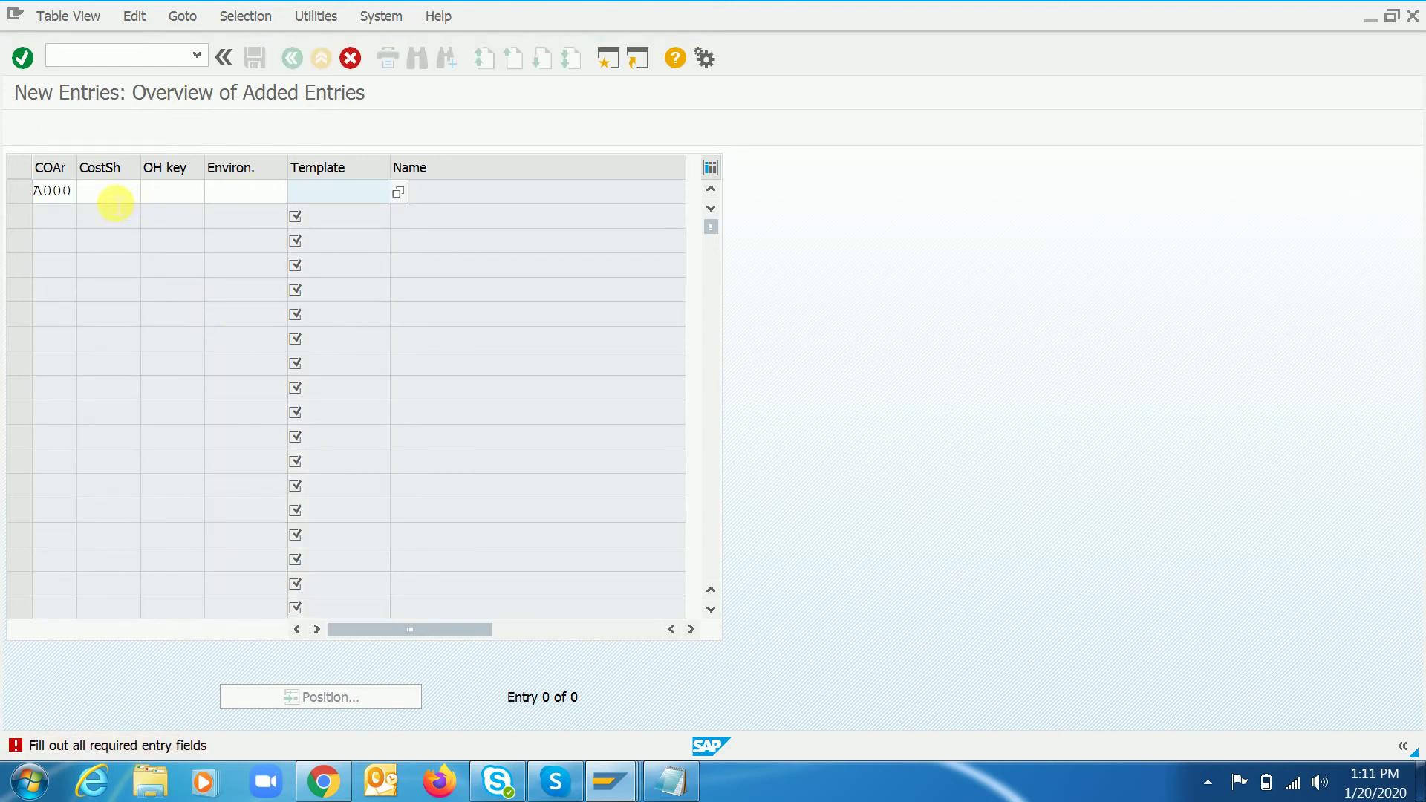
click(111, 194)
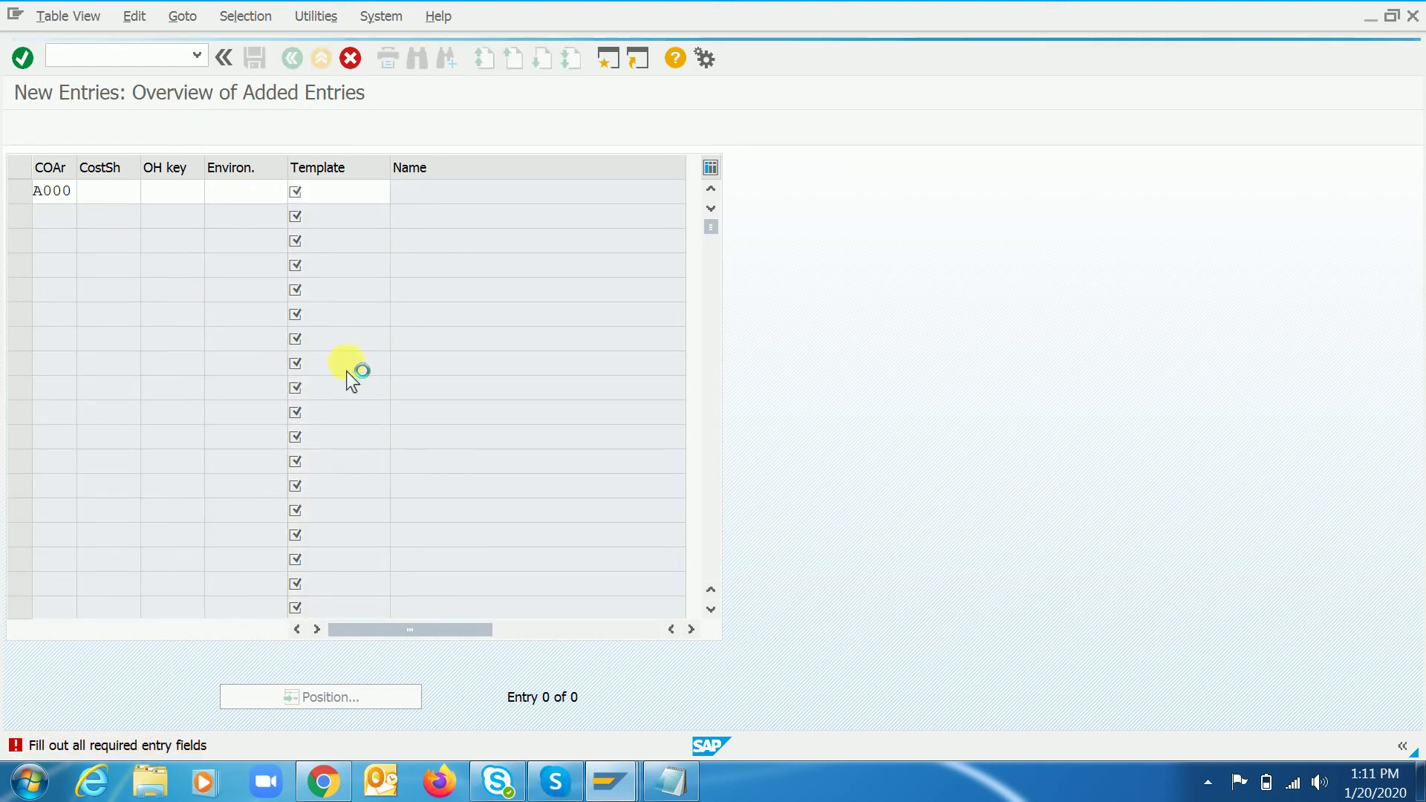
click(138, 196)
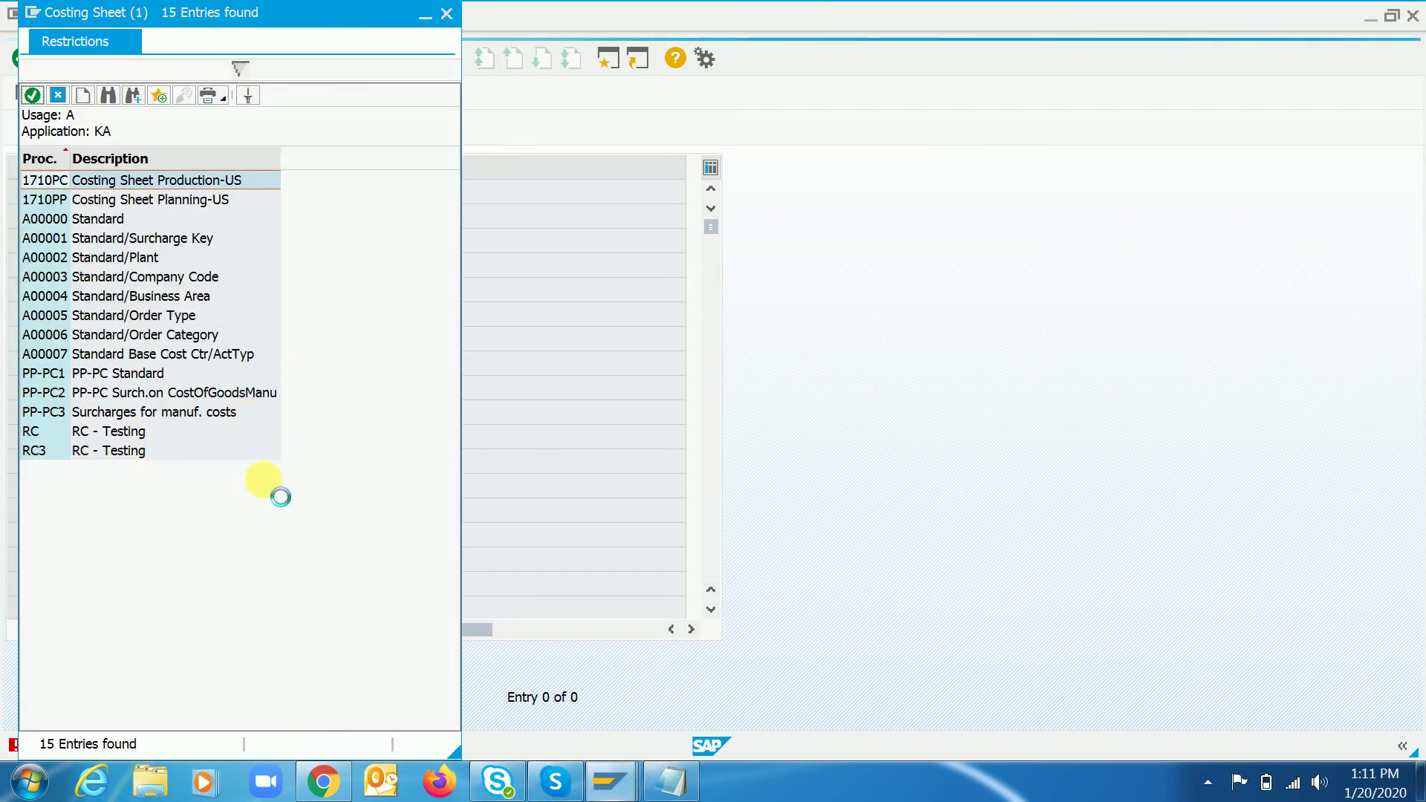
double_click(39, 452)
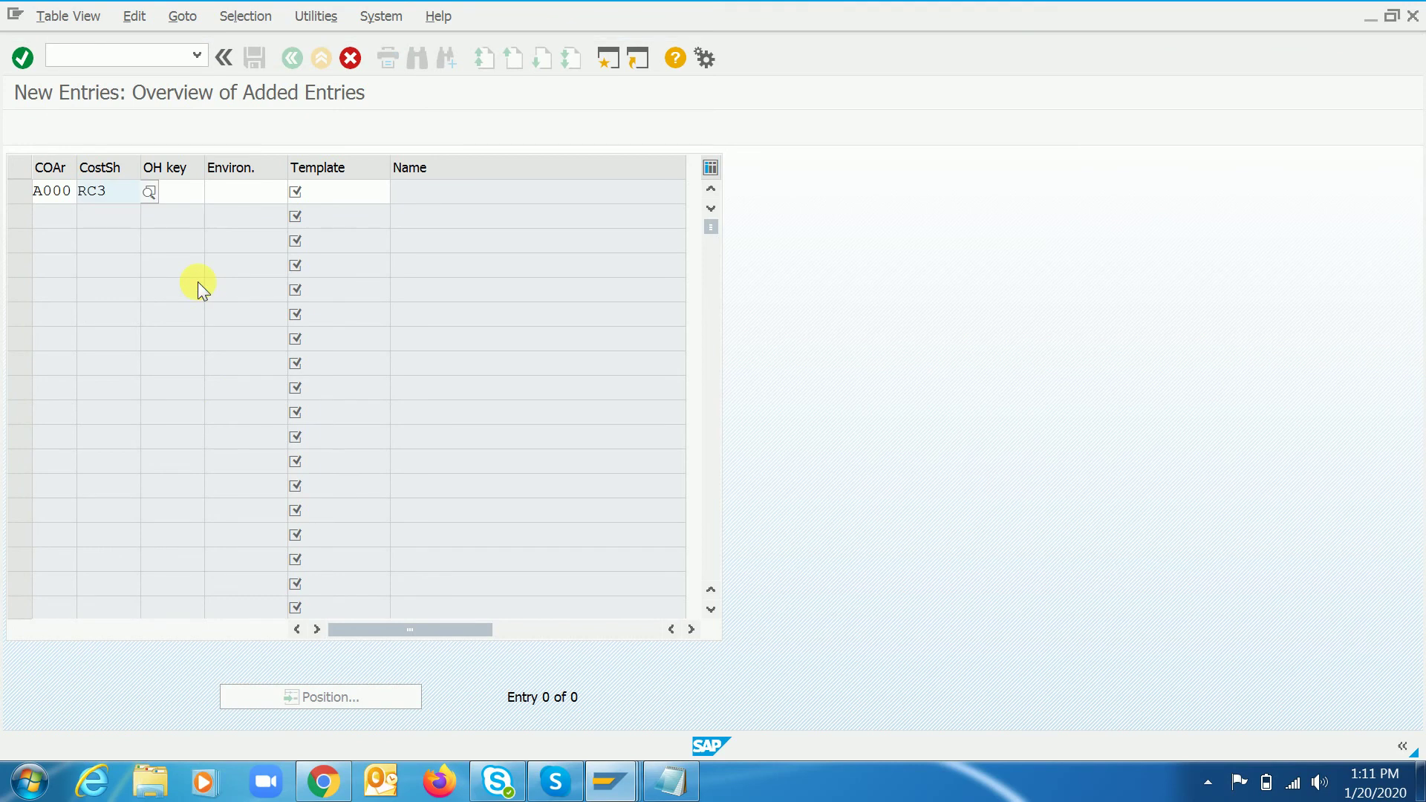
key(Tab)
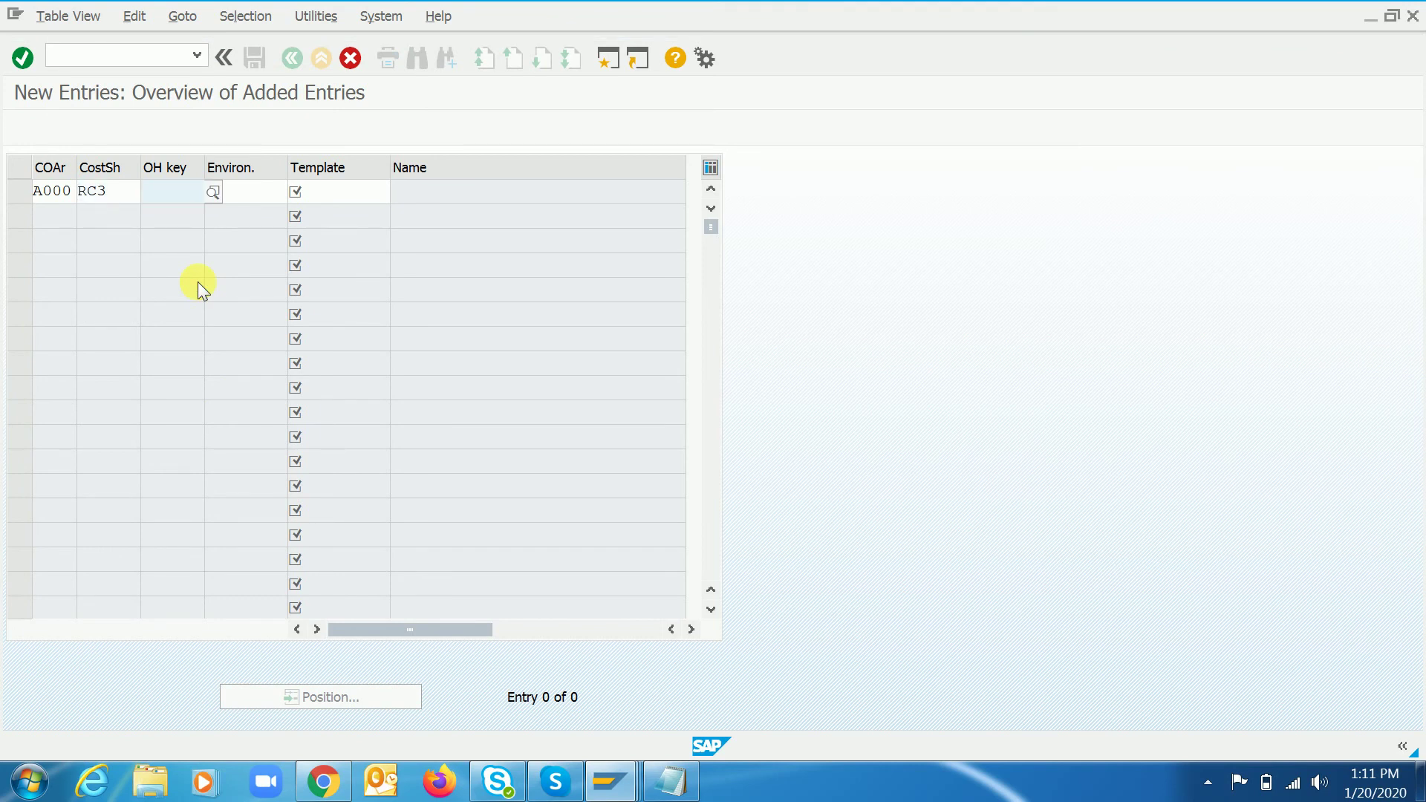
- Set overhead key RC3, environment 001 and template RC3, then confirm the entry
key(F4)
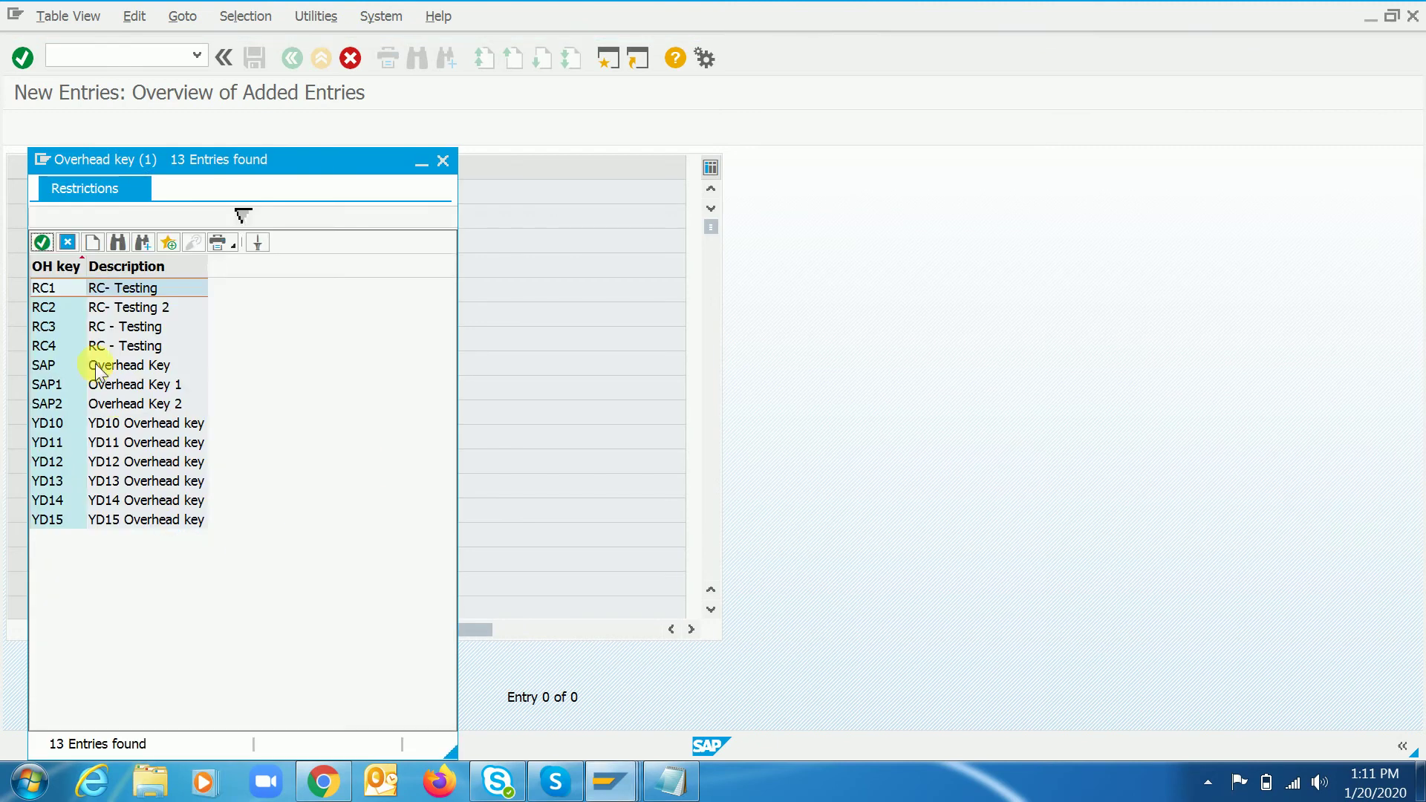
click(123, 326)
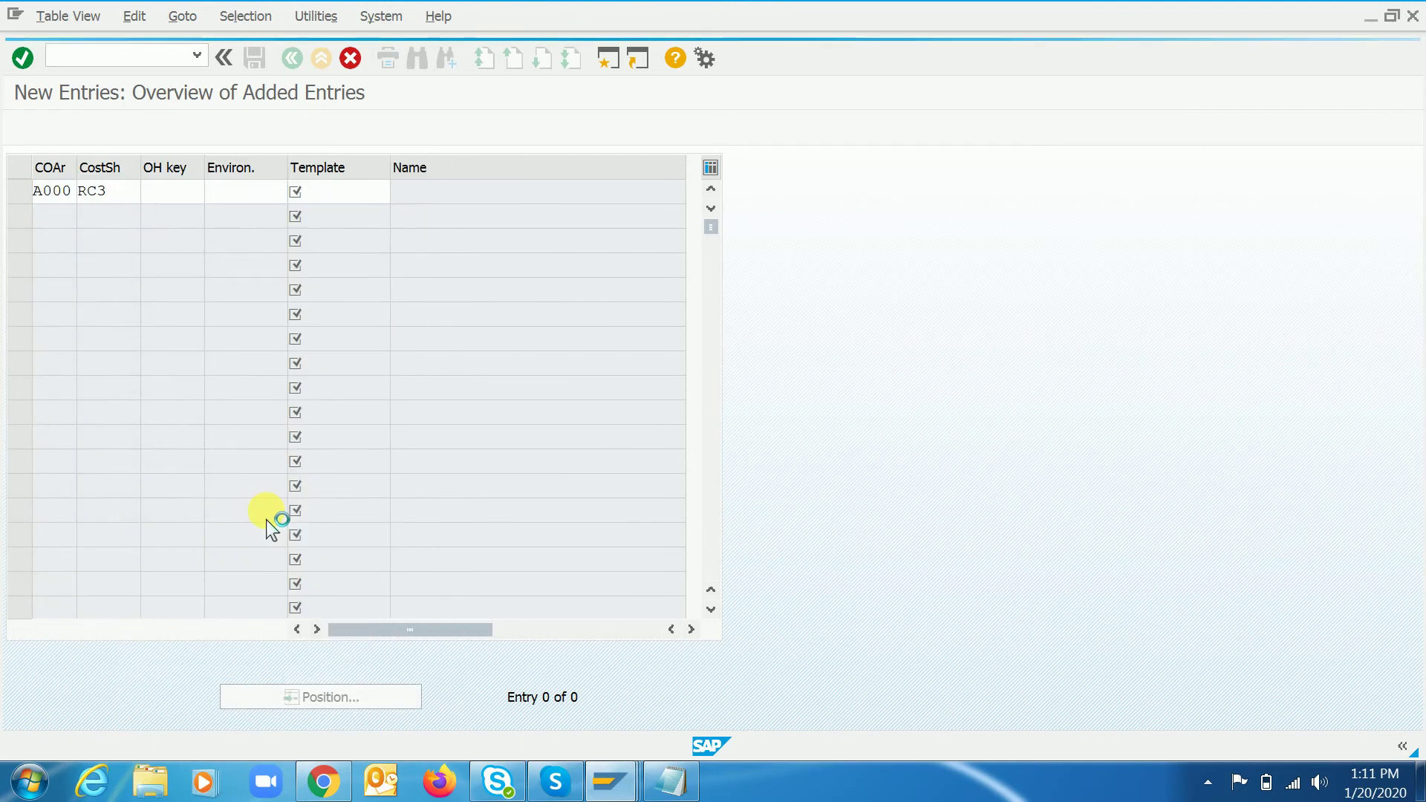
key(Tab)
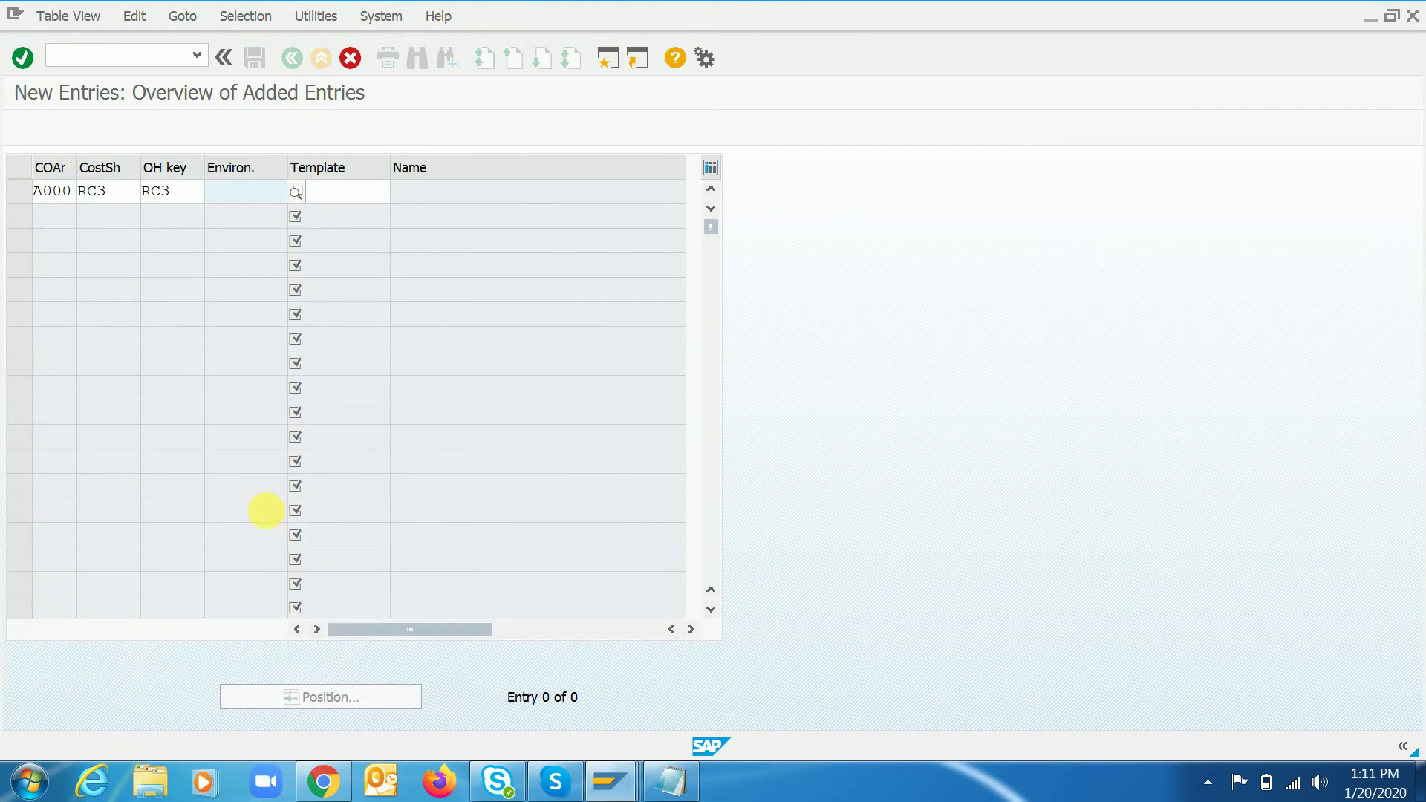
key(Return)
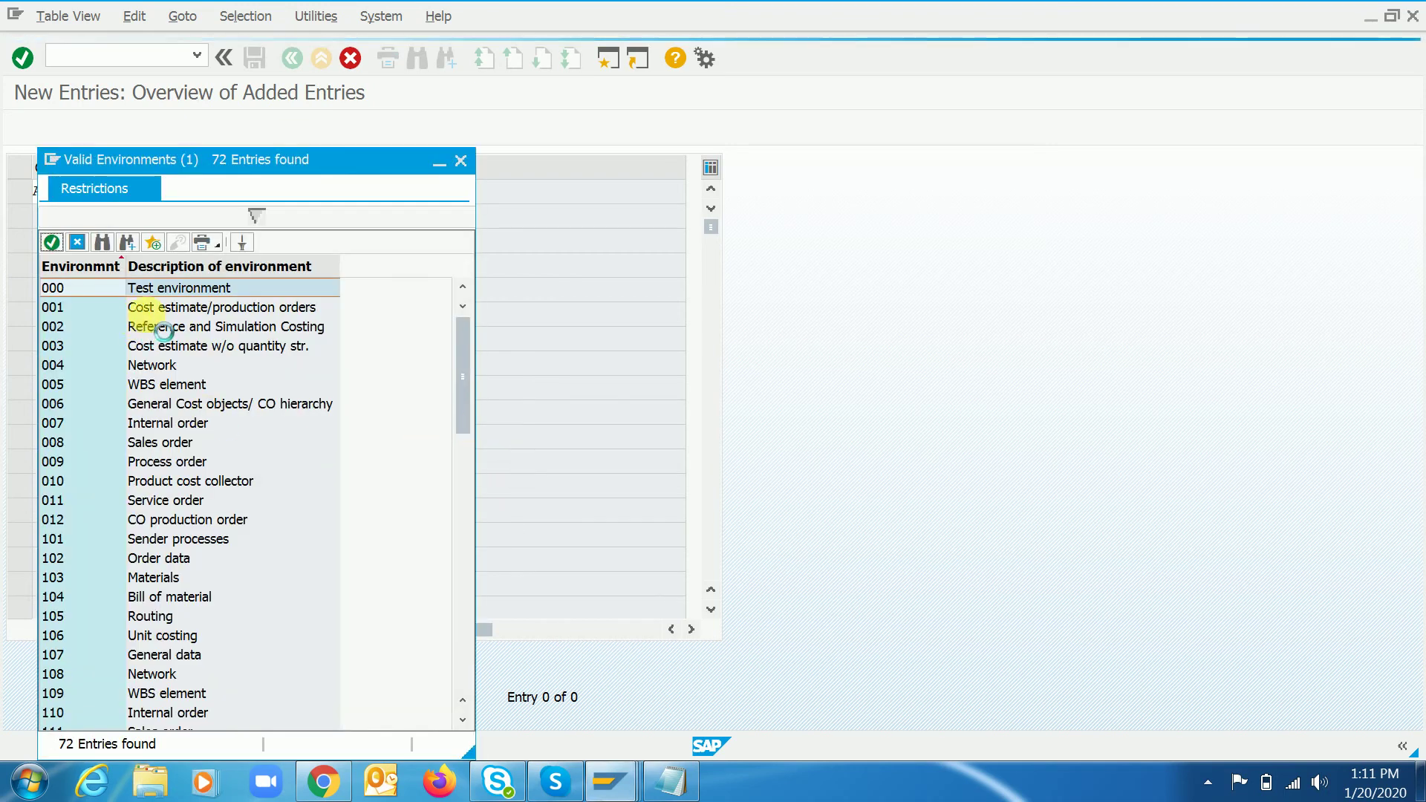
click(199, 314)
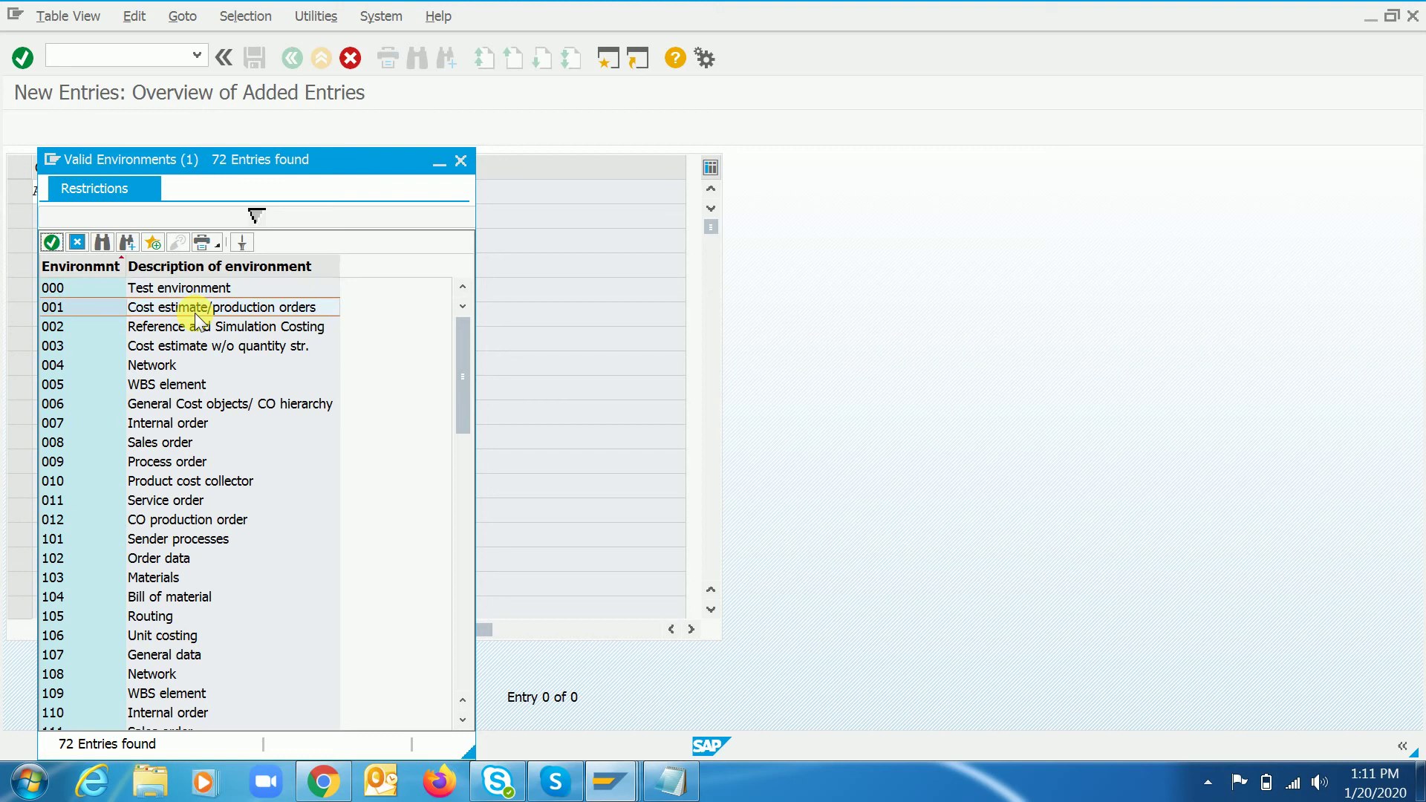
double_click(198, 313)
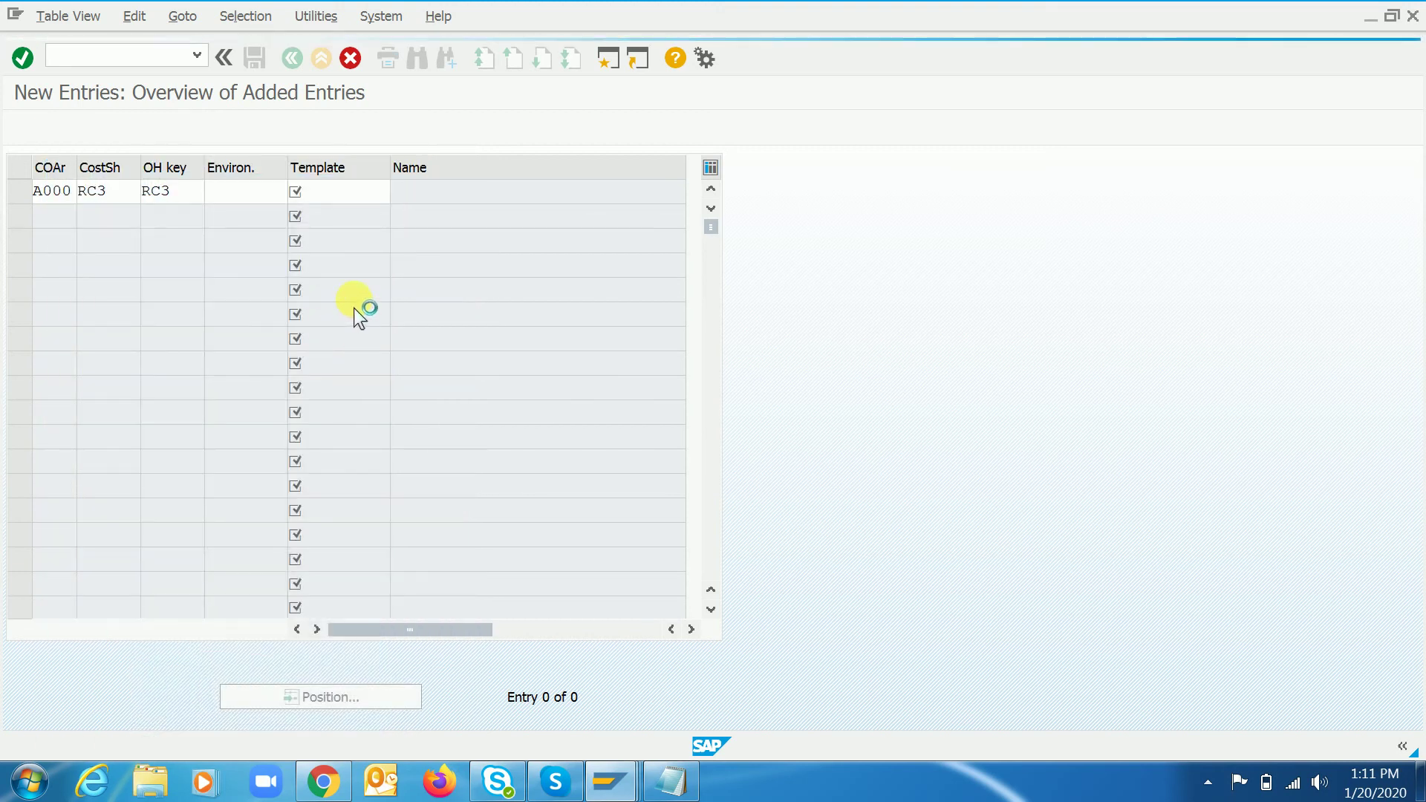
key(Tab)
key(F4)
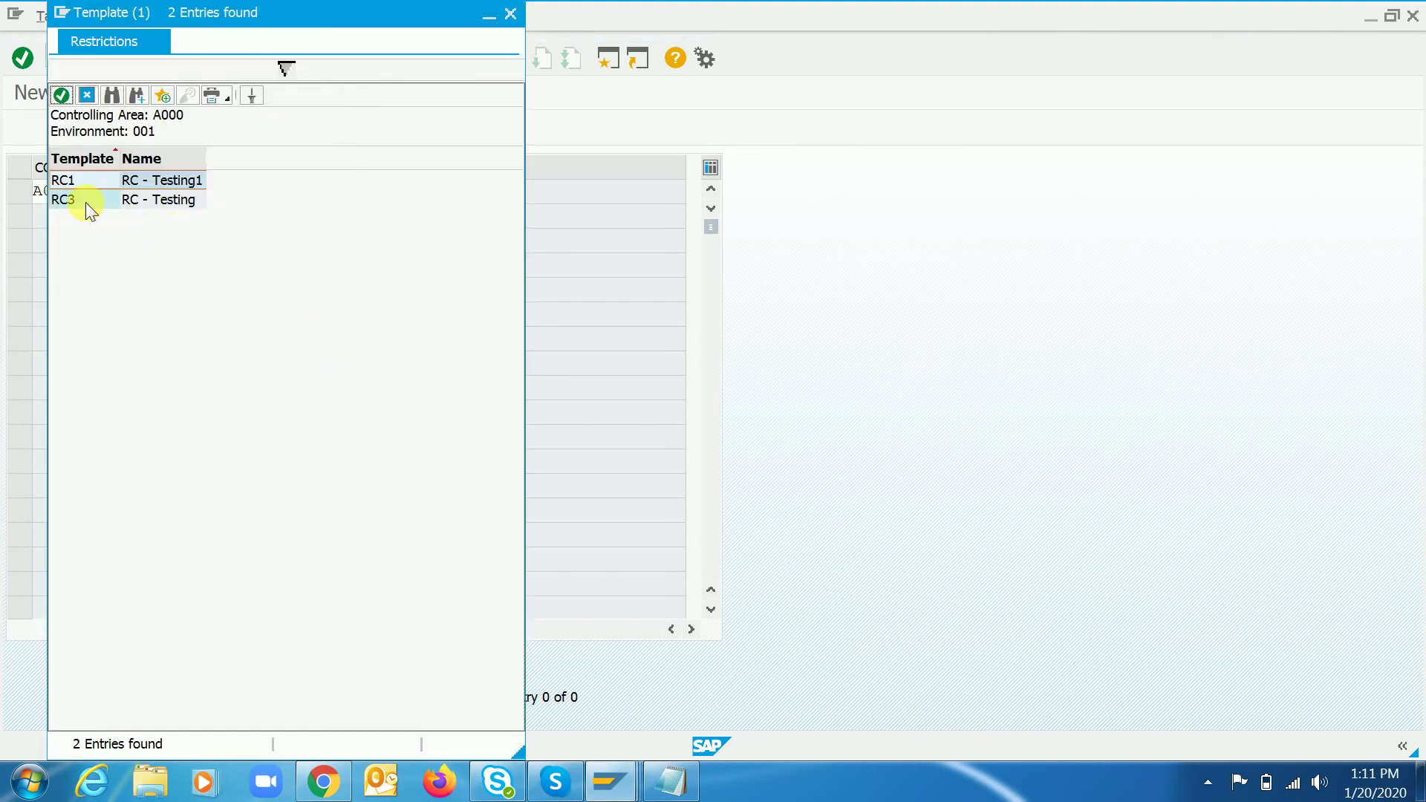
click(86, 201)
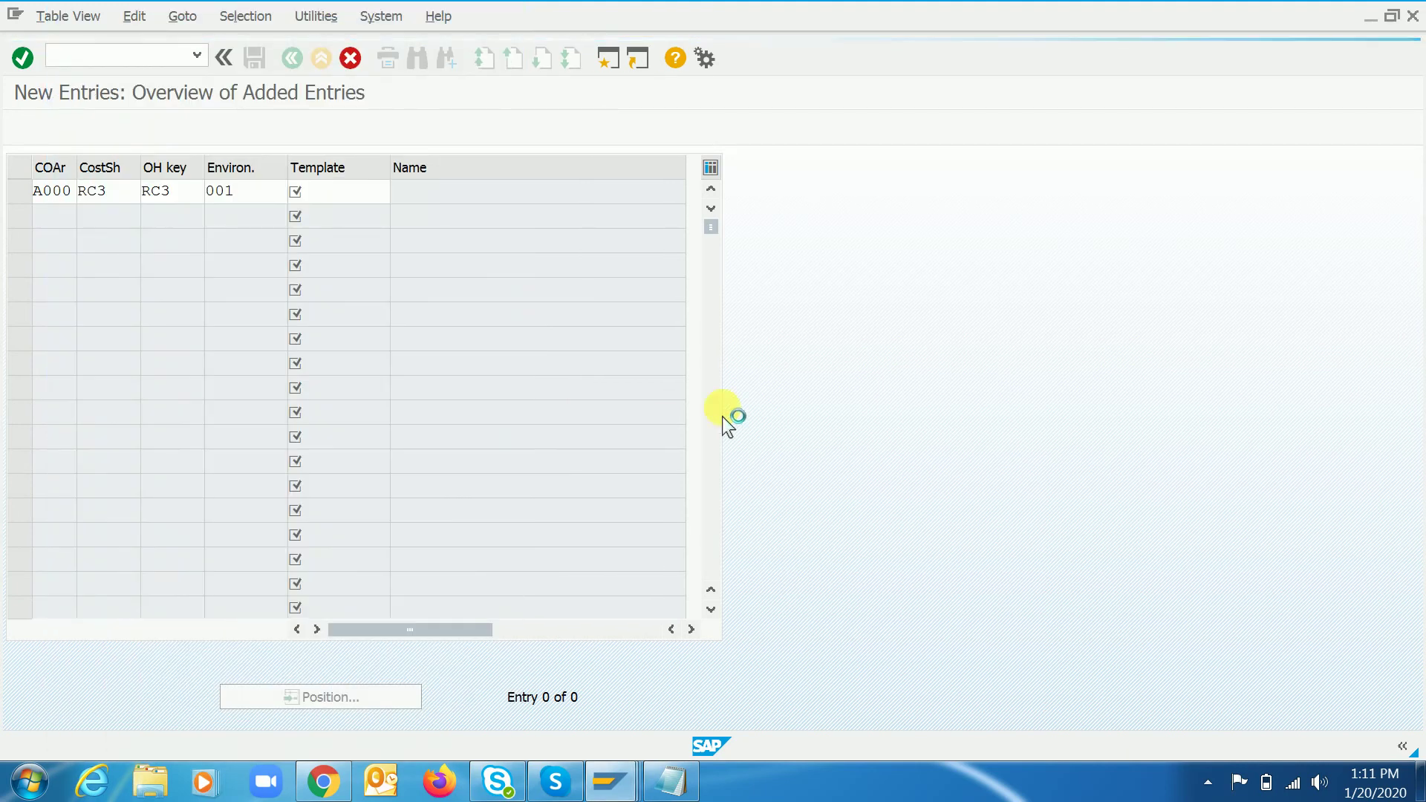
key(ctrl+s)
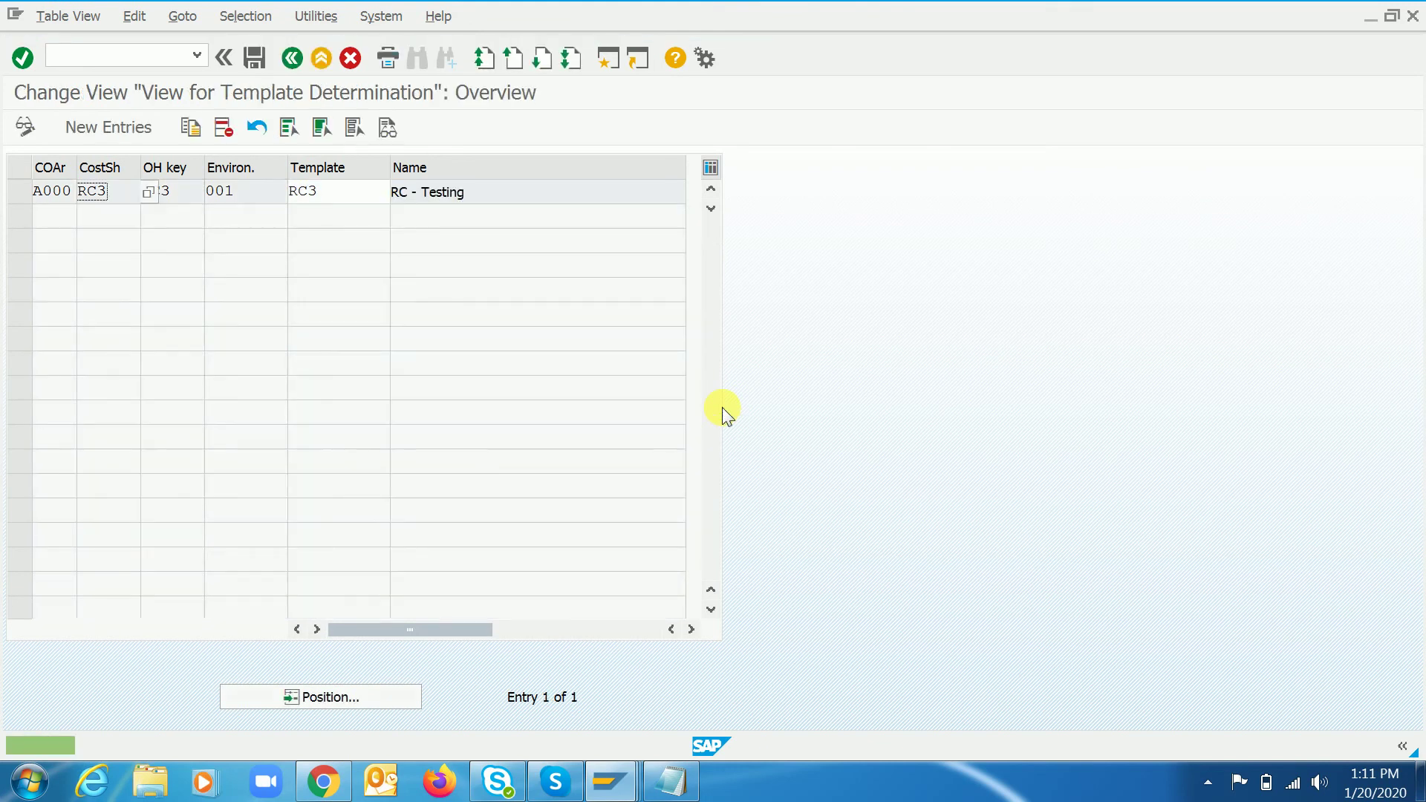
- Save the RC3 entry under a newly created workbench request with a short description
click(339, 200)
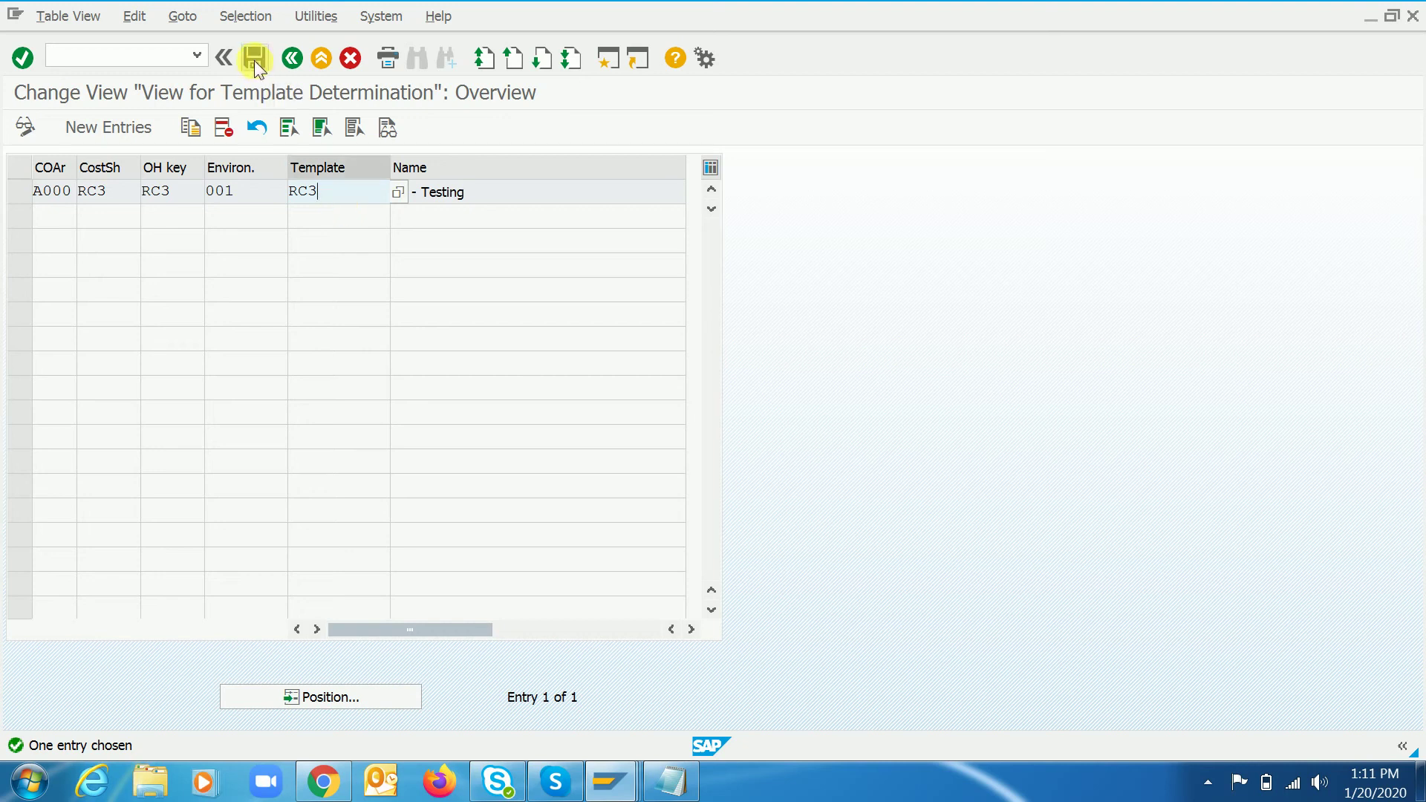
click(254, 59)
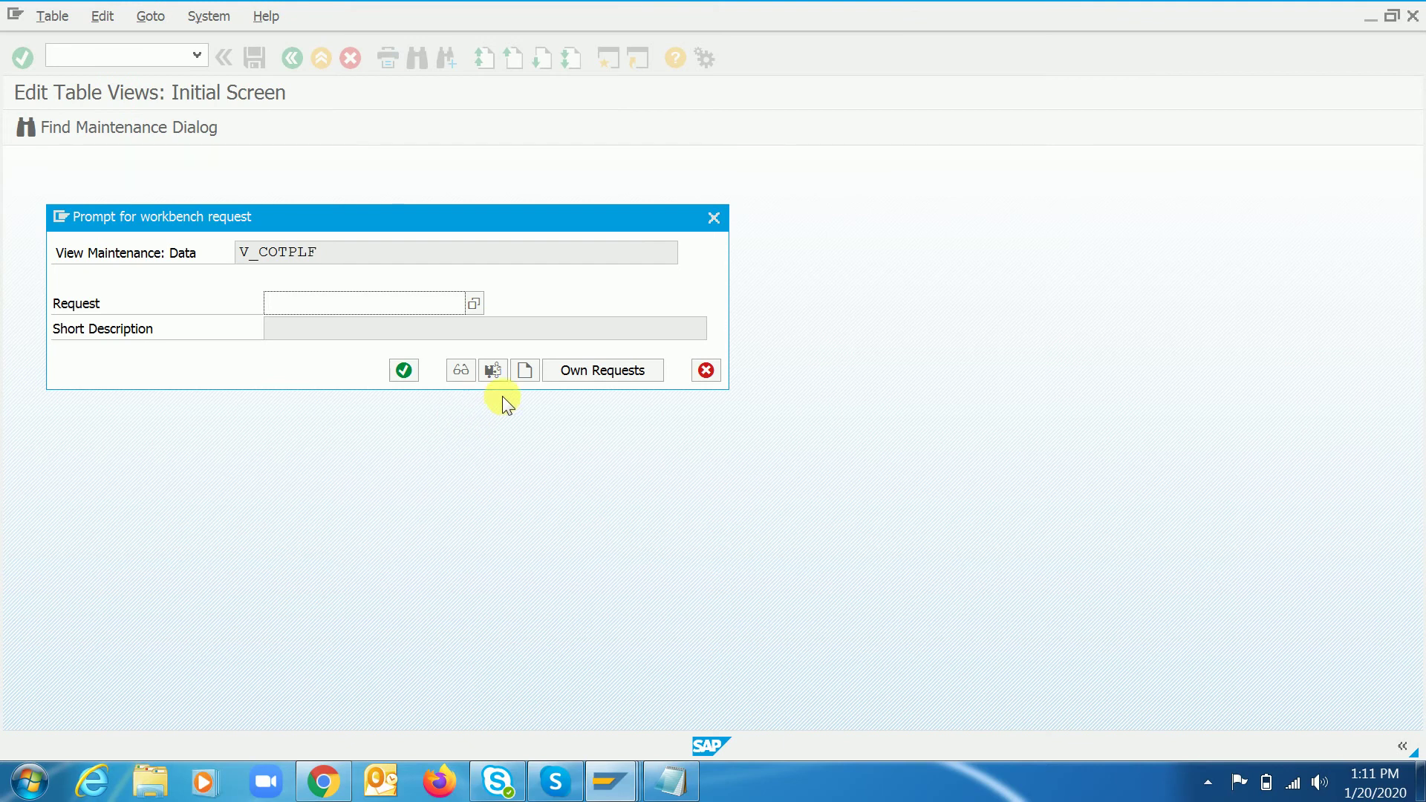
click(550, 372)
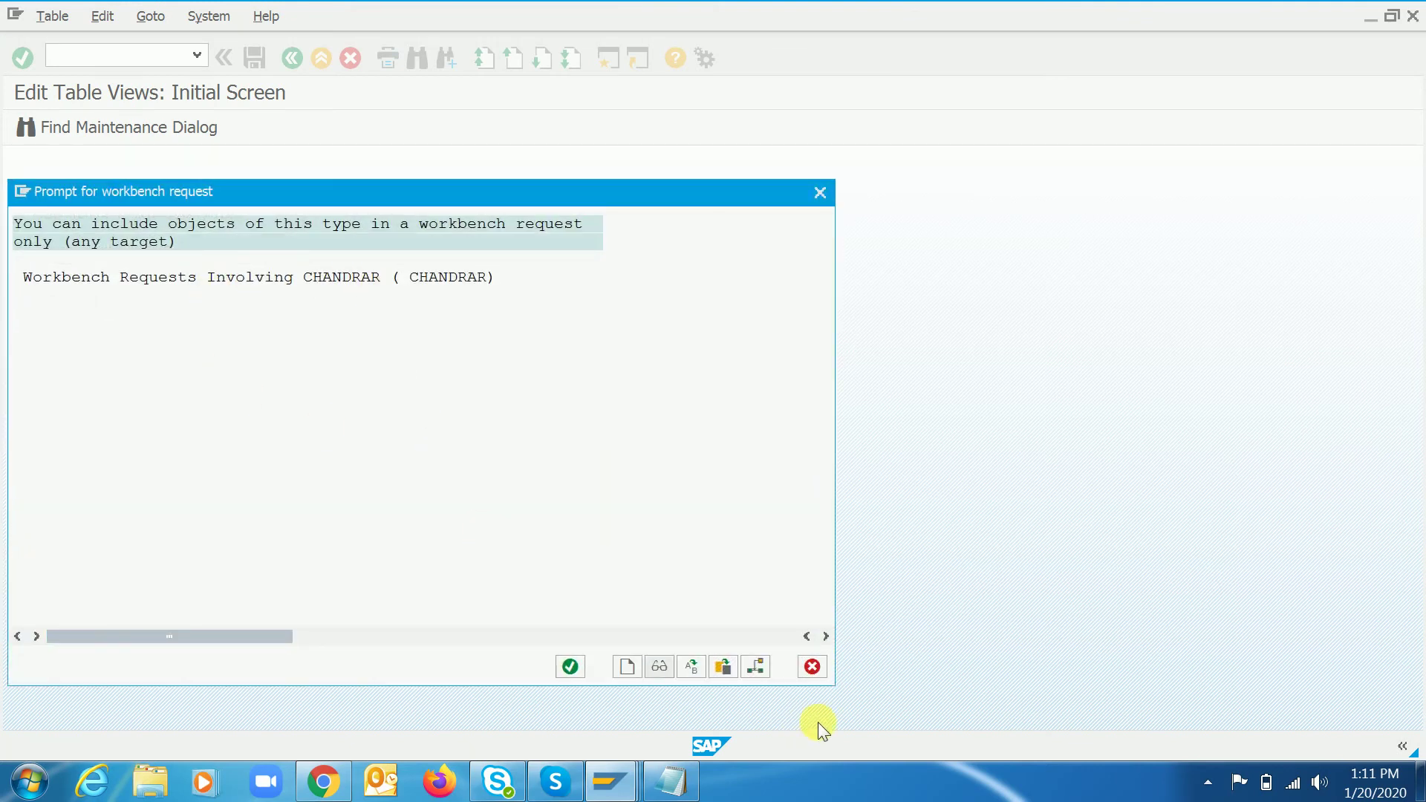
click(814, 668)
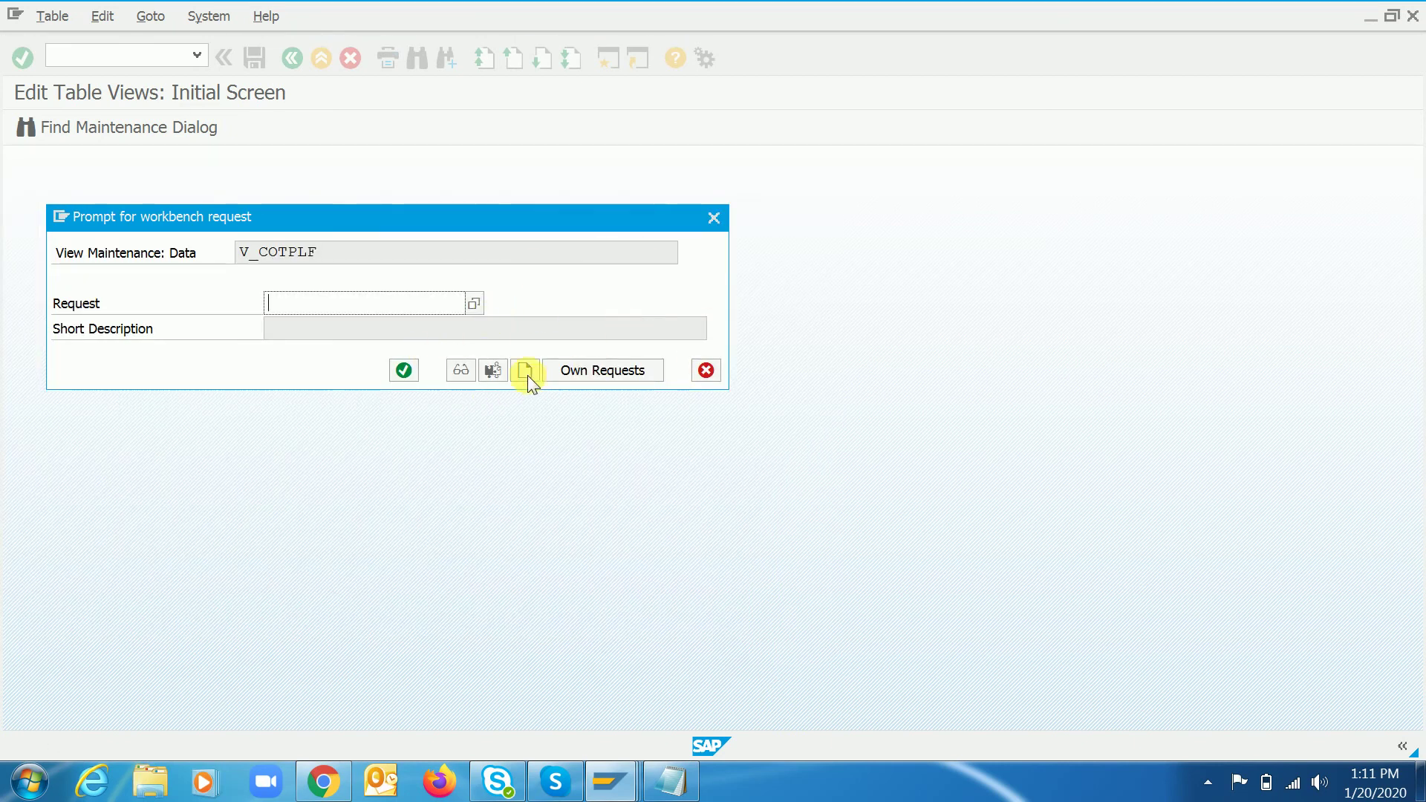
click(524, 371)
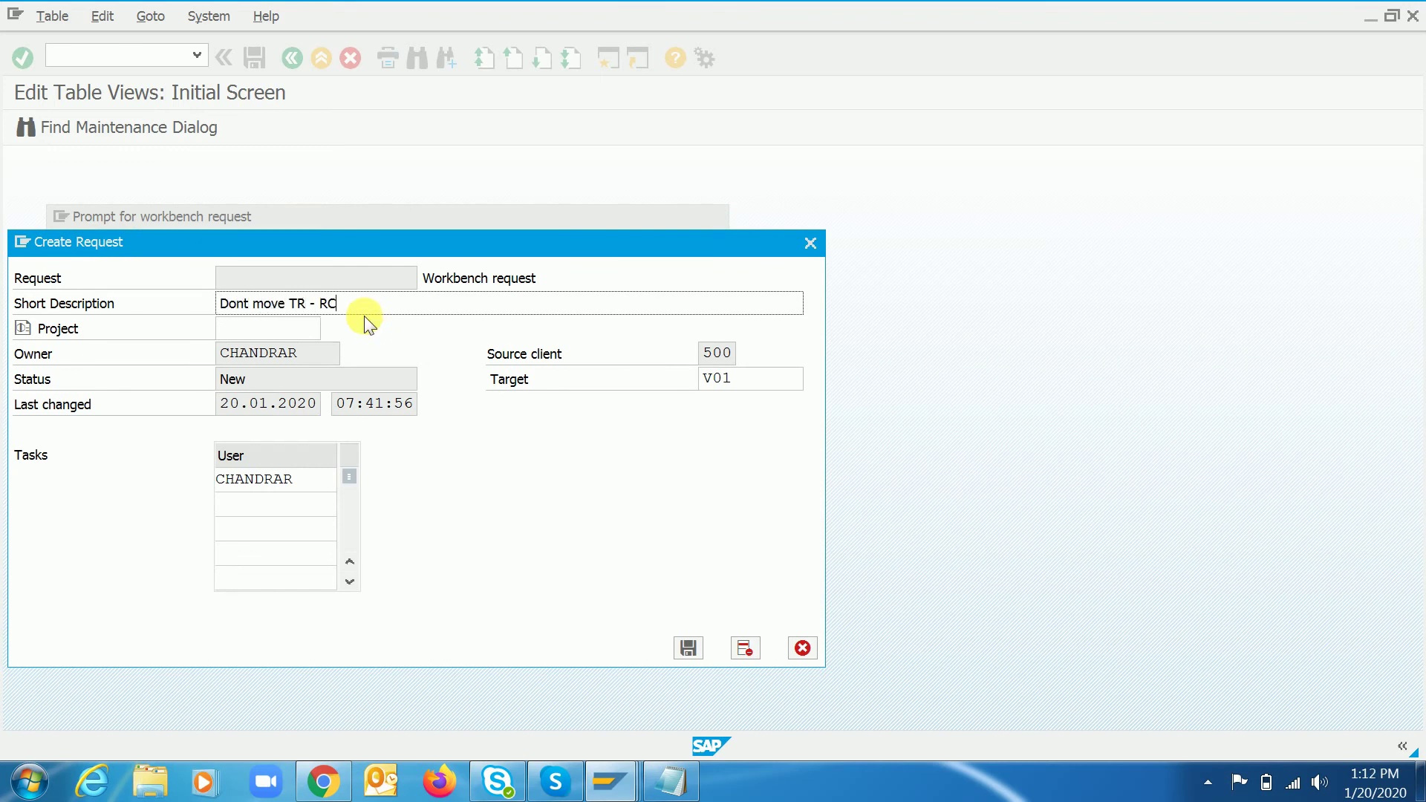
click(687, 649)
click(405, 370)
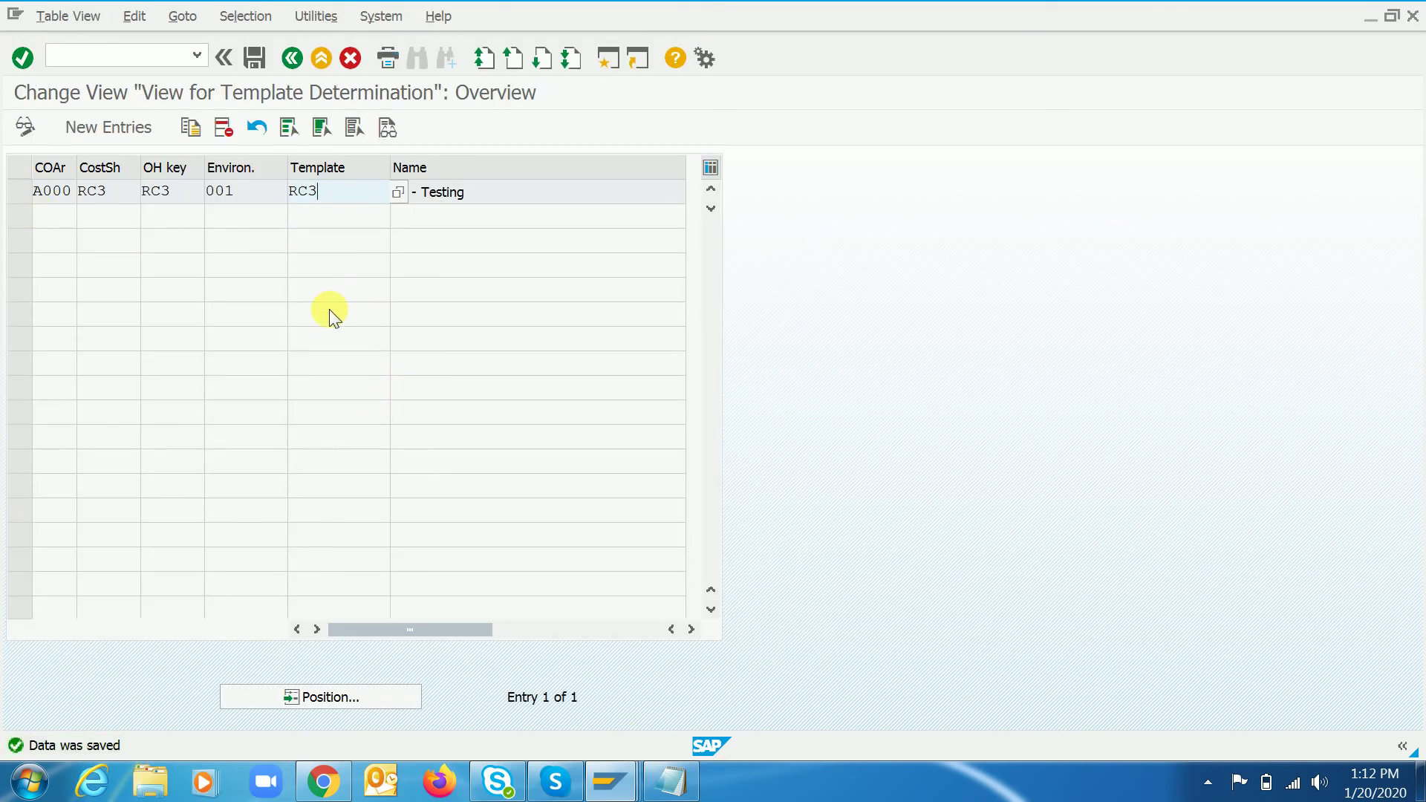
- Save again to confirm nothing is pending, and check the costing sheet and overhead key values
click(321, 191)
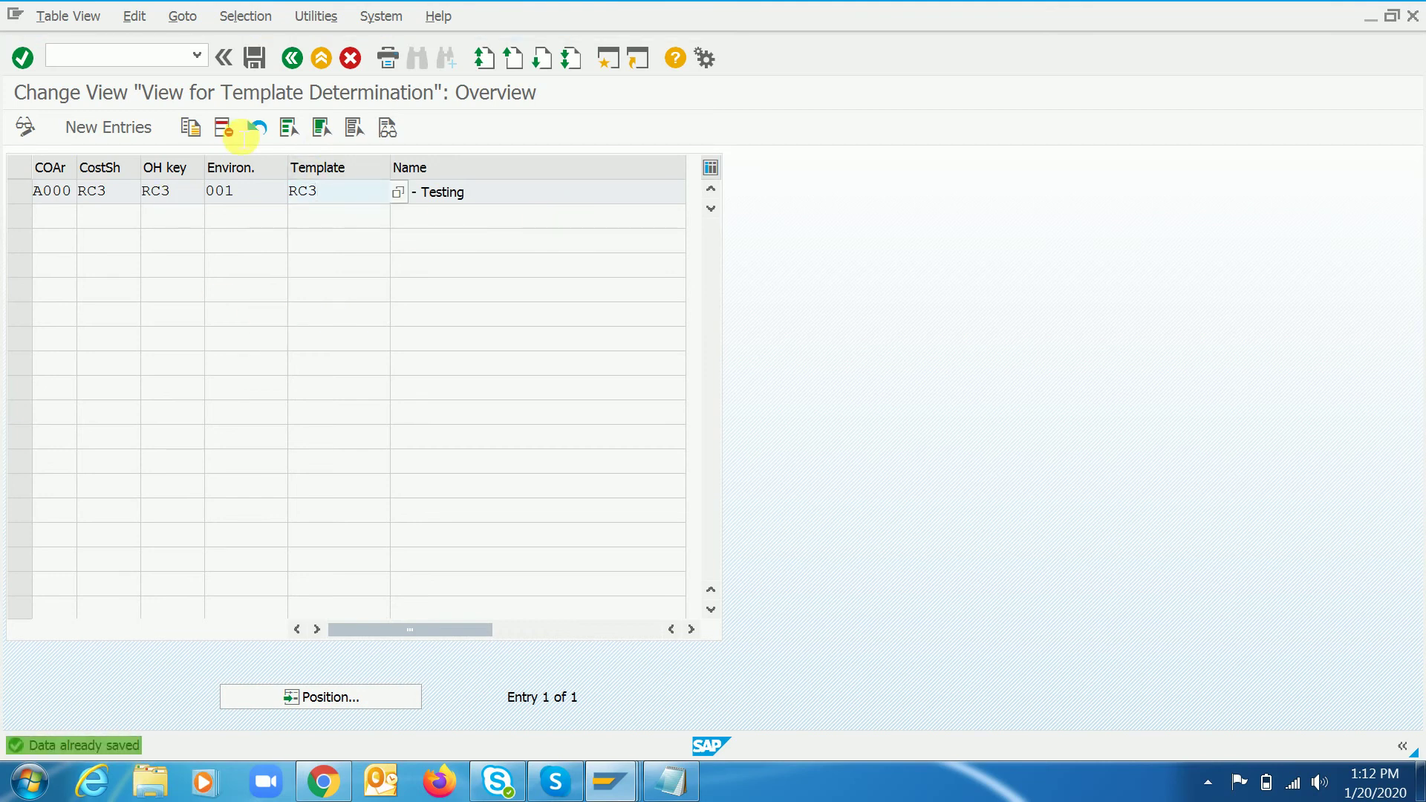
click(252, 57)
click(255, 58)
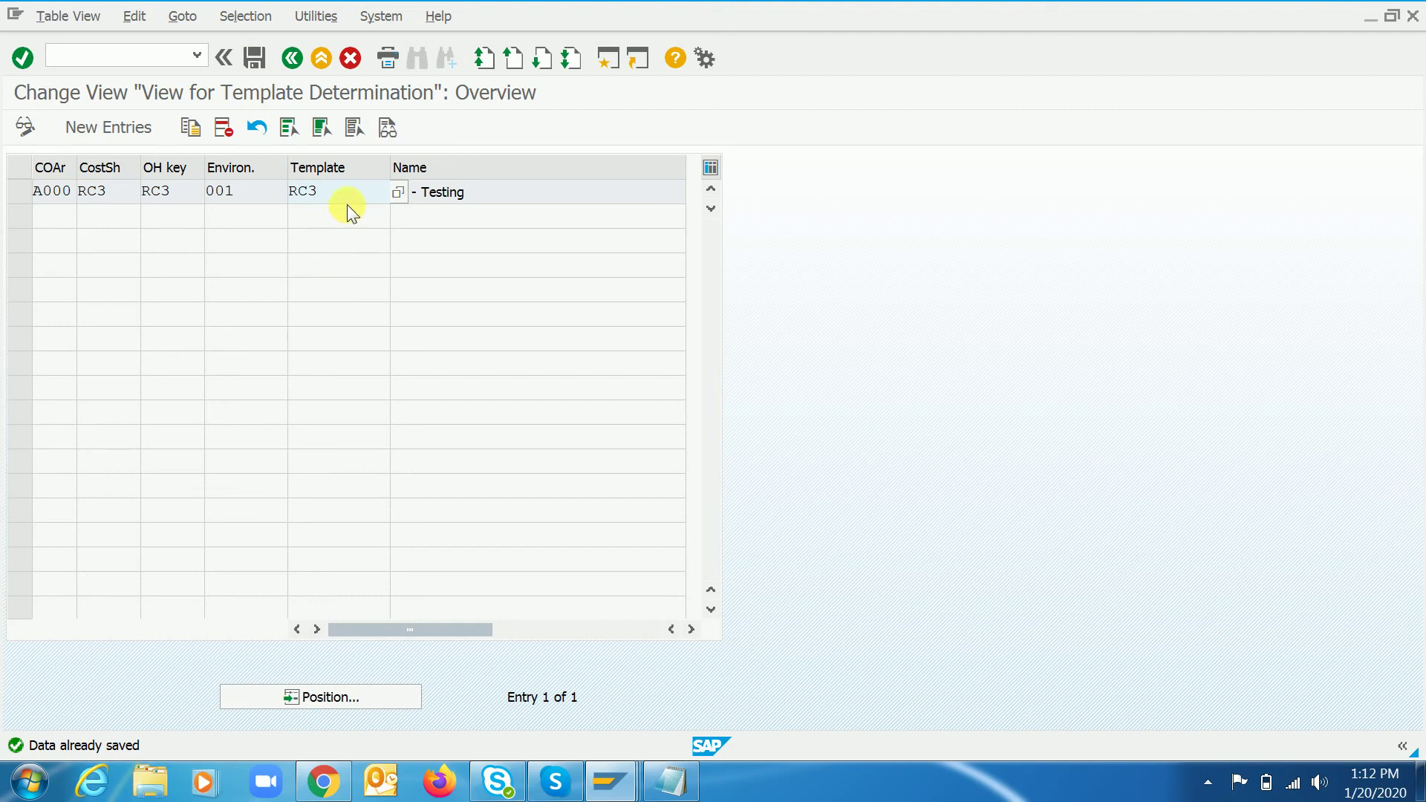
click(193, 199)
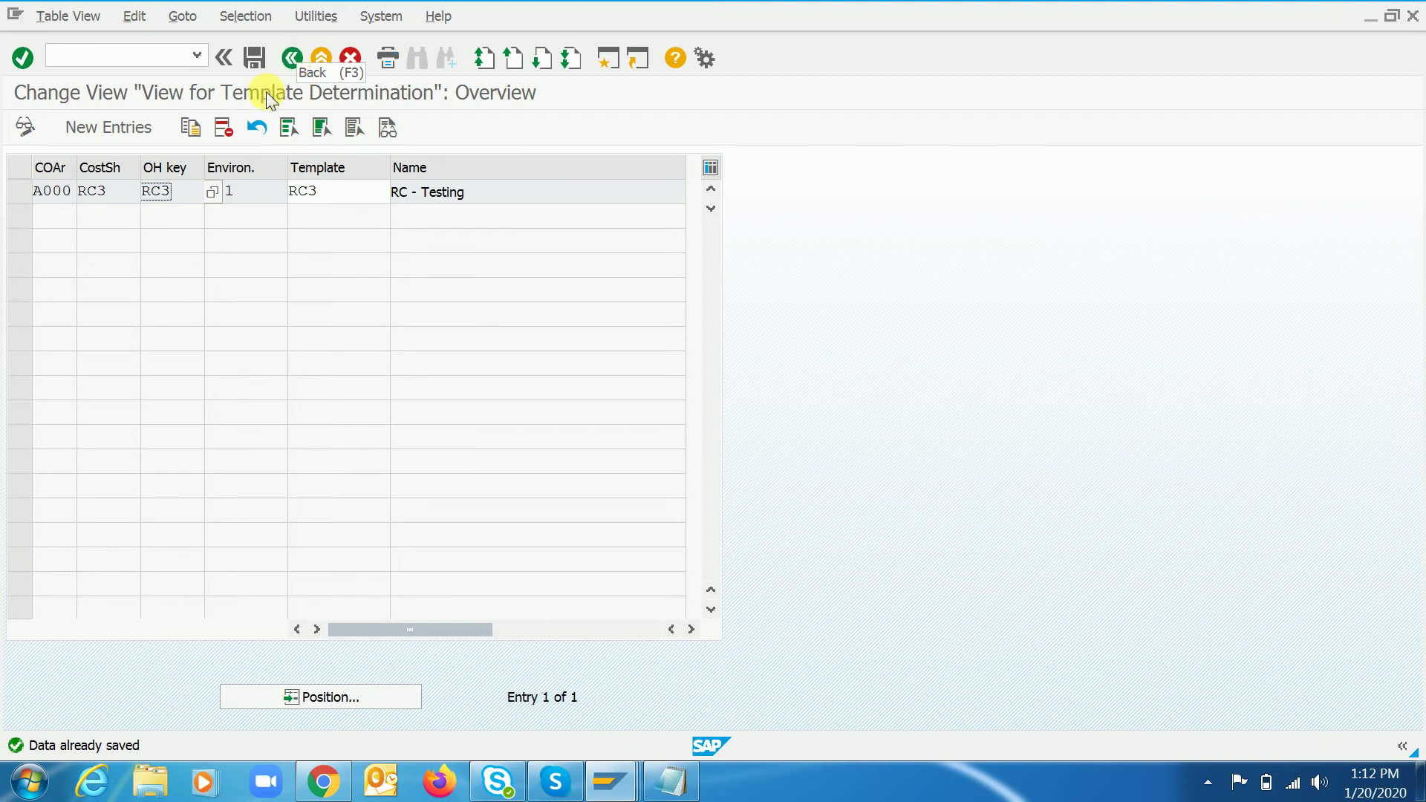
click(129, 199)
click(188, 202)
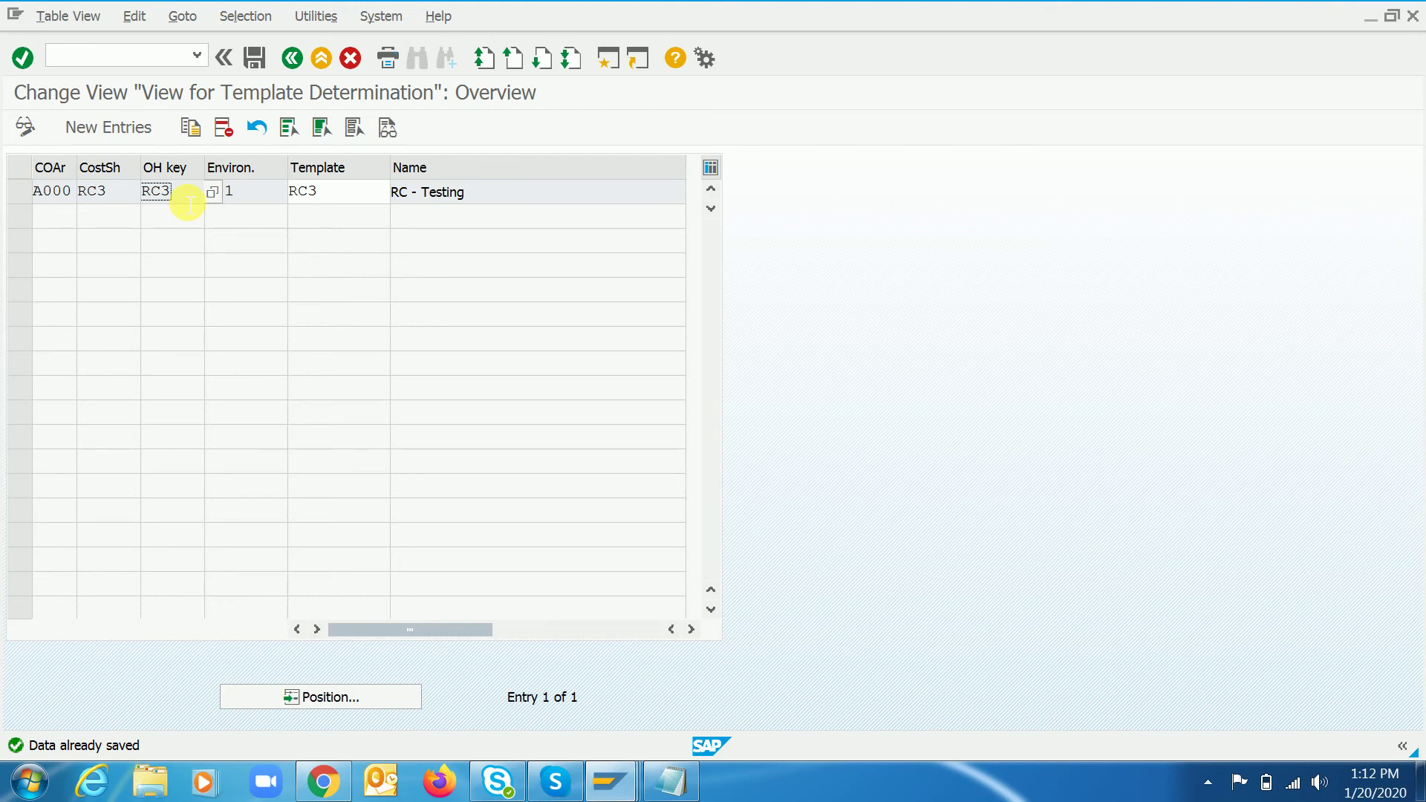
- Return to the IMG and review overhead groups RC3 and RC4 under valuation area 1710
click(292, 58)
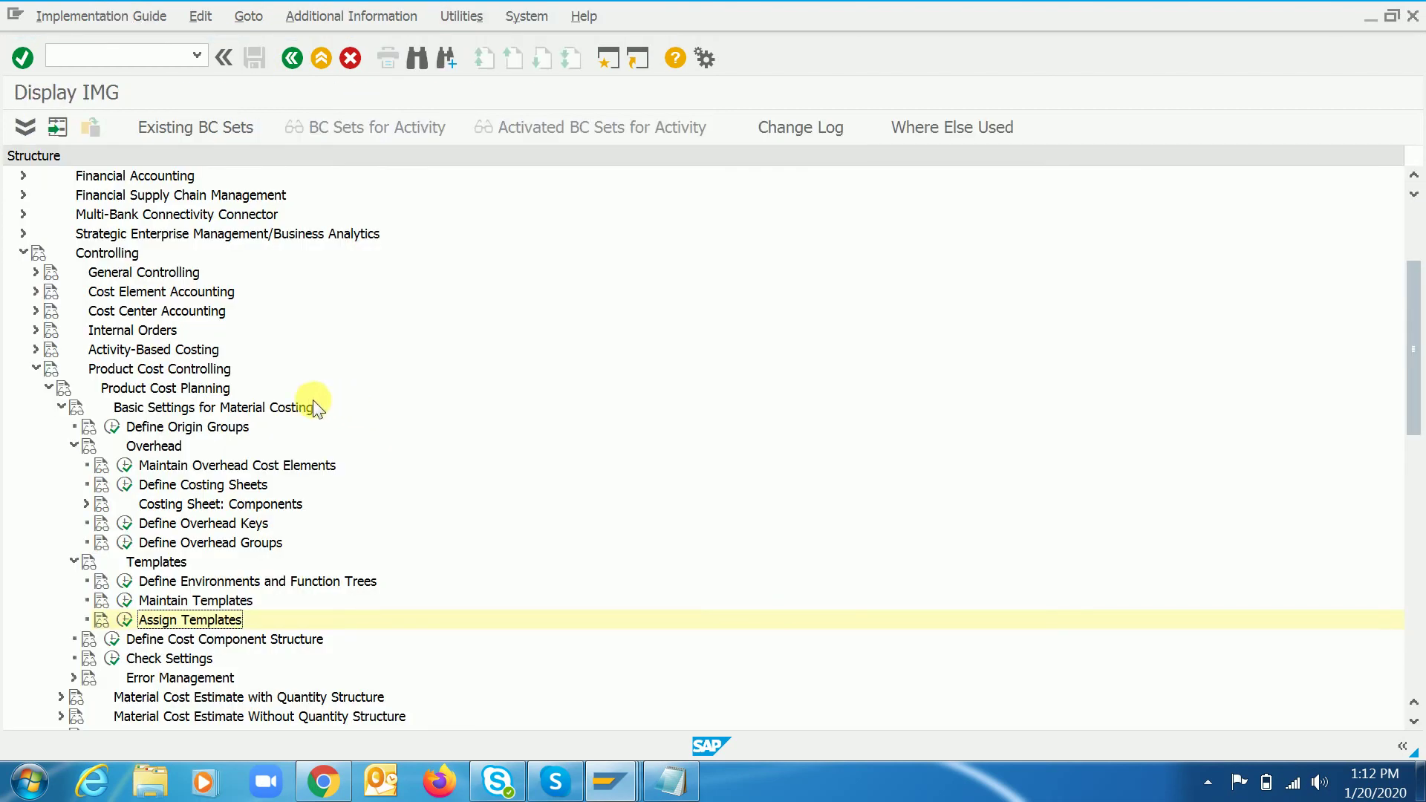
double_click(195, 546)
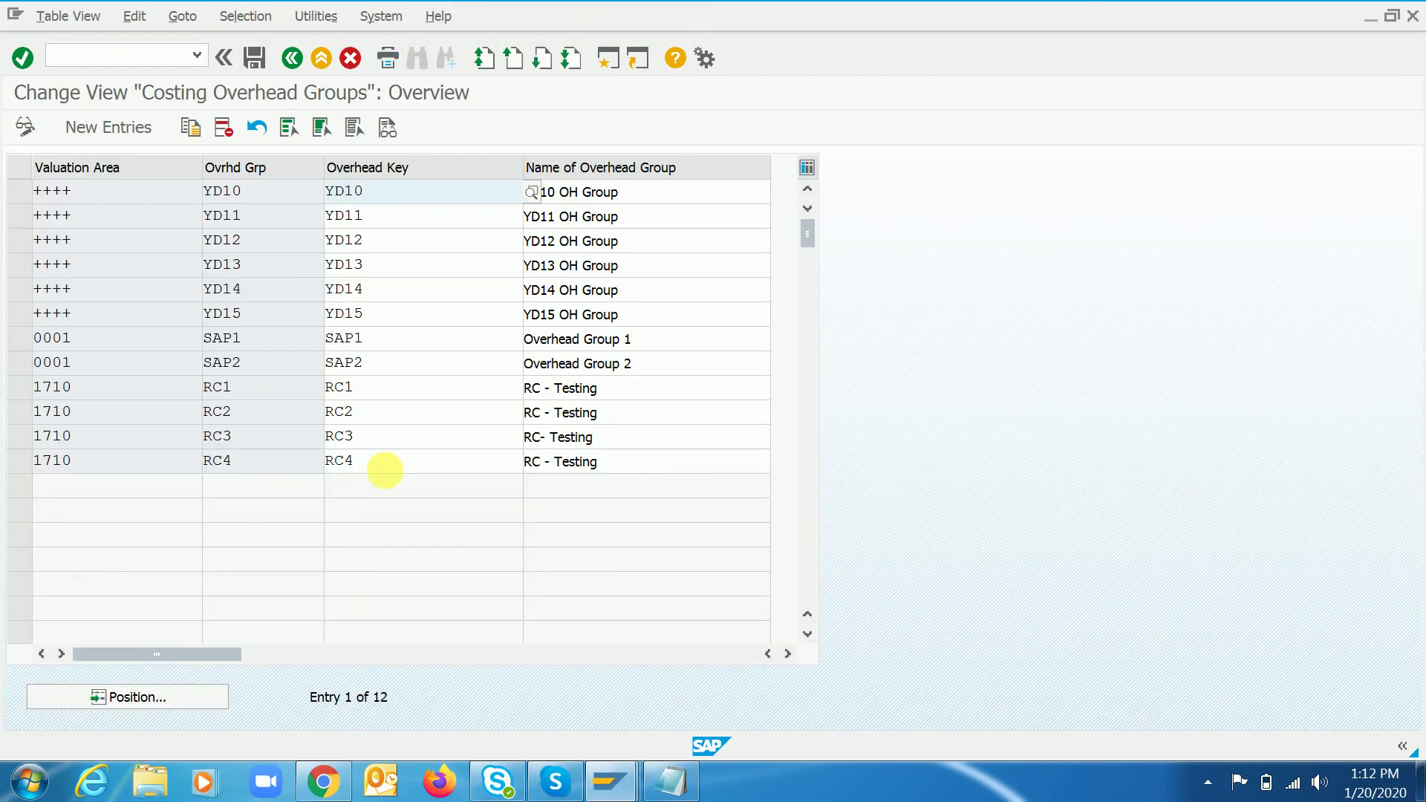
click(414, 443)
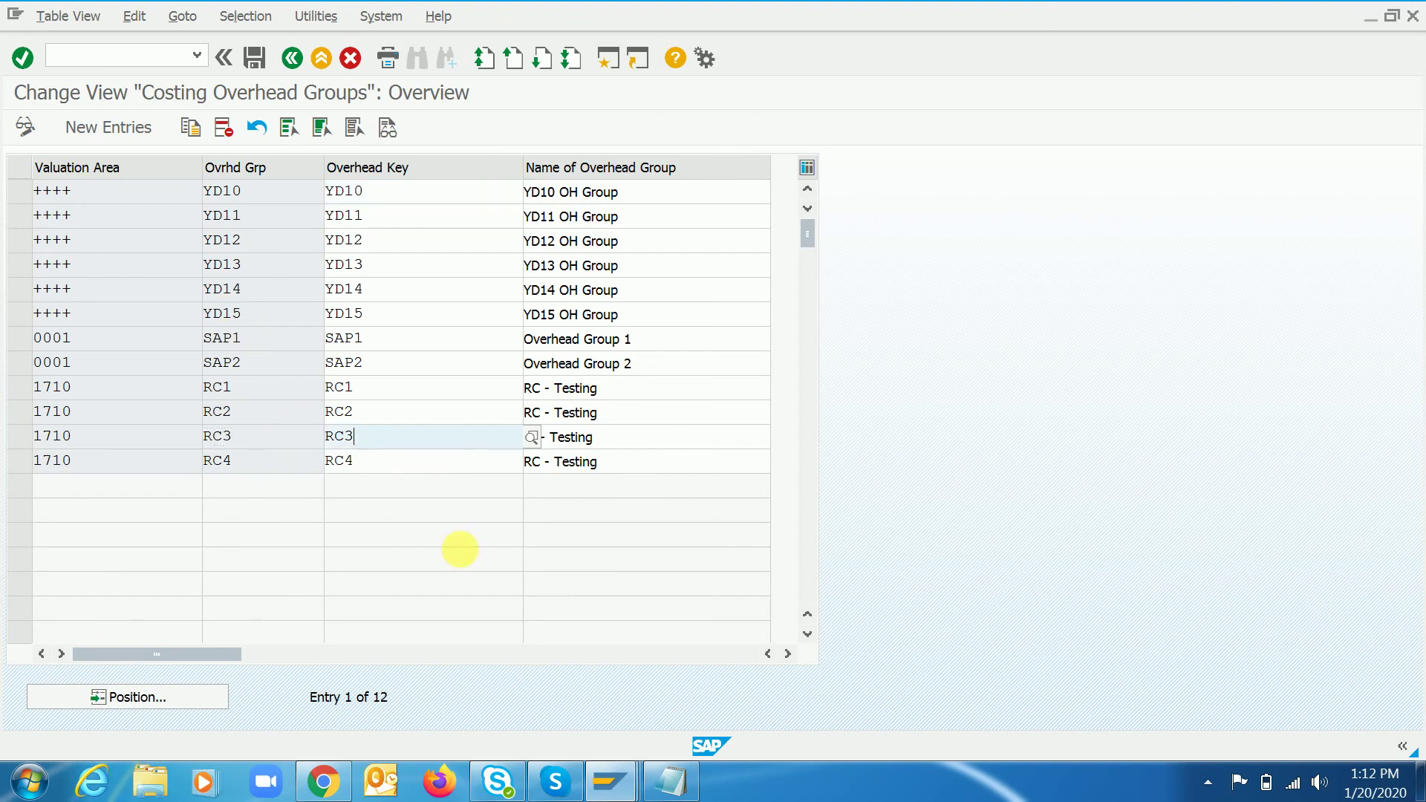
click(680, 784)
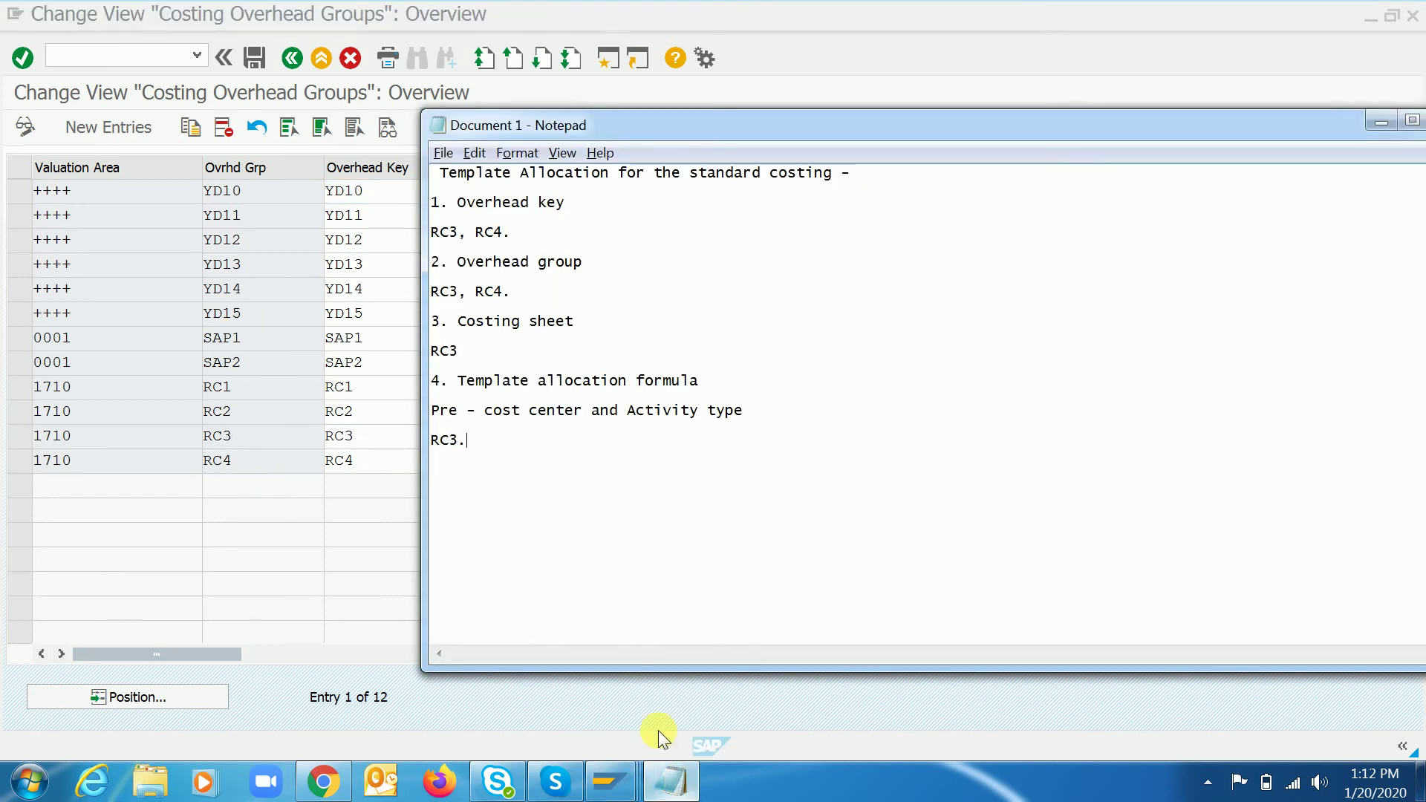
- Add the note 'Assigned overhead key to Overhead group.--> Matreial Master in the costing view 1.'
key(Return)
key(Return)
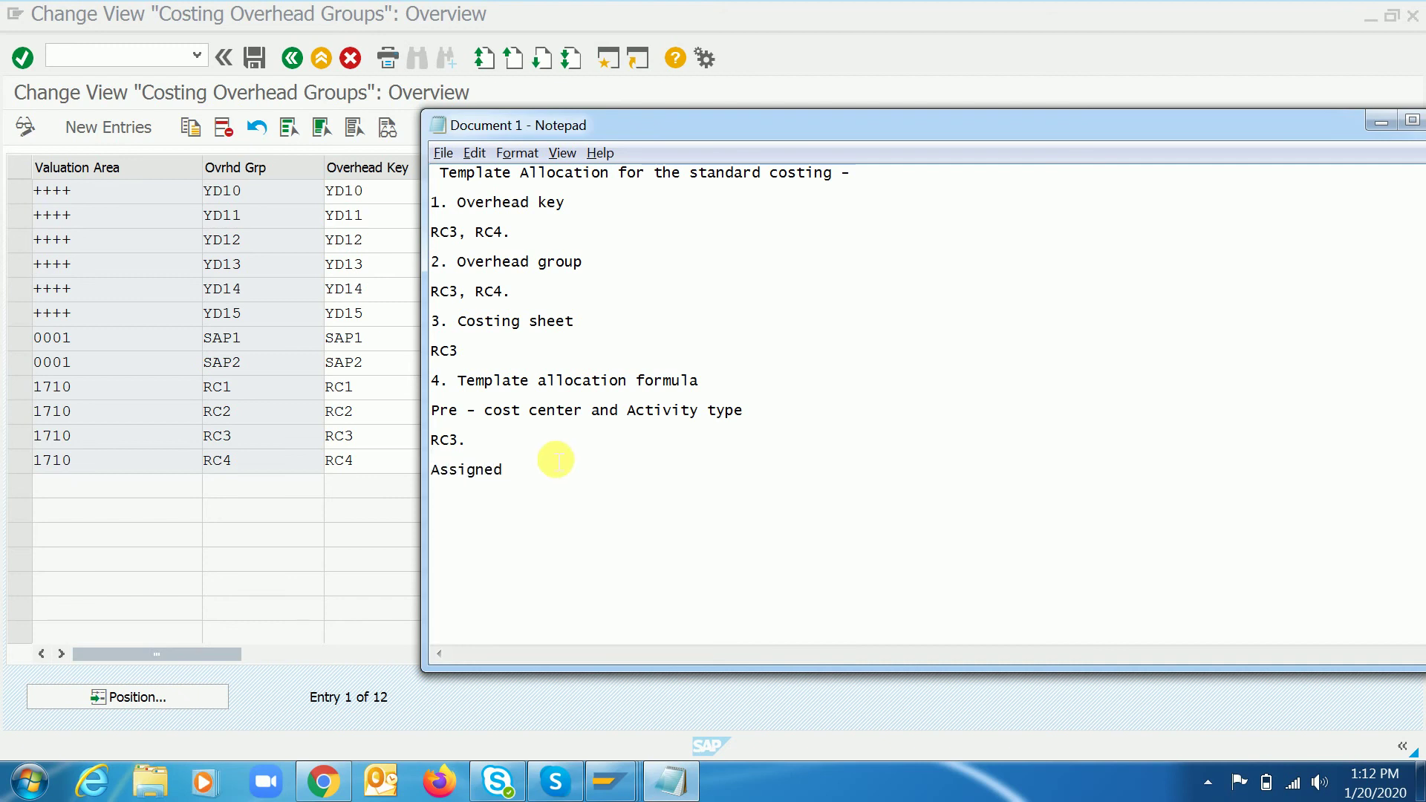
text(Assigned overhead key to Overhead grou)
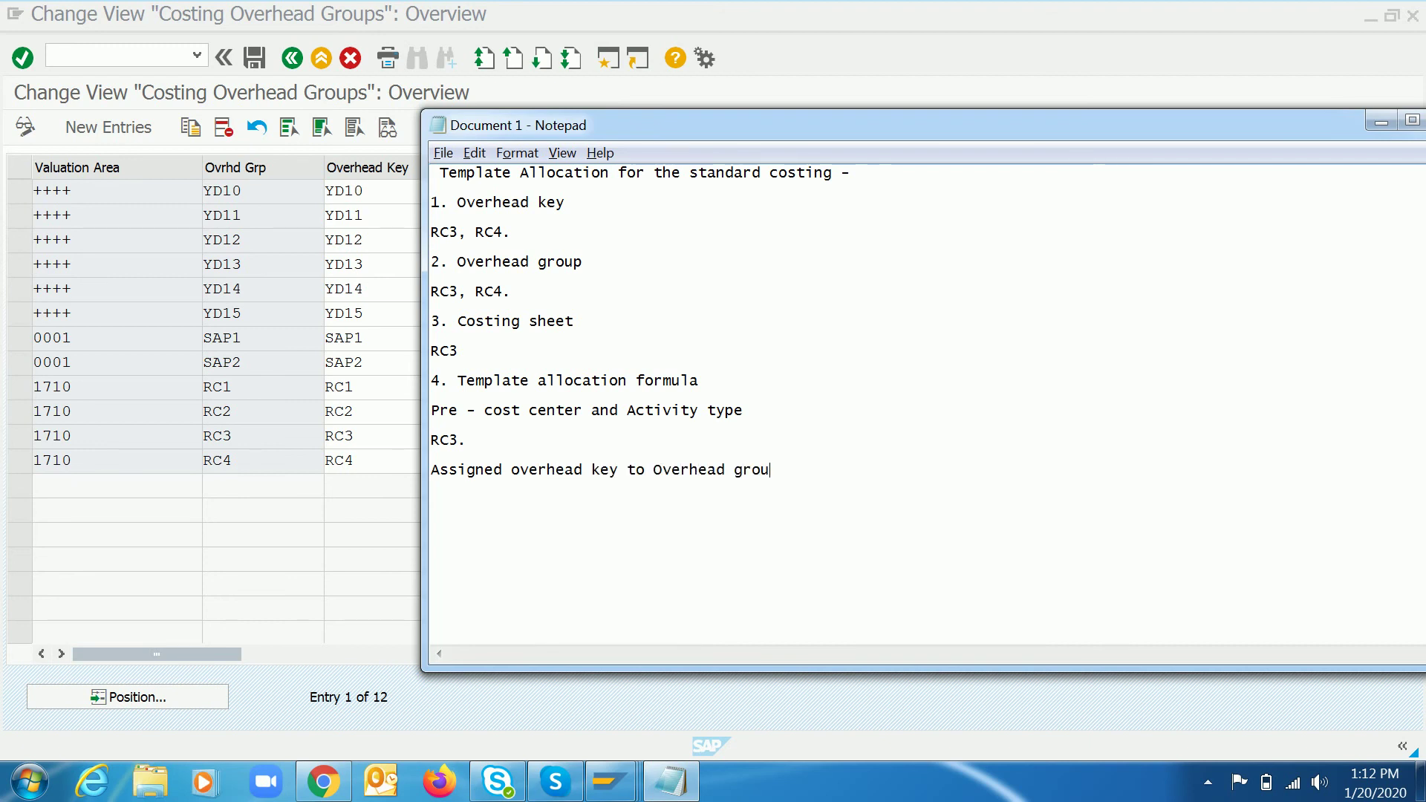
text(p.-->)
drag(657, 476, 792, 479)
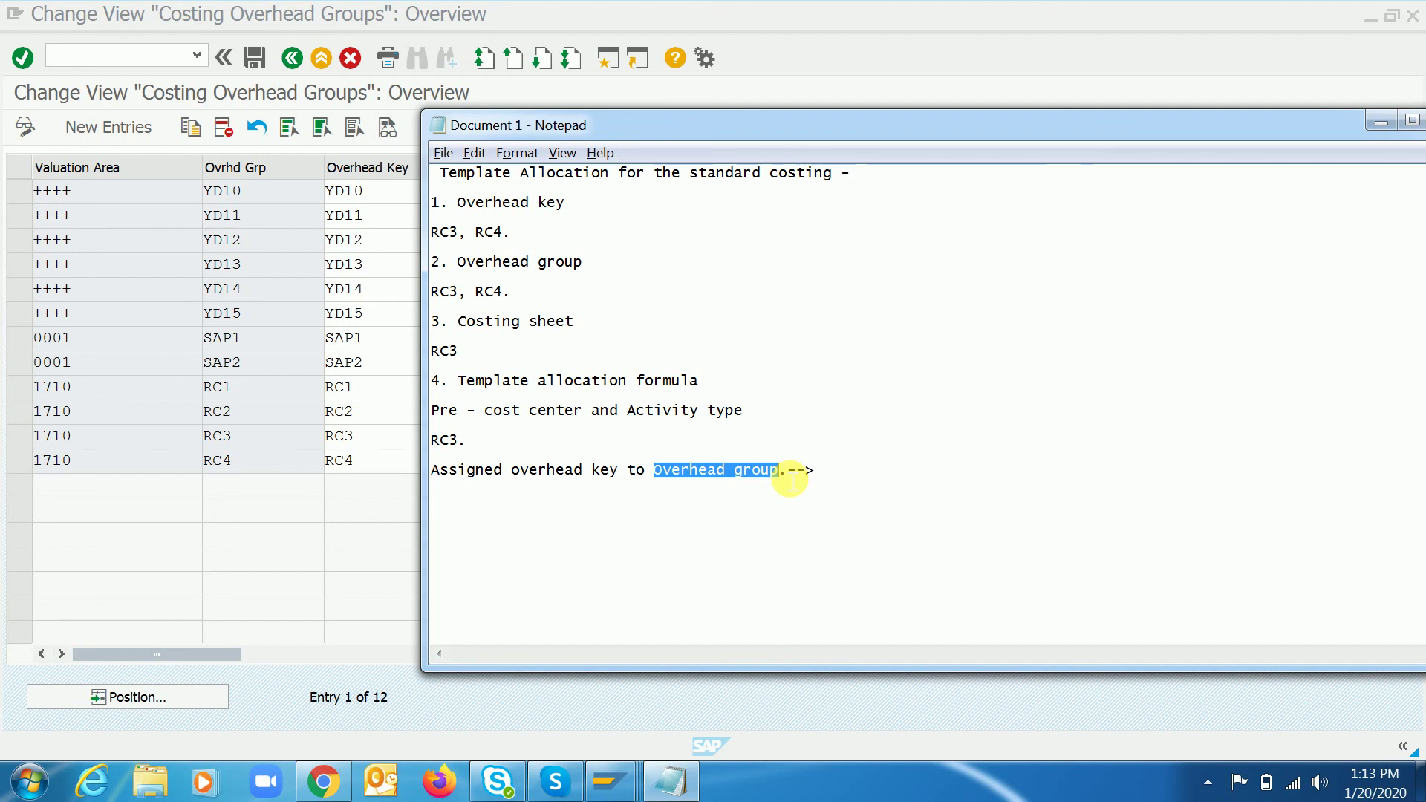
click(814, 474)
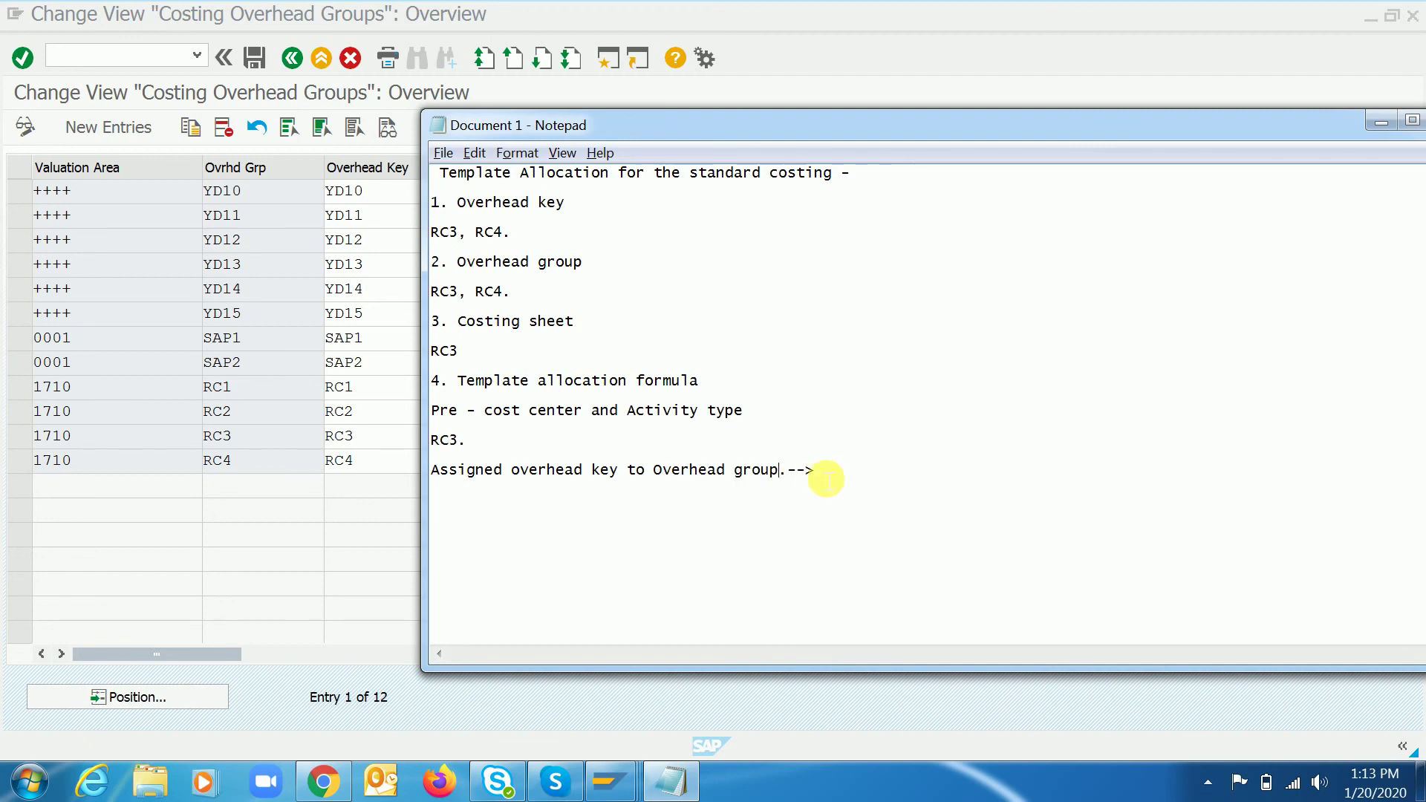
text(Ma)
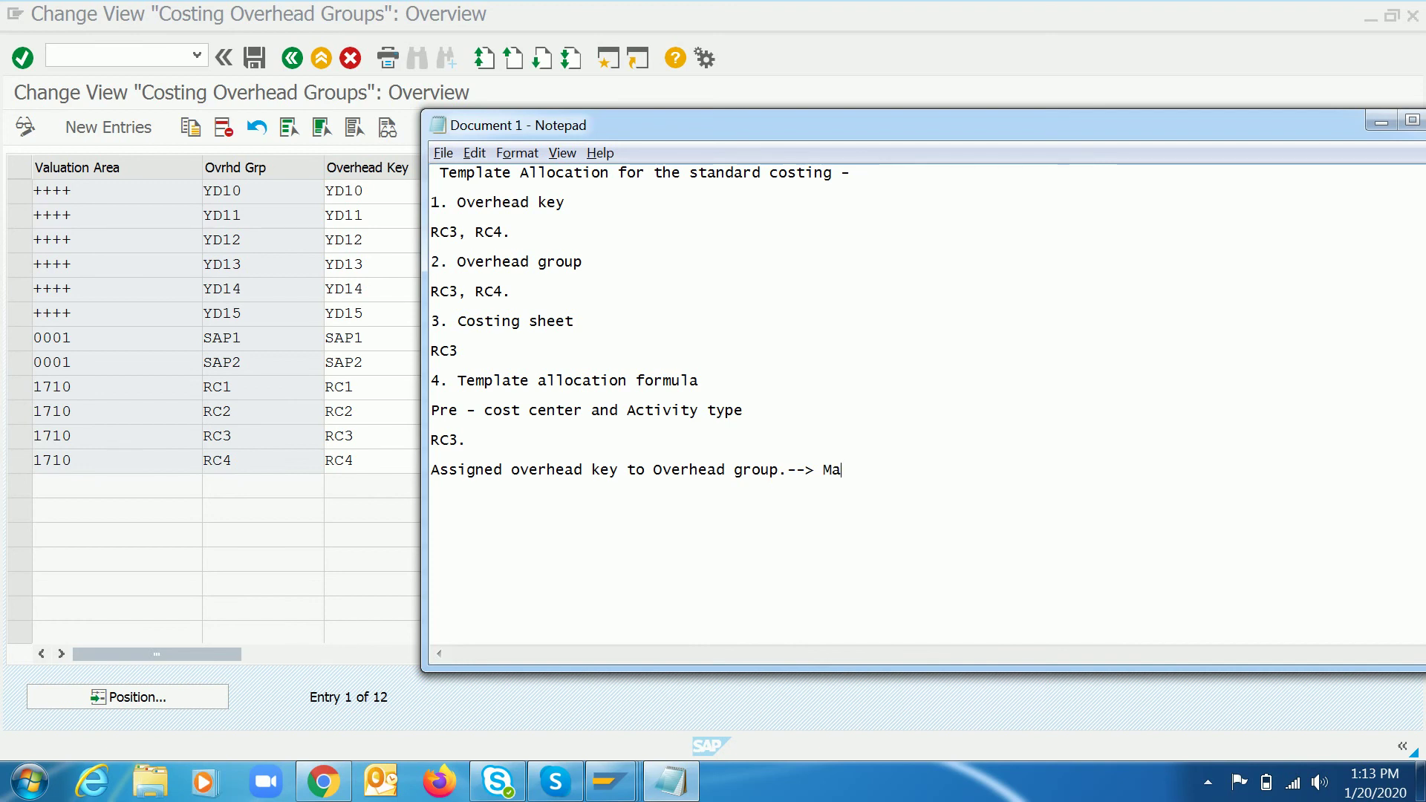
text(treial M)
key(BackSpace)
key(BackSpace)
key(BackSpace)
key(BackSpace)
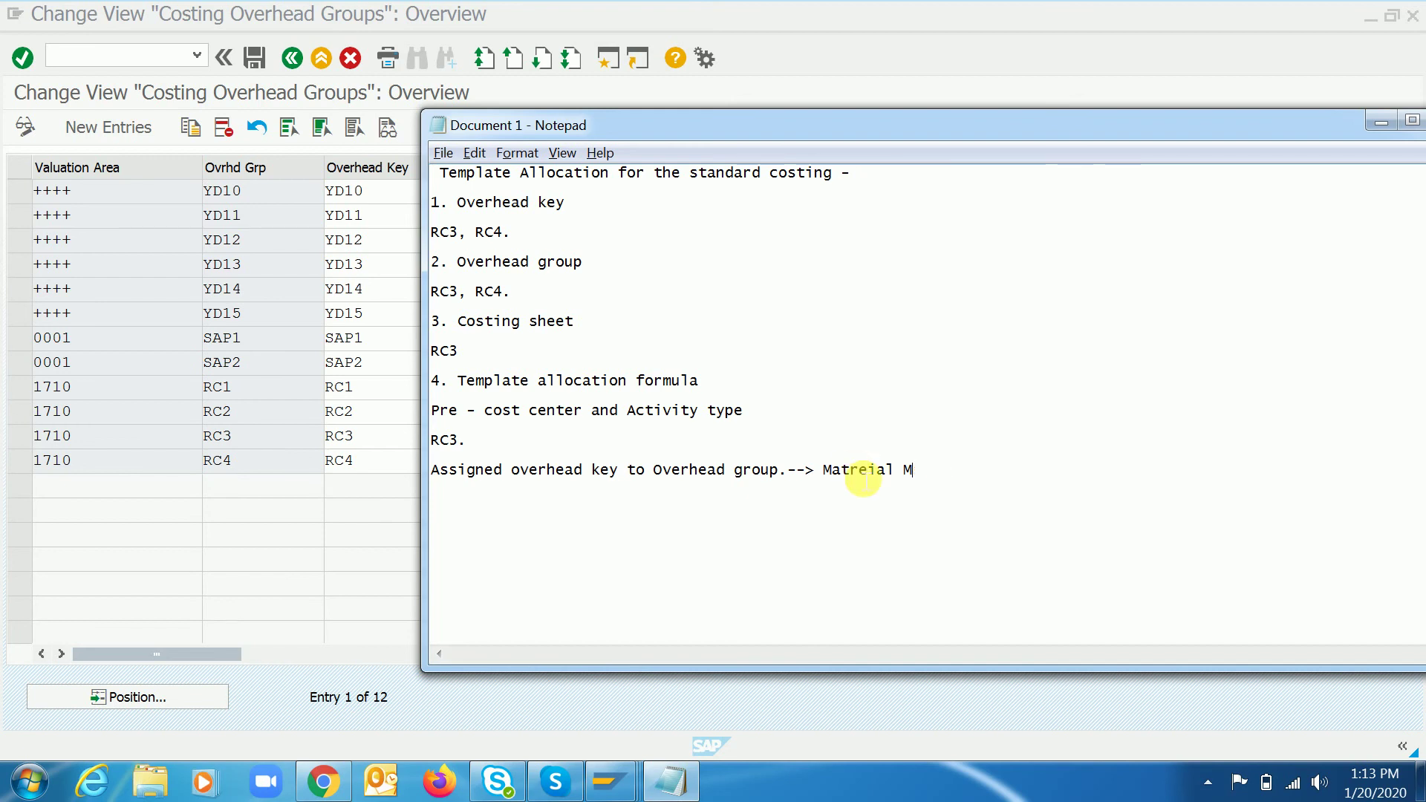
text(aster in the)
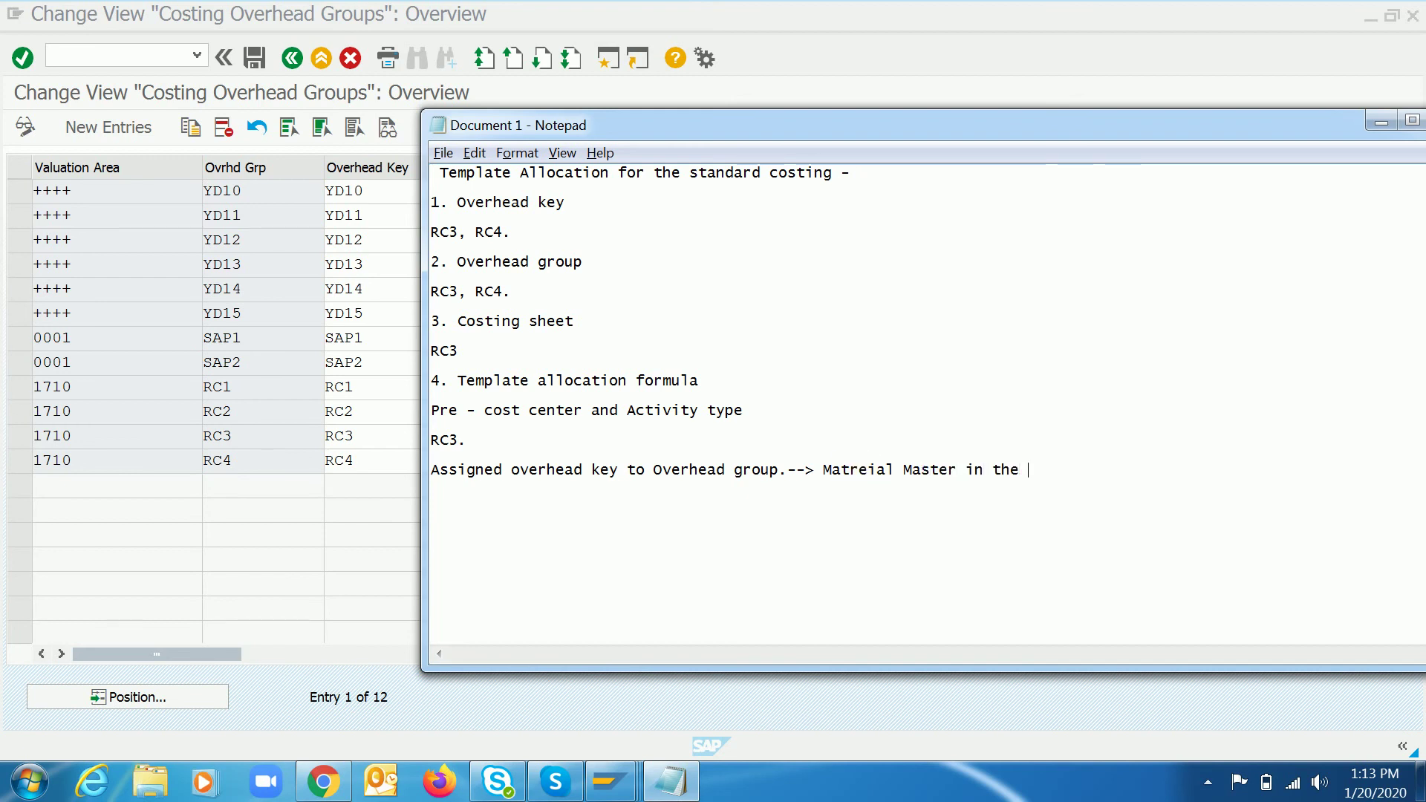
text(ng view 1.)
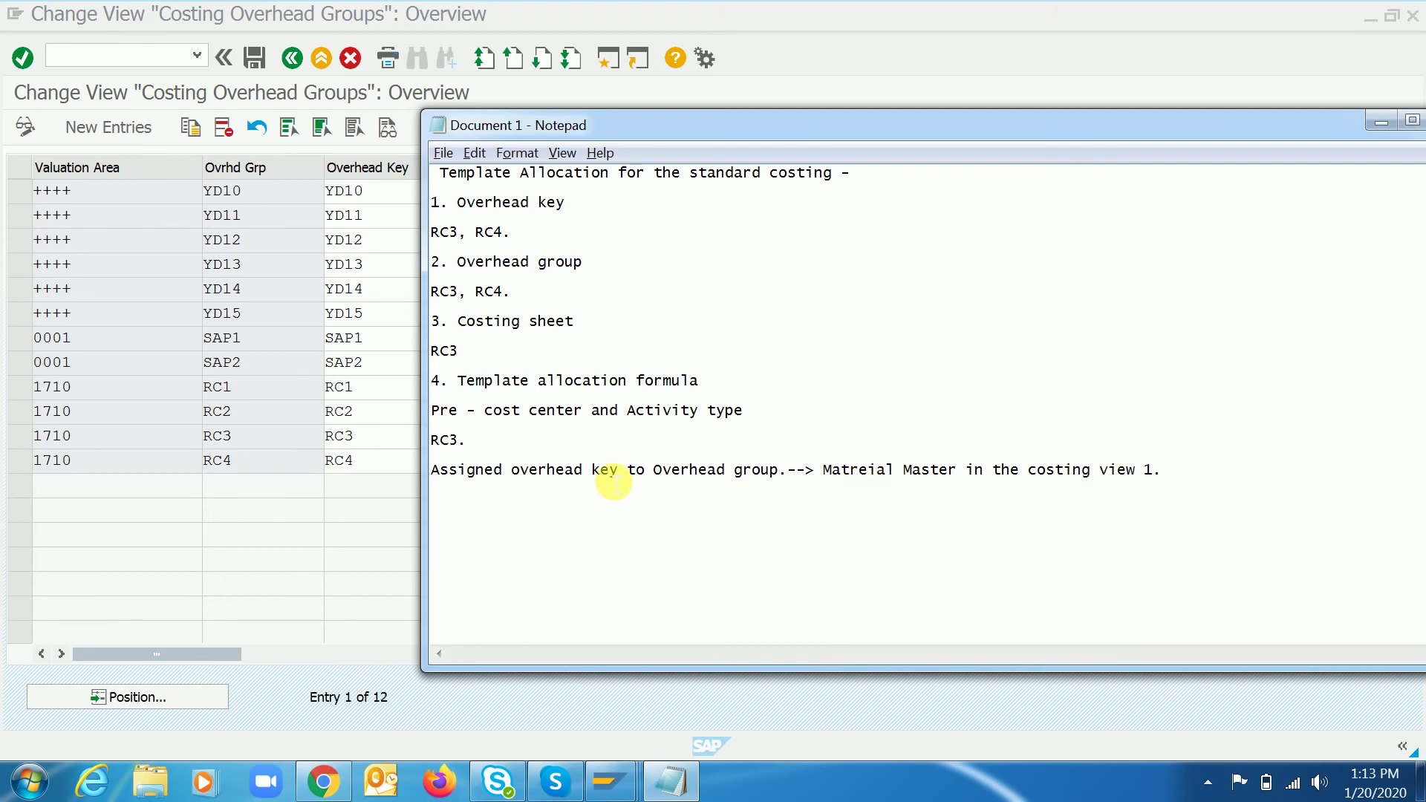
click(239, 483)
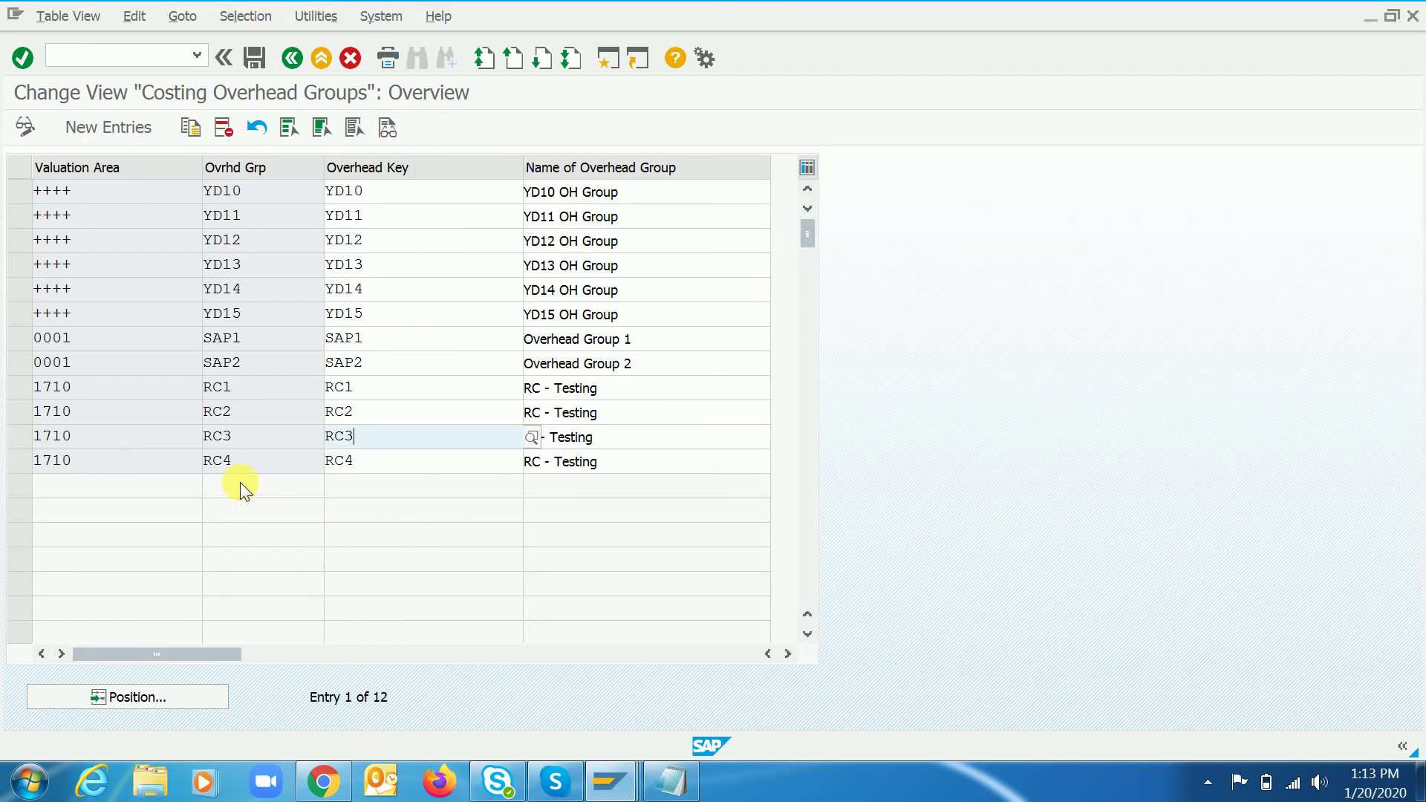
- Start MM03 in a new session and browse the material search help without choosing one
click(598, 59)
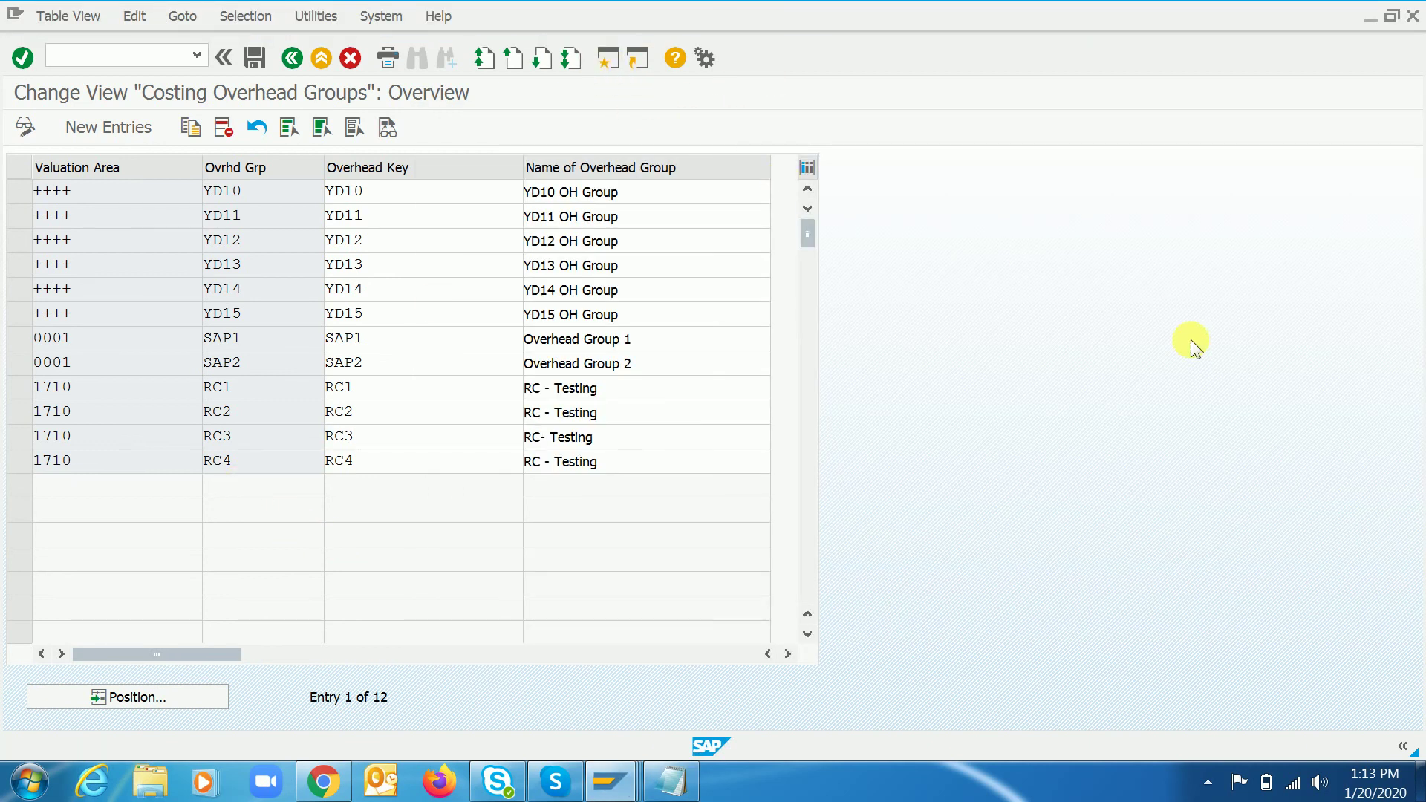
text(mm0)
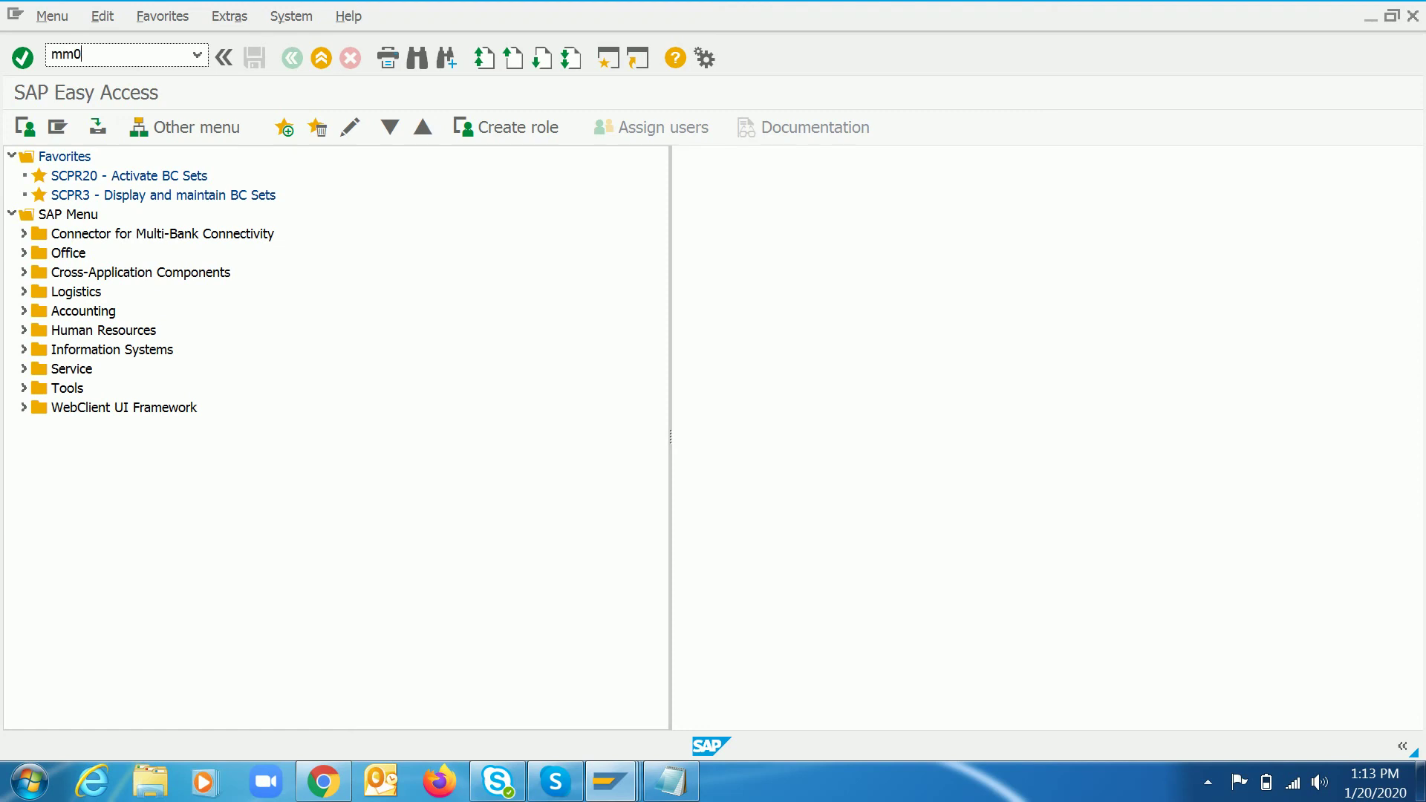
text(3)
key(Return)
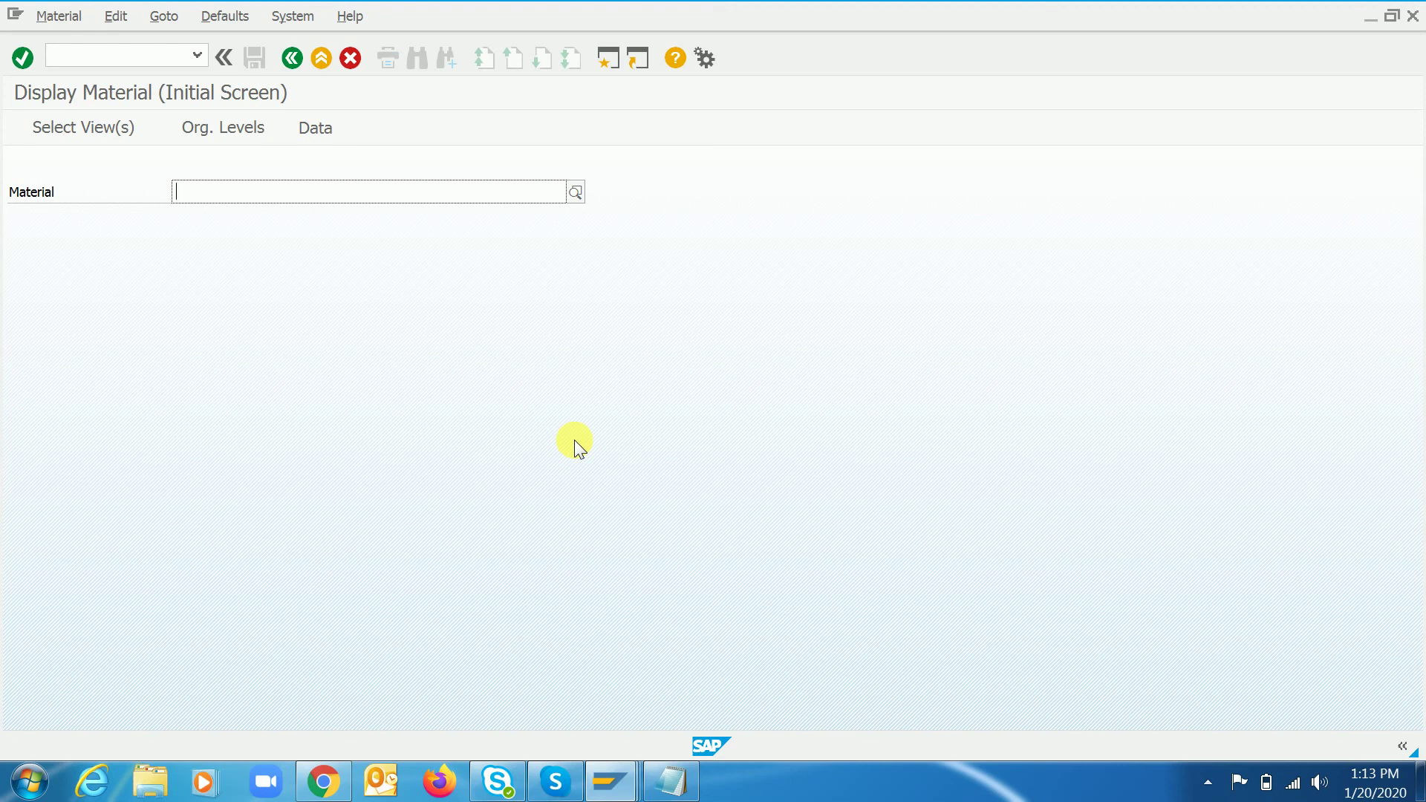
key(F4)
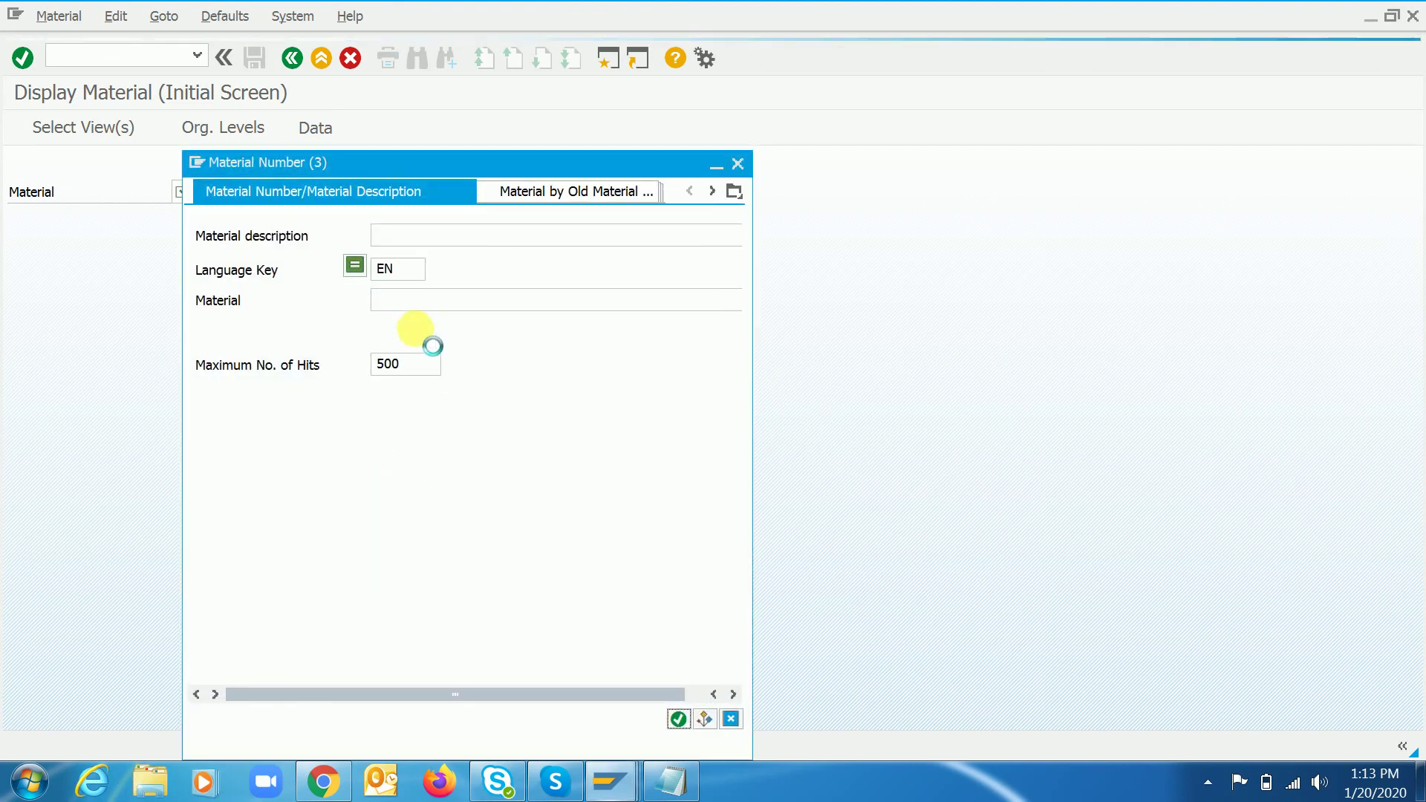
click(734, 191)
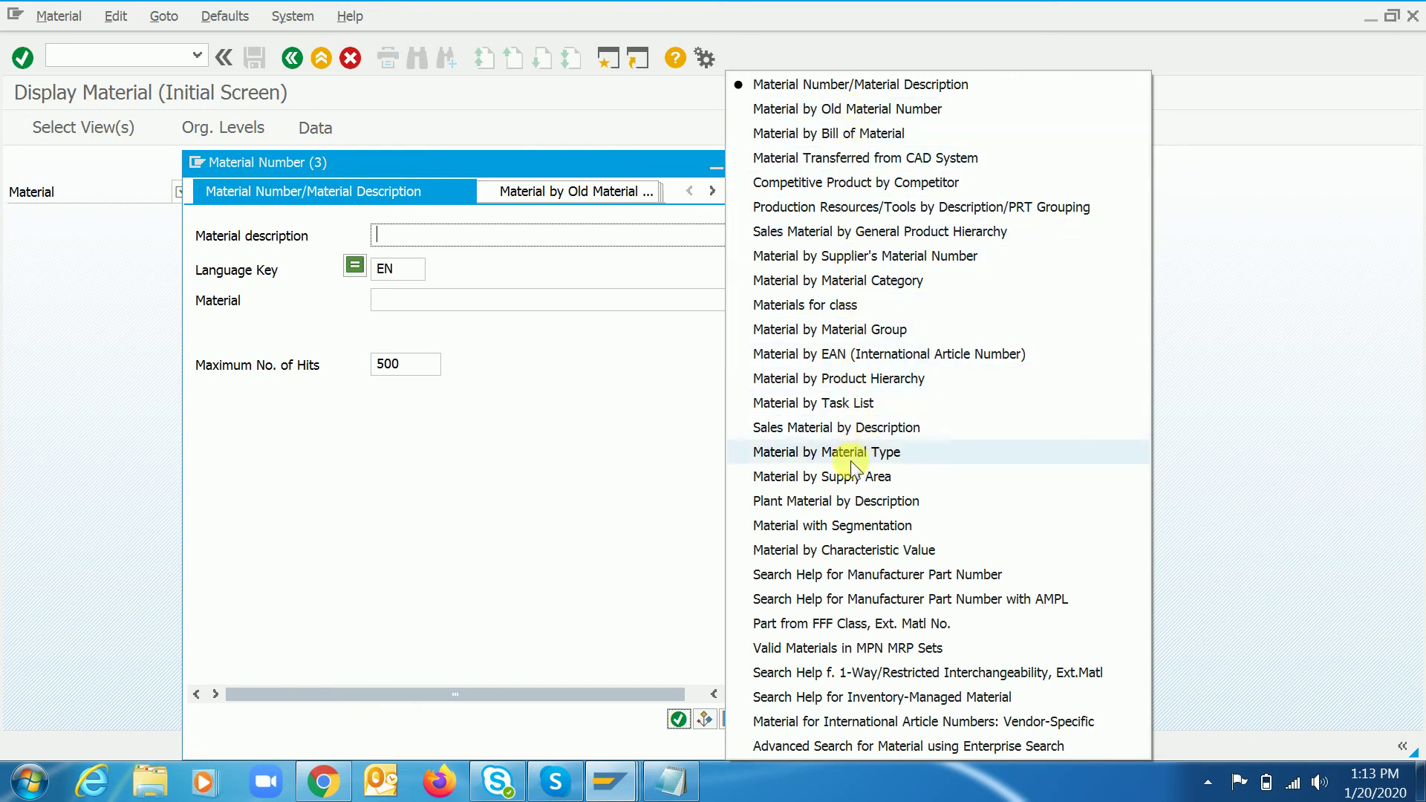
click(593, 473)
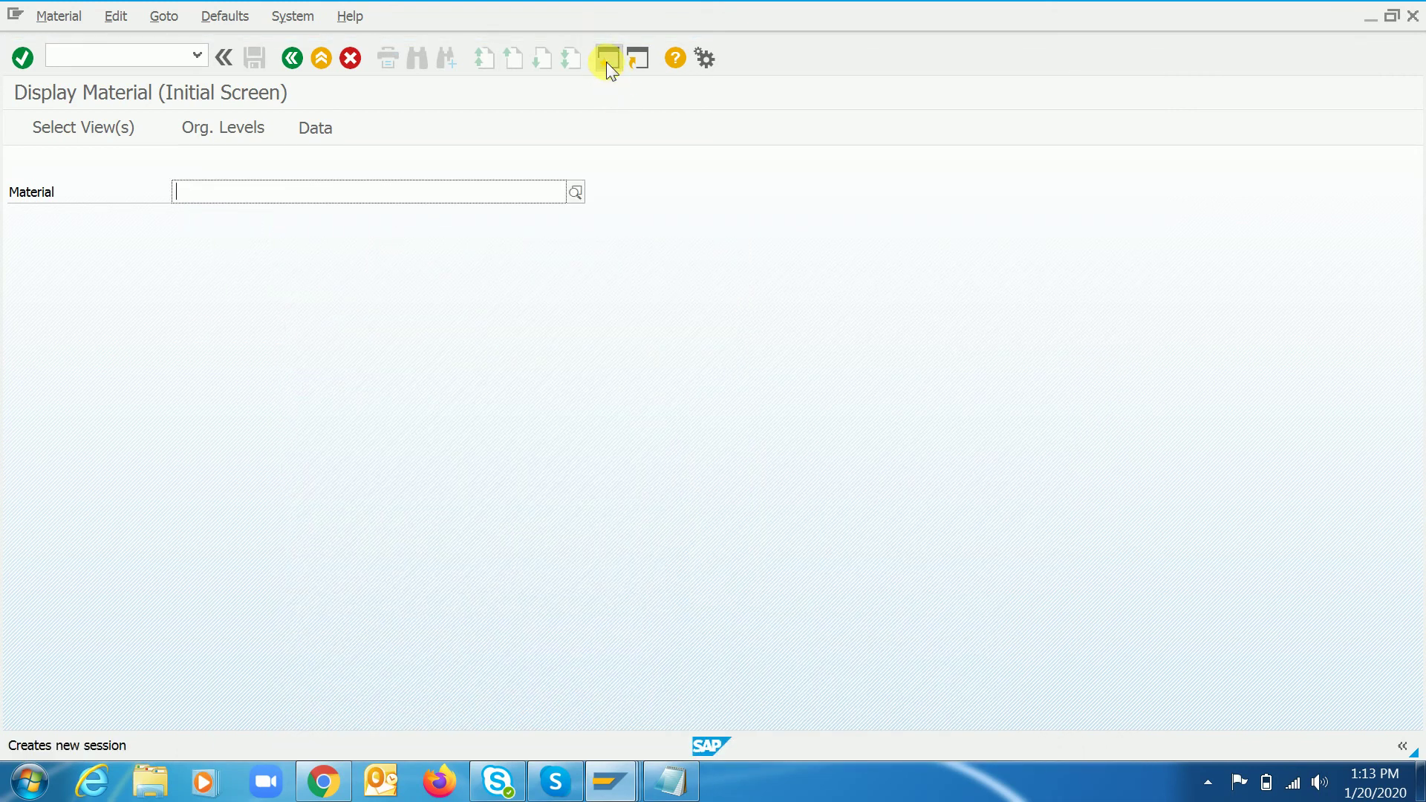
click(606, 61)
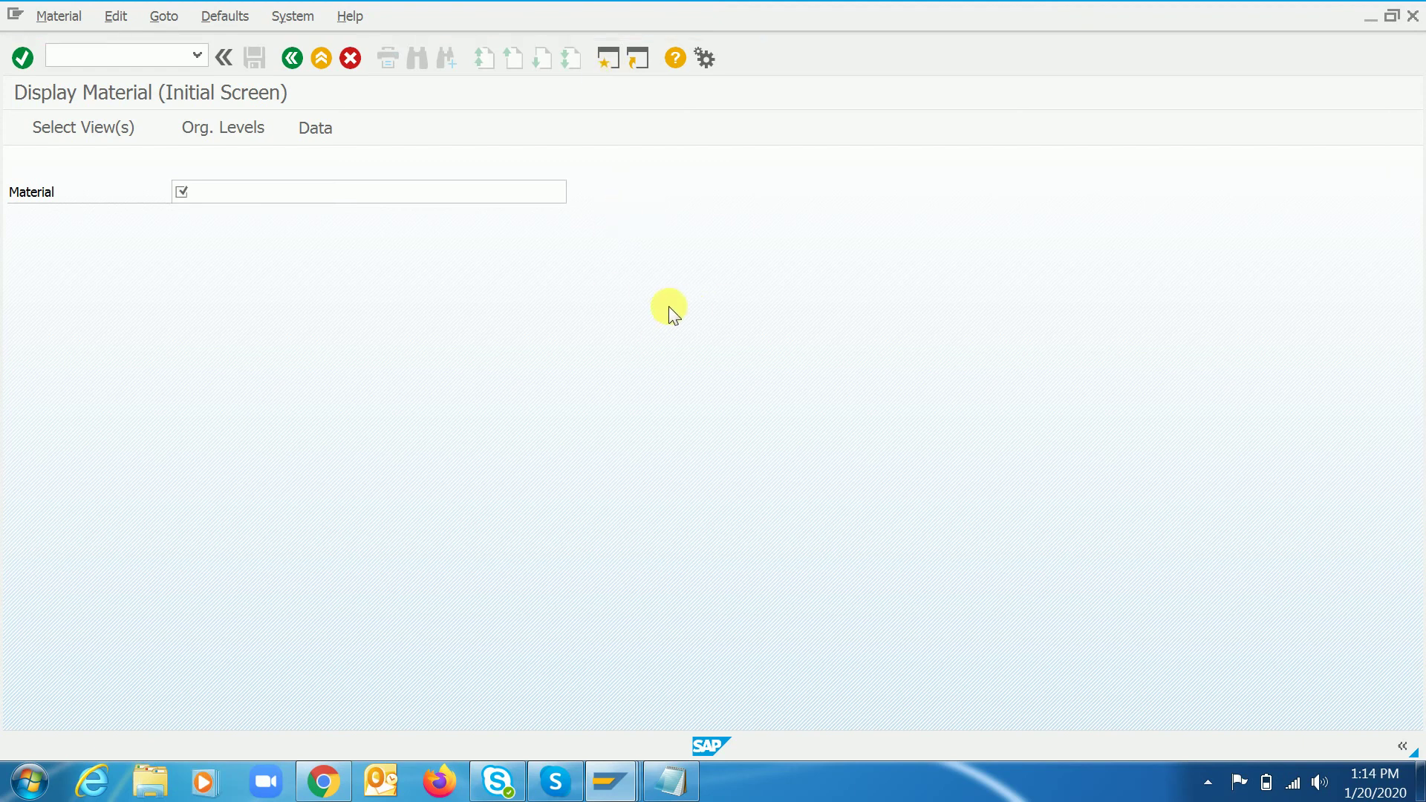
- Run the COOIS order report for plant 1710 alone, which returns no orders
text(cooi)
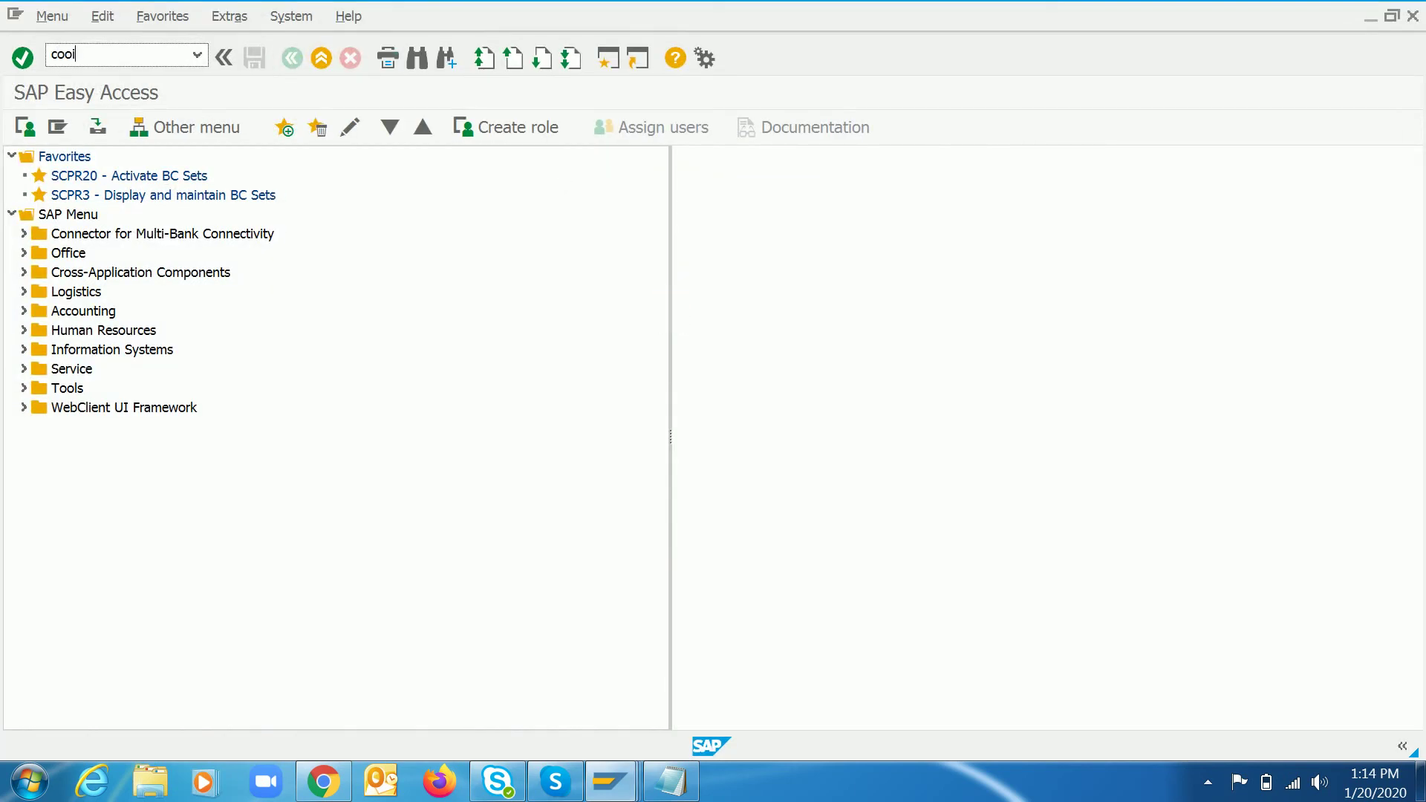
text(s)
key(Return)
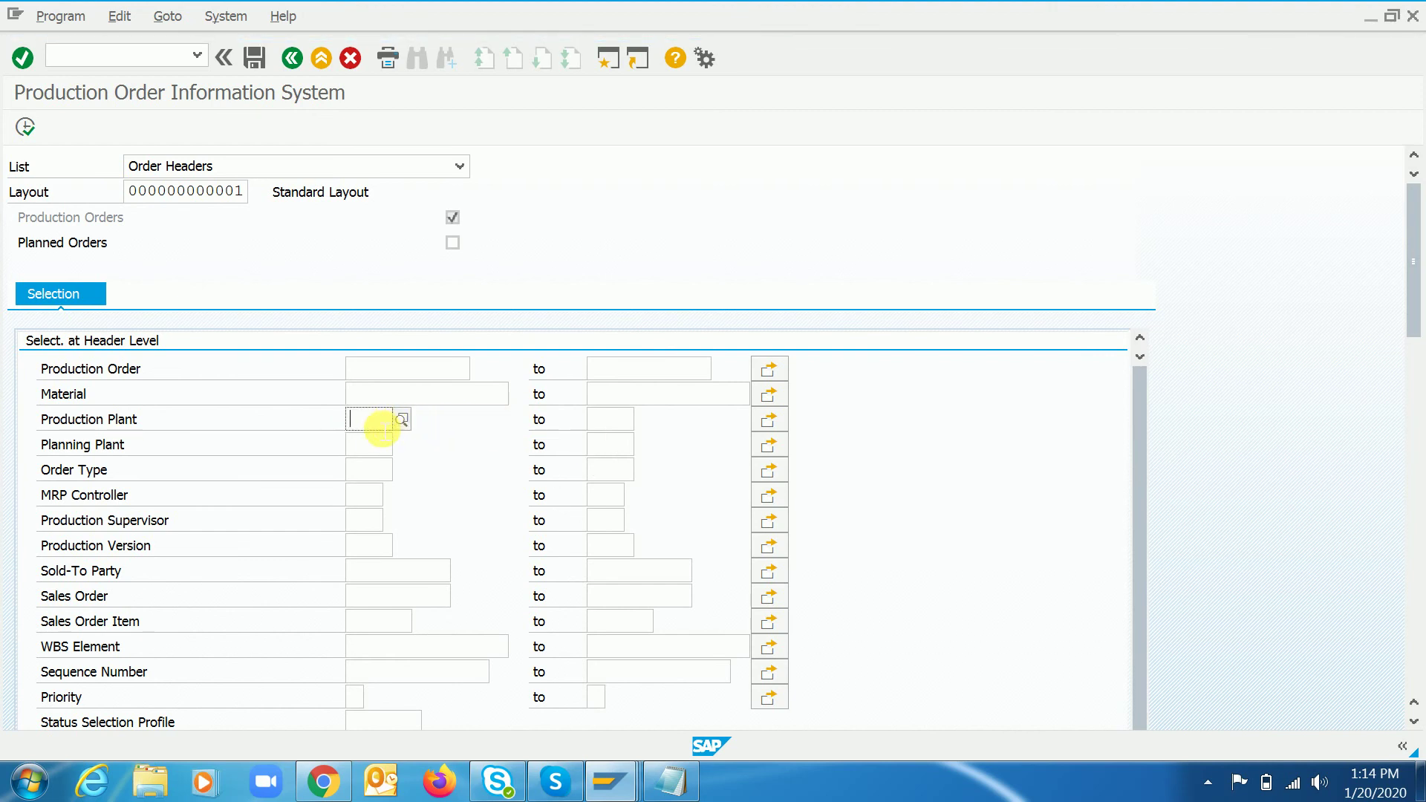
text(1710)
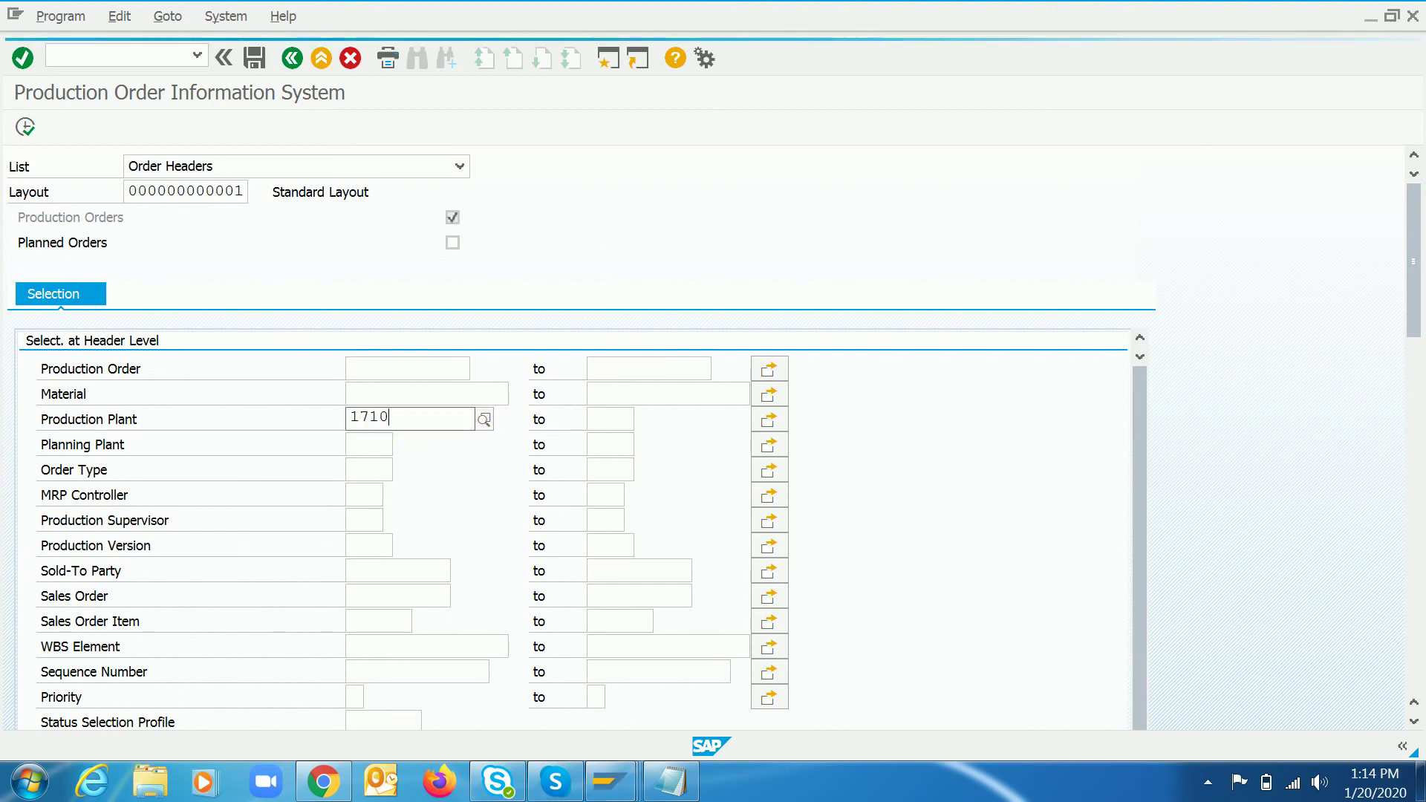
key(Return)
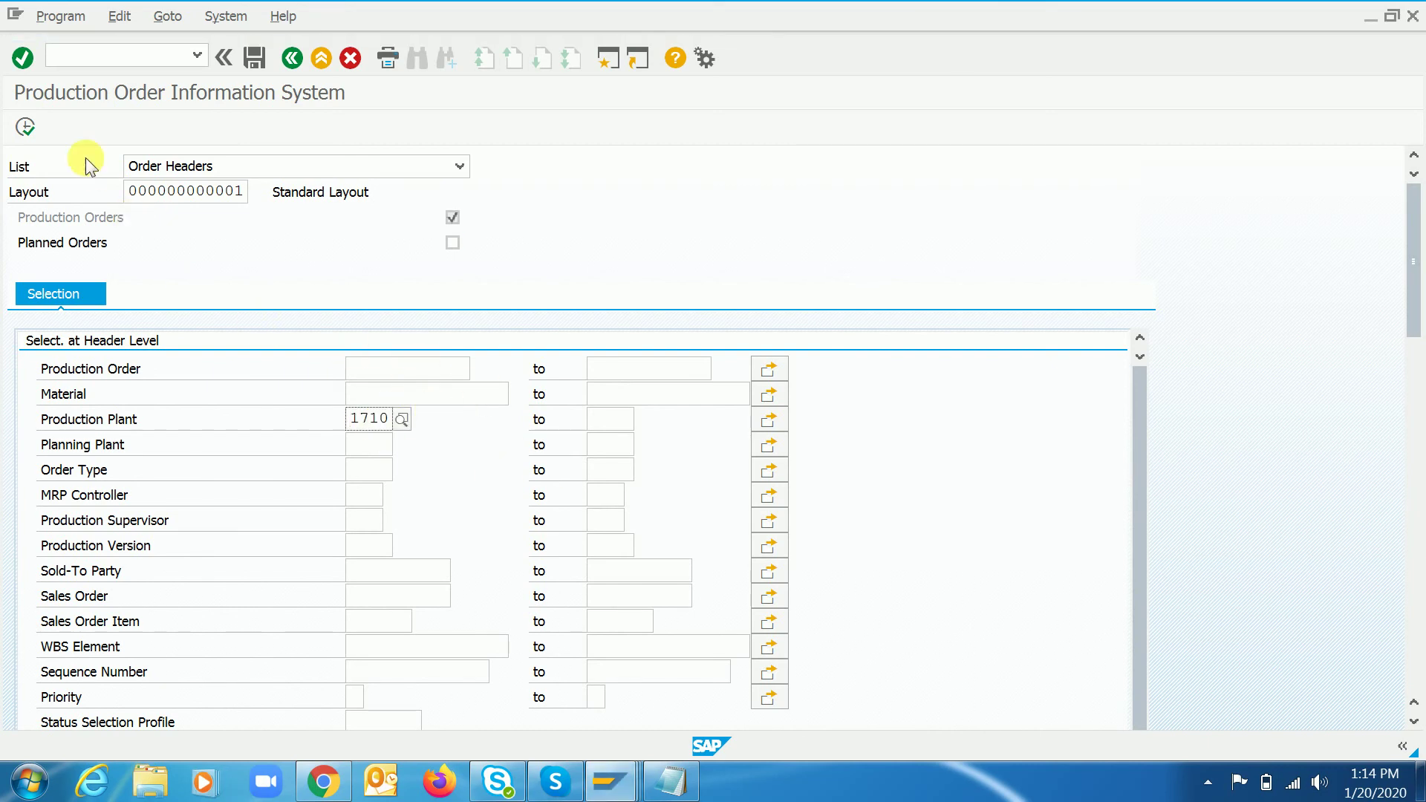
click(27, 127)
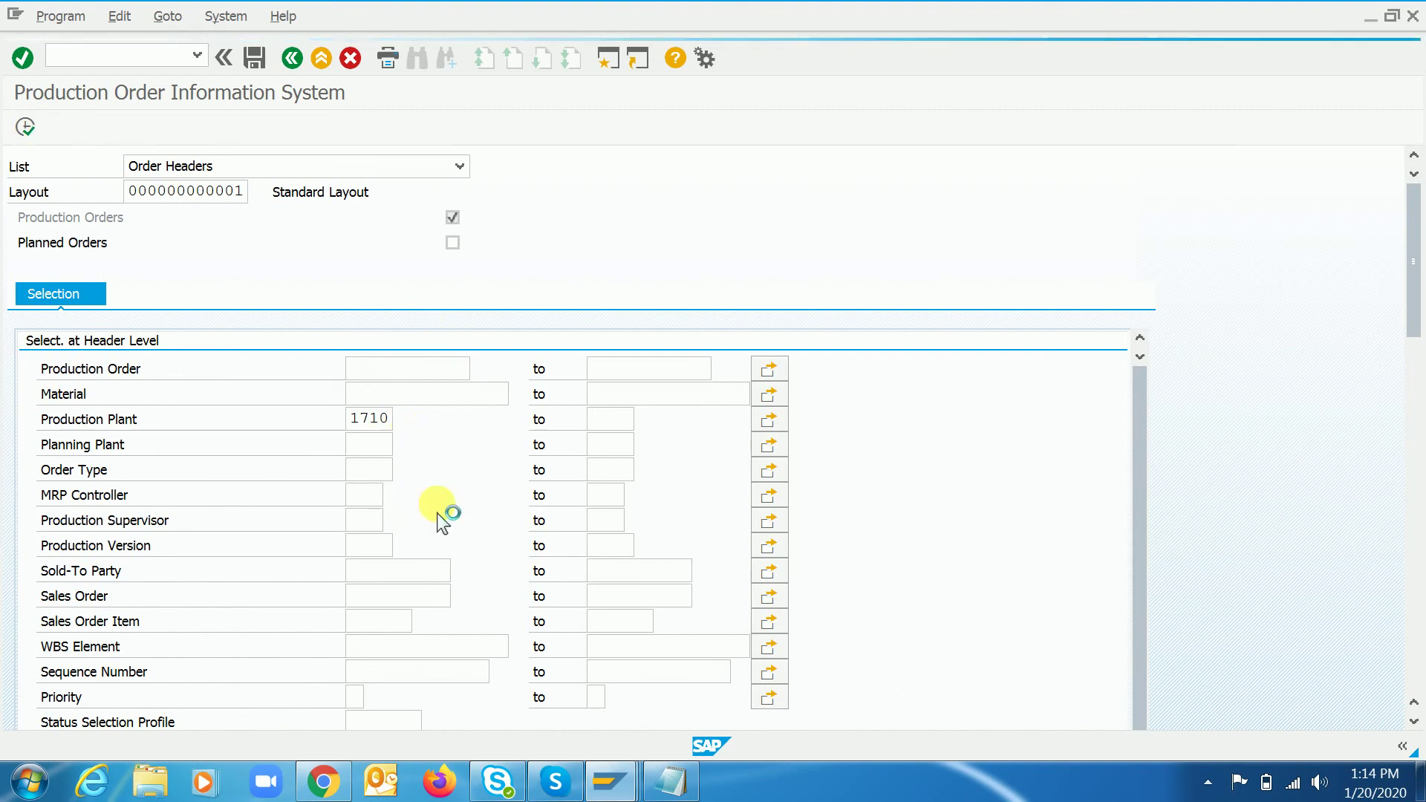
click(293, 57)
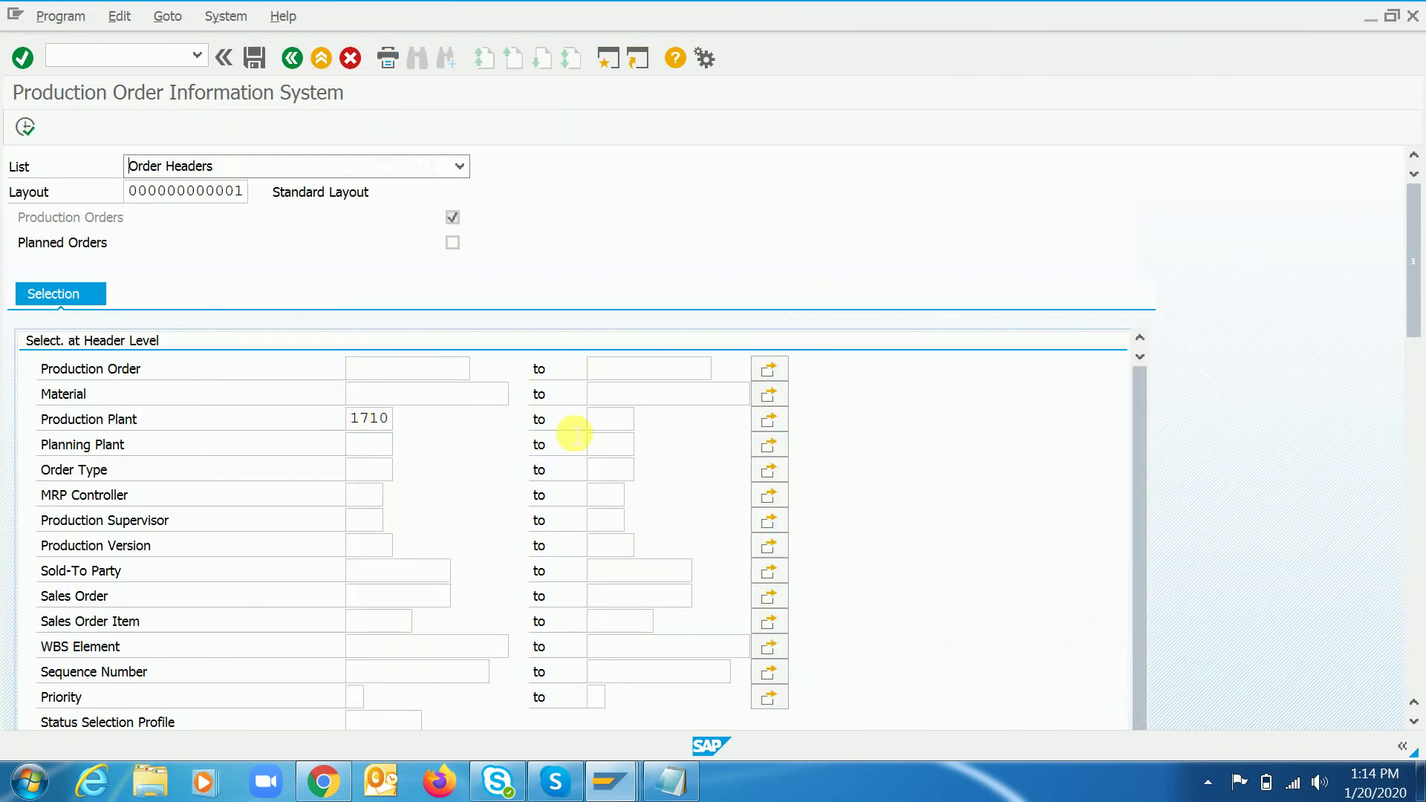
- Widen the plant range to 1710–1730 and list the five production order headers
text(1730)
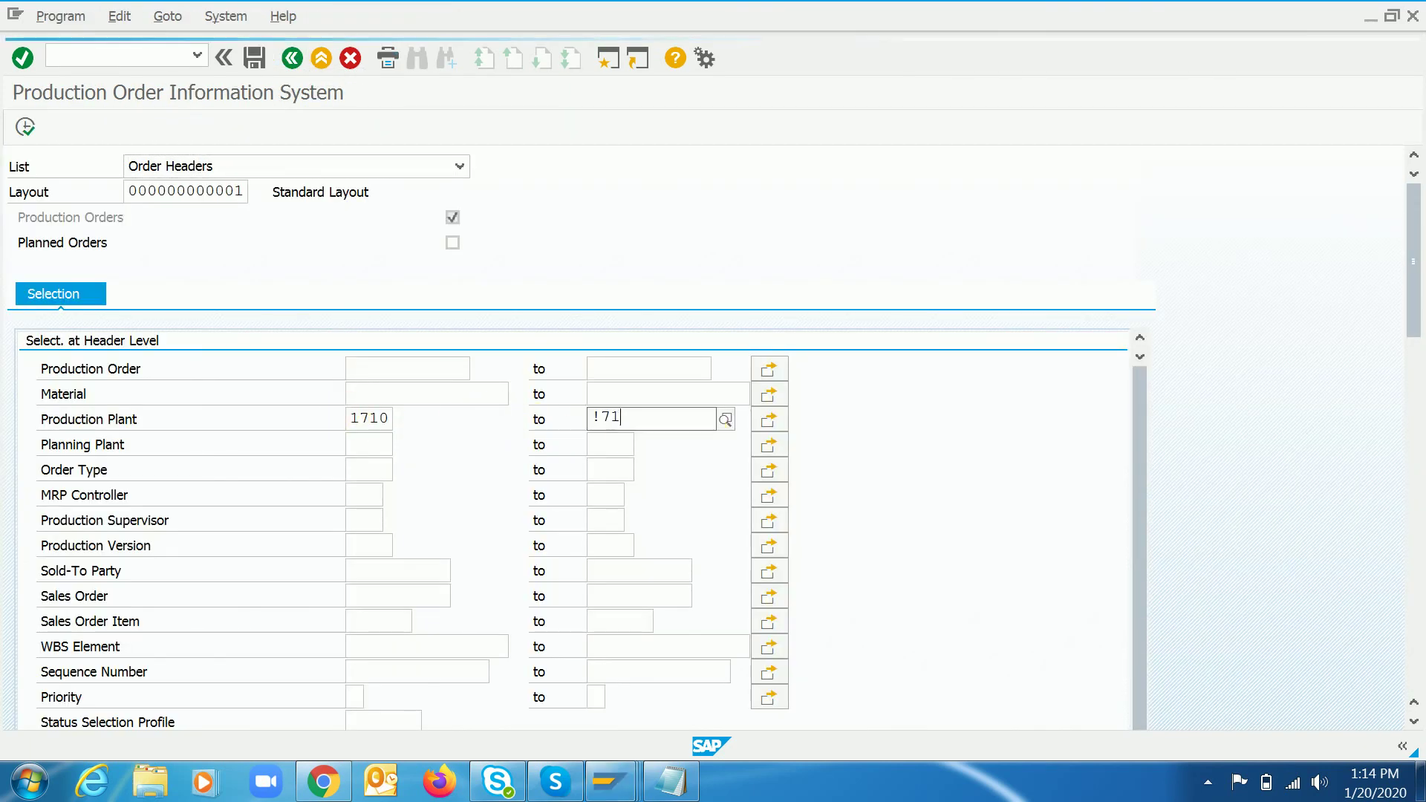
key(BackSpace)
key(BackSpace)
key(BackSpace)
key(BackSpace)
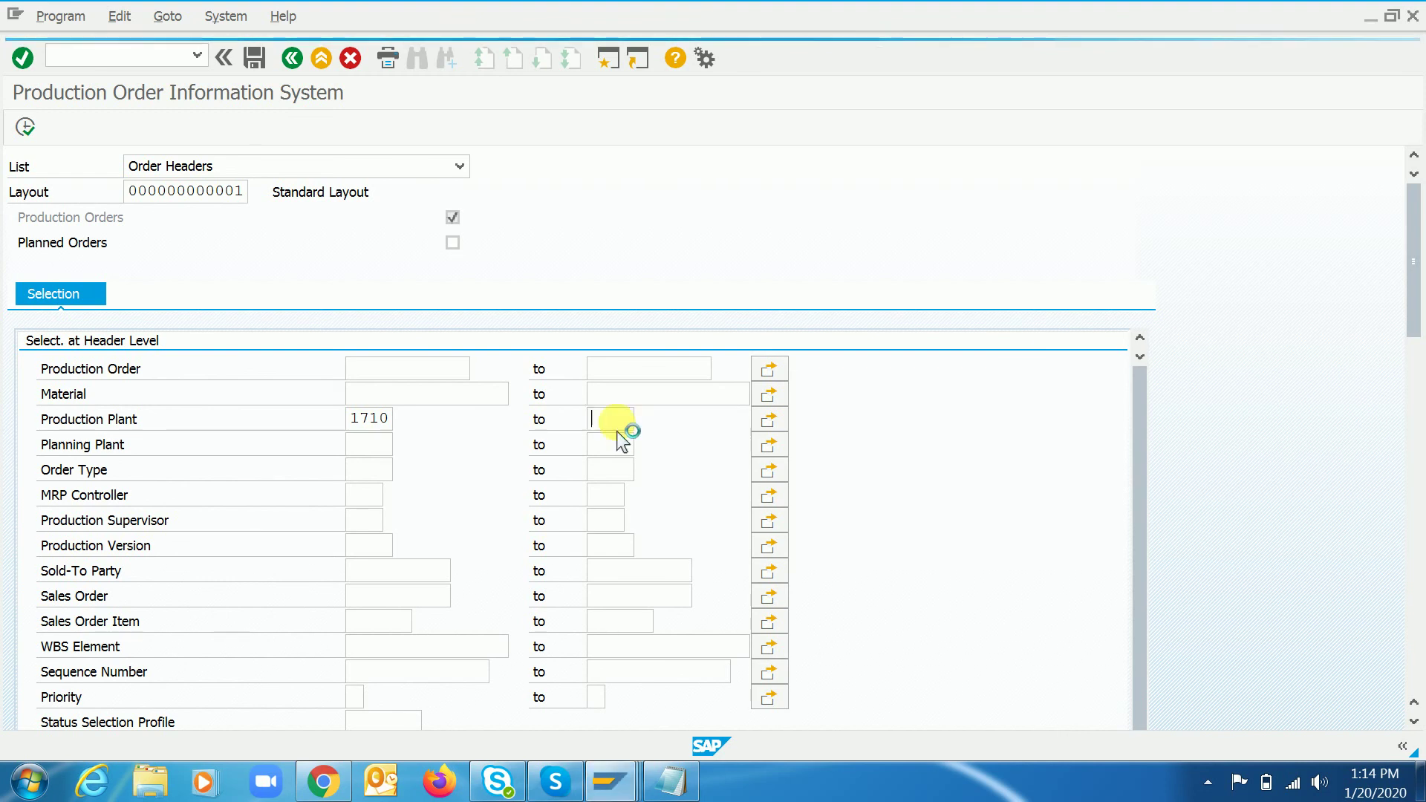
text(17)
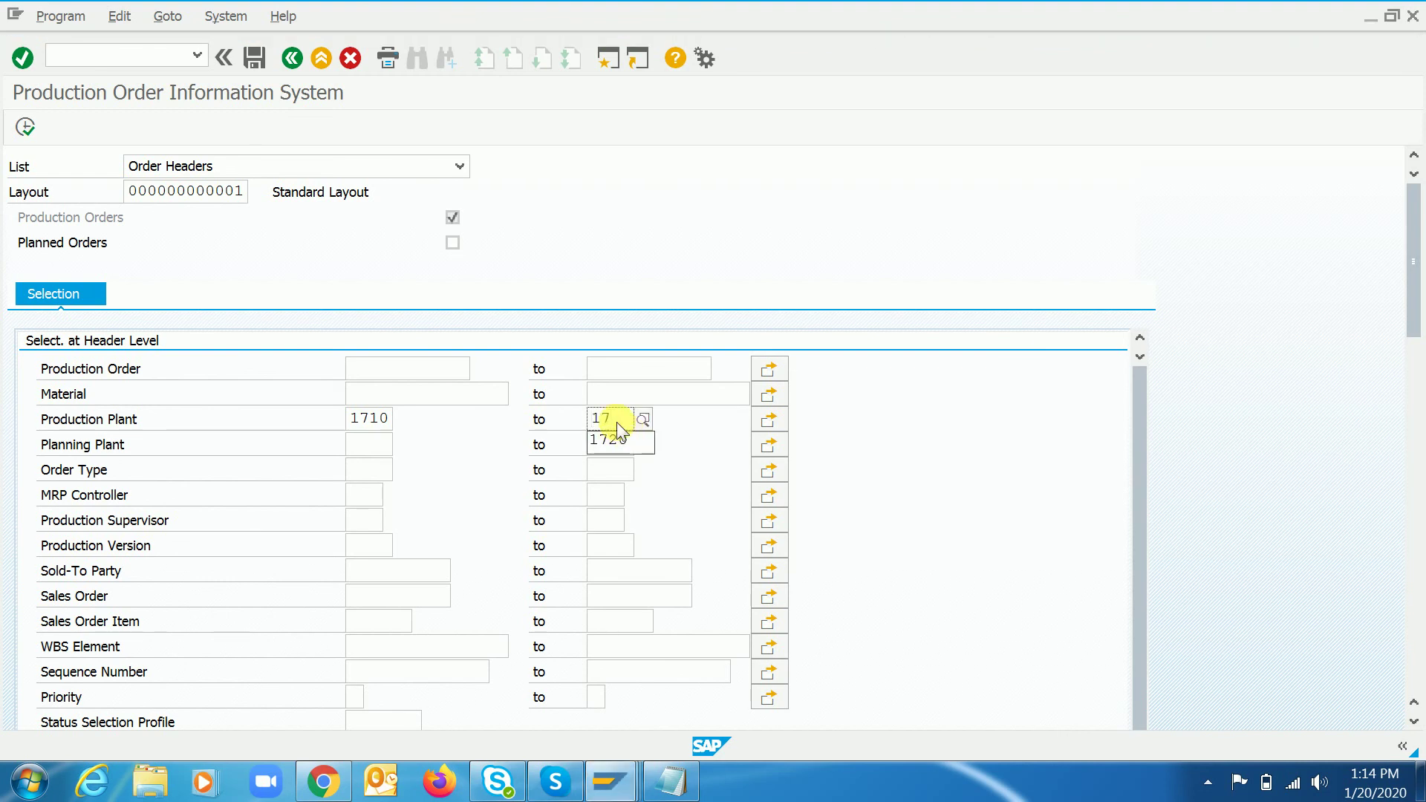
text(30)
key(Return)
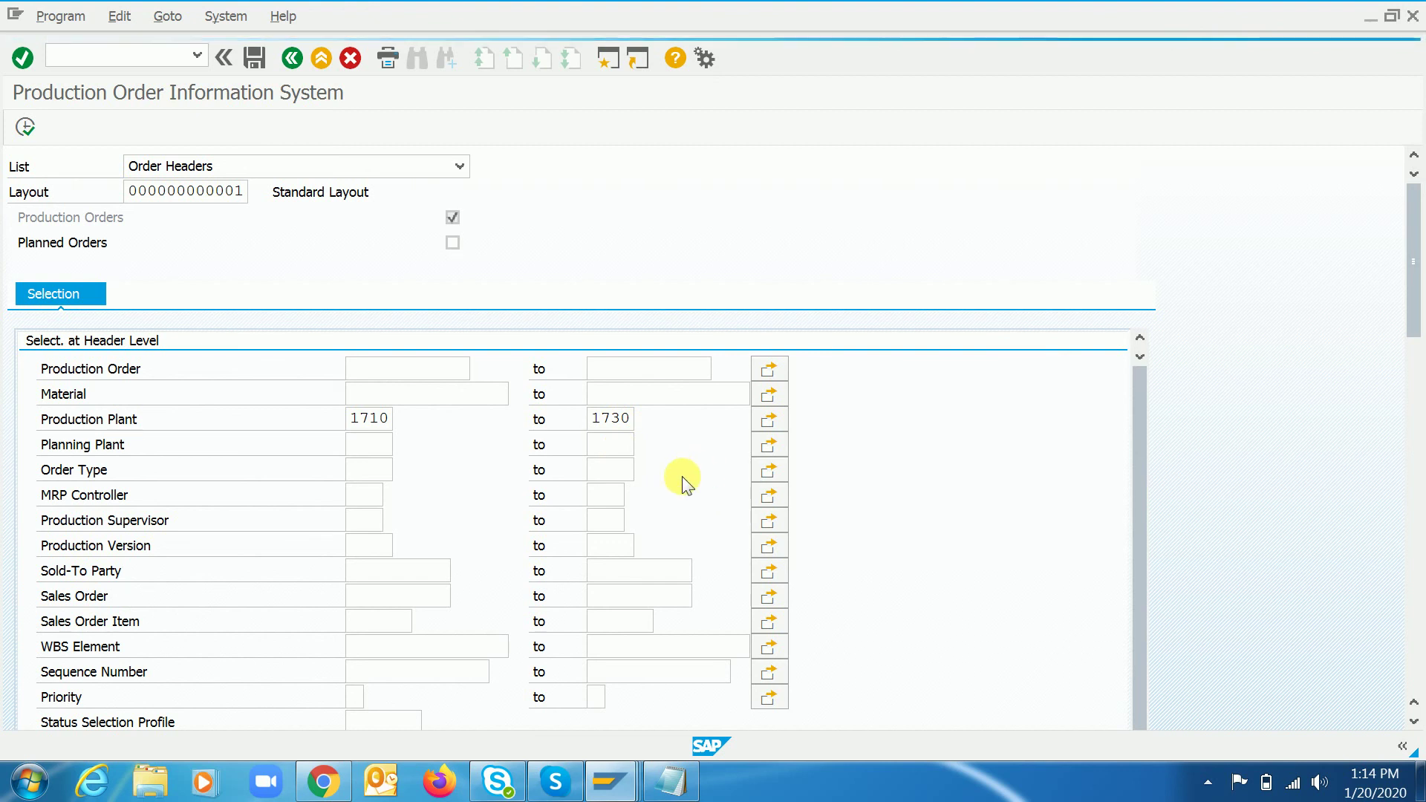
key(F8)
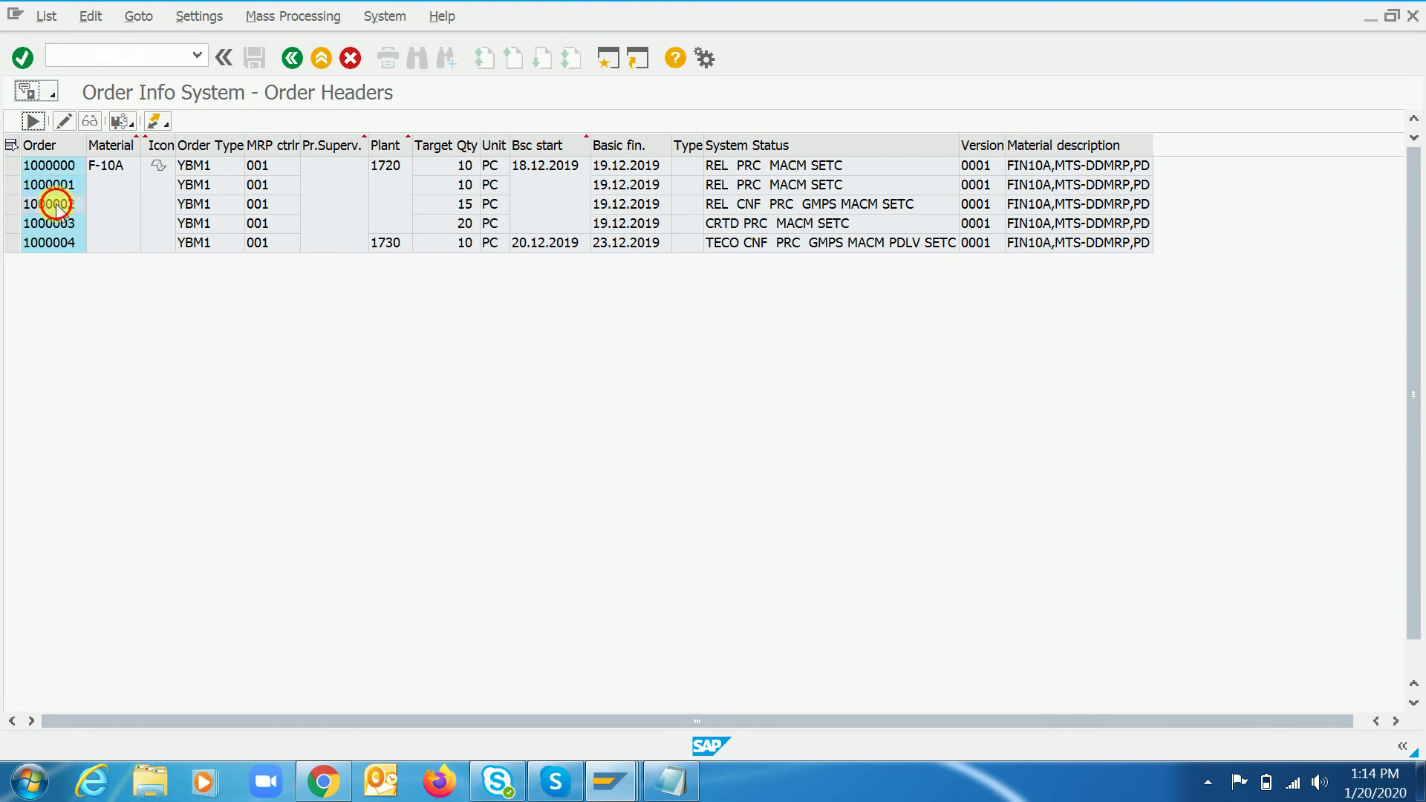
- Open production order 1000002, copy its material F-10A and start MM03 with /nmm03
double_click(56, 204)
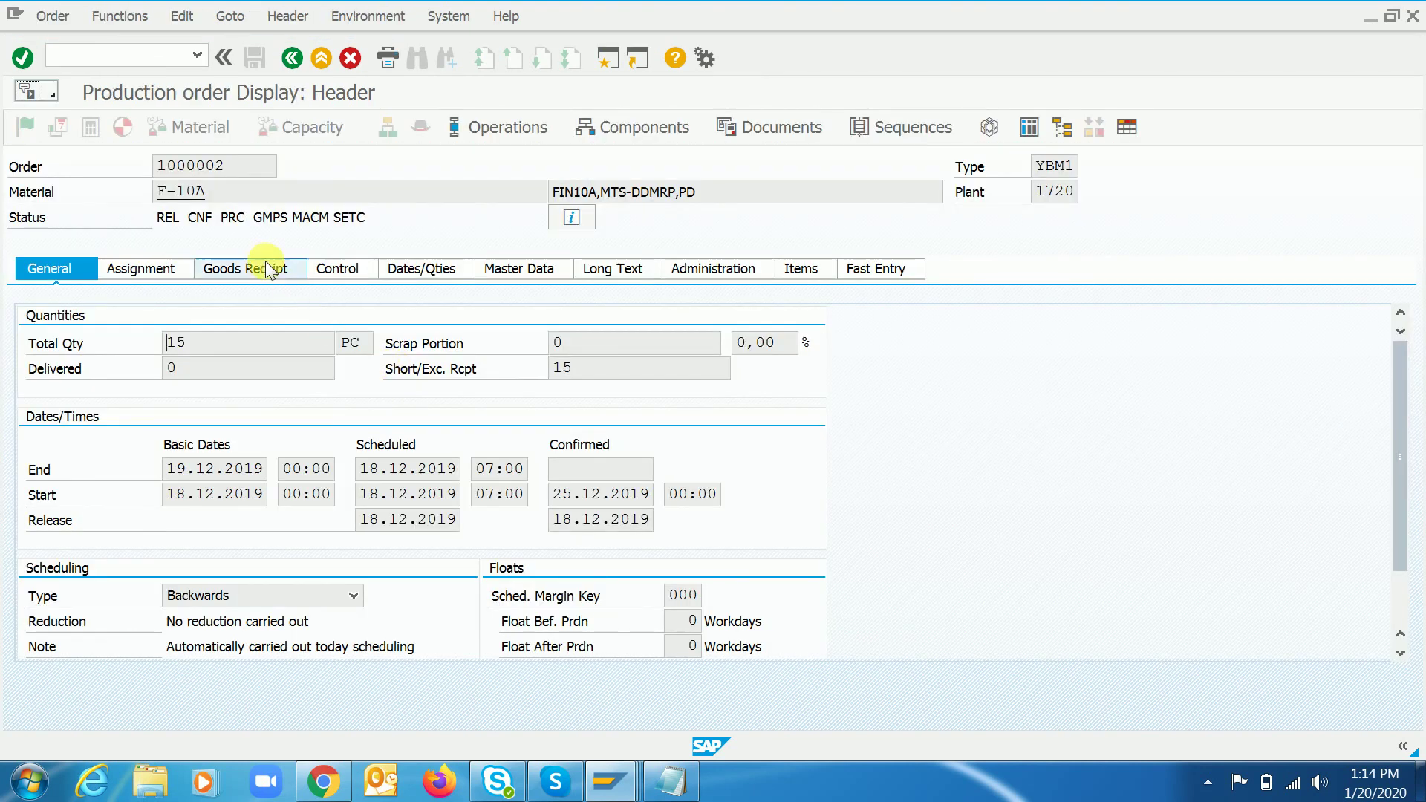
click(292, 58)
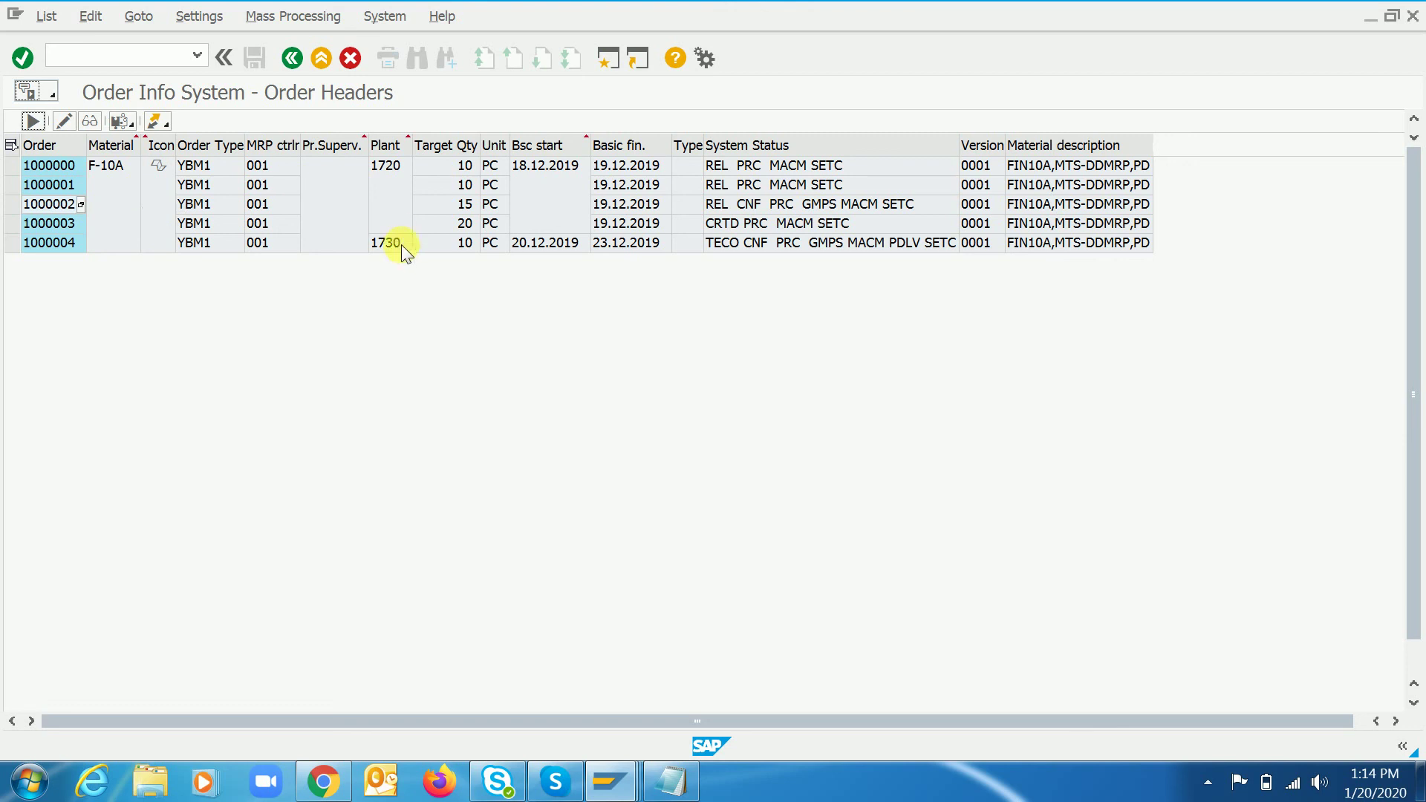
double_click(52, 203)
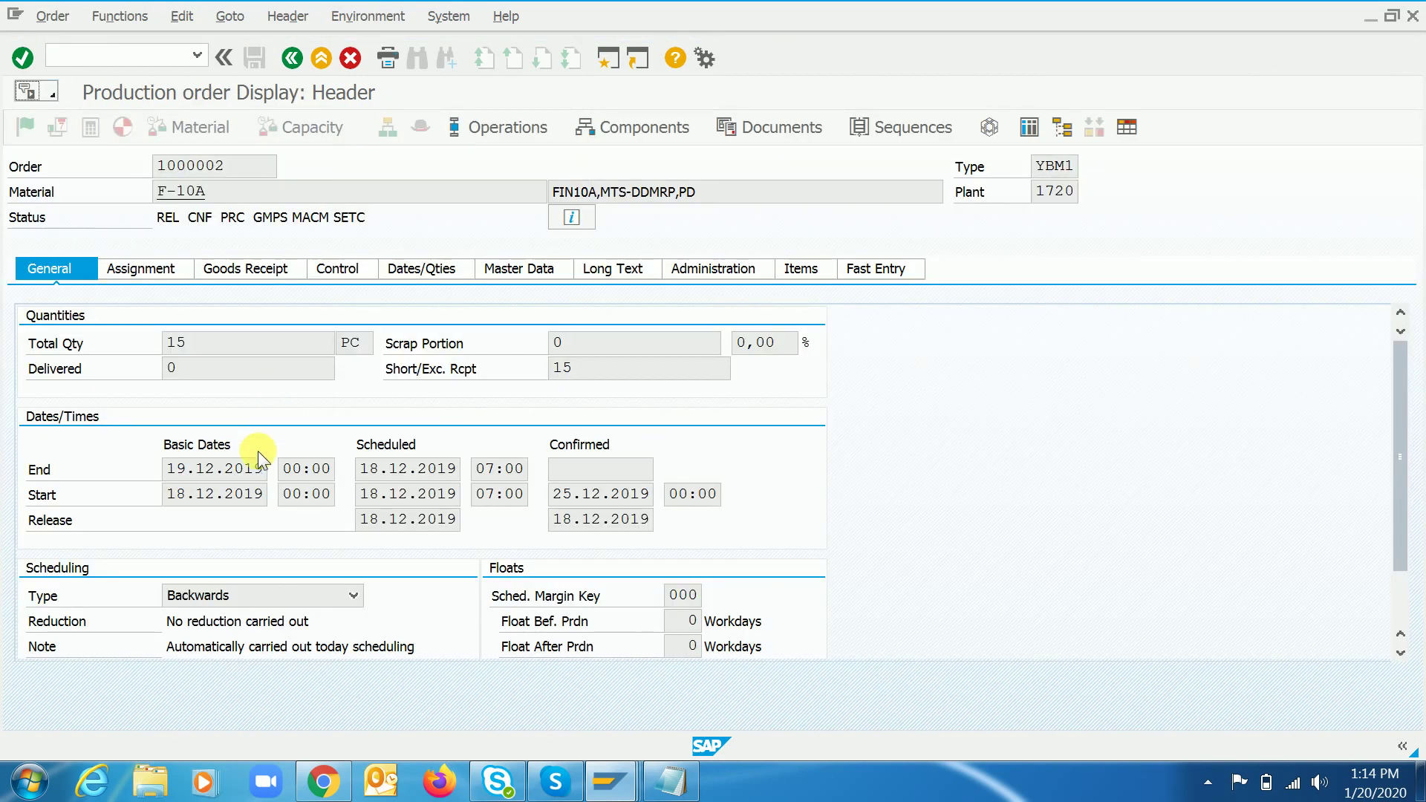
double_click(236, 197)
key(ctrl+c)
key(ctrl+slash)
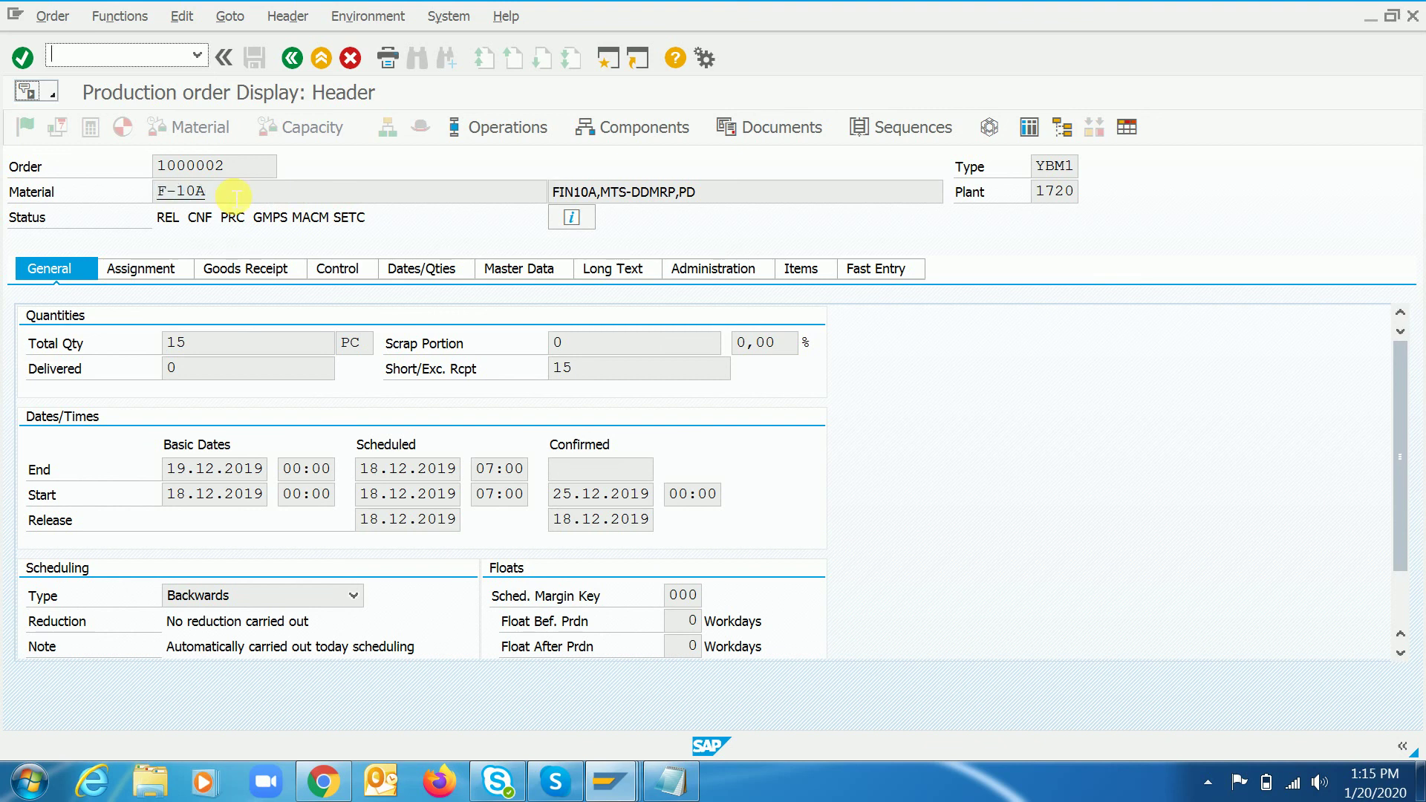
text(/nmm03)
key(Return)
- Display F-10A's Costing 1 view for plant 1710 and check its empty Overhead Group
key(ctrl+v)
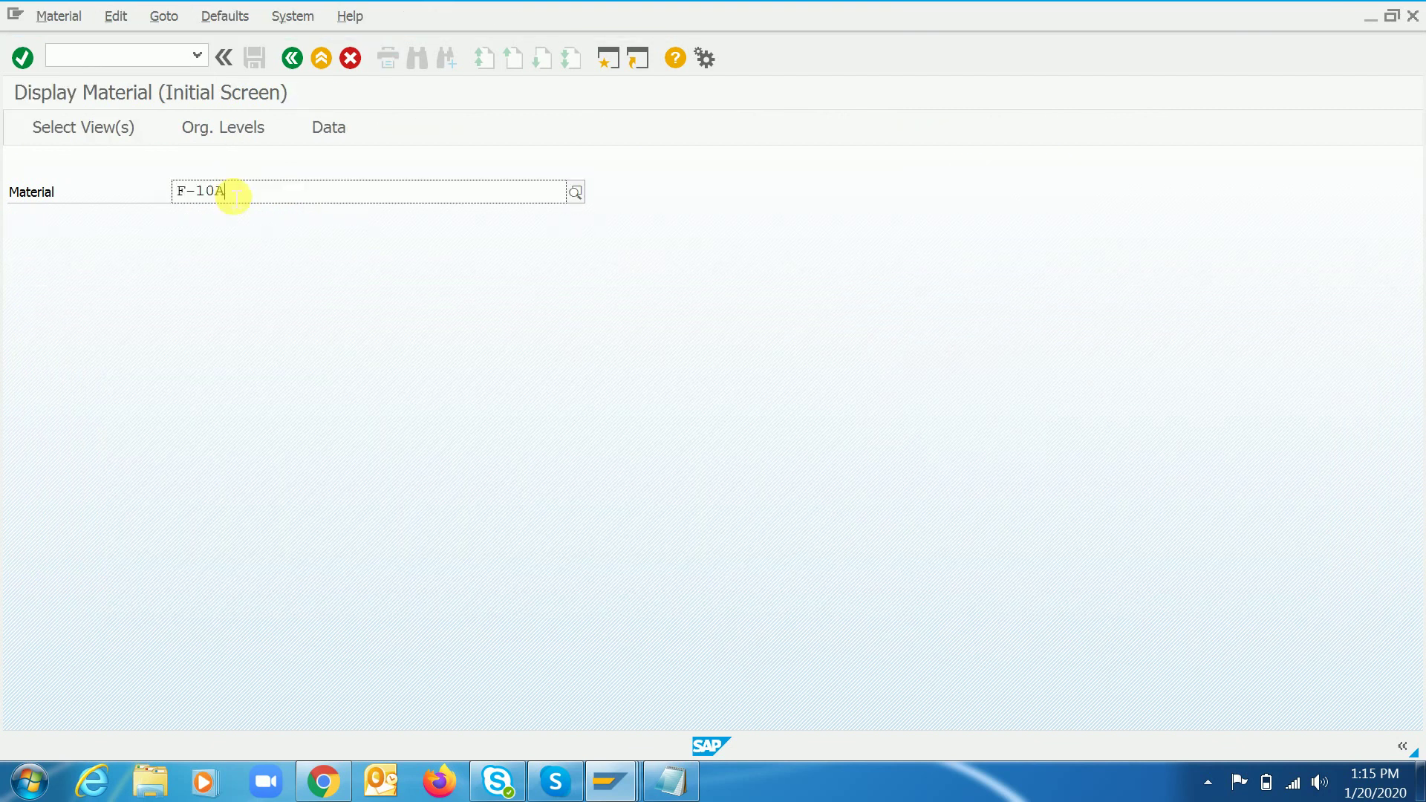
key(Return)
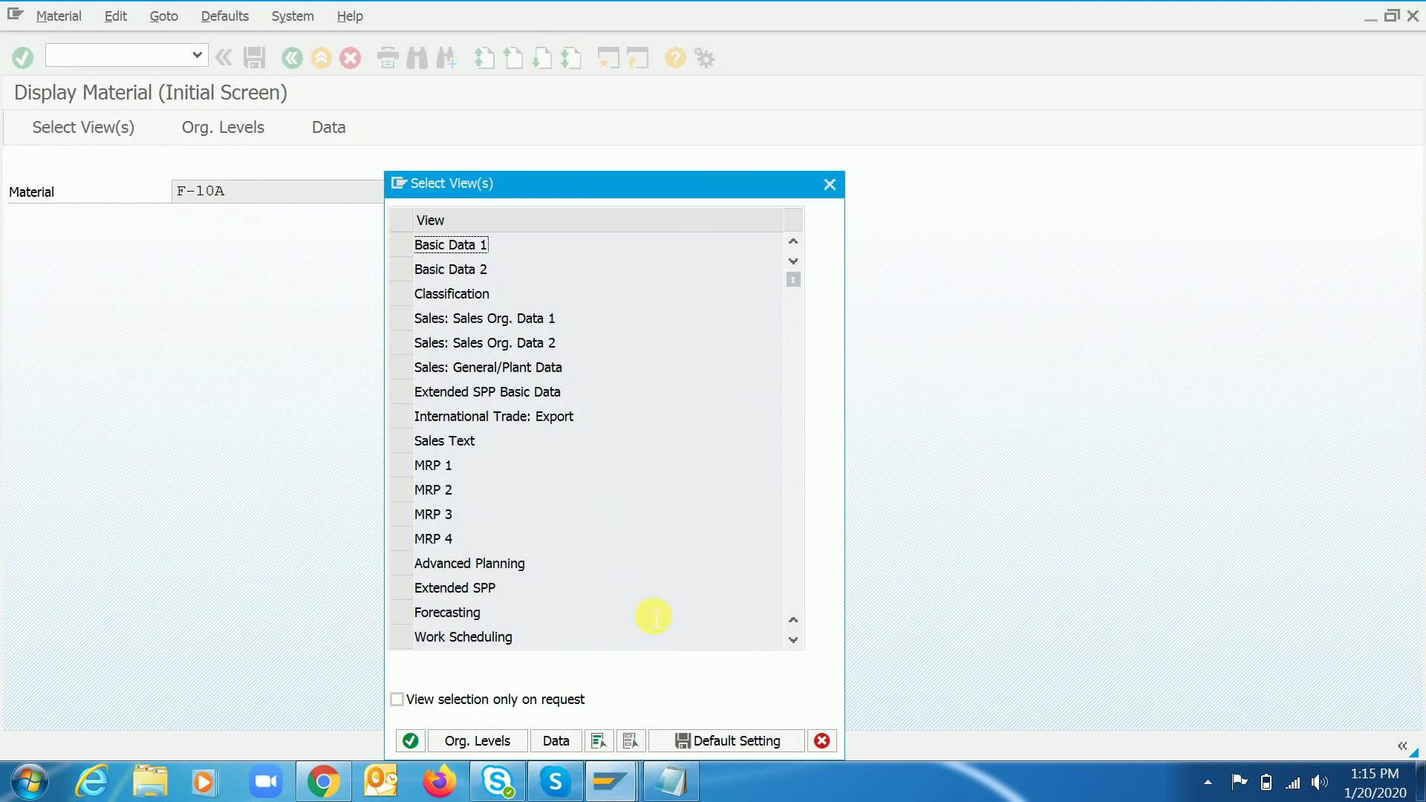
click(795, 598)
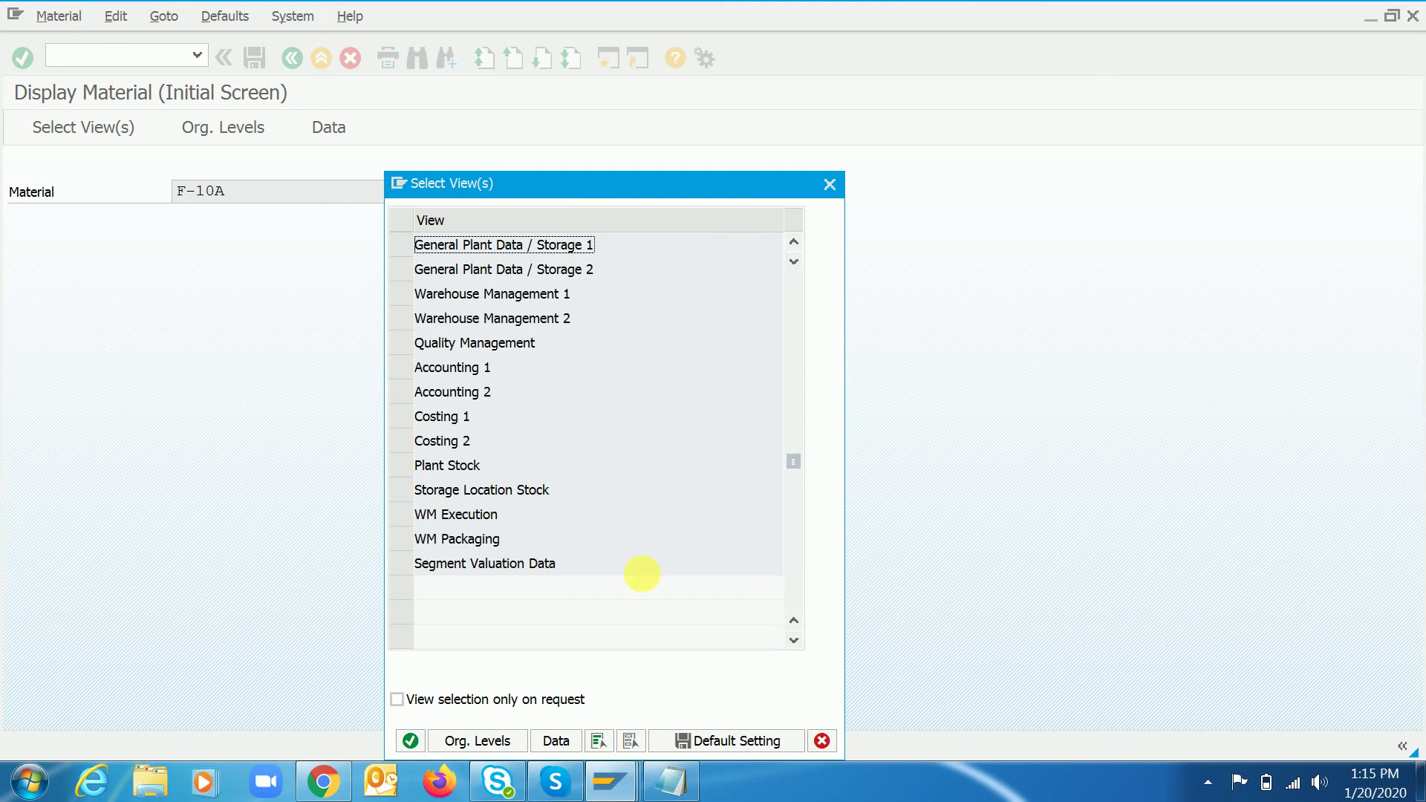
click(399, 417)
key(Return)
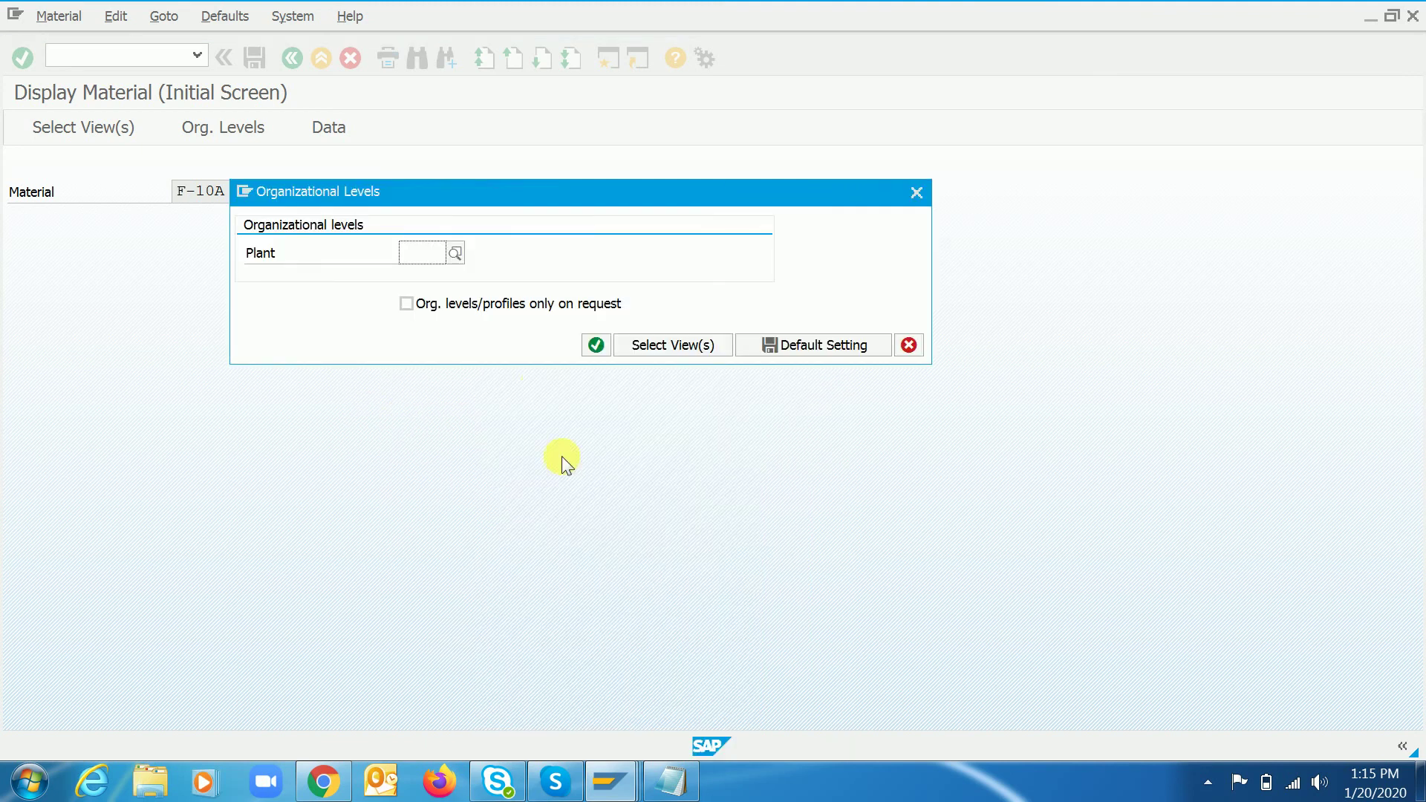
text(1710)
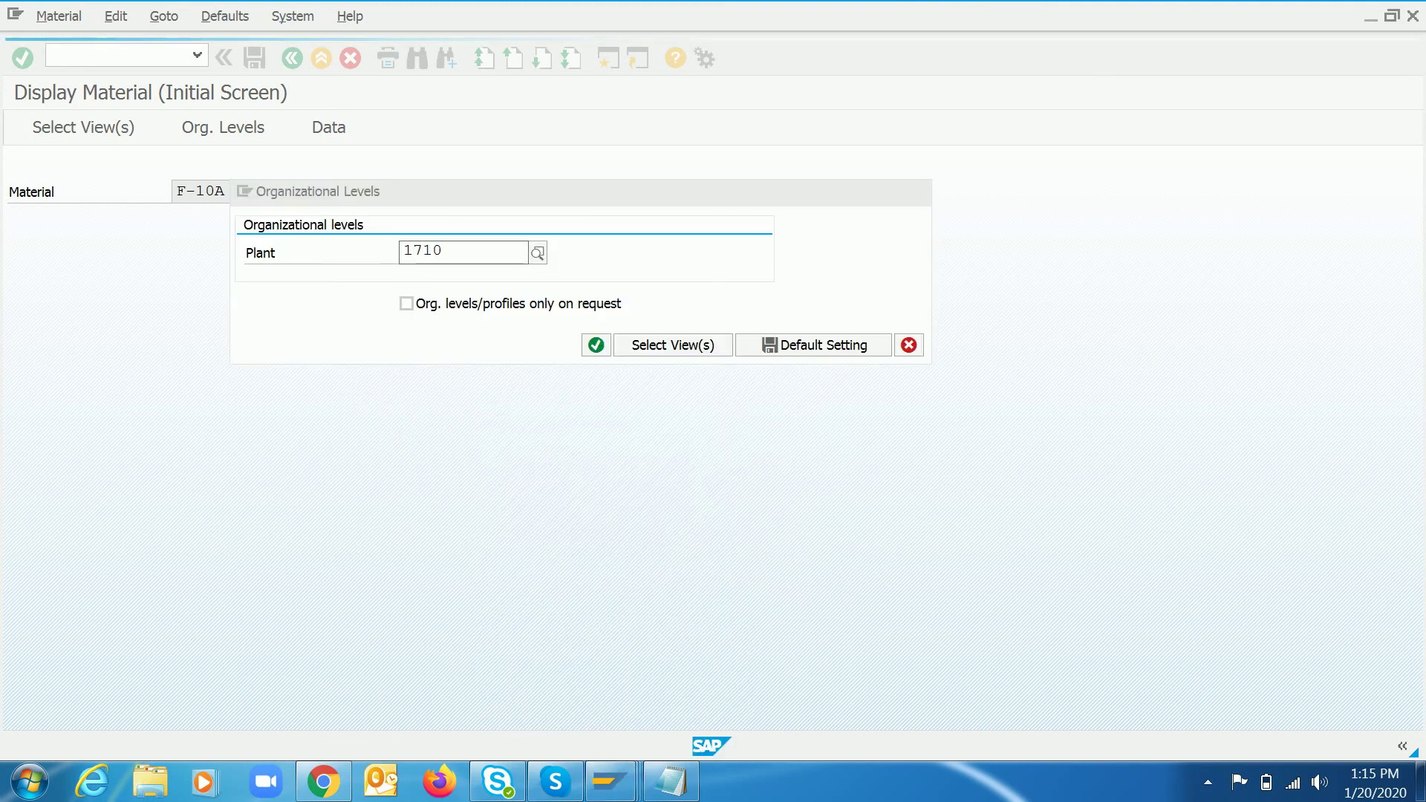
click(496, 389)
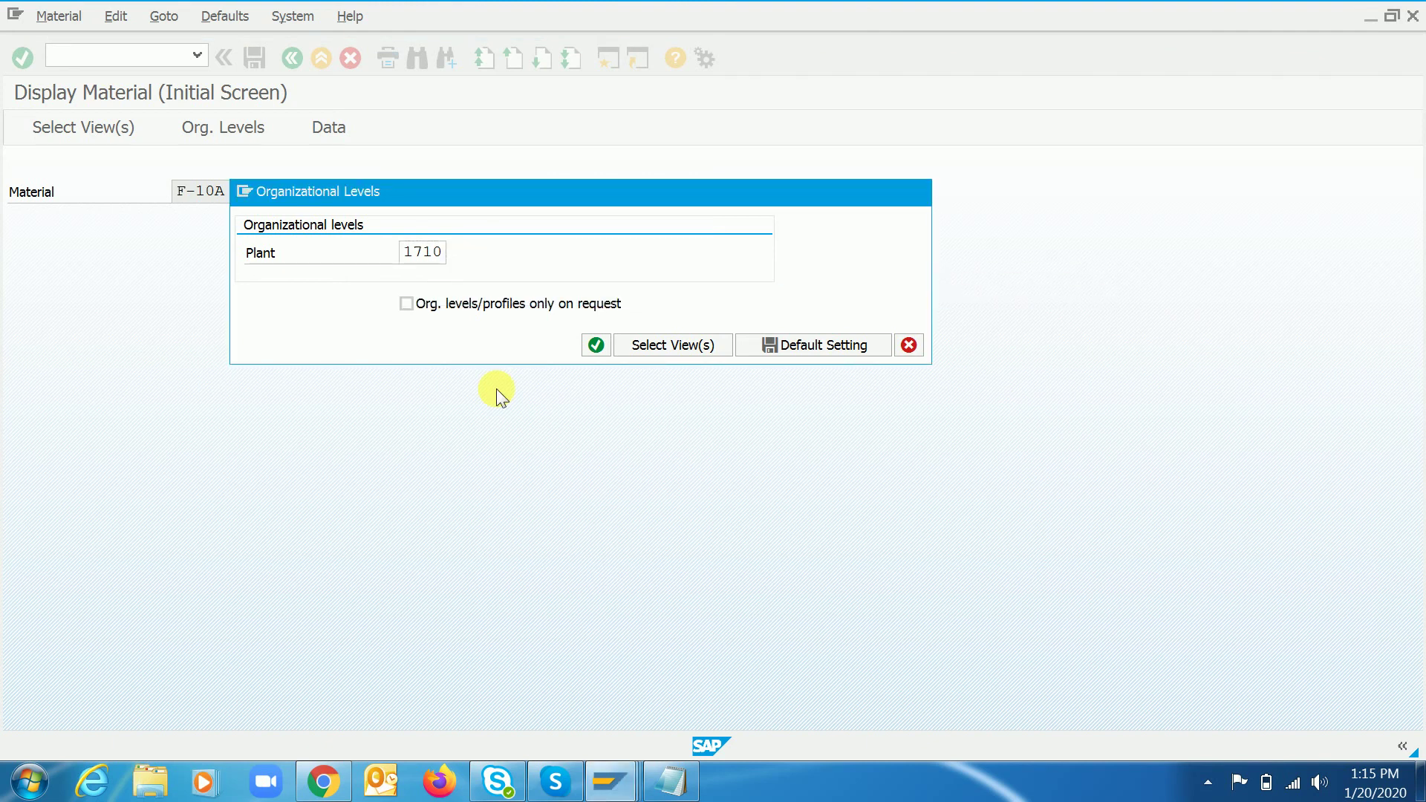
key(Return)
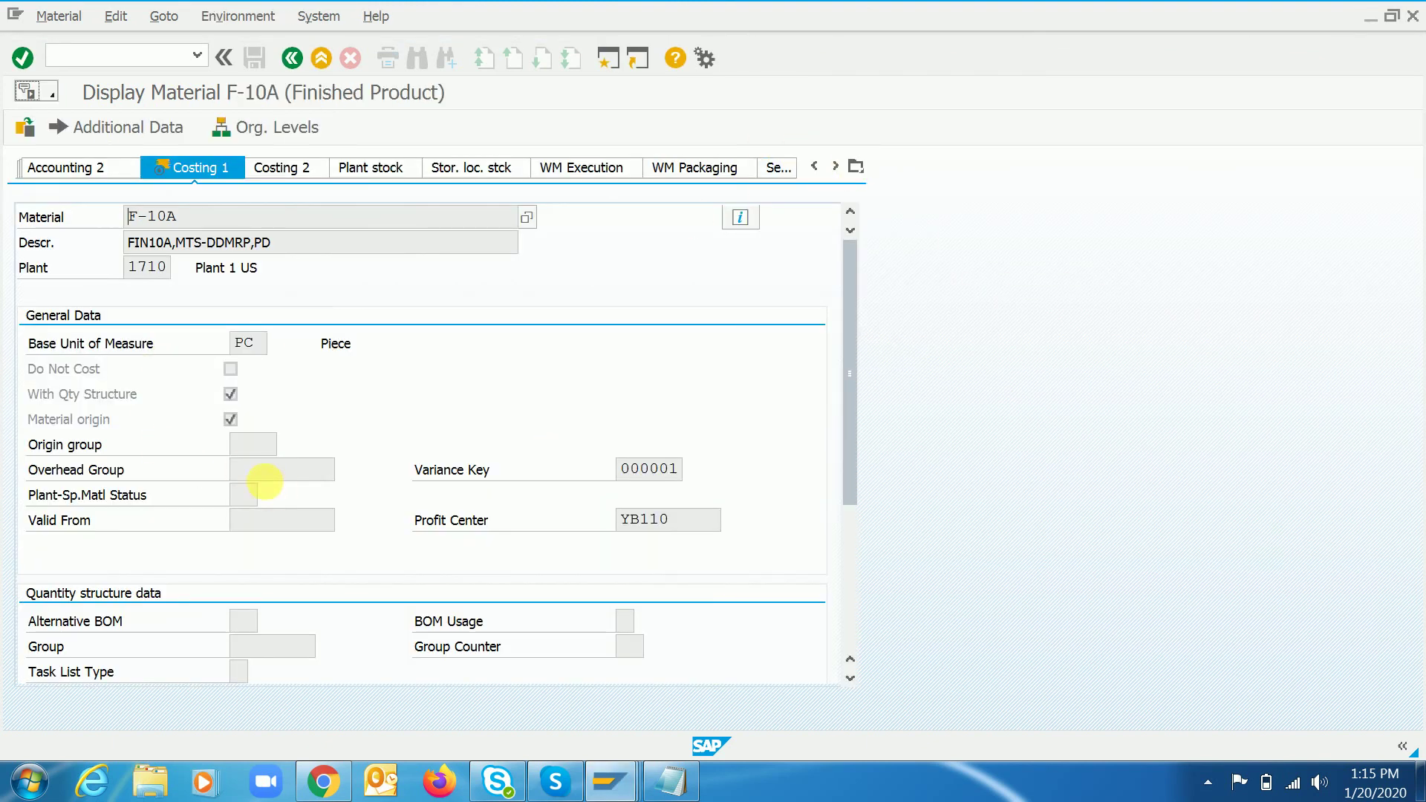
click(290, 474)
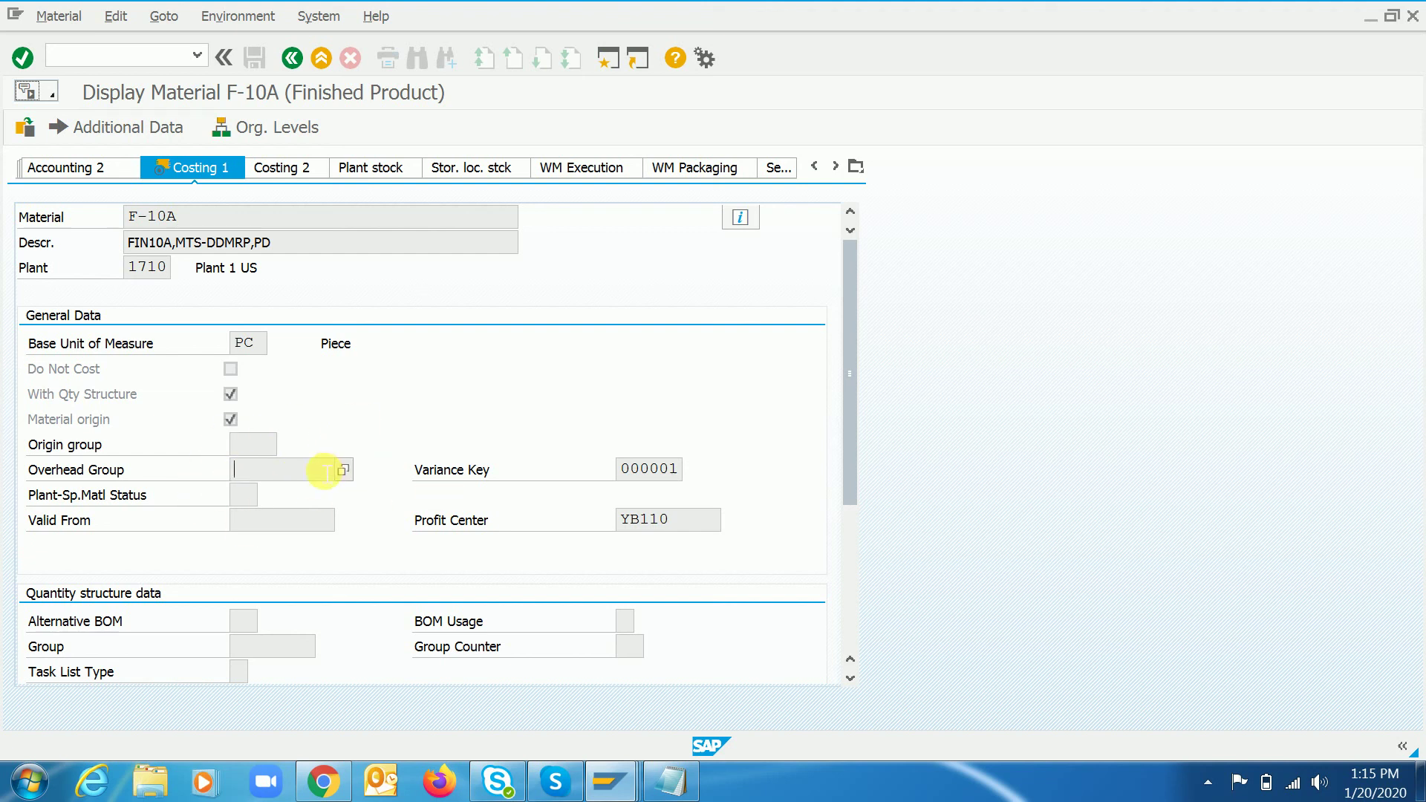
- Leave the material display and launch OKKN to list the costing variants
key(F3)
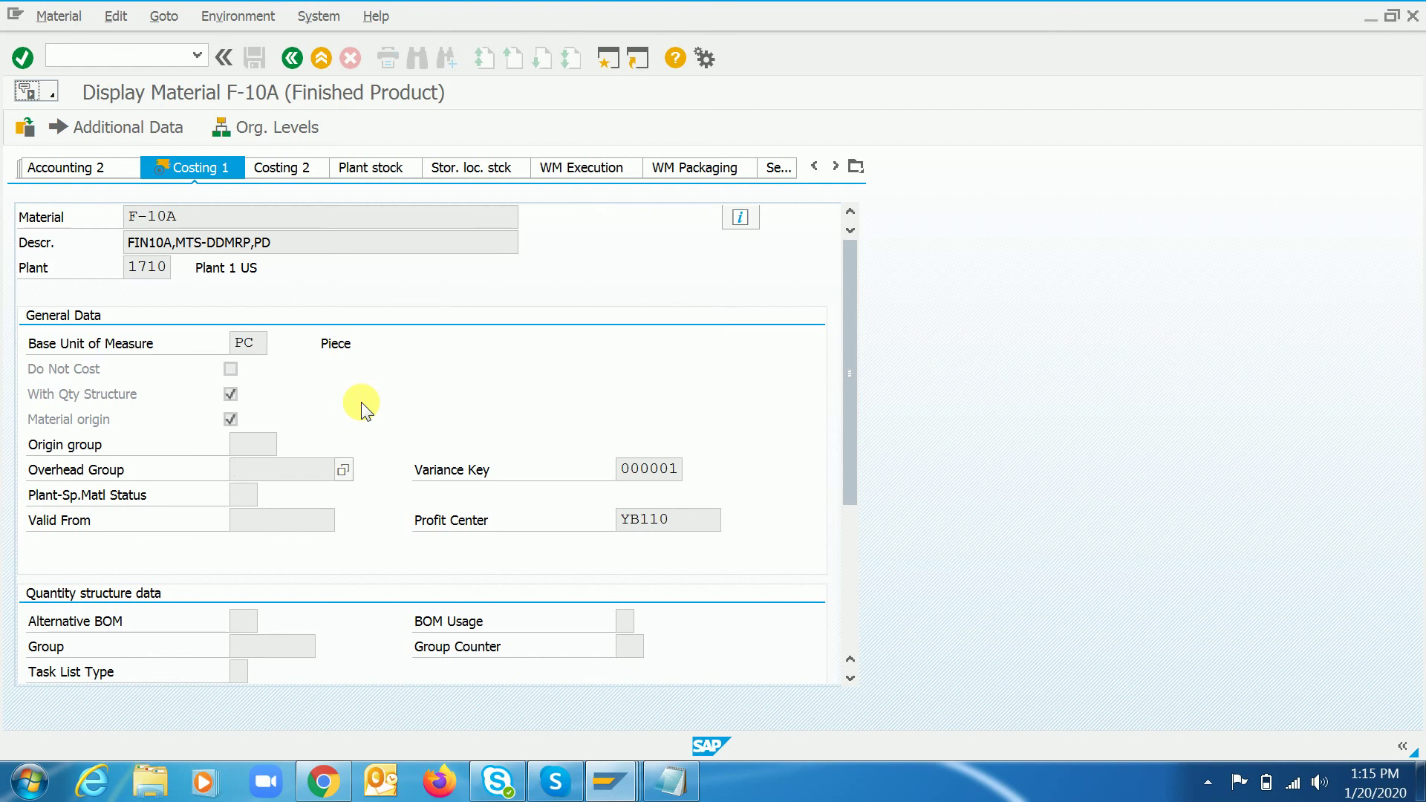
key(alt+Tab)
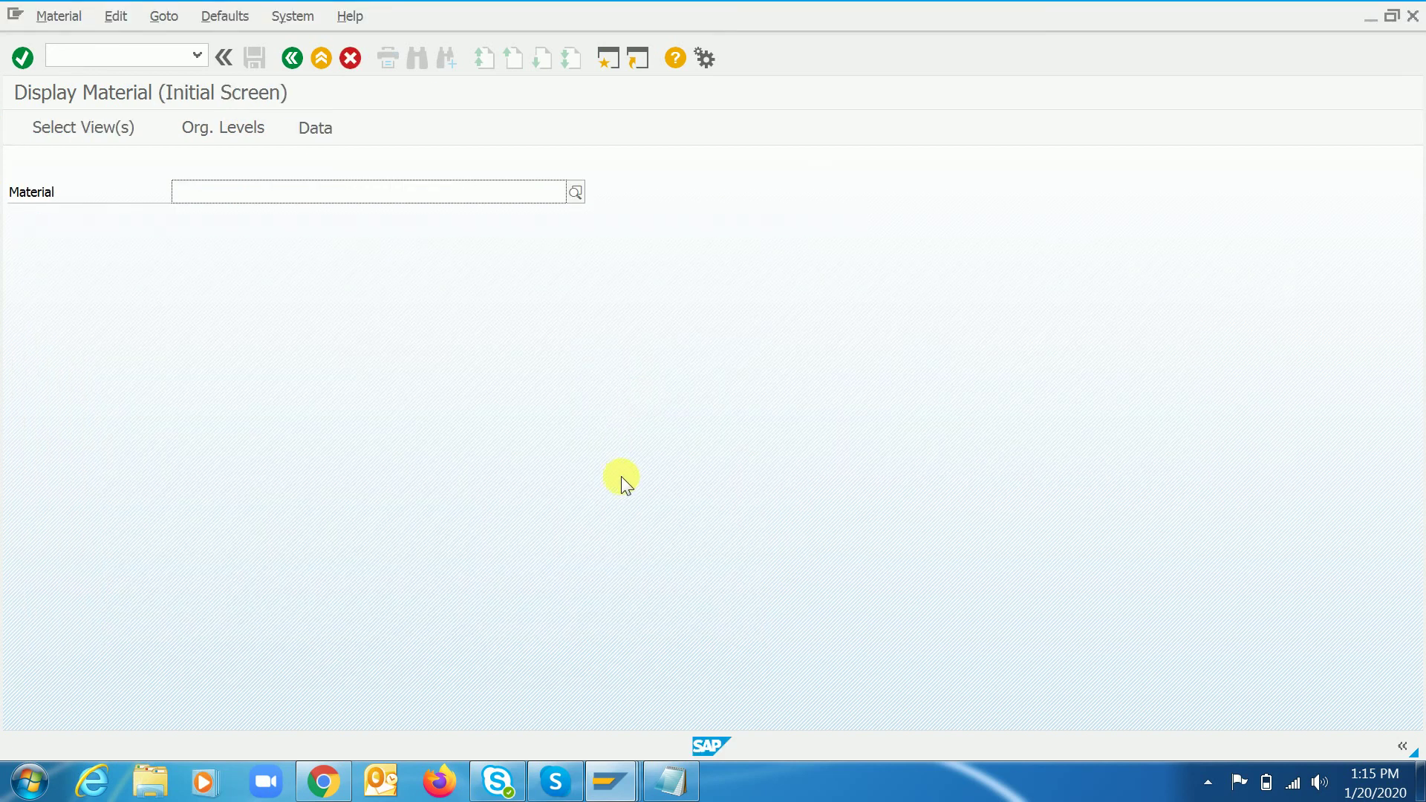
key(alt+Tab)
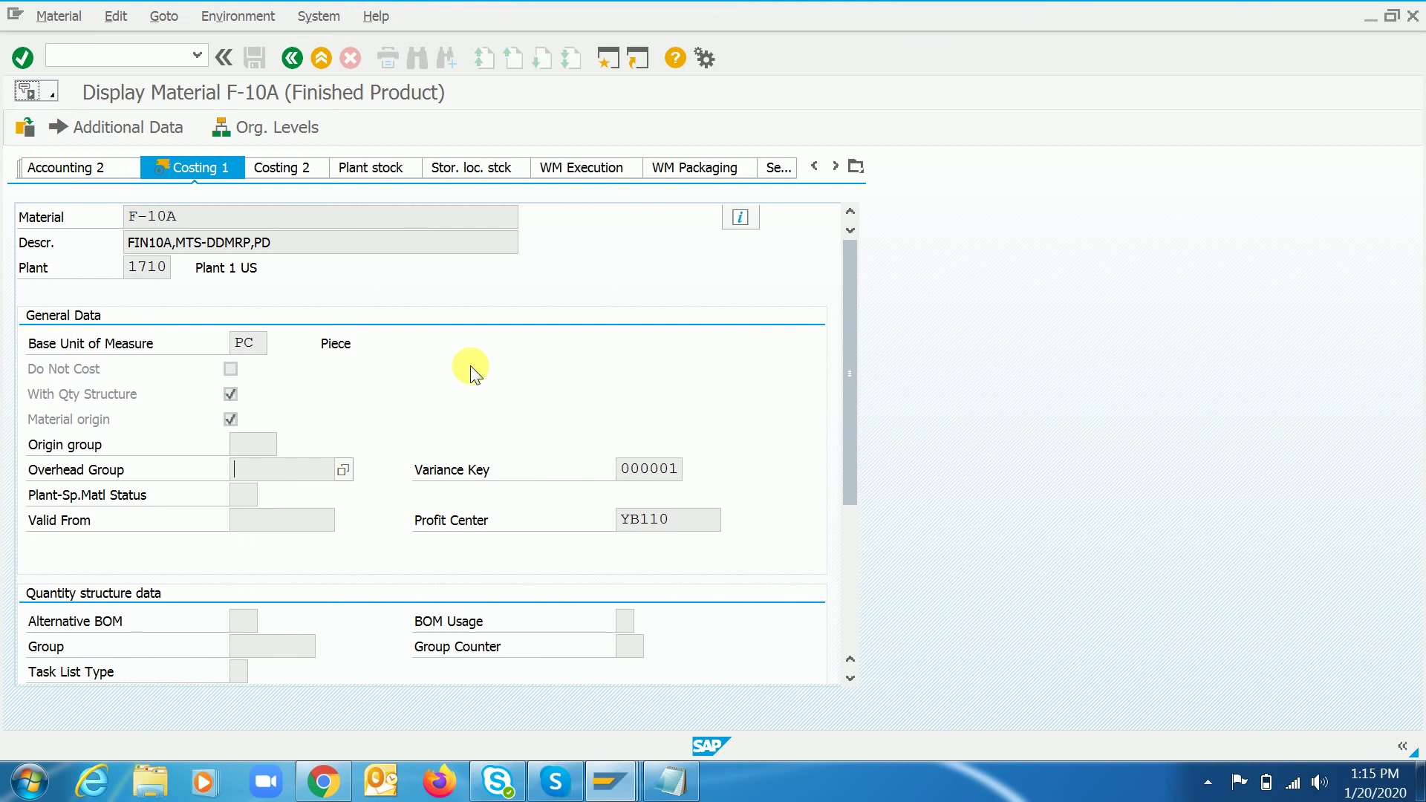
text(/nokkn)
key(Return)
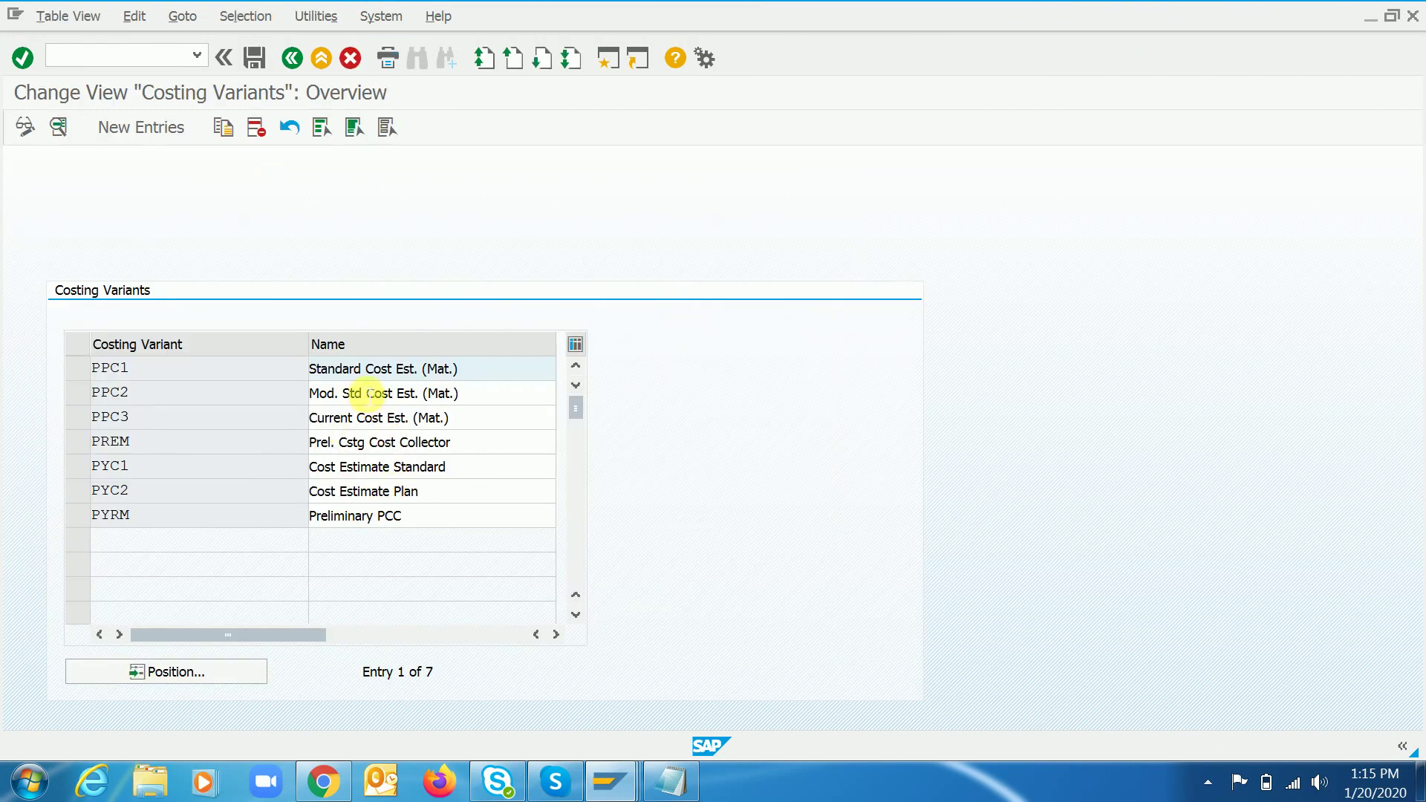
- Review costing variant PPC1's tabs and open its valuation variant 001, Planned Valuation: Mat
click(379, 368)
double_click(379, 369)
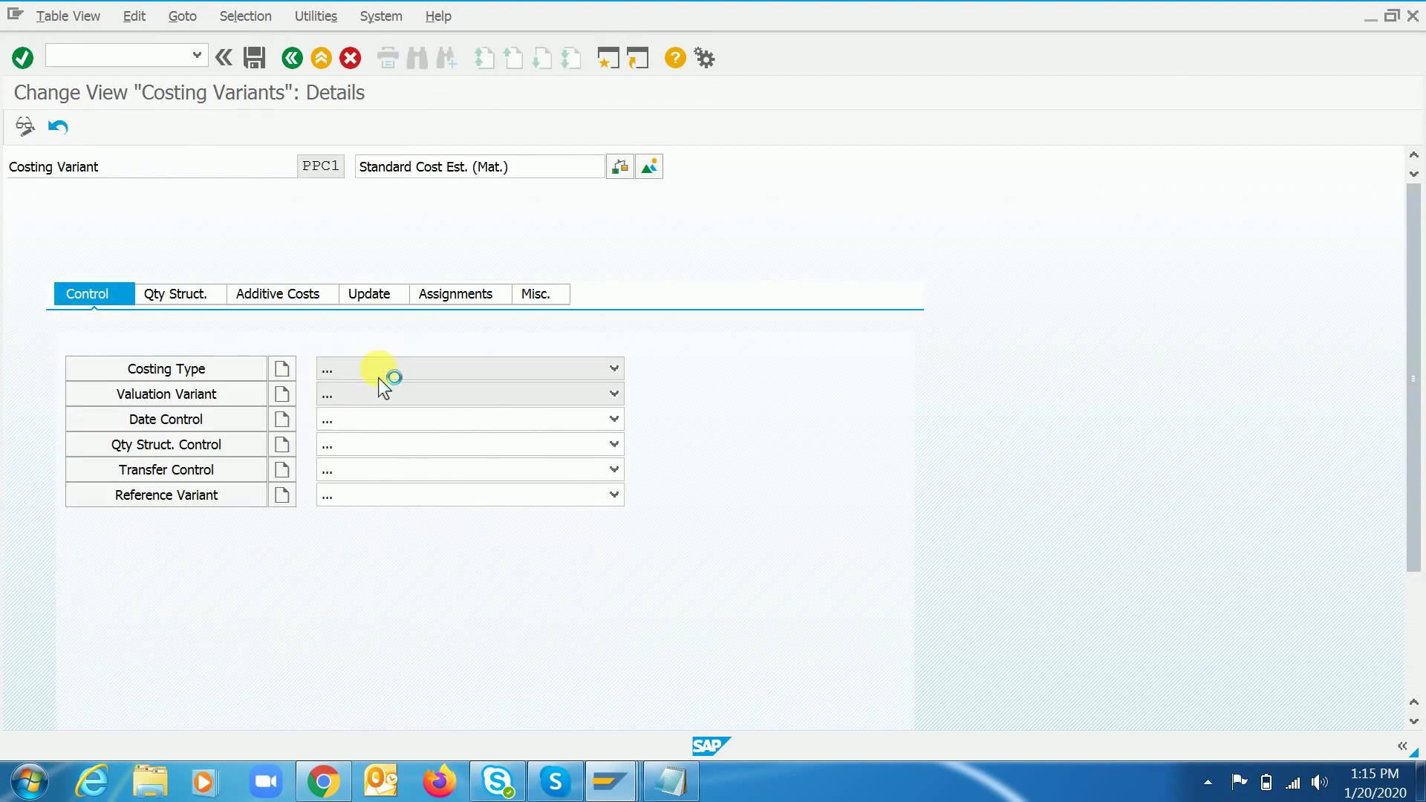
click(452, 295)
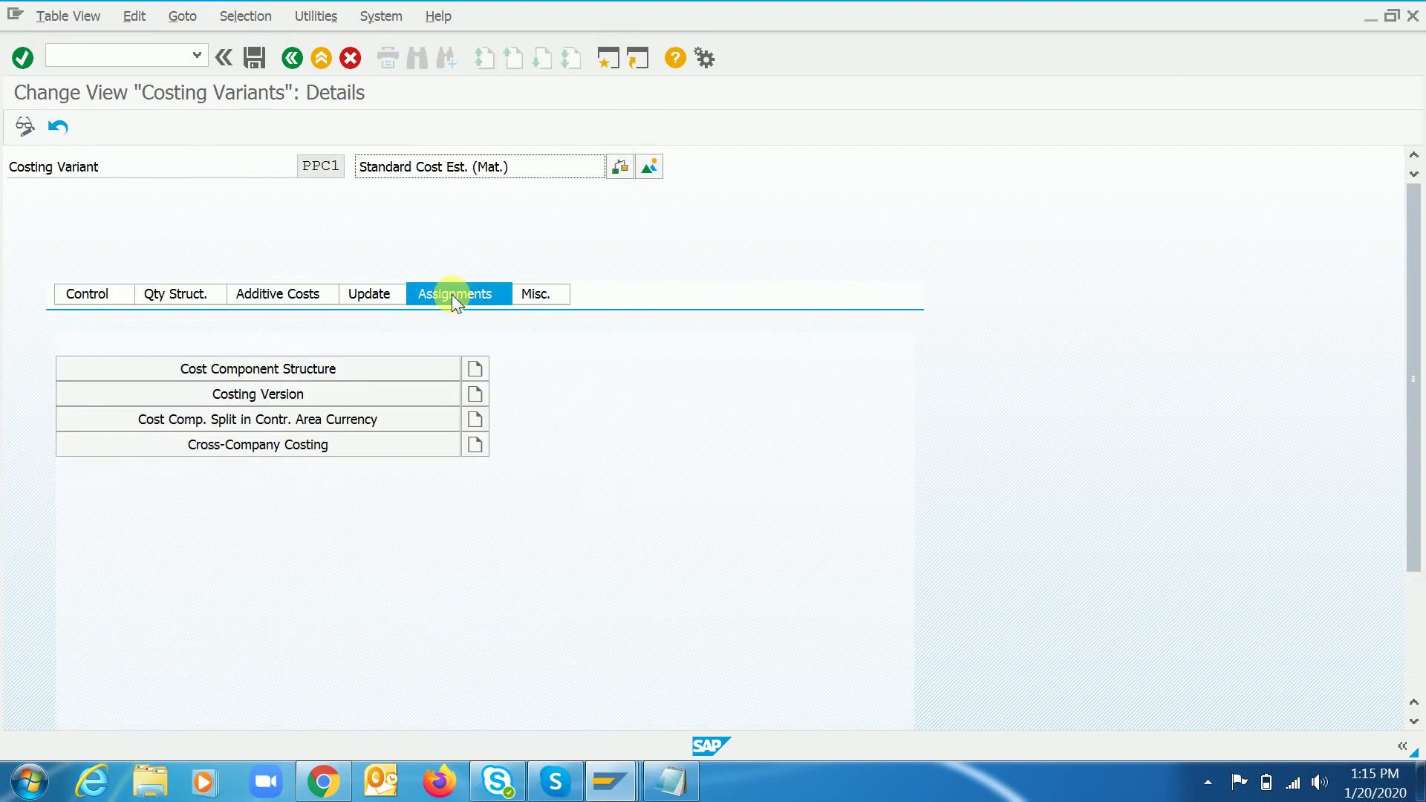
click(369, 295)
click(493, 294)
click(544, 301)
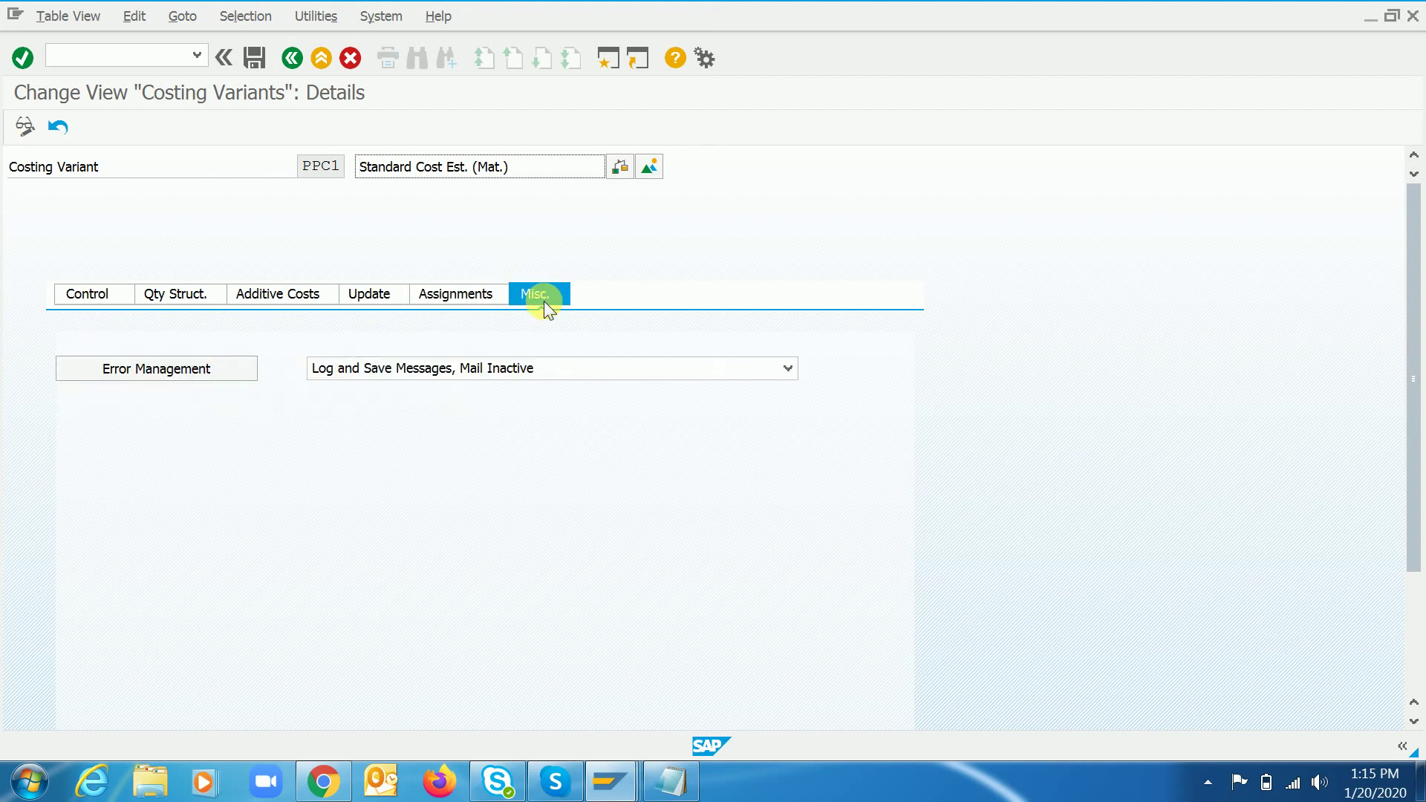
click(453, 297)
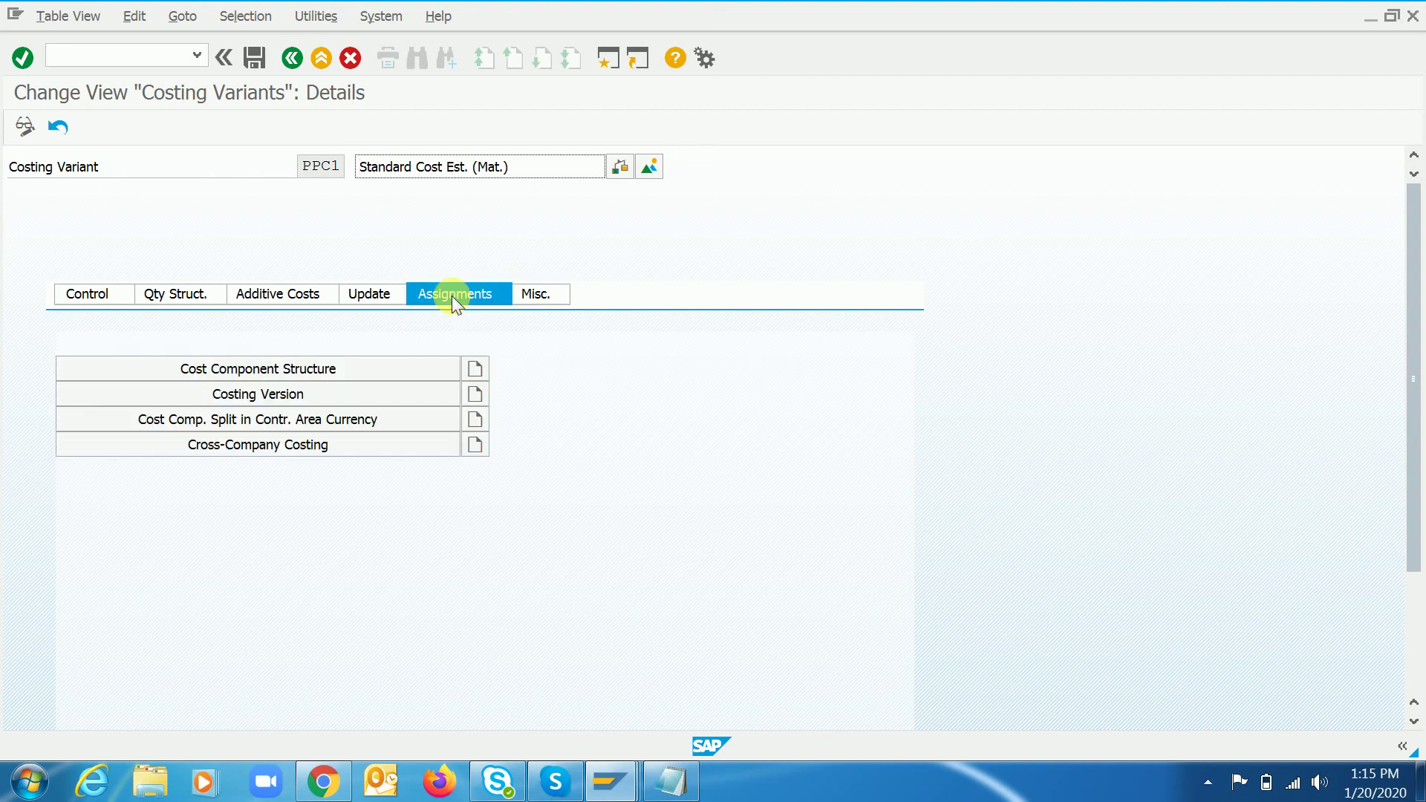
click(97, 294)
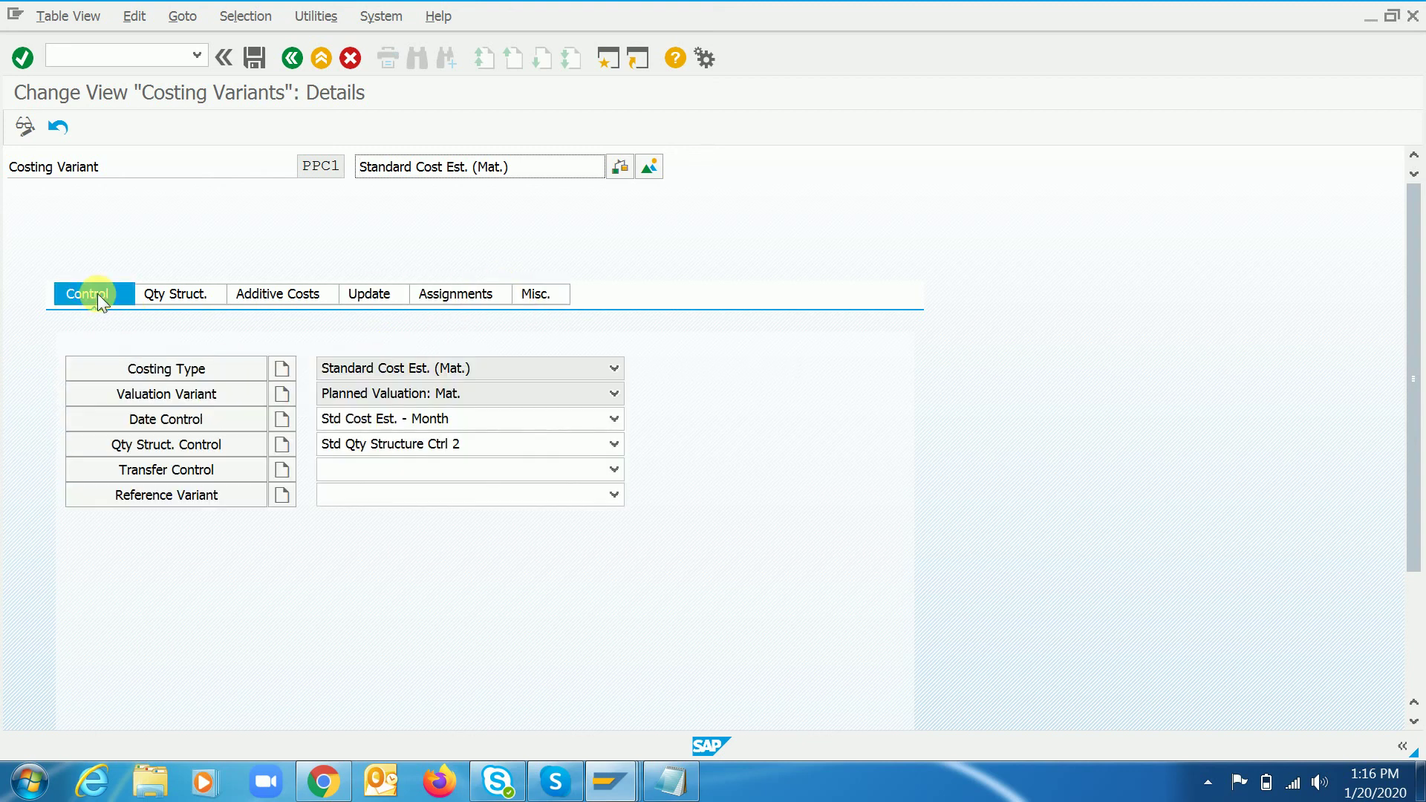
click(172, 394)
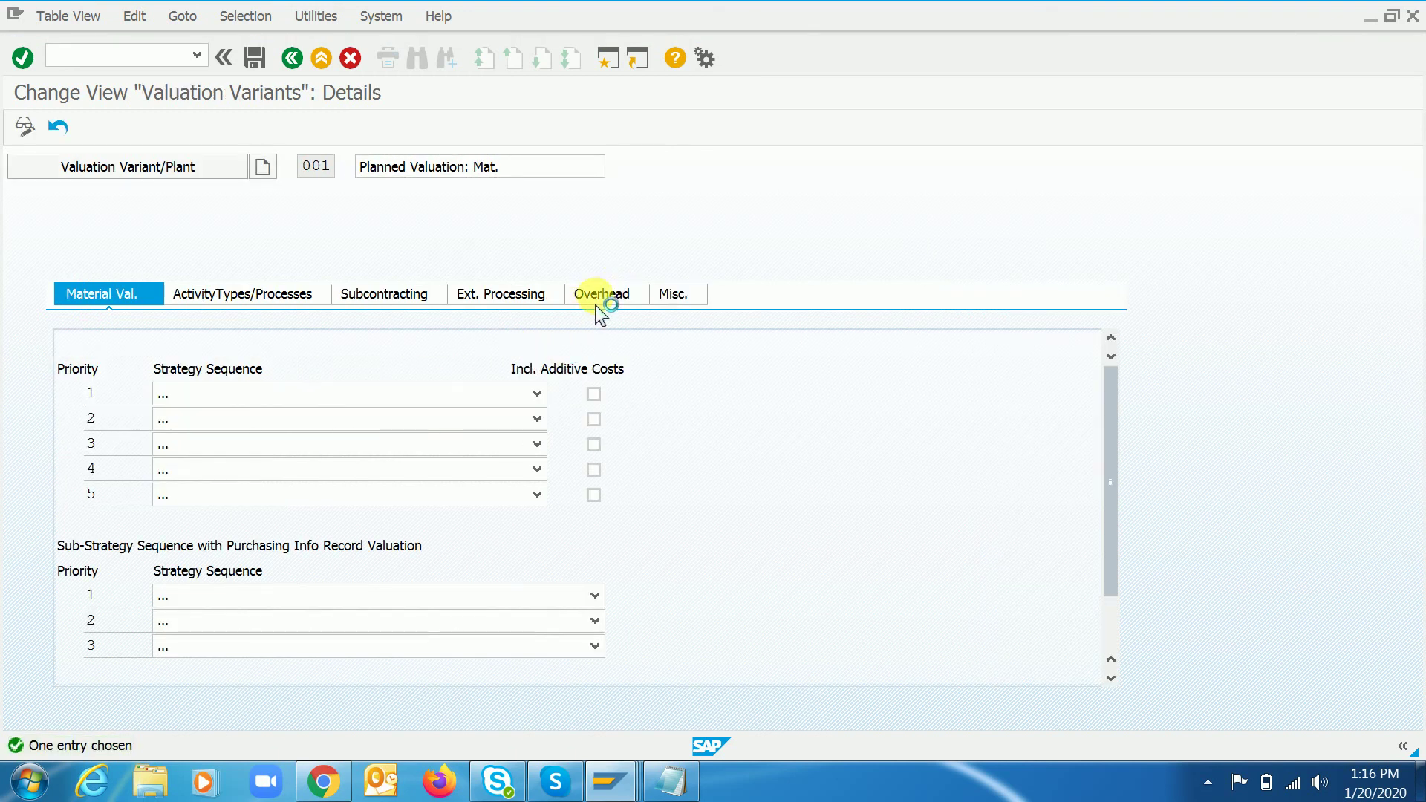
- Set the finished and semifinished materials overhead costing sheet to RC - Testing
click(598, 296)
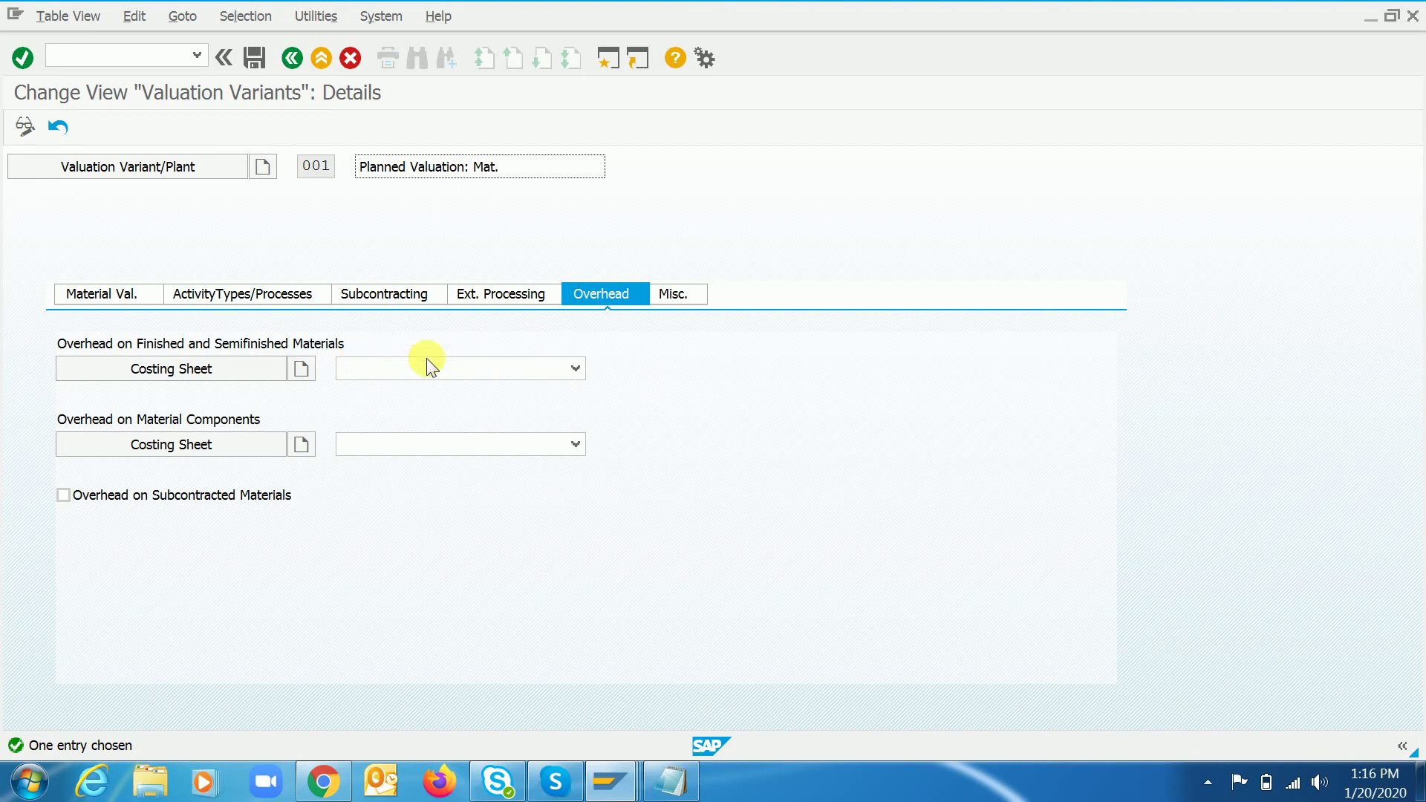
click(568, 369)
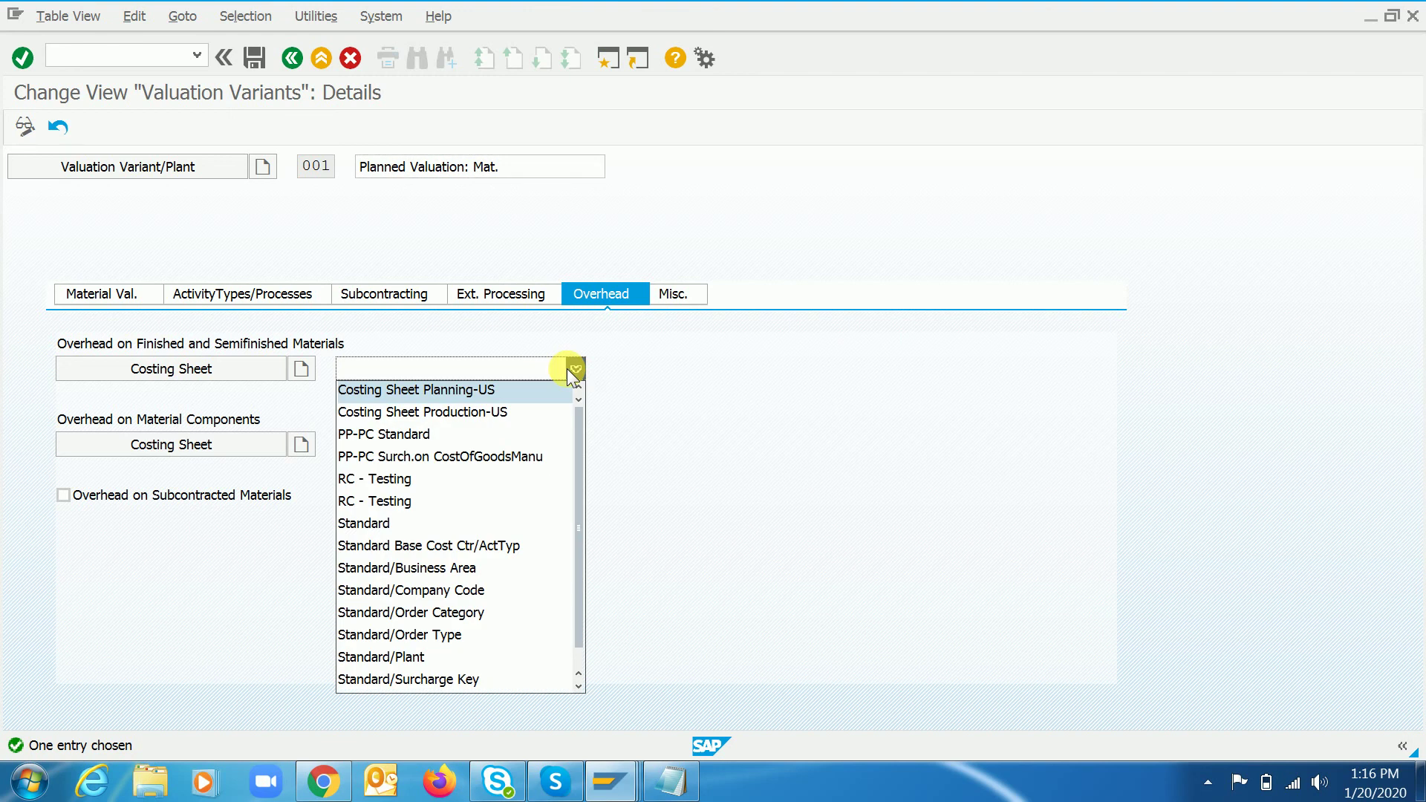
drag(575, 433, 569, 525)
click(625, 370)
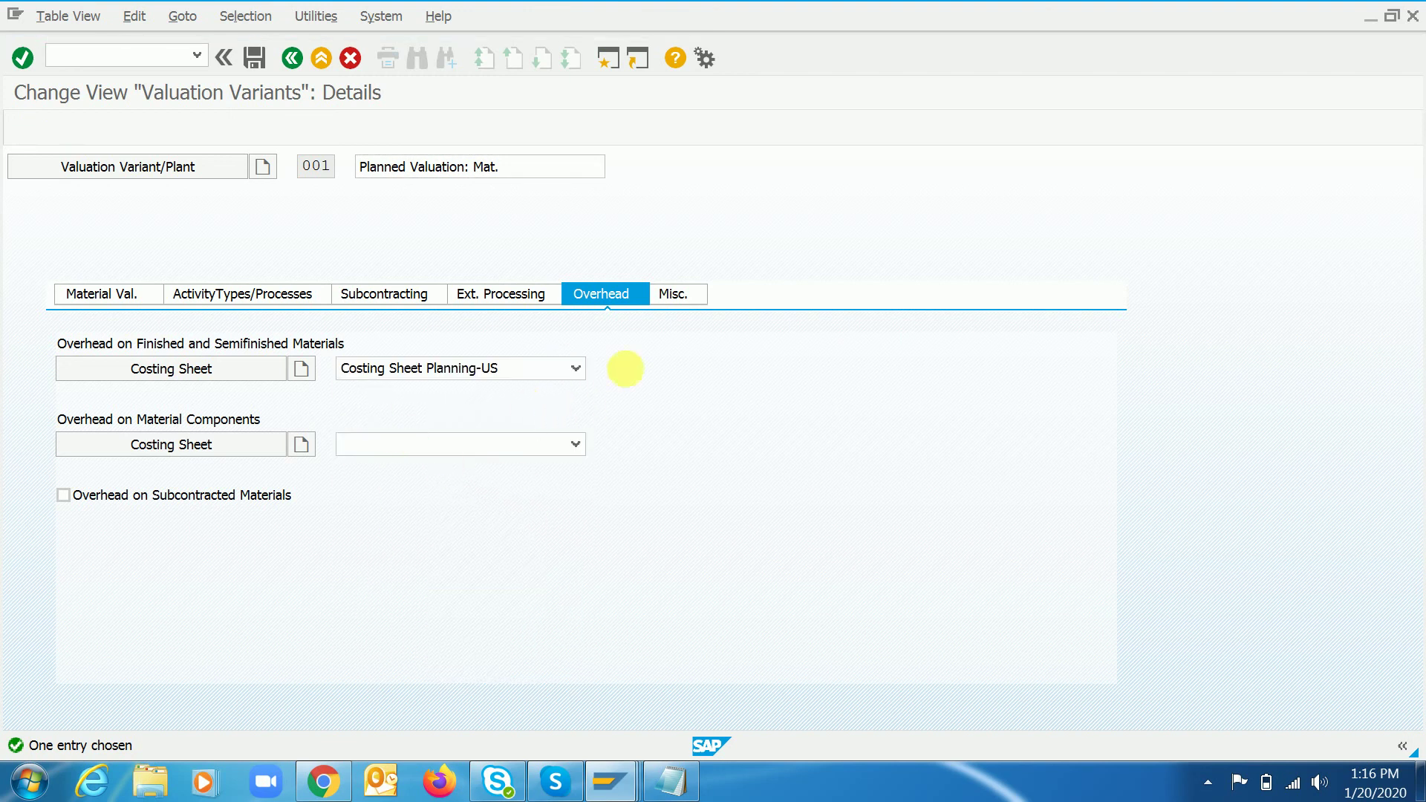
click(572, 370)
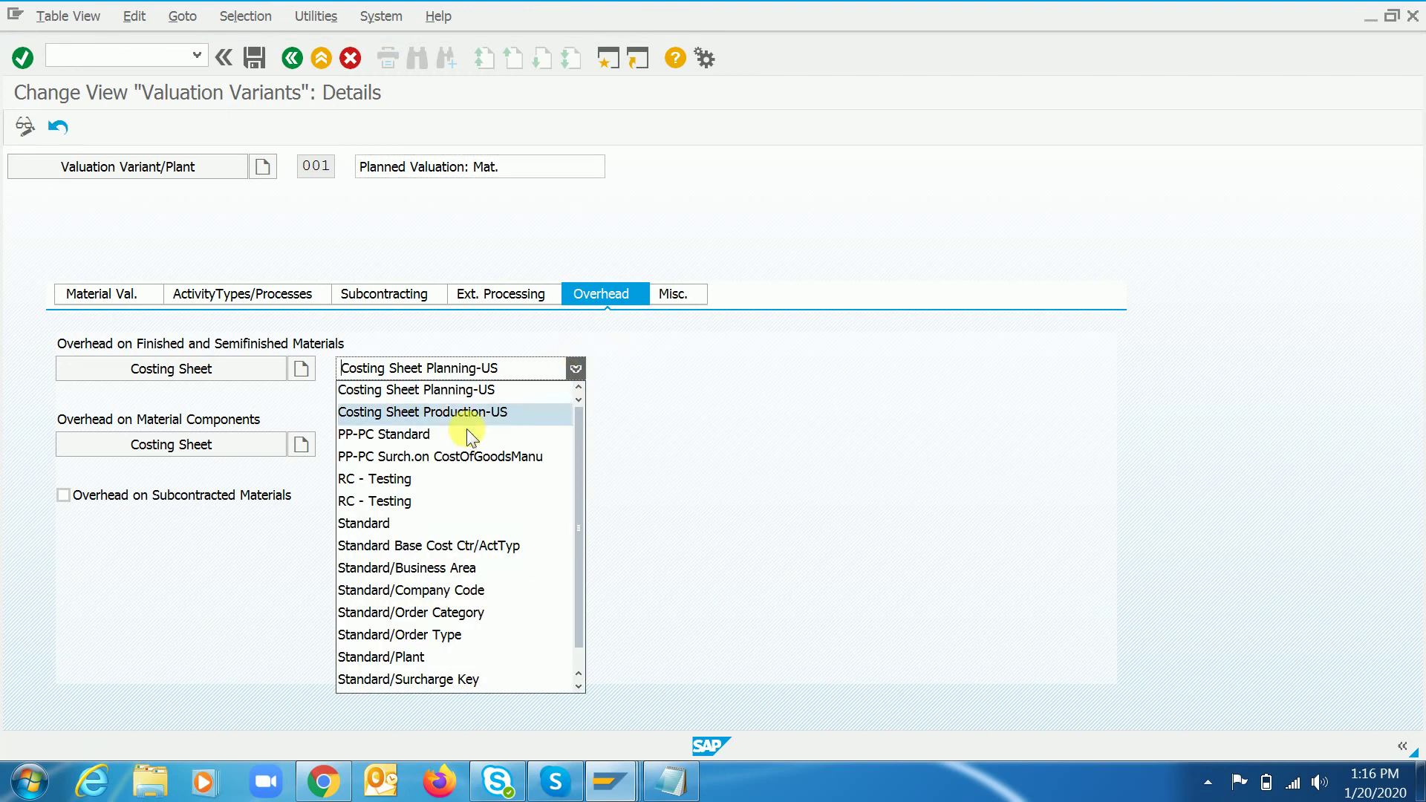
click(416, 501)
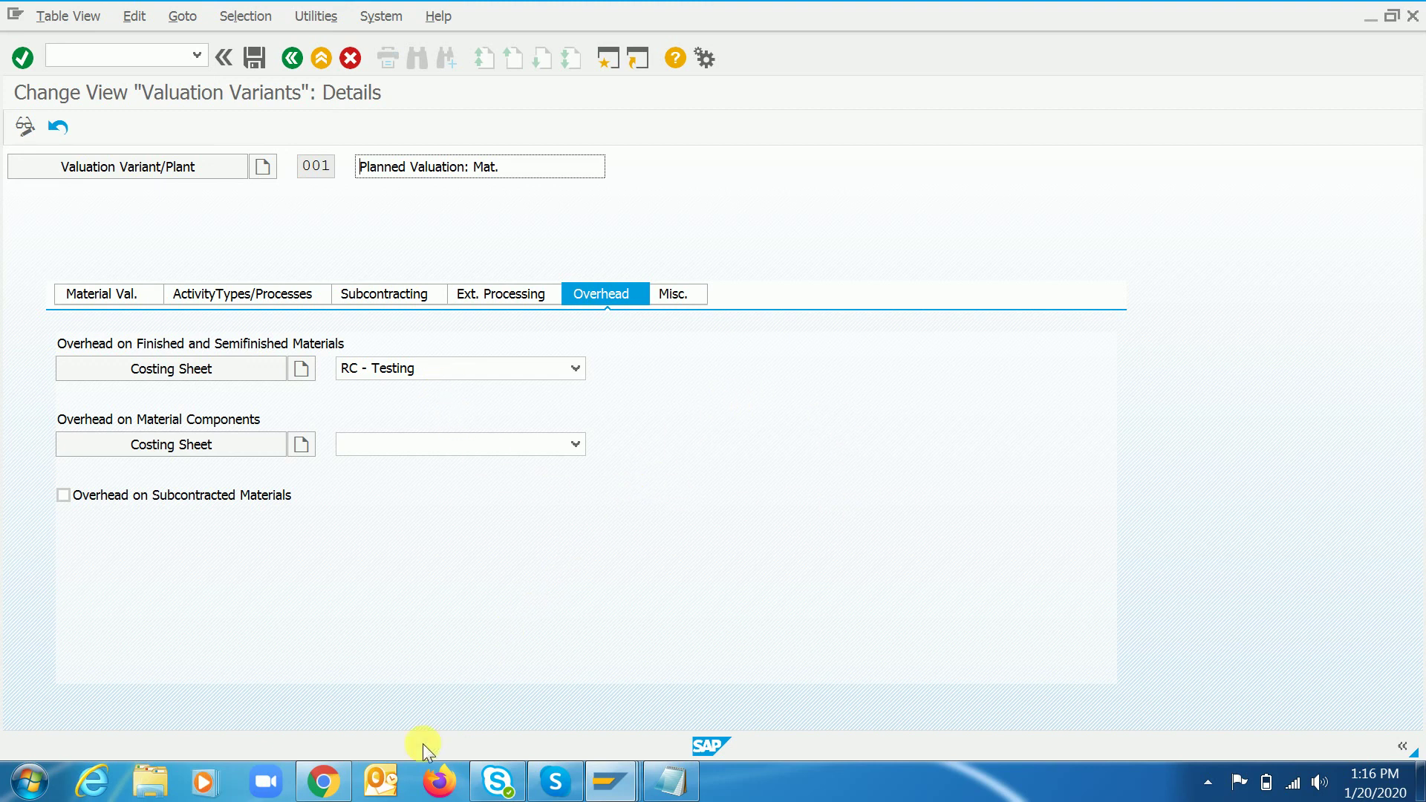
- Review the RC3 template determination entry's costing sheet, overhead key and template, then bring up the notes
click(609, 782)
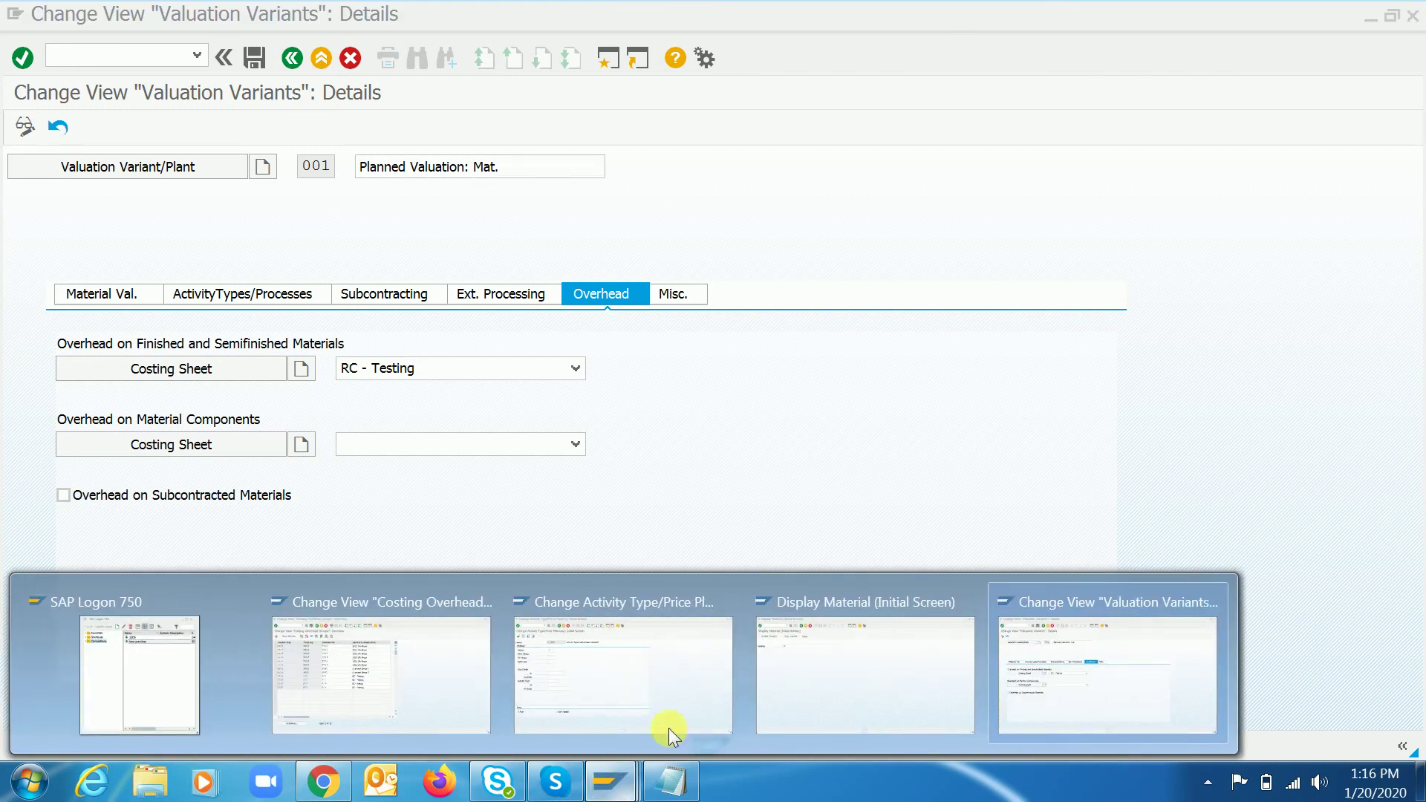
click(390, 656)
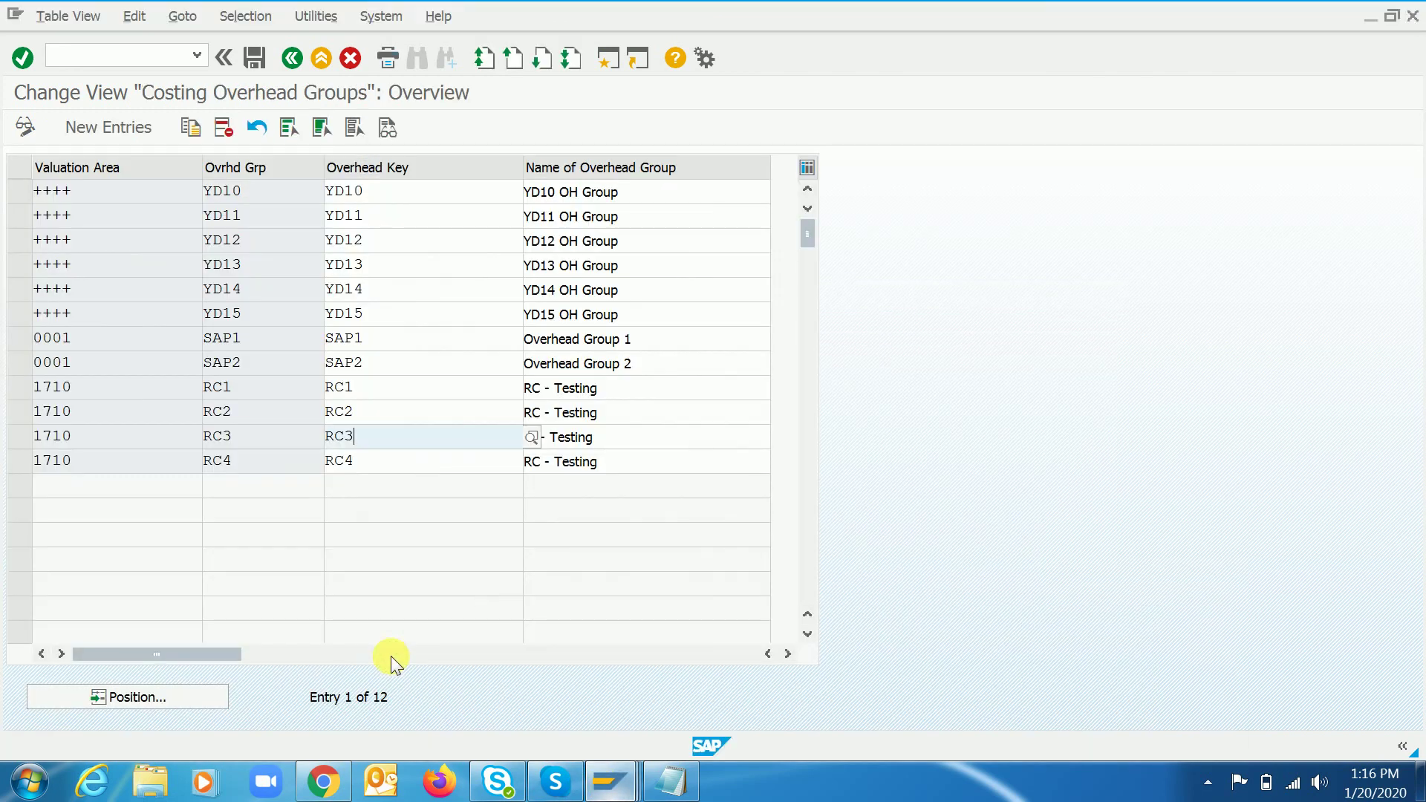
click(296, 60)
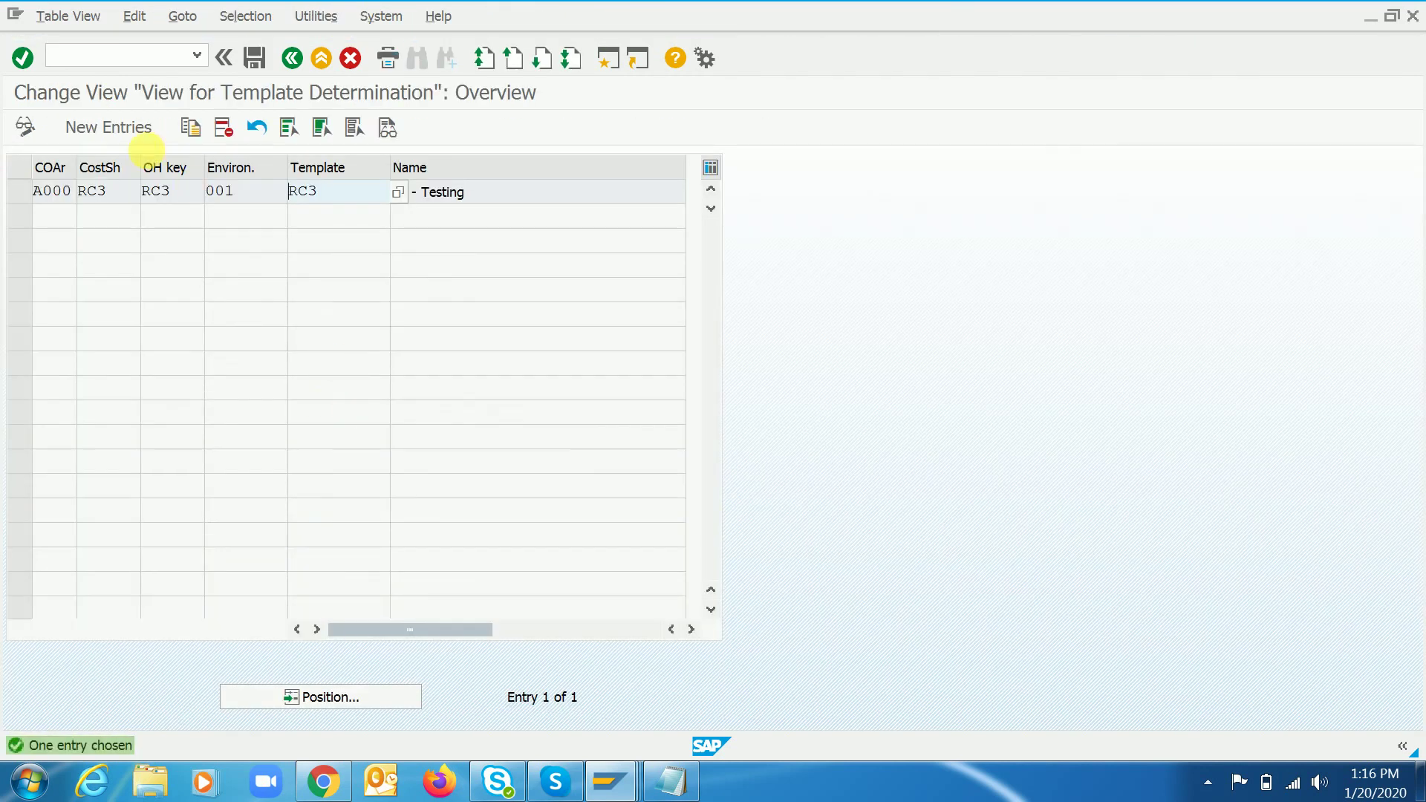
click(182, 191)
click(119, 195)
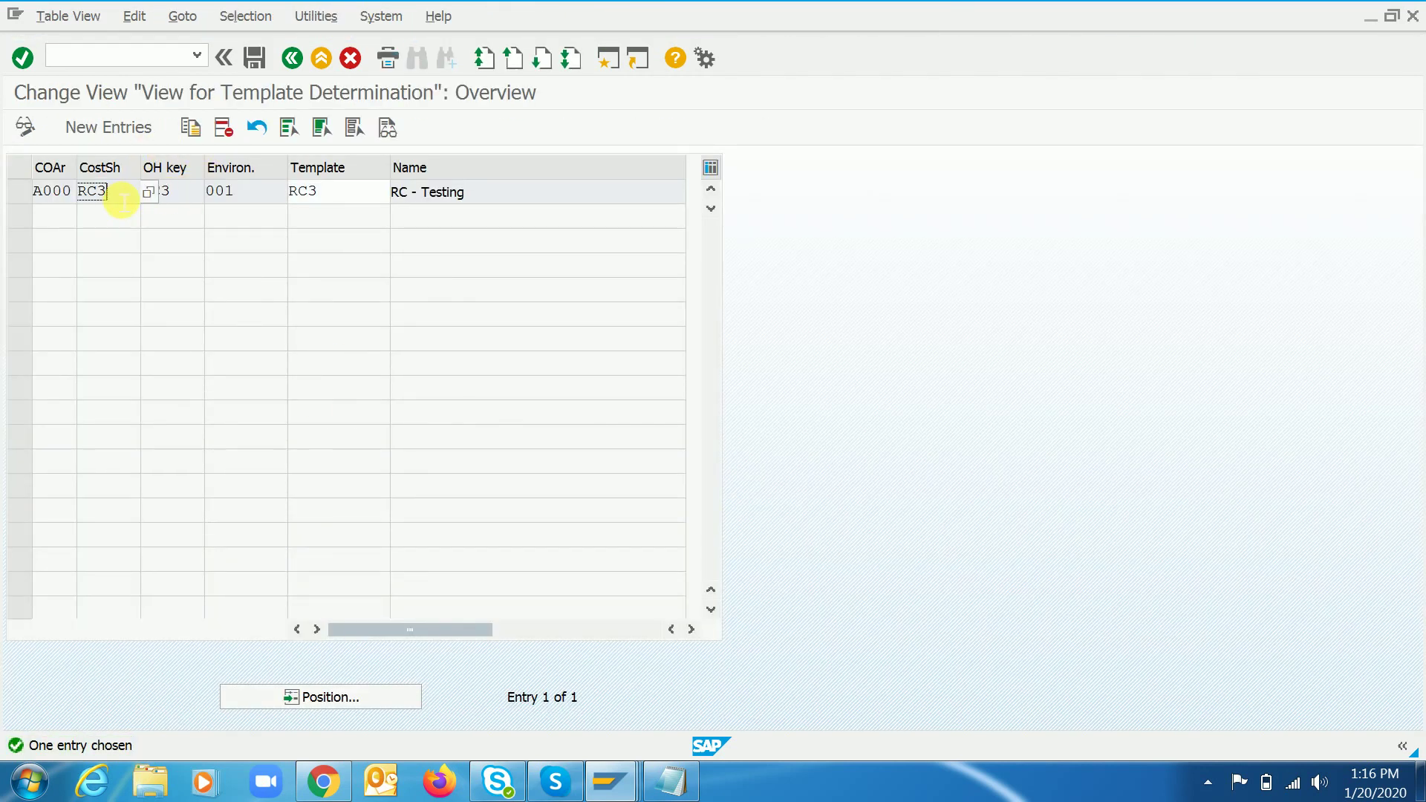
click(194, 196)
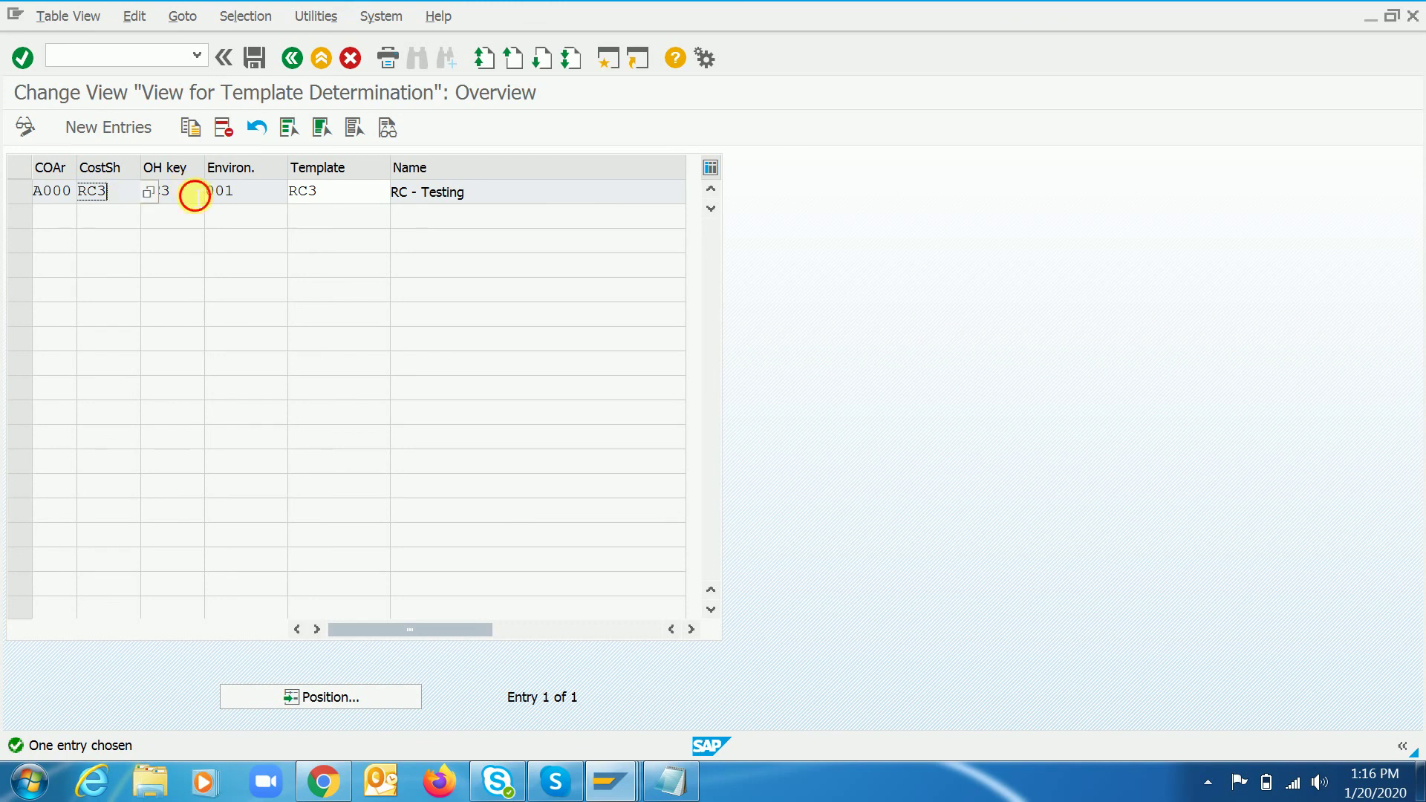
click(121, 196)
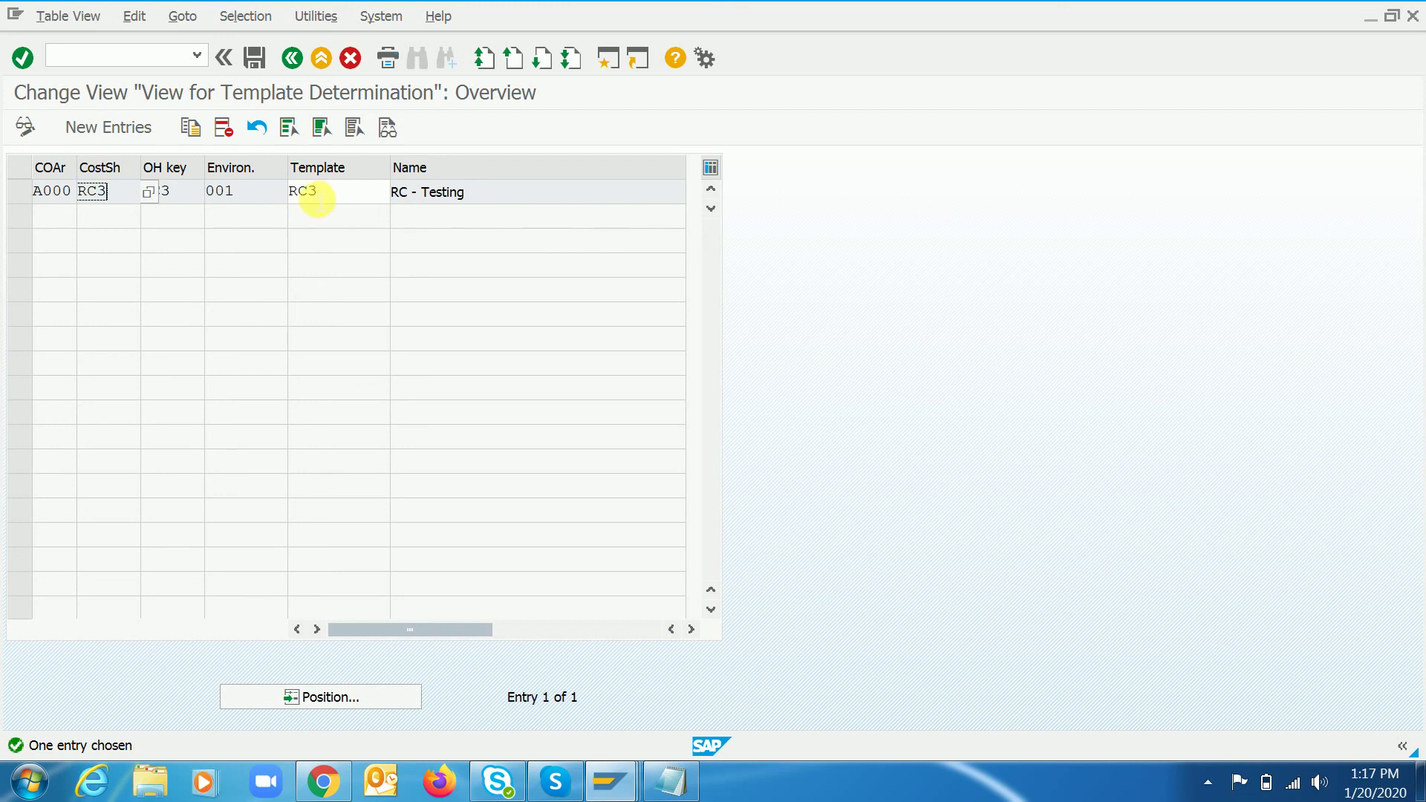
click(347, 202)
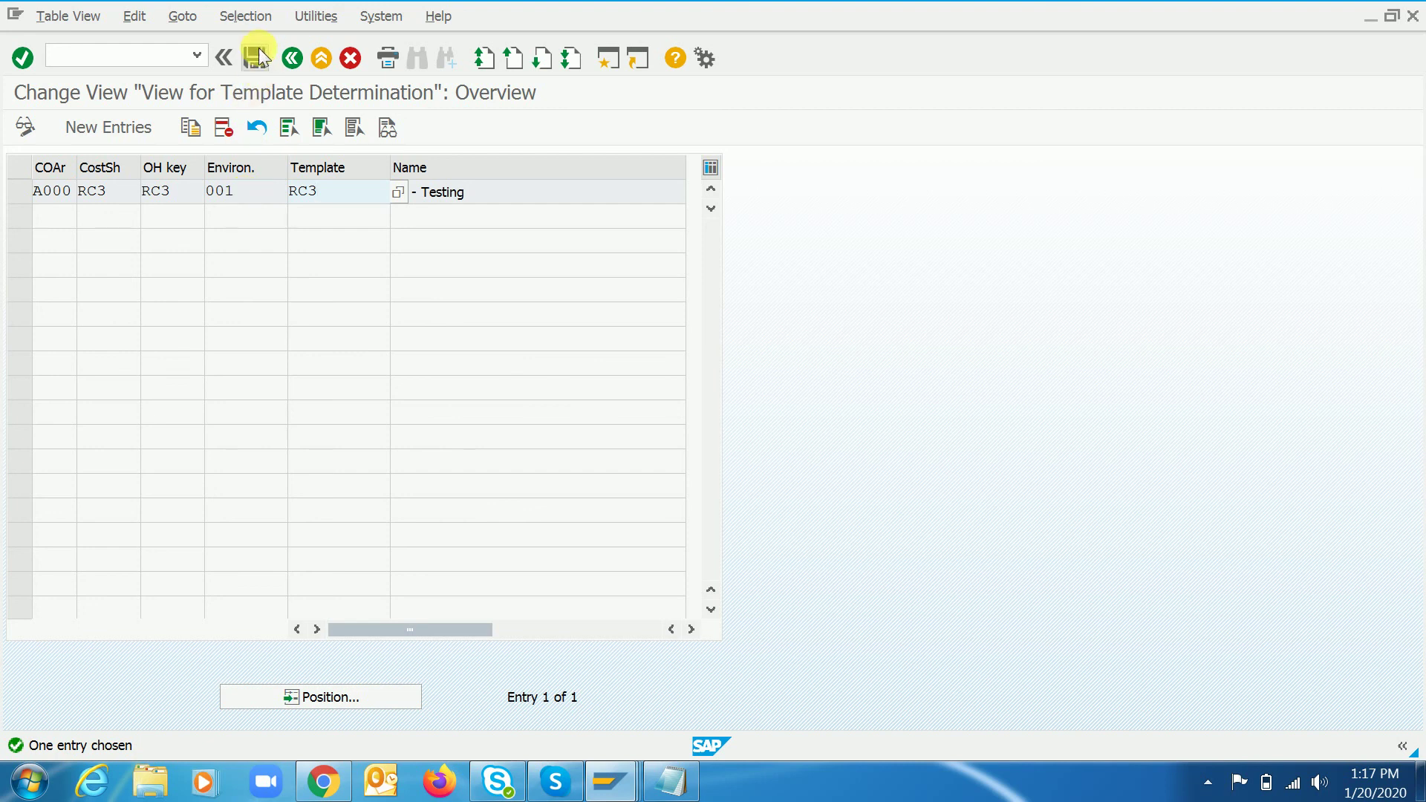
click(294, 59)
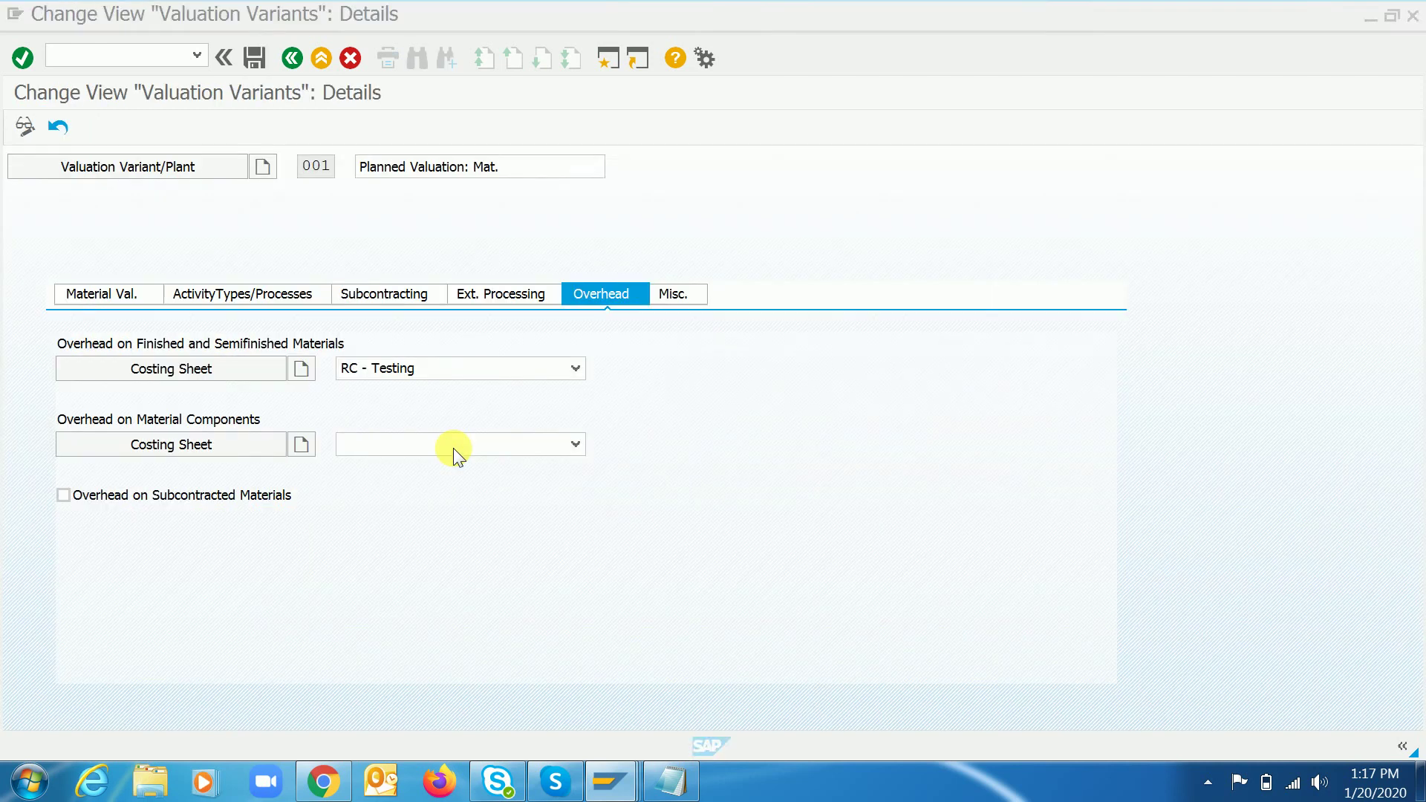
click(658, 792)
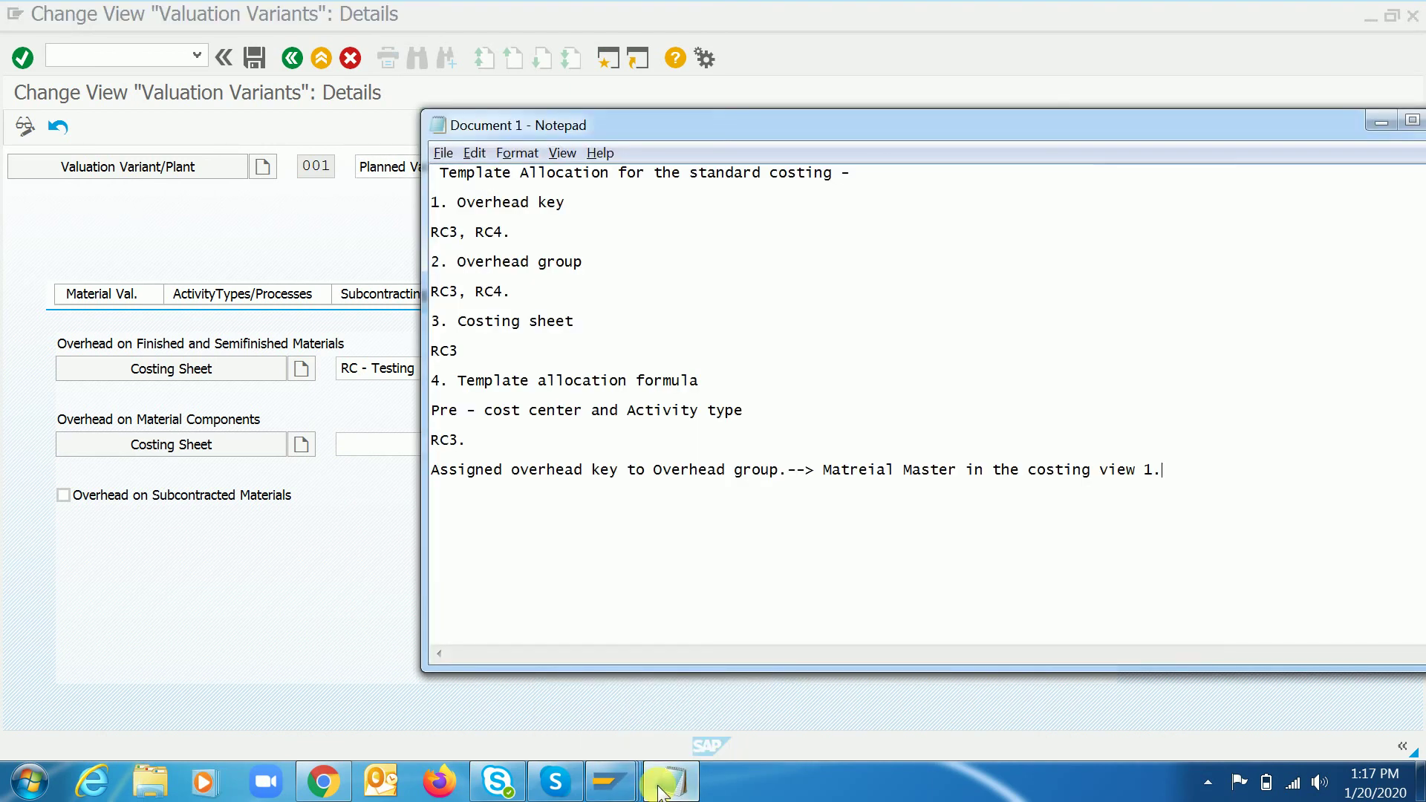